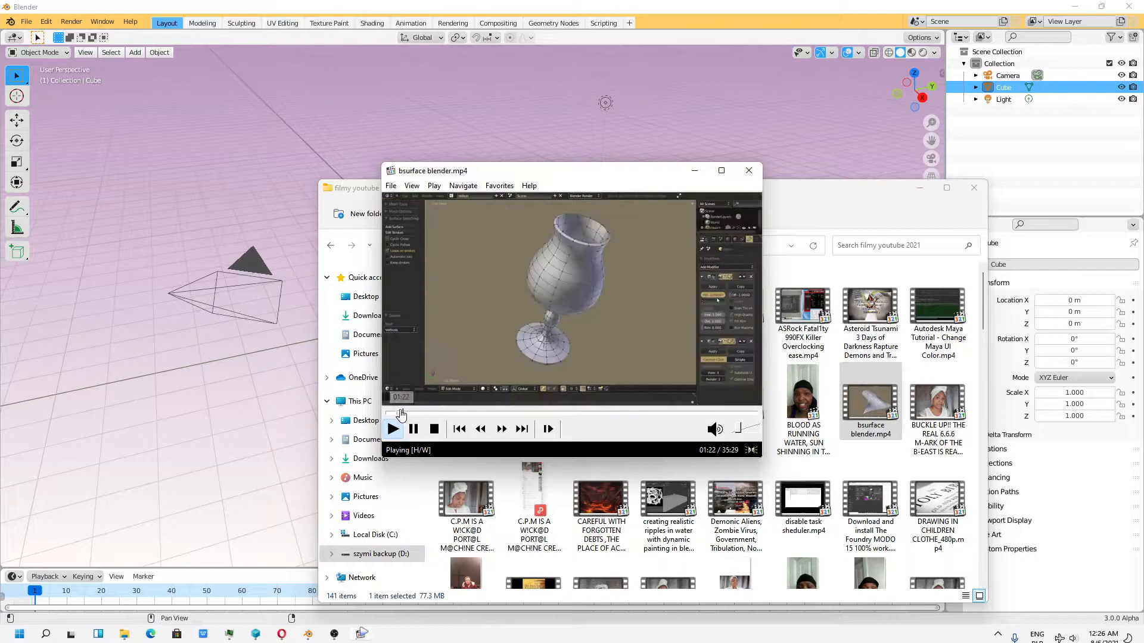
Skim the bsurface blender.mp4 reference video up to the finished lofted surface around 03:22 and pause it there
{"action": "left_click", "coordinate": [395, 413]}
{"action": "left_click", "coordinate": [410, 413]}
{"action": "left_click", "coordinate": [411, 413]}
{"action": "left_click", "coordinate": [414, 413]}
{"action": "left_click", "coordinate": [417, 413]}
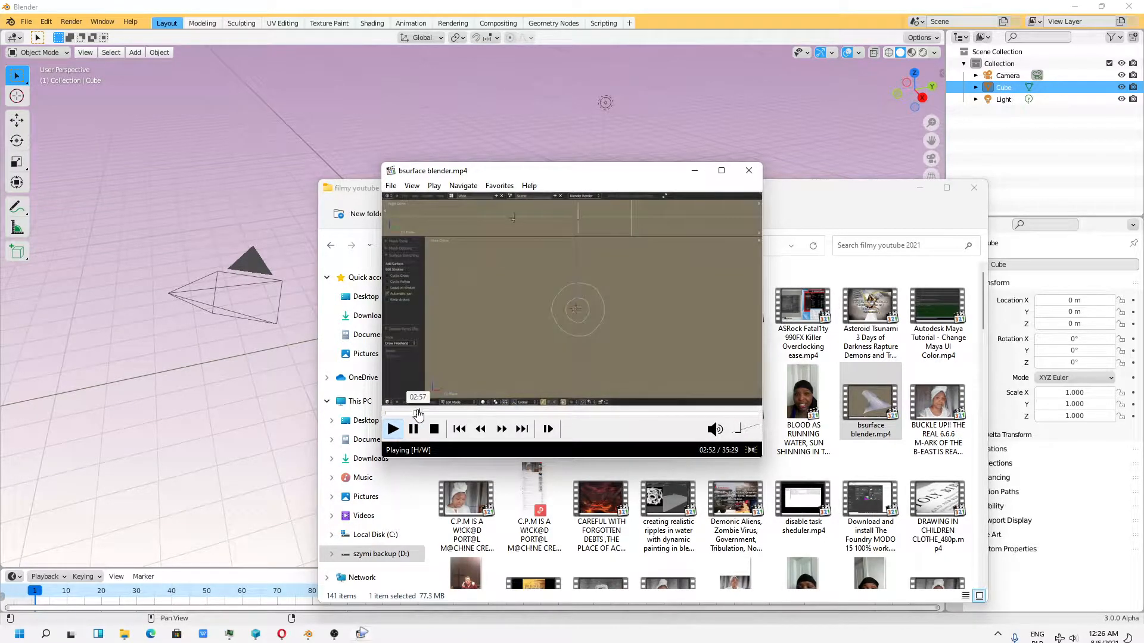
{"action": "left_click", "coordinate": [419, 413]}
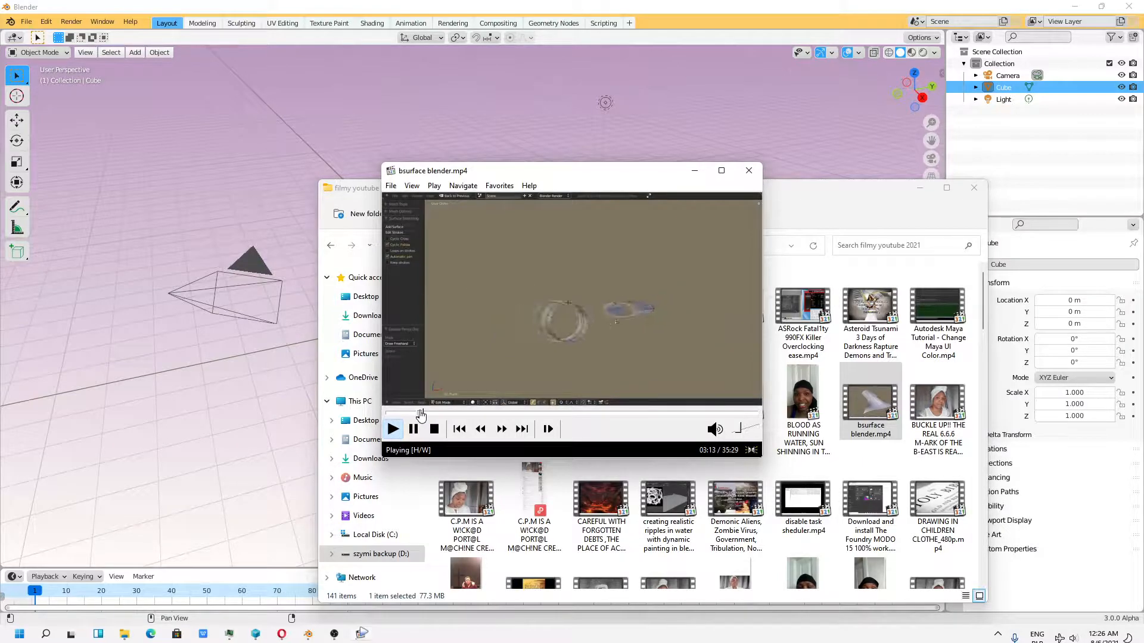
{"action": "left_click_drag", "start_coordinate": [739, 425], "coordinate": [722, 427]}
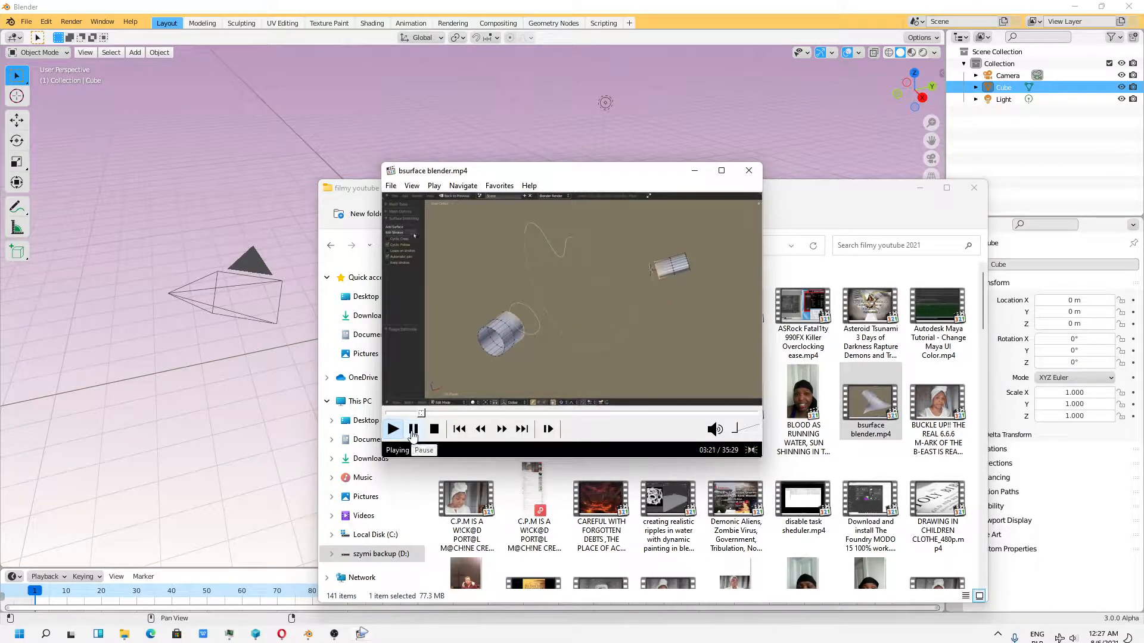
{"action": "left_click", "coordinate": [413, 430]}
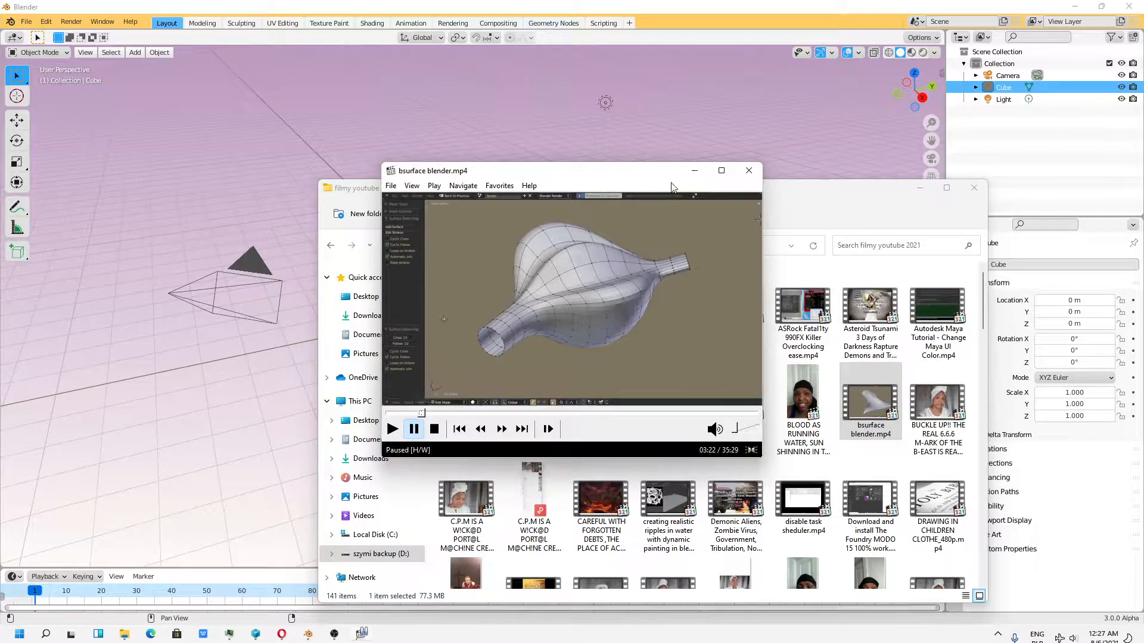
Minimise the video player and file browser to return to Blender, and display the Bsurfaces settings in the viewport sidebar
{"action": "left_click", "coordinate": [696, 172]}
{"action": "left_click", "coordinate": [919, 189]}
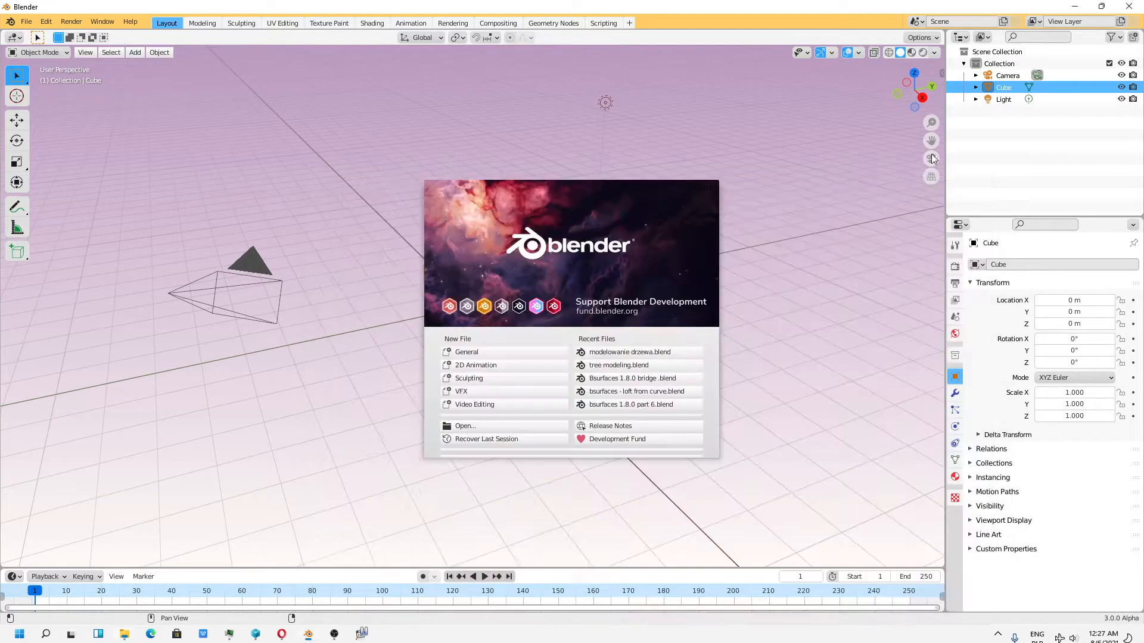
{"action": "left_click", "coordinate": [942, 70]}
{"action": "left_click", "coordinate": [940, 75]}
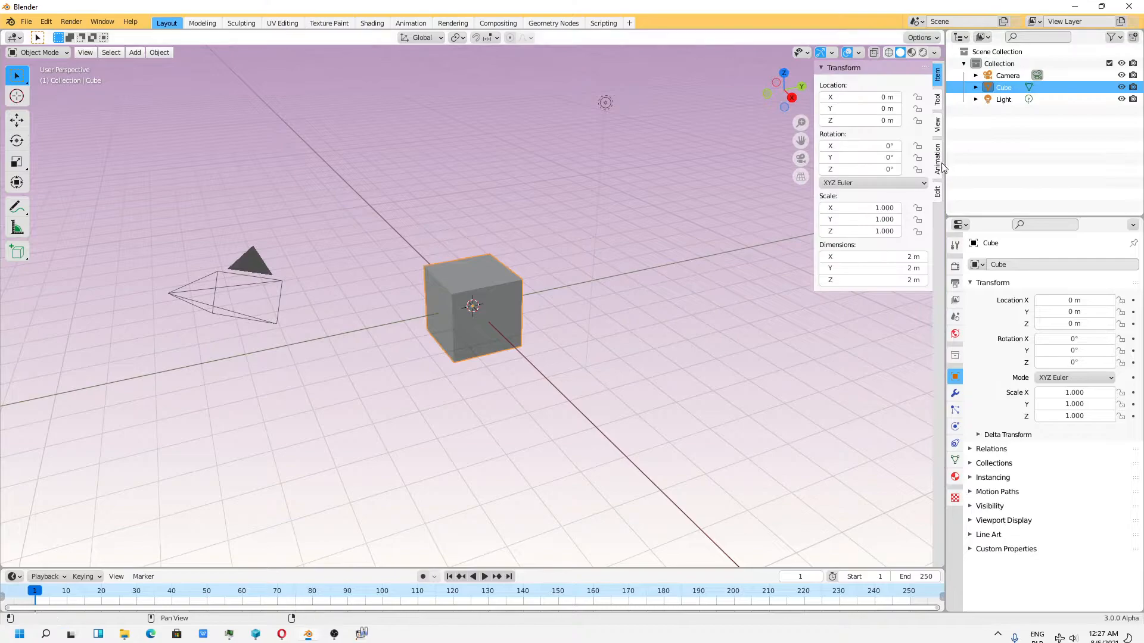
{"action": "left_click", "coordinate": [936, 189]}
Search the add-ons in the preferences for "bs" and expand the Bsurfaces GPL Edition entry to check its details
{"action": "left_click", "coordinate": [46, 22]}
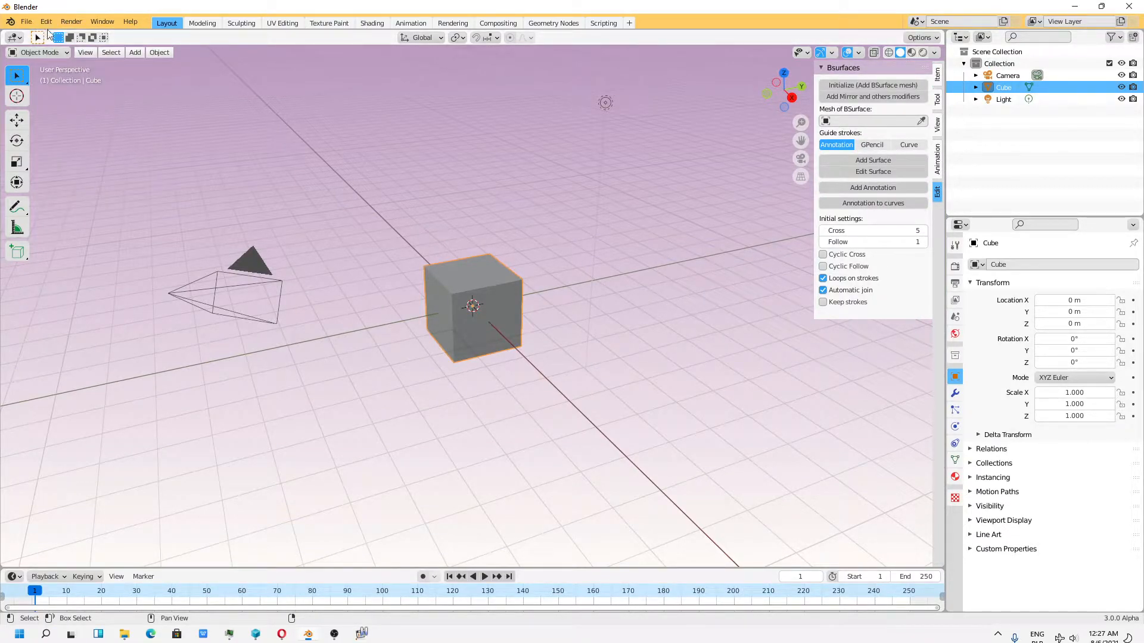
{"action": "left_click", "coordinate": [46, 21]}
{"action": "left_click", "coordinate": [69, 202]}
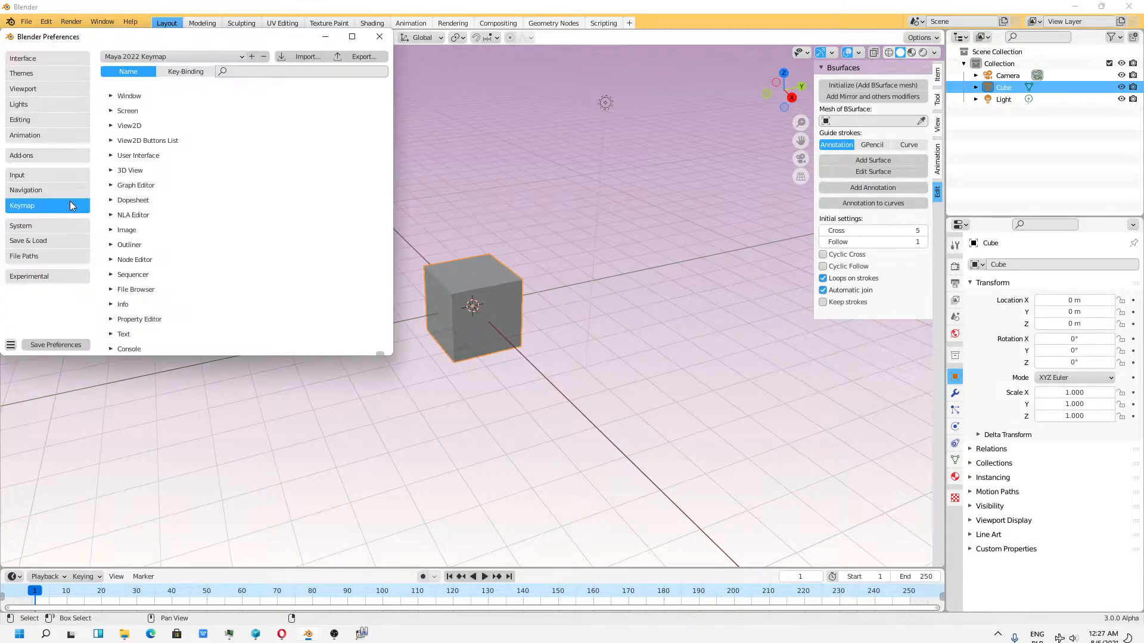
{"action": "left_click", "coordinate": [39, 156]}
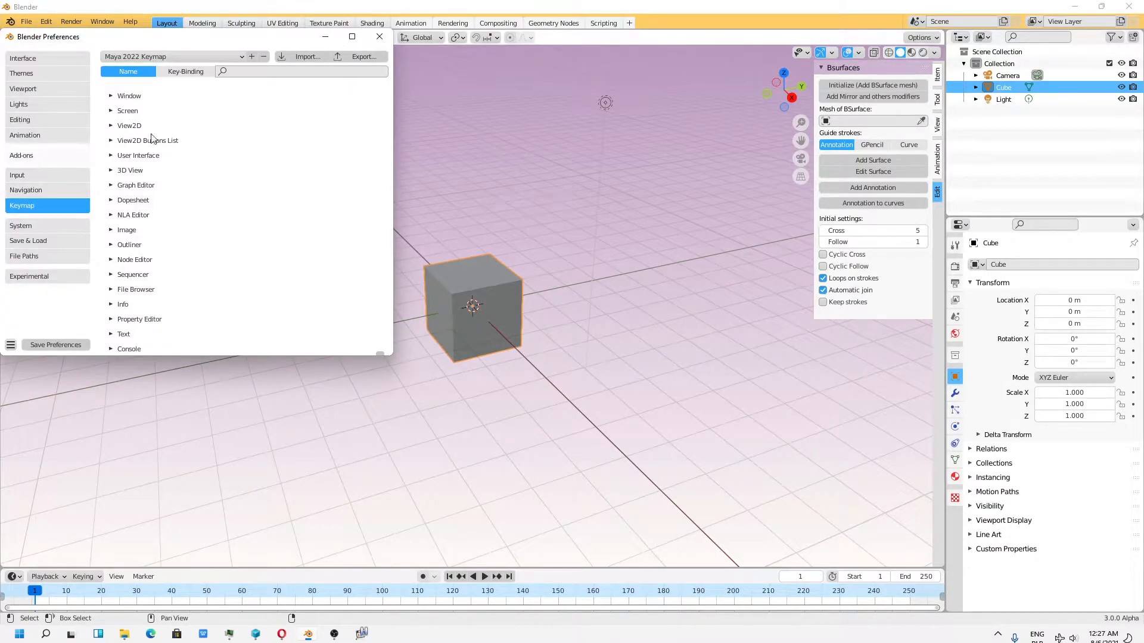
{"action": "left_click", "coordinate": [343, 72]}
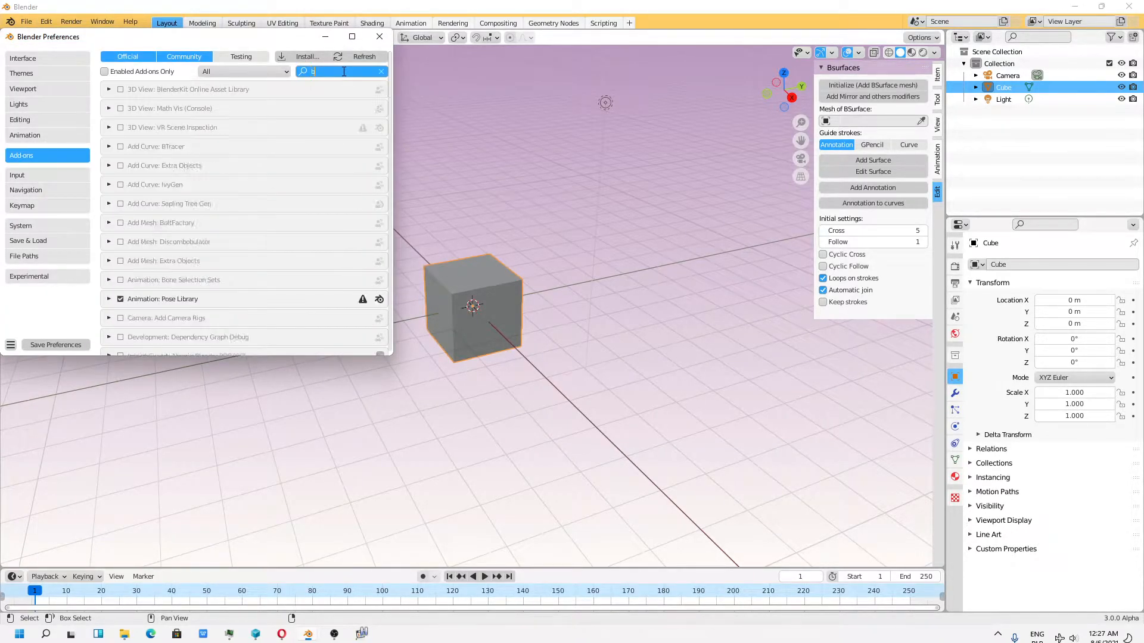
{"action": "type", "text": "bs"}
{"action": "key", "text": "Return"}
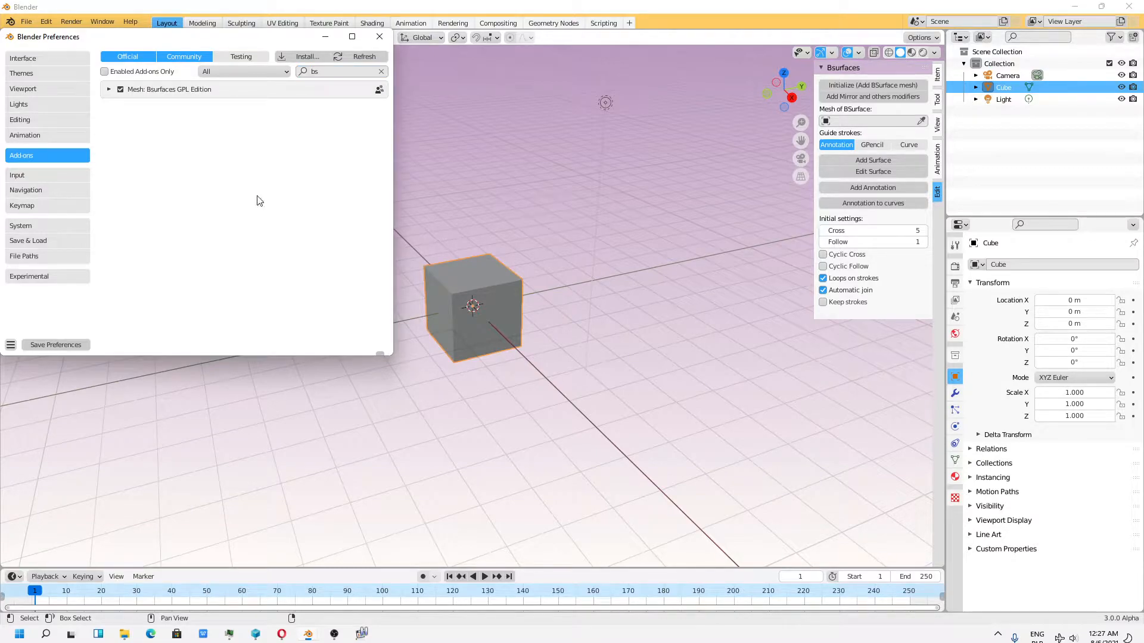
{"action": "left_click", "coordinate": [108, 90]}
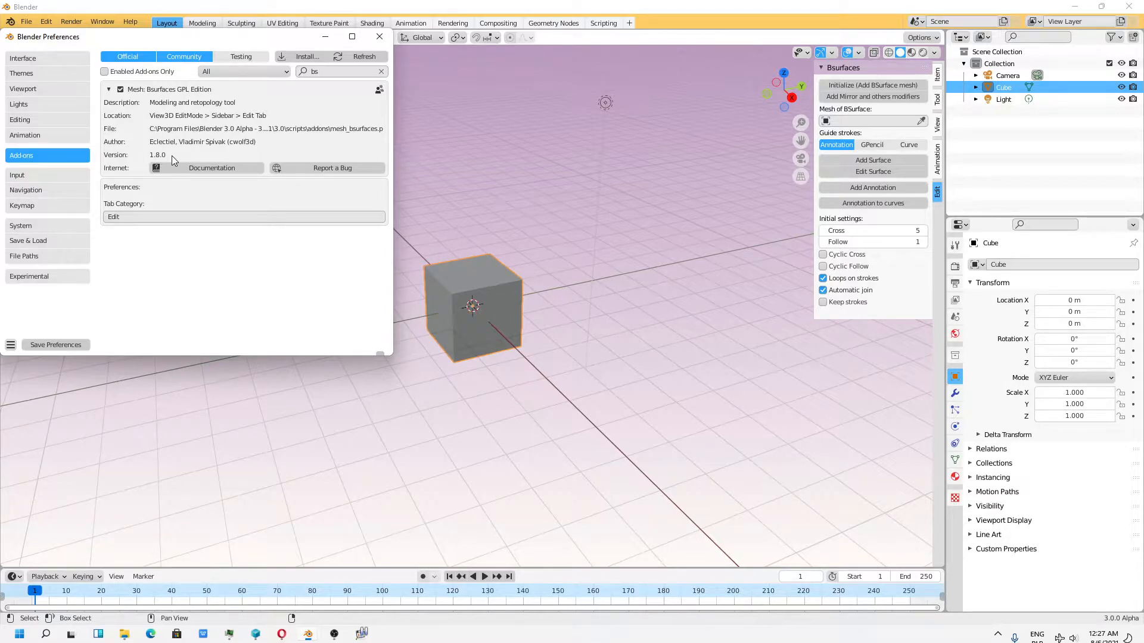
Reopen the bsurface blender.mp4 video and skim its opening section, minimise it, and close the Blender preferences
{"action": "mouse_move", "coordinate": [361, 633]}
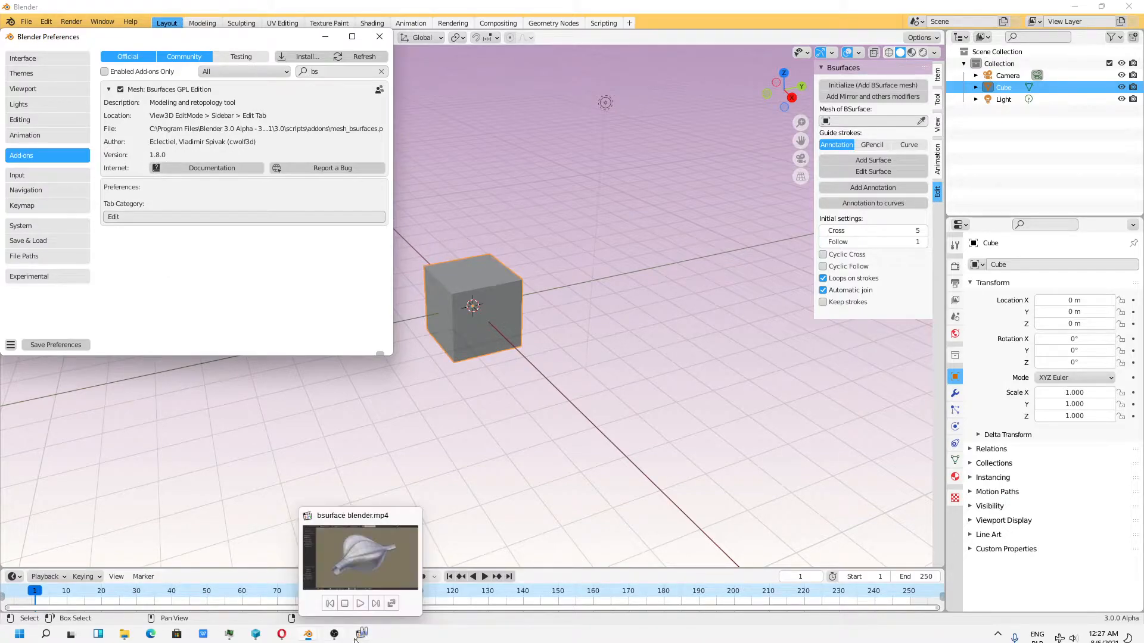
{"action": "left_click", "coordinate": [361, 560]}
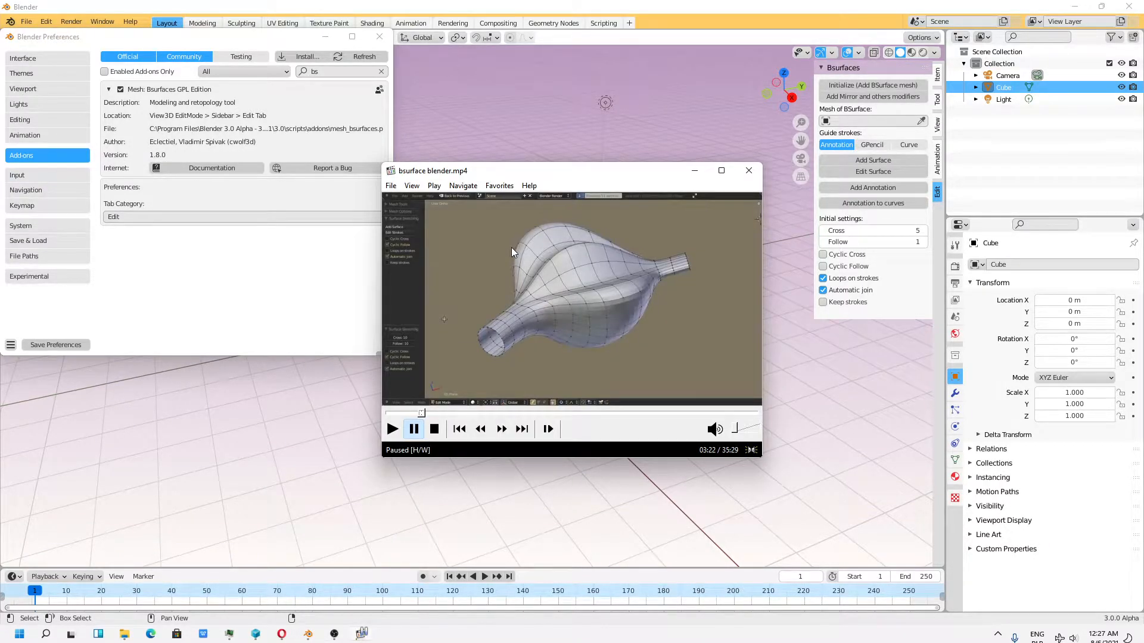
{"action": "left_click", "coordinate": [387, 416]}
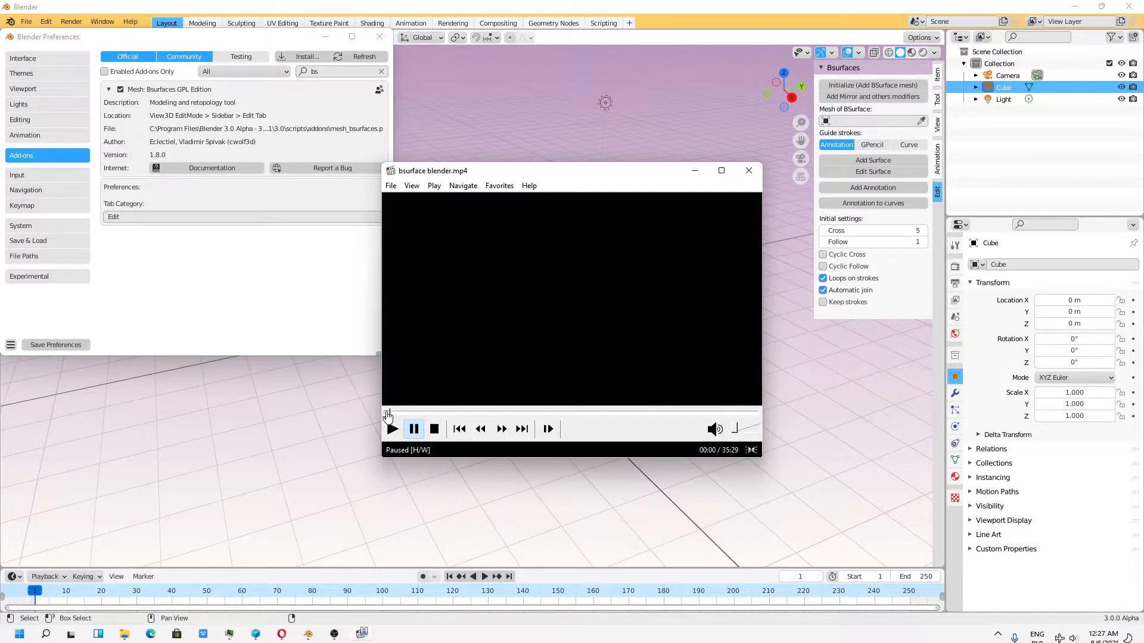
{"action": "left_click", "coordinate": [395, 416]}
{"action": "left_click_drag", "start_coordinate": [395, 415], "coordinate": [427, 408]}
{"action": "left_click", "coordinate": [694, 170]}
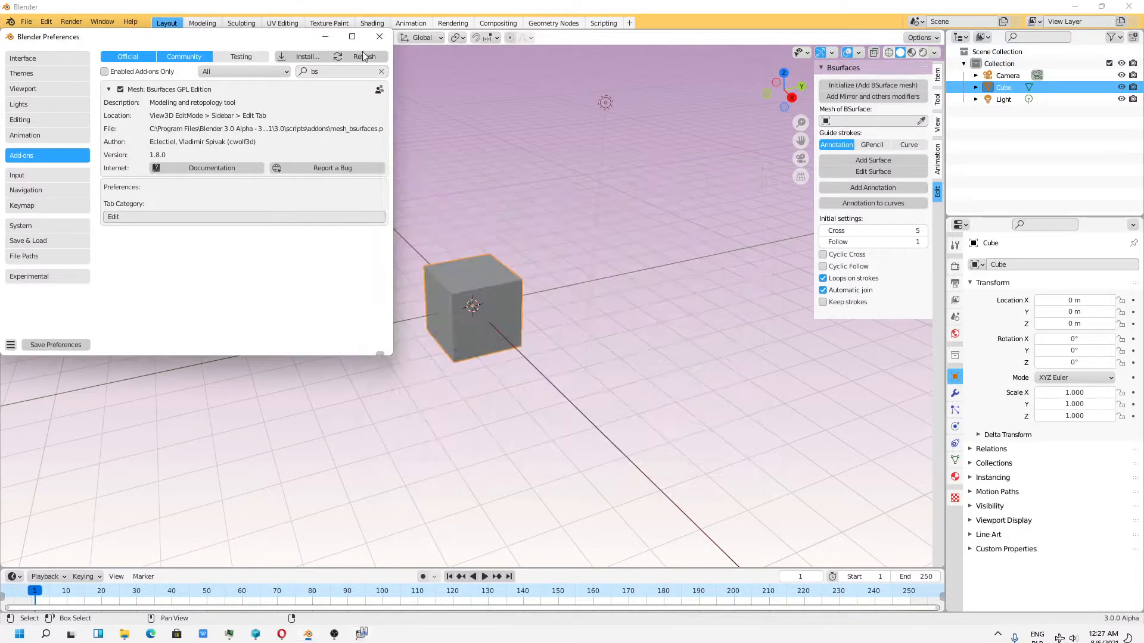
{"action": "left_click", "coordinate": [382, 43]}
Adjust the viewport's shading options and lower the wireframe opacity in the overlay settings
{"action": "scroll", "coordinate": [634, 174], "scroll_direction": "up", "scroll_amount": 3}
{"action": "scroll", "coordinate": [640, 166], "scroll_direction": "down", "scroll_amount": 2}
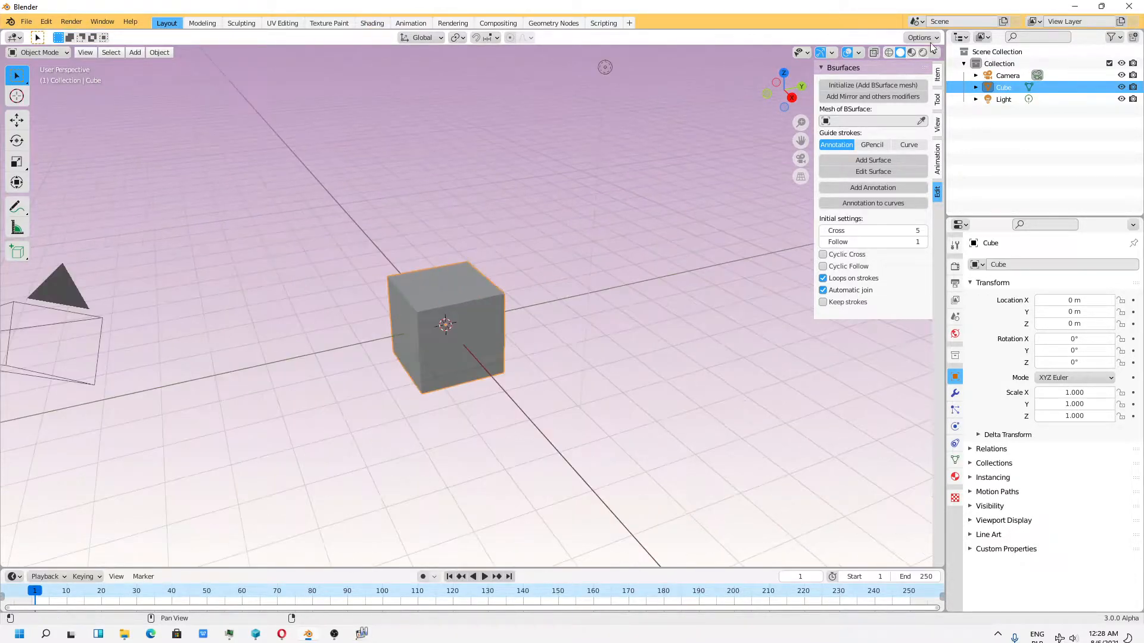
{"action": "middle_click_drag", "start_coordinate": [409, 281], "coordinate": [426, 258], "text": "shift"}
{"action": "left_click", "coordinate": [934, 52]}
{"action": "left_click", "coordinate": [936, 129]}
{"action": "left_click", "coordinate": [896, 195]}
{"action": "middle_click_drag", "start_coordinate": [442, 322], "coordinate": [477, 327]}
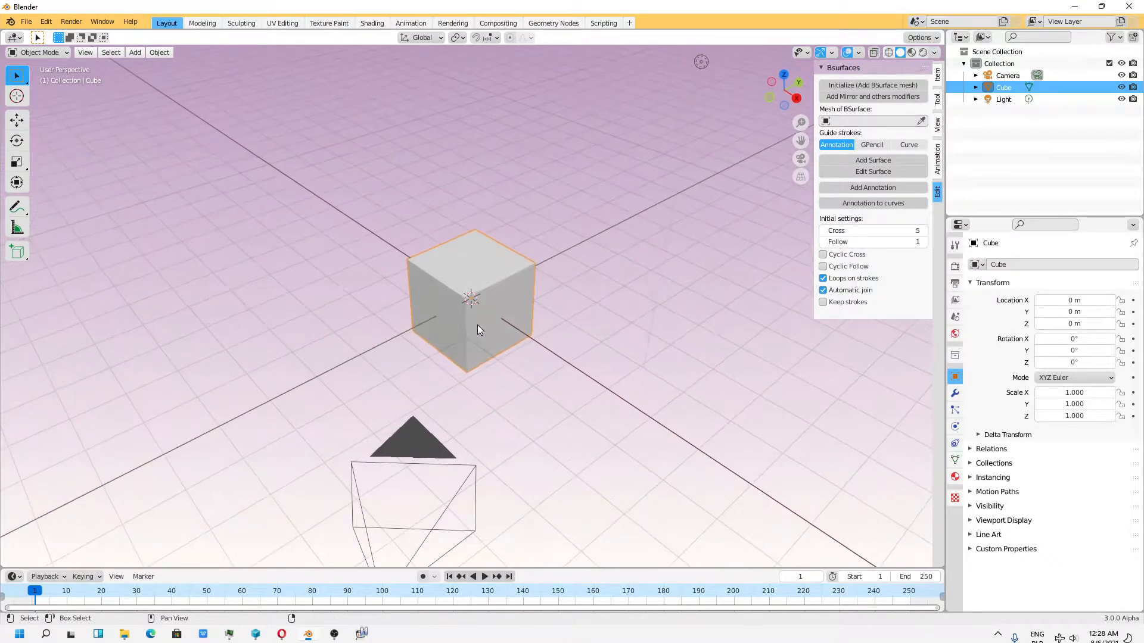
{"action": "scroll", "coordinate": [521, 288], "scroll_direction": "up", "scroll_amount": 5}
{"action": "left_click", "coordinate": [860, 52]}
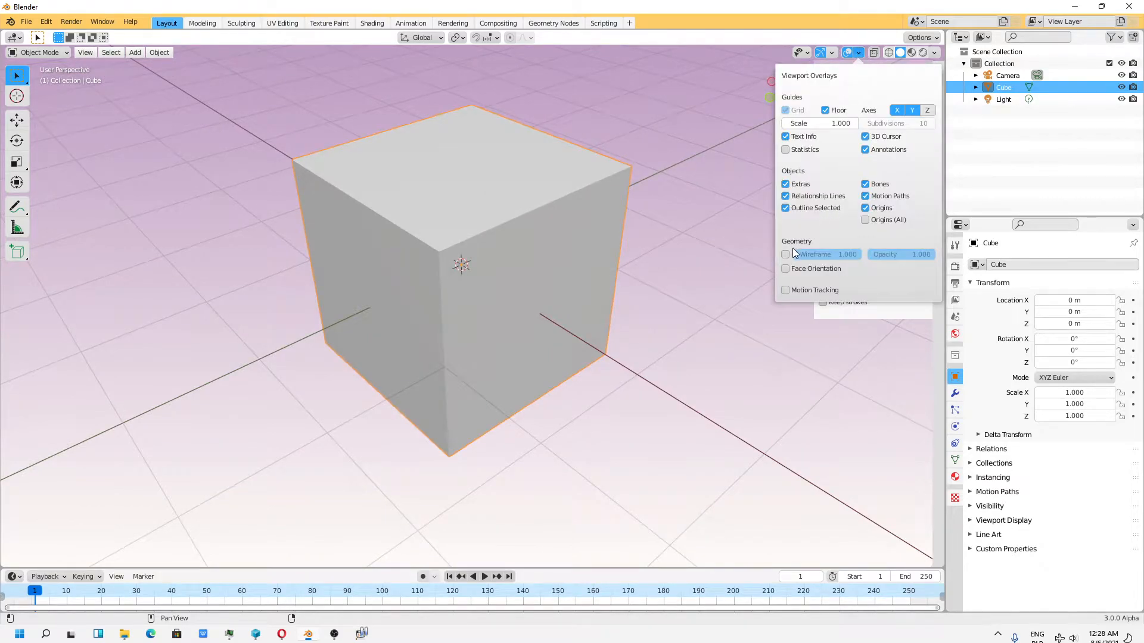
{"action": "left_click_drag", "start_coordinate": [904, 254], "coordinate": [854, 254]}
View the About Blender information to check the build's version and date, and close it again
{"action": "left_click", "coordinate": [23, 22]}
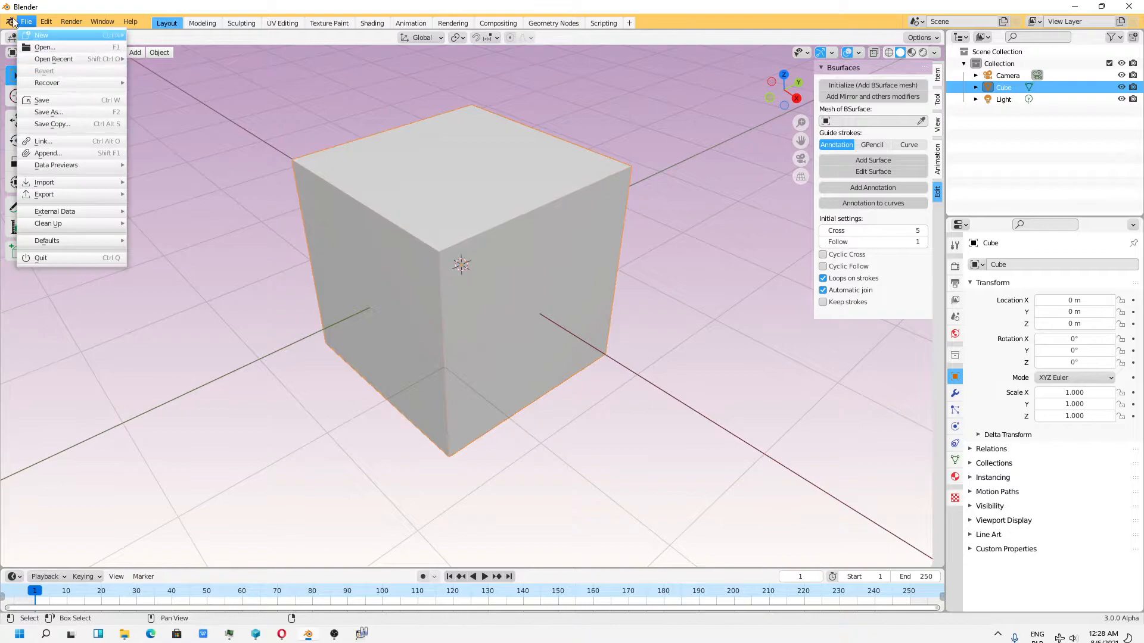
{"action": "mouse_move", "coordinate": [11, 22]}
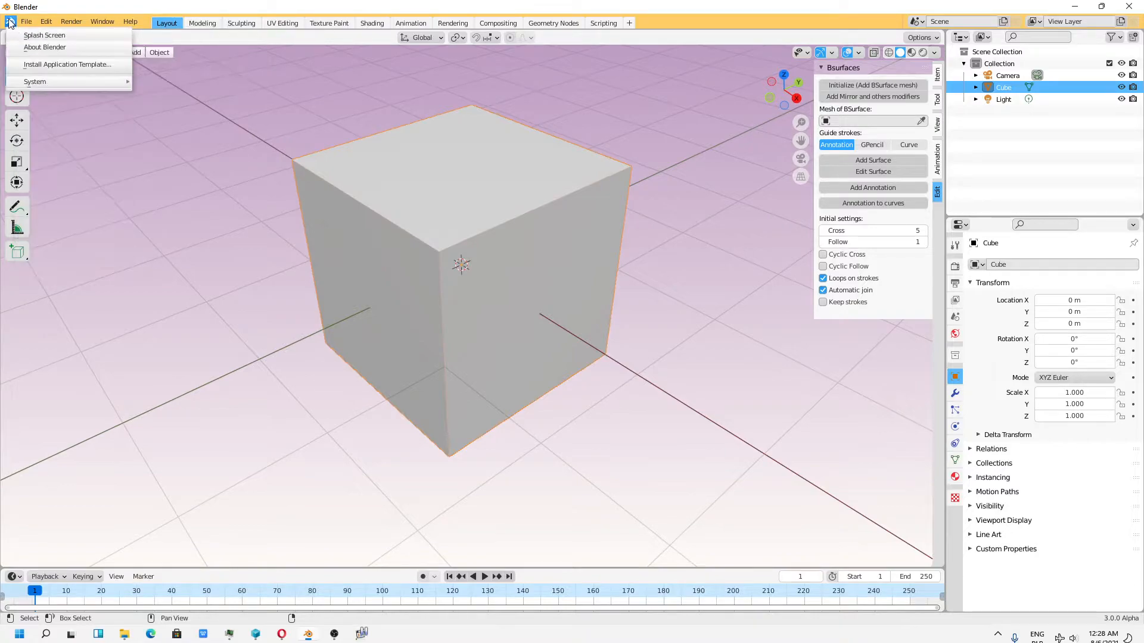
{"action": "left_click", "coordinate": [37, 47]}
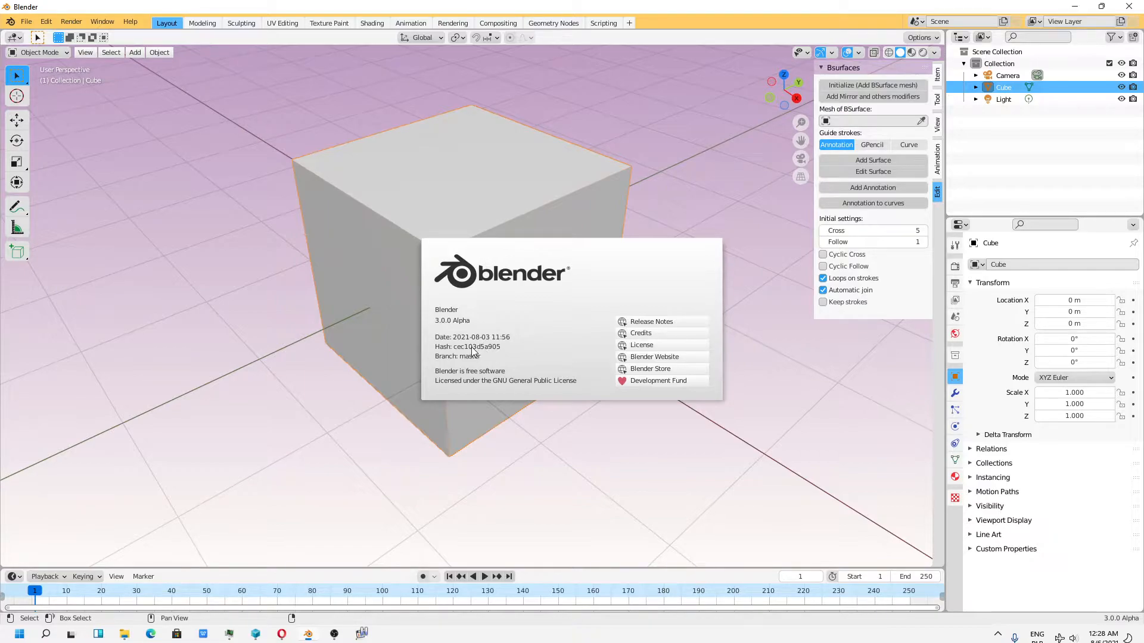
{"action": "left_click", "coordinate": [484, 167]}
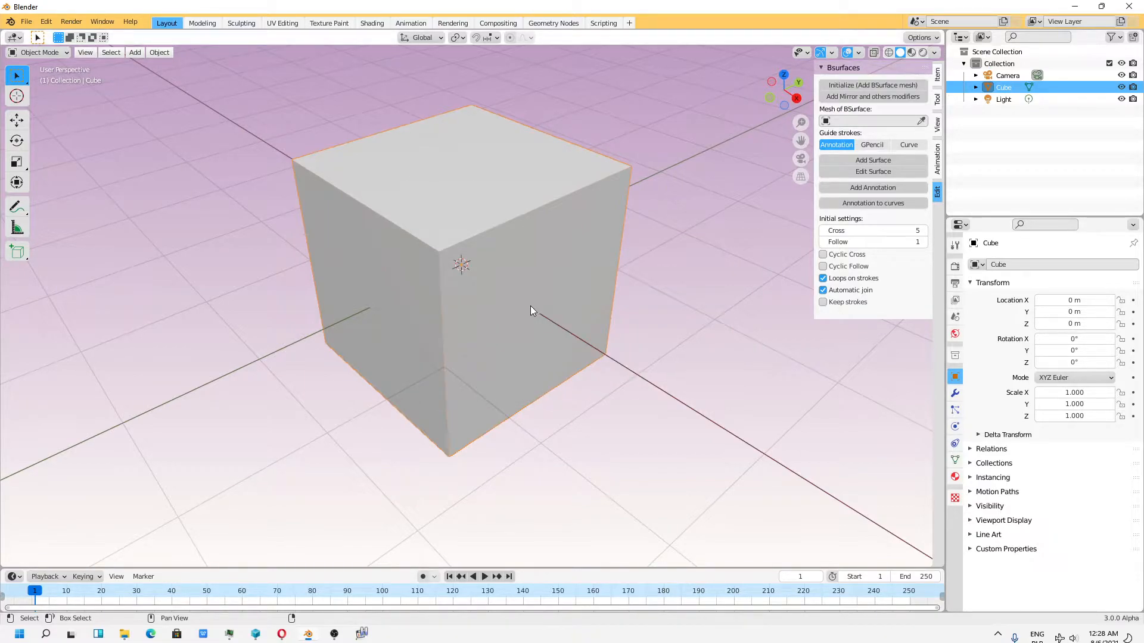
Switch the cube to Edit Mode and, selecting by face, delete its two opposite faces along the X axis
{"action": "scroll", "coordinate": [532, 305], "scroll_direction": "down", "scroll_amount": 2}
{"action": "scroll", "coordinate": [532, 305], "scroll_direction": "up", "scroll_amount": 1}
{"action": "middle_click_drag", "start_coordinate": [531, 305], "coordinate": [467, 383], "text": "shift"}
{"action": "left_click", "coordinate": [37, 52]}
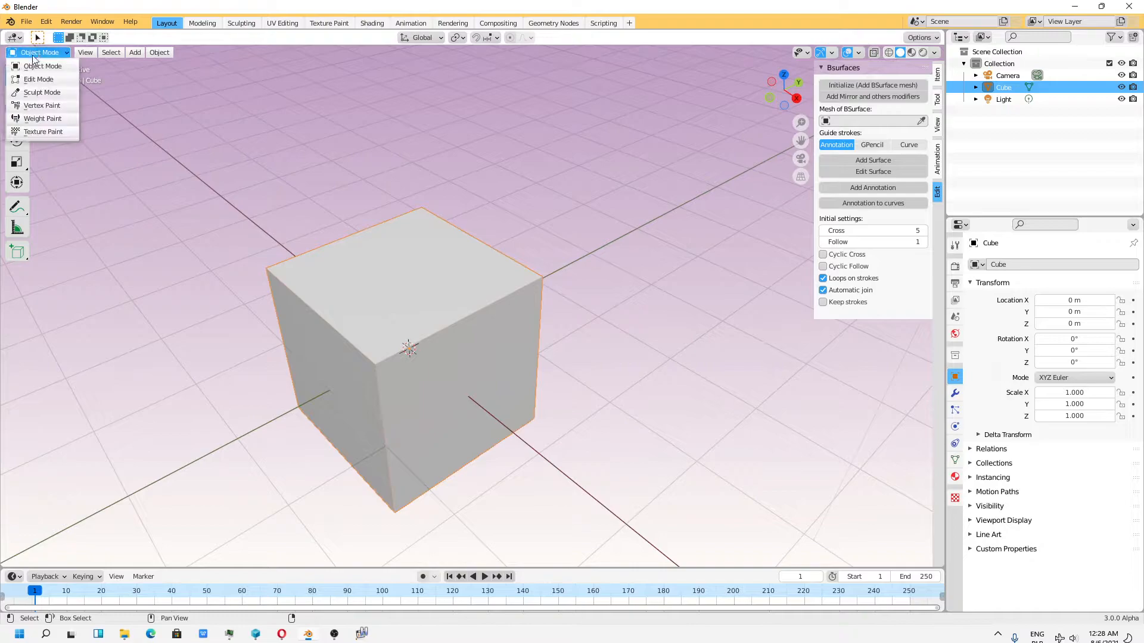
{"action": "left_click", "coordinate": [38, 80]}
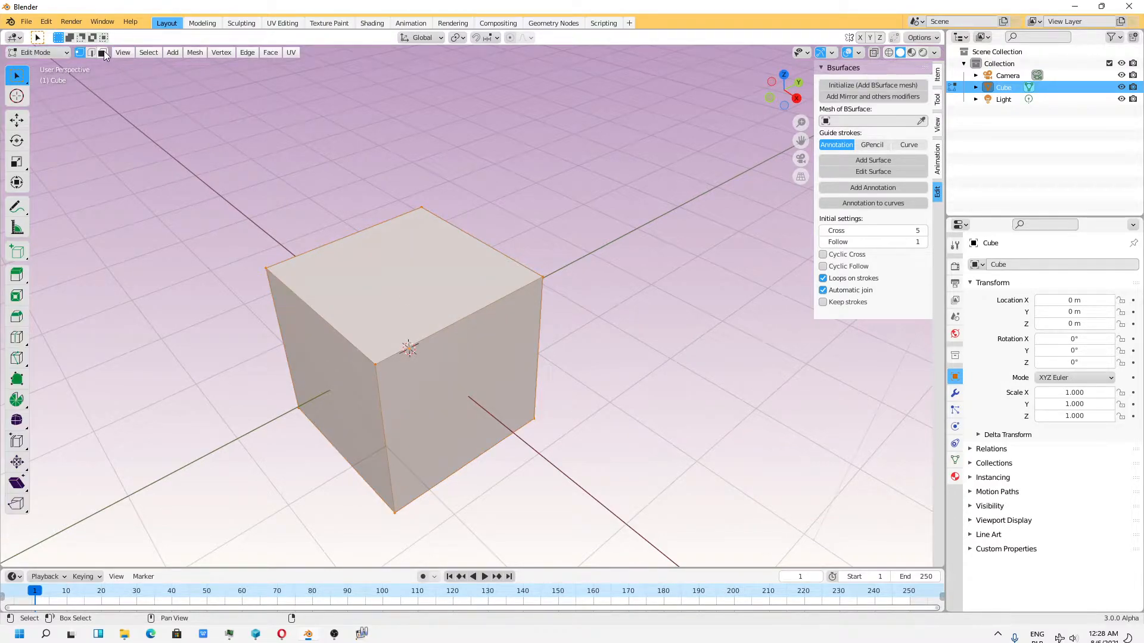
{"action": "left_click", "coordinate": [453, 382]}
{"action": "key", "text": "x"}
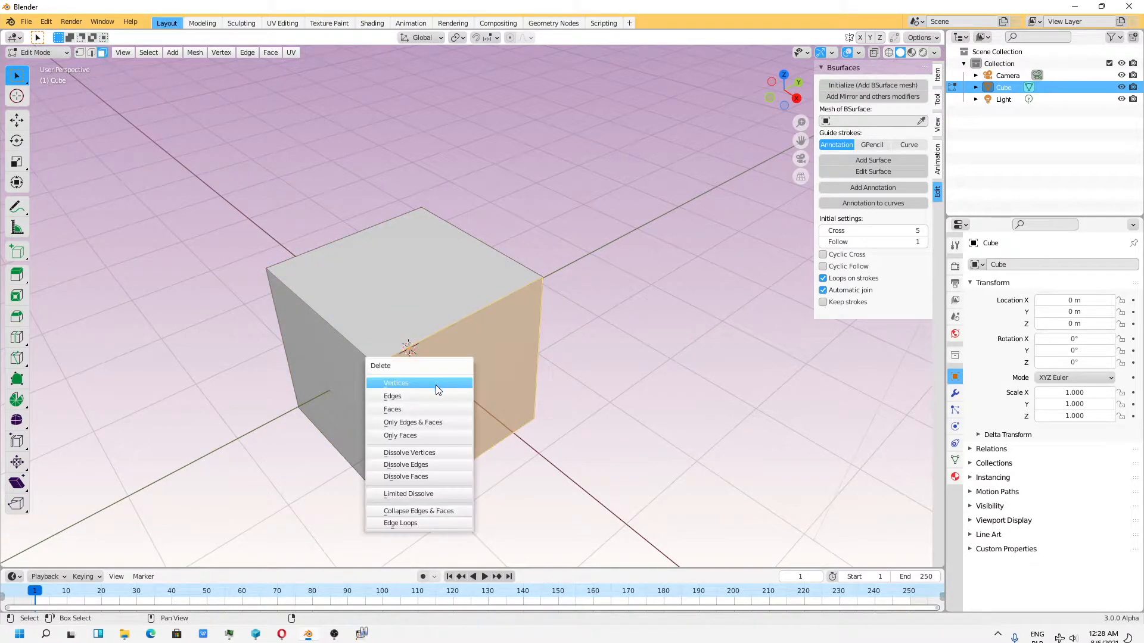
{"action": "left_click", "coordinate": [420, 406]}
{"action": "middle_click_drag", "start_coordinate": [371, 348], "coordinate": [380, 386]}
{"action": "left_click", "coordinate": [380, 379]}
{"action": "key", "text": "x"}
{"action": "left_click", "coordinate": [380, 378]}
Select the whole open cube and Bisect it vertically through its centre in the right orthographic view
{"action": "left_click", "coordinate": [426, 317]}
{"action": "middle_click_drag", "start_coordinate": [426, 316], "coordinate": [403, 289]}
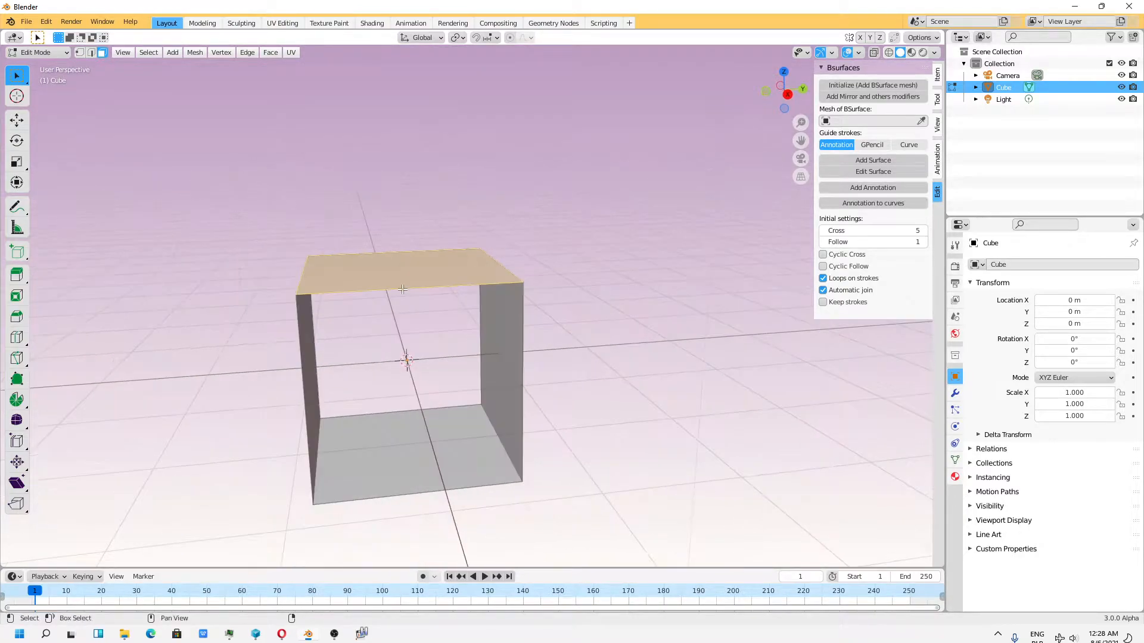
{"action": "key", "text": "alt+a"}
{"action": "key", "text": "a"}
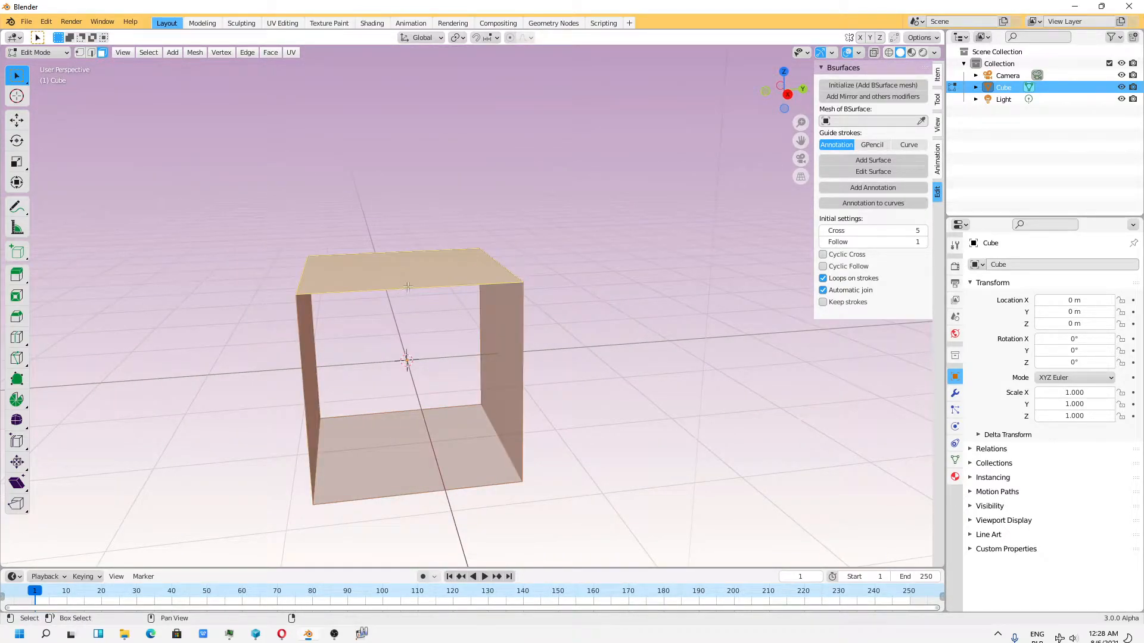
{"action": "left_click", "coordinate": [788, 94]}
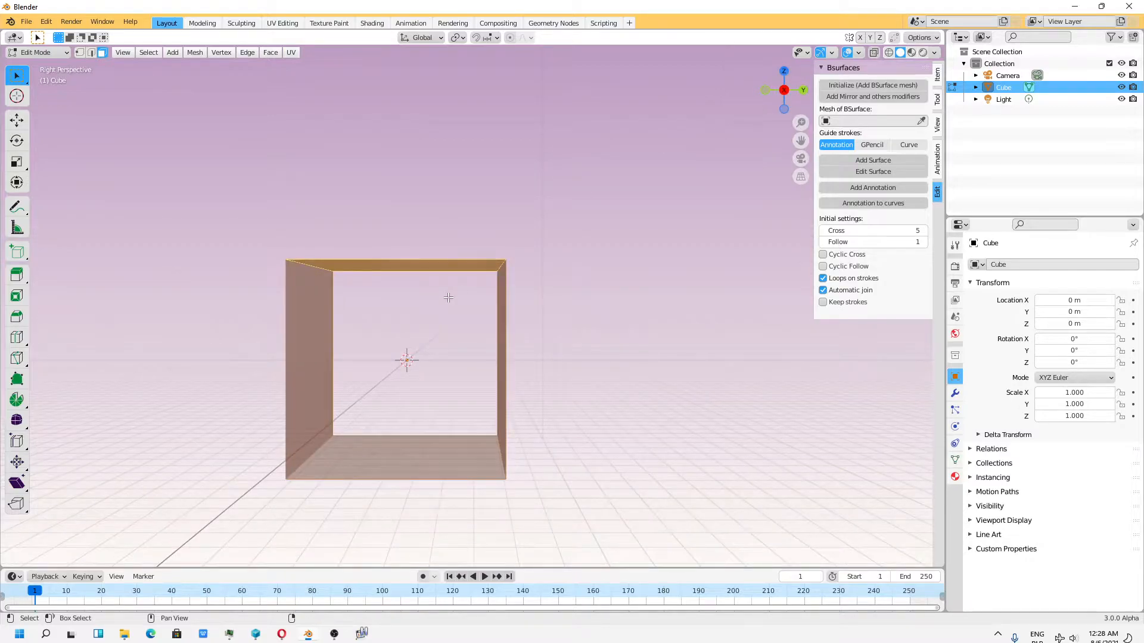
{"action": "key", "text": "KP_5"}
{"action": "left_click", "coordinate": [195, 53]}
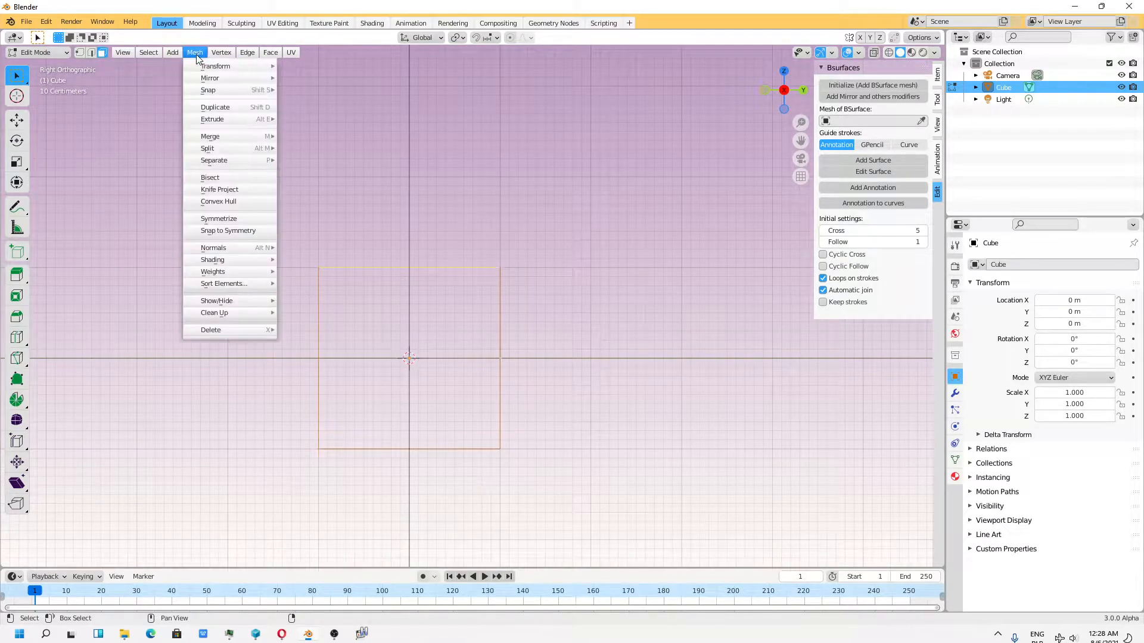
{"action": "left_click", "coordinate": [222, 178]}
{"action": "left_click_drag", "start_coordinate": [408, 255], "coordinate": [409, 459]}
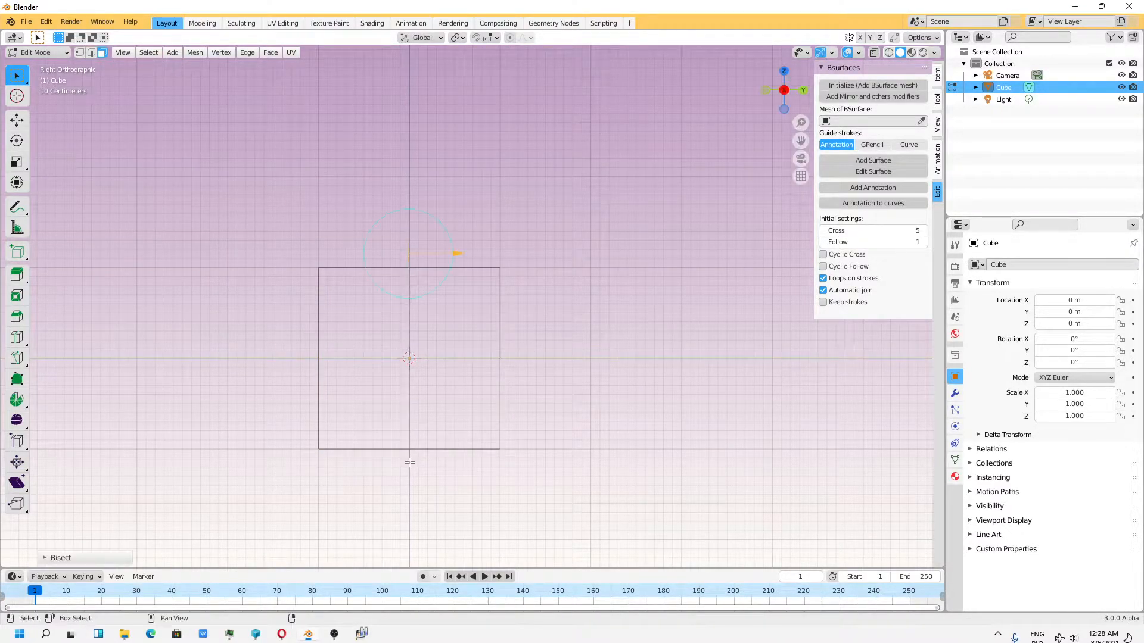
Return to an angled perspective view of the bisected cube and bring up the viewport's view options
{"action": "middle_click_drag", "start_coordinate": [656, 362], "coordinate": [661, 394]}
{"action": "key", "text": "KP_5"}
{"action": "key", "text": "KP_5"}
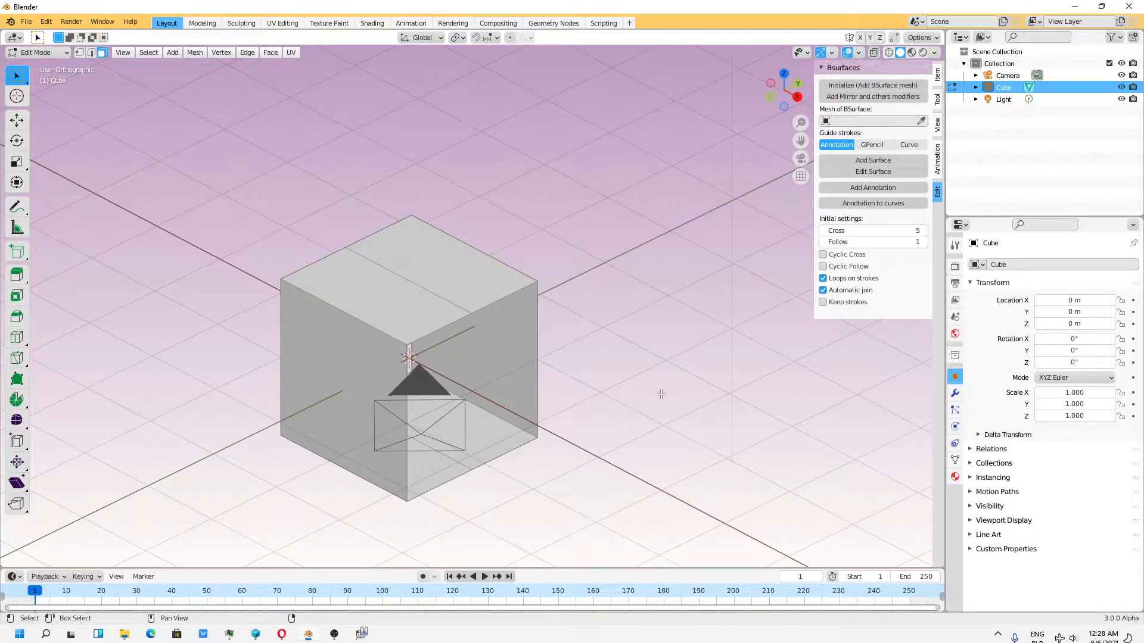
{"action": "middle_click_drag", "start_coordinate": [661, 394], "coordinate": [606, 386]}
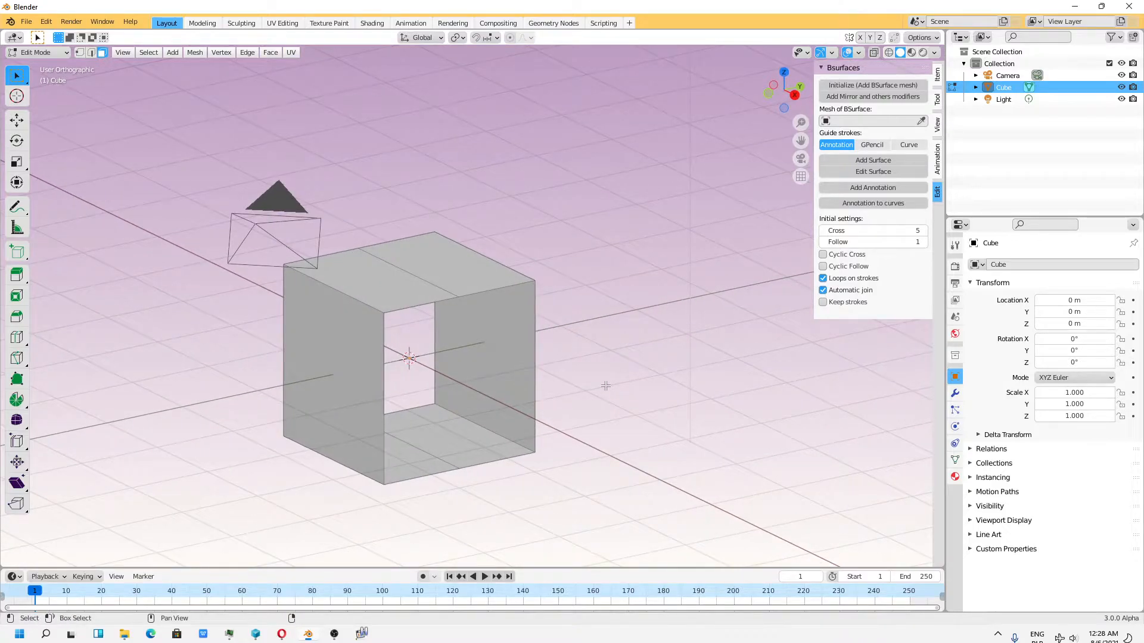
{"action": "key", "text": "KP_5"}
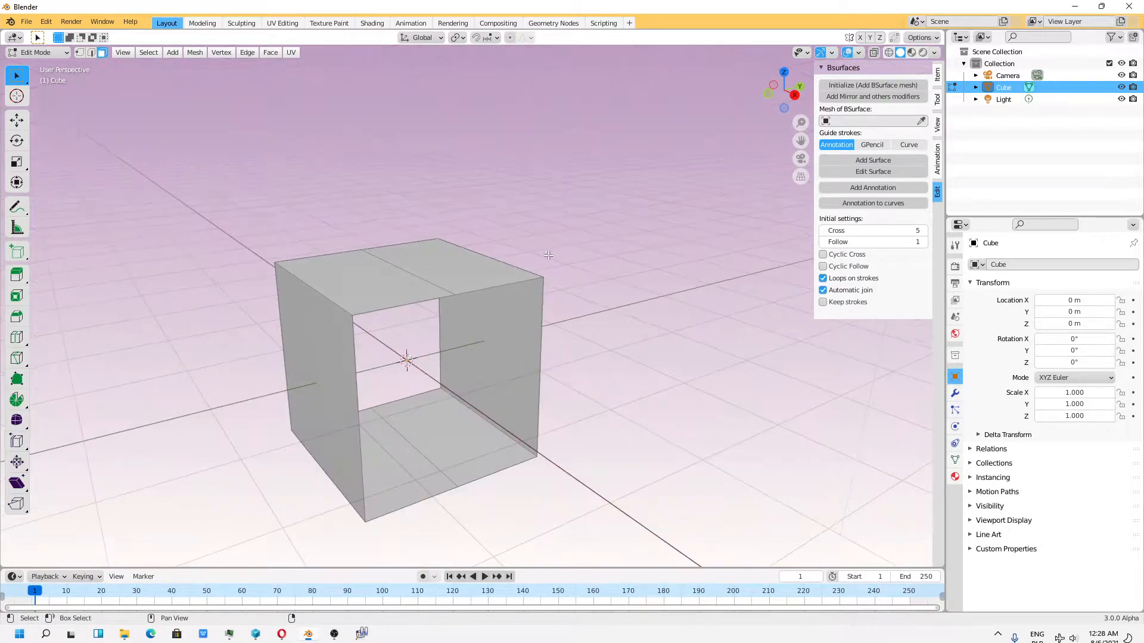
{"action": "left_click", "coordinate": [123, 53]}
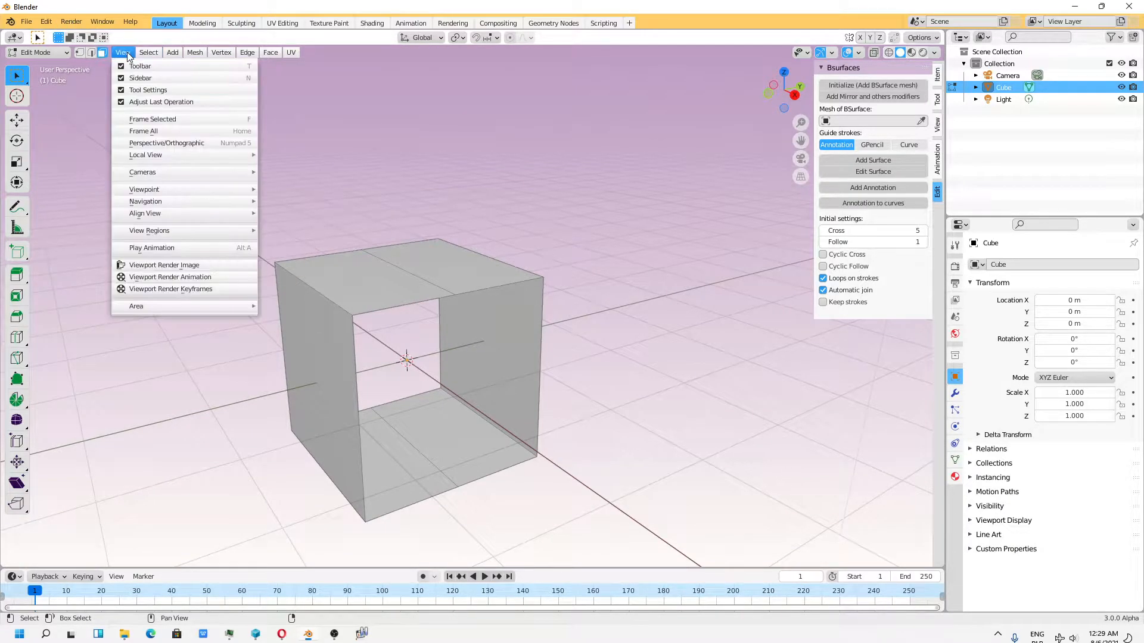
Using edge selection, raise the cube's top middle edge upward and lower its bottom middle edge downward
{"action": "mouse_move", "coordinate": [225, 152]}
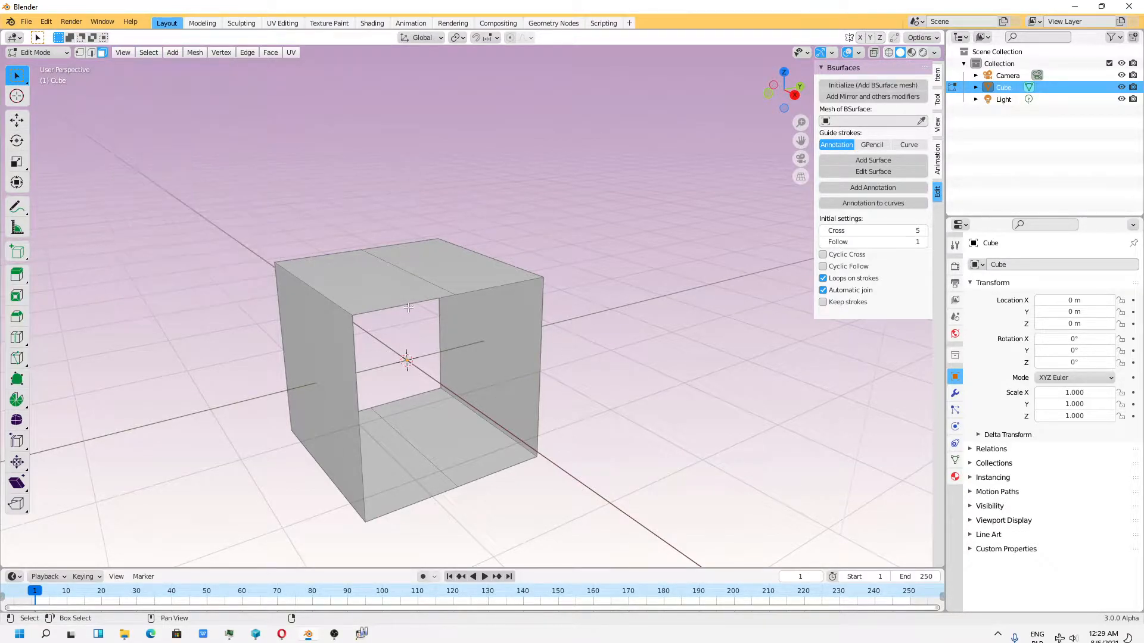
{"action": "key", "text": "2"}
{"action": "left_click", "coordinate": [421, 265]}
{"action": "key", "text": "w"}
{"action": "mouse_move", "coordinate": [493, 364]}
{"action": "left_mouse_down", "text": "alt"}
{"action": "mouse_move", "coordinate": [477, 342]}
{"action": "mouse_move", "coordinate": [481, 365]}
{"action": "left_mouse_up", "text": "alt"}
{"action": "left_click_drag", "start_coordinate": [405, 240], "coordinate": [403, 209]}
{"action": "left_click_drag", "start_coordinate": [400, 512], "coordinate": [407, 451], "text": "alt"}
{"action": "left_click", "coordinate": [403, 442]}
{"action": "left_click_drag", "start_coordinate": [402, 407], "coordinate": [404, 511]}
Add a centred loop cut across one side wall and move the new edge outward along Y
{"action": "left_click", "coordinate": [358, 384]}
{"action": "key", "text": "ctrl+r"}
{"action": "left_click", "coordinate": [358, 384]}
{"action": "right_click", "coordinate": [358, 385]}
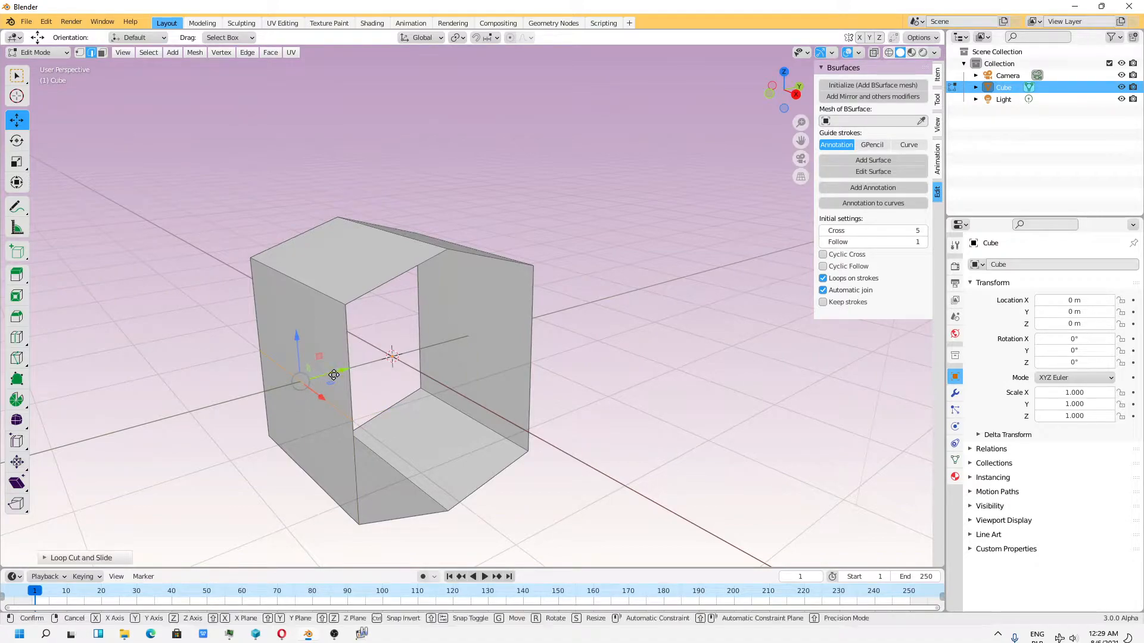
{"action": "left_click_drag", "start_coordinate": [299, 386], "coordinate": [269, 361]}
Add a centred loop cut to the opposite side wall and move its edge outward along Y, forming an eight-sided tube
{"action": "left_click", "coordinate": [492, 346]}
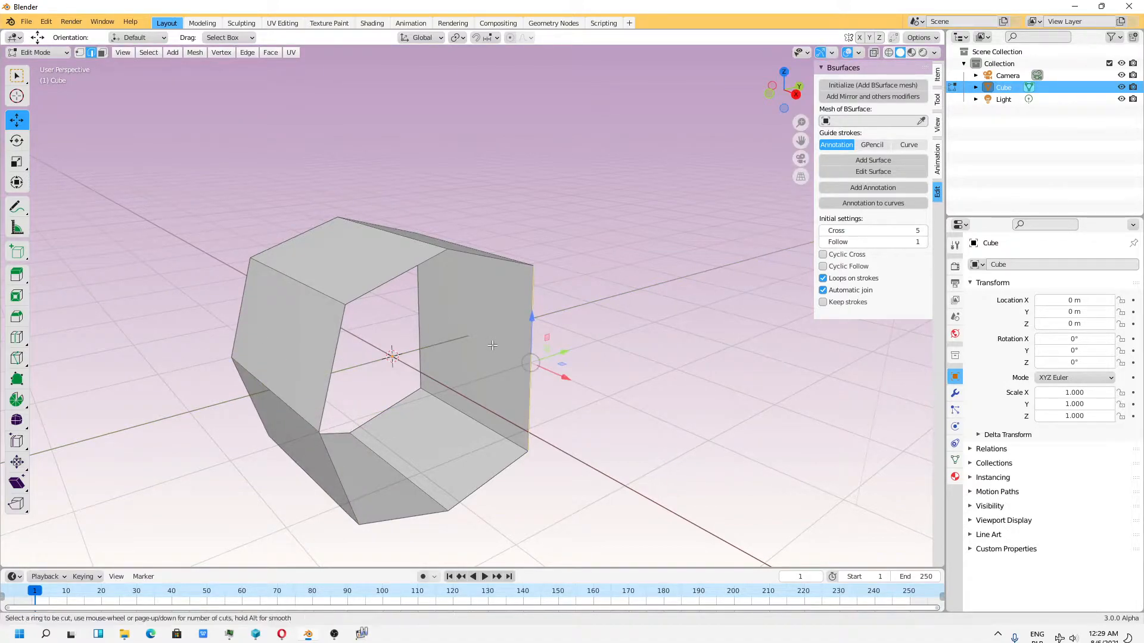
{"action": "middle_click_drag", "start_coordinate": [447, 323], "coordinate": [500, 346]}
{"action": "key", "text": "ctrl+r"}
{"action": "left_click", "coordinate": [542, 346]}
{"action": "right_click", "coordinate": [542, 345]}
{"action": "middle_click_drag", "start_coordinate": [535, 359], "coordinate": [522, 306]}
{"action": "key", "text": "g"}
{"action": "key", "text": "y"}
{"action": "left_click_drag", "start_coordinate": [543, 311], "coordinate": [555, 309]}
Pack external resources into the blend file
{"action": "scroll", "coordinate": [477, 351], "scroll_direction": "down", "scroll_amount": 2}
{"action": "middle_click_drag", "start_coordinate": [400, 393], "coordinate": [364, 314]}
{"action": "scroll", "coordinate": [462, 370], "scroll_direction": "down", "scroll_amount": 1}
{"action": "left_click", "coordinate": [26, 22]}
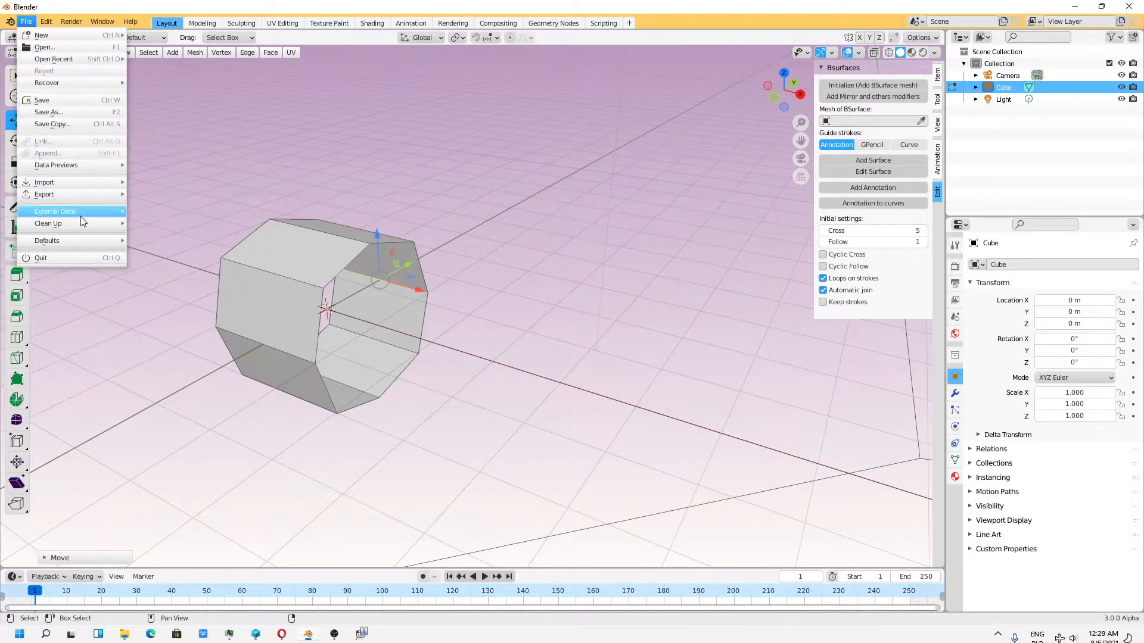
{"action": "mouse_move", "coordinate": [85, 212]}
{"action": "left_click", "coordinate": [152, 222]}
Save the project as "bsurfaces 1.8.0 bridge polygons part.2.blend" in the Blender 3.0 alpha projects folder
{"action": "left_click", "coordinate": [27, 21]}
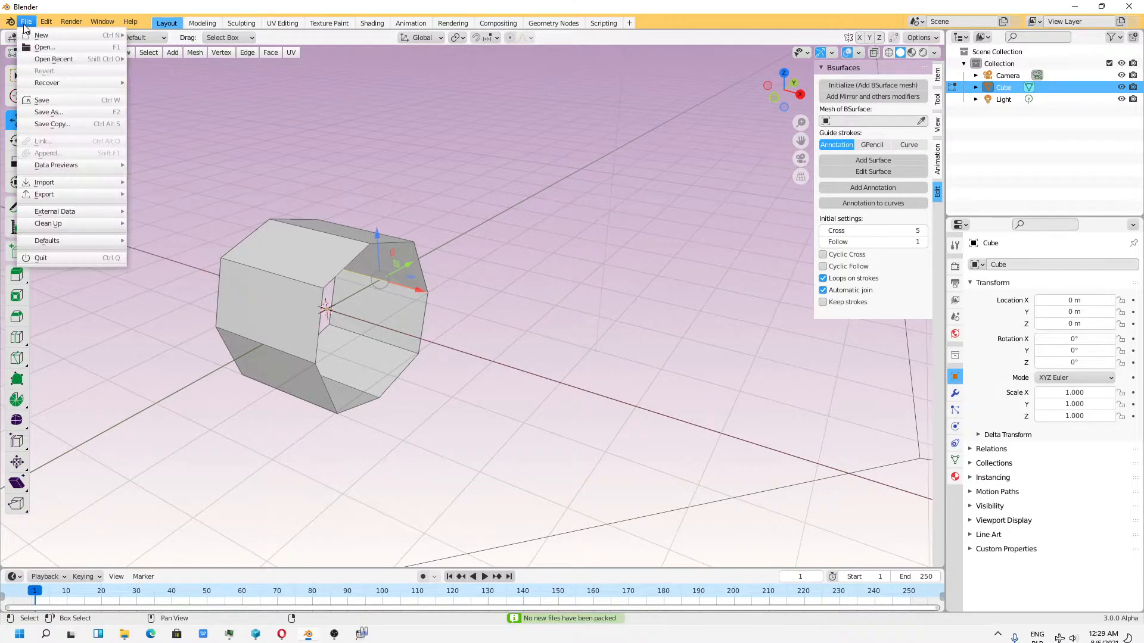
{"action": "left_click", "coordinate": [72, 112]}
{"action": "left_click", "coordinate": [434, 482]}
{"action": "left_click_drag", "start_coordinate": [432, 484], "coordinate": [389, 484]}
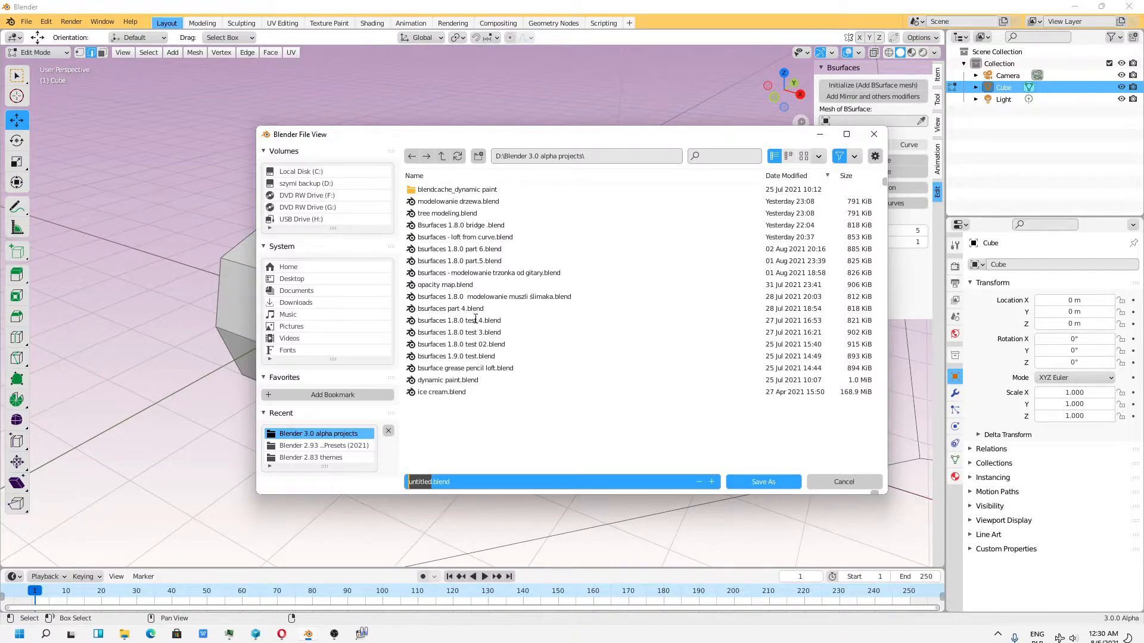
{"action": "left_click", "coordinate": [429, 484]}
{"action": "double_click", "coordinate": [431, 484]}
{"action": "type", "text": "bsurfaces 1.8.0"}
{"action": "type", "text": "bridge polygons par"}
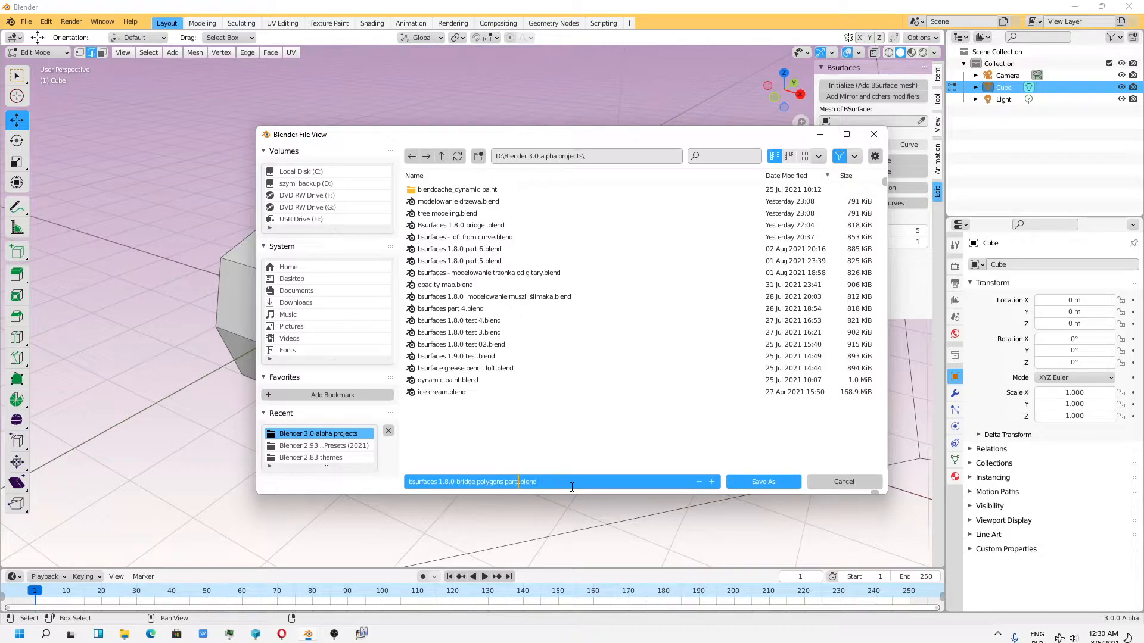
{"action": "type", "text": "t.2."}
{"action": "key", "text": "Return"}
{"action": "left_click", "coordinate": [730, 487]}
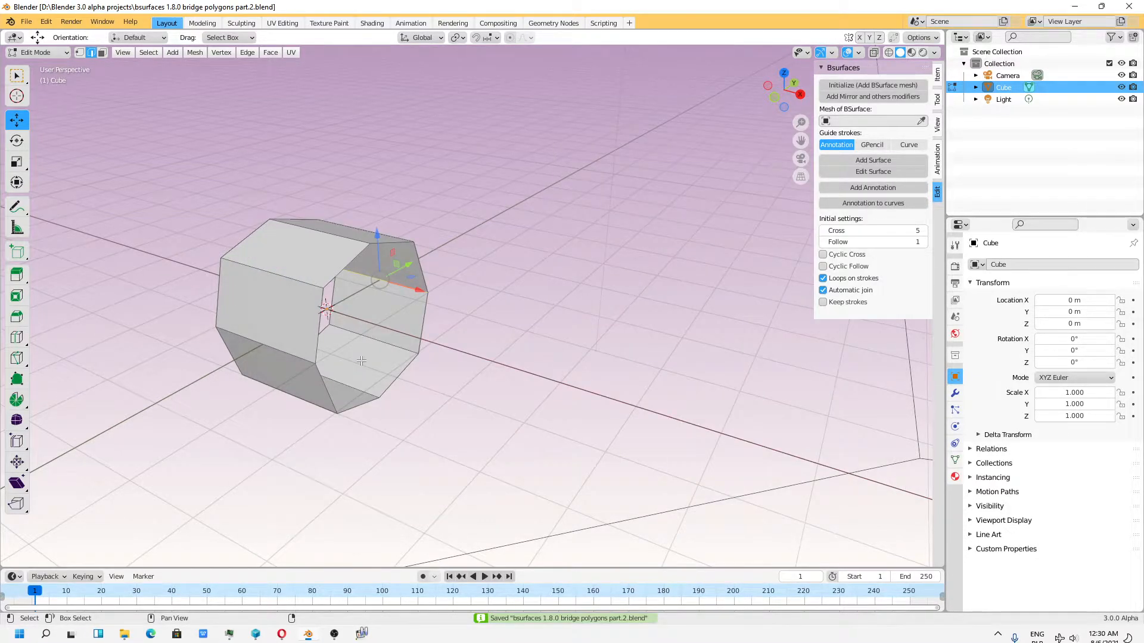
Duplicate the whole tube within the mesh and move the copy well away from the original along the X axis
{"action": "key", "text": "a"}
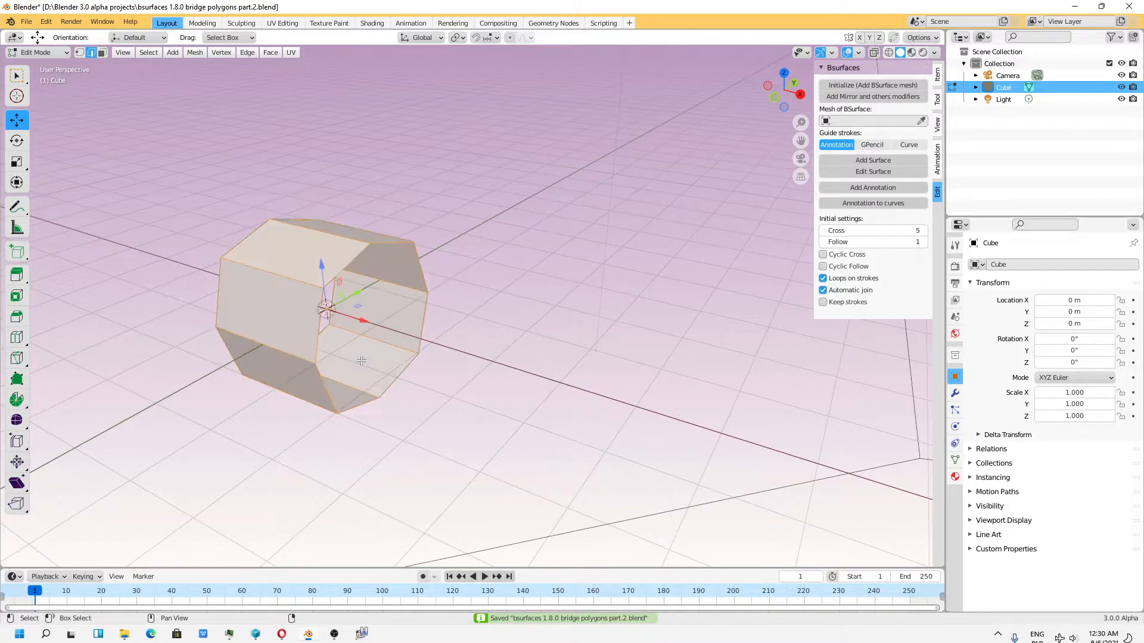
{"action": "scroll", "coordinate": [361, 361], "scroll_direction": "down", "scroll_amount": 4}
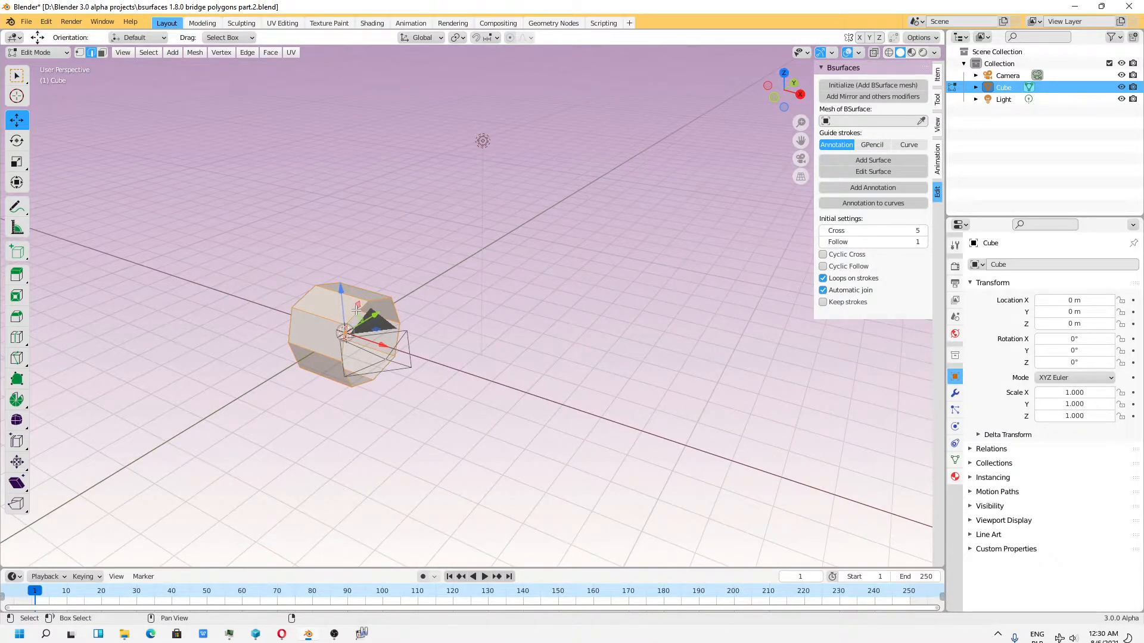
{"action": "key", "text": "shift+d"}
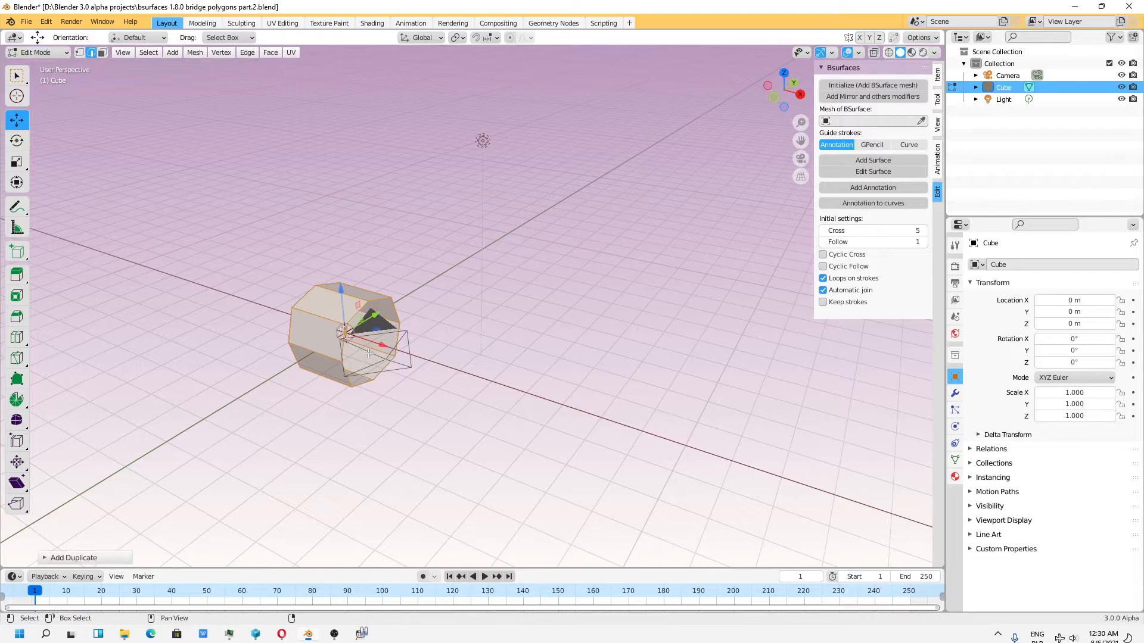
{"action": "left_click", "coordinate": [789, 534]}
{"action": "middle_click_drag", "start_coordinate": [444, 387], "coordinate": [456, 314]}
{"action": "scroll", "coordinate": [505, 385], "scroll_direction": "down", "scroll_amount": 3}
Examine the two separated tubes in Object Mode, close up on the copy's open end
{"action": "left_click", "coordinate": [38, 52]}
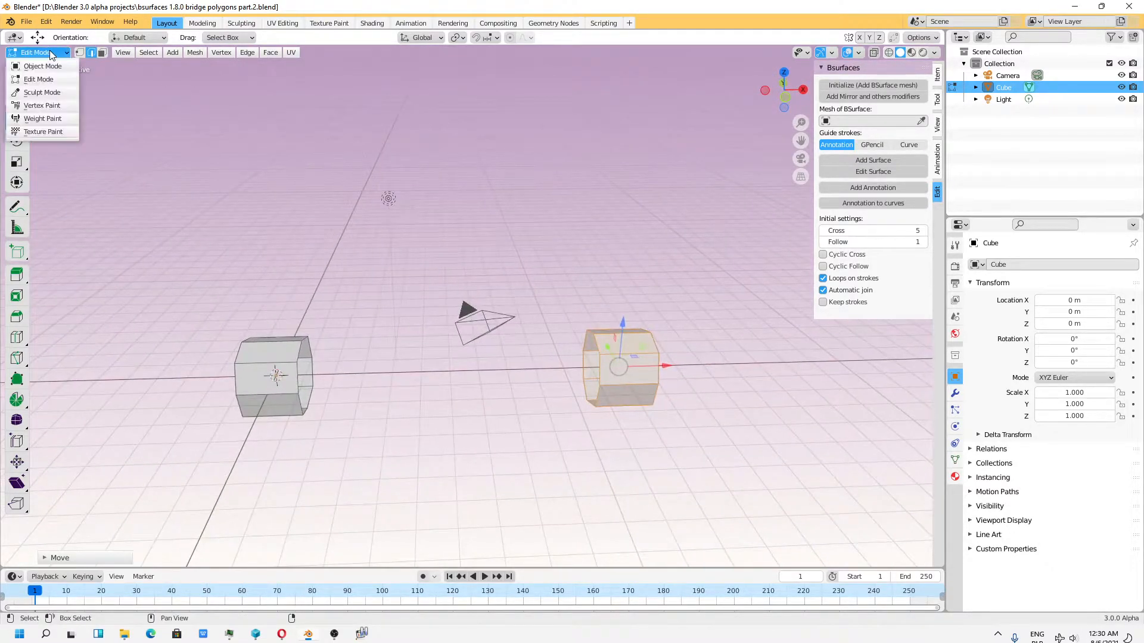
{"action": "left_click", "coordinate": [52, 62]}
{"action": "middle_click_drag", "start_coordinate": [536, 316], "coordinate": [441, 280]}
{"action": "left_click_drag", "start_coordinate": [420, 430], "coordinate": [488, 445], "text": "alt"}
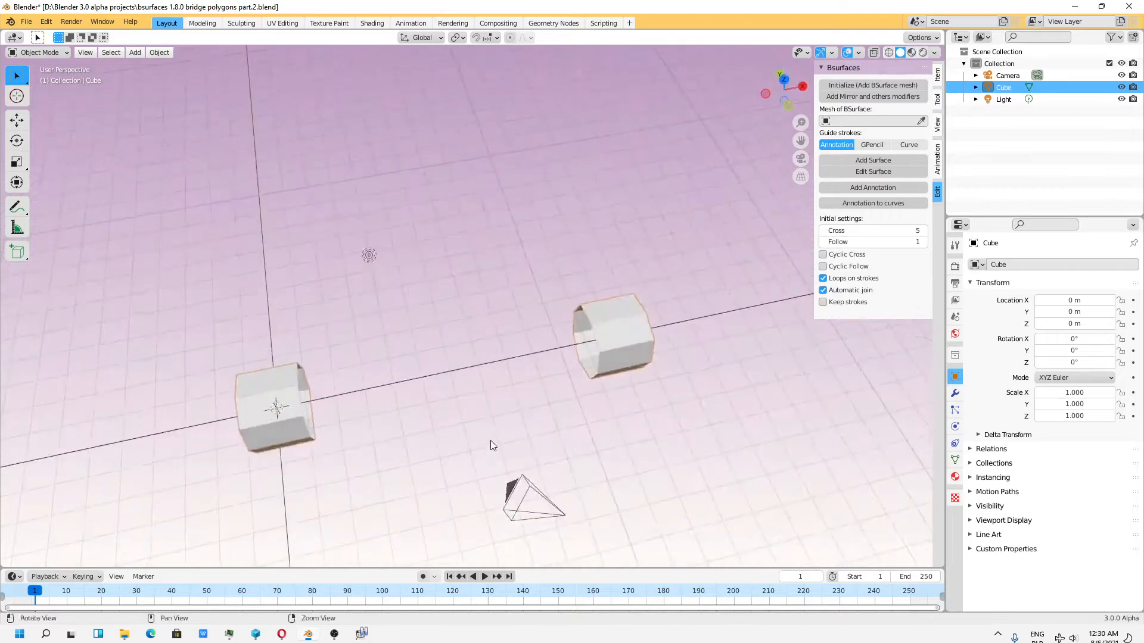
{"action": "scroll", "coordinate": [581, 377], "scroll_direction": "up", "scroll_amount": 8}
{"action": "scroll", "coordinate": [598, 302], "scroll_direction": "down", "scroll_amount": 3}
Return to Edit Mode and snap the 3D cursor to the bottom middle vertex on the copy's rim facing the original
{"action": "left_click", "coordinate": [39, 52]}
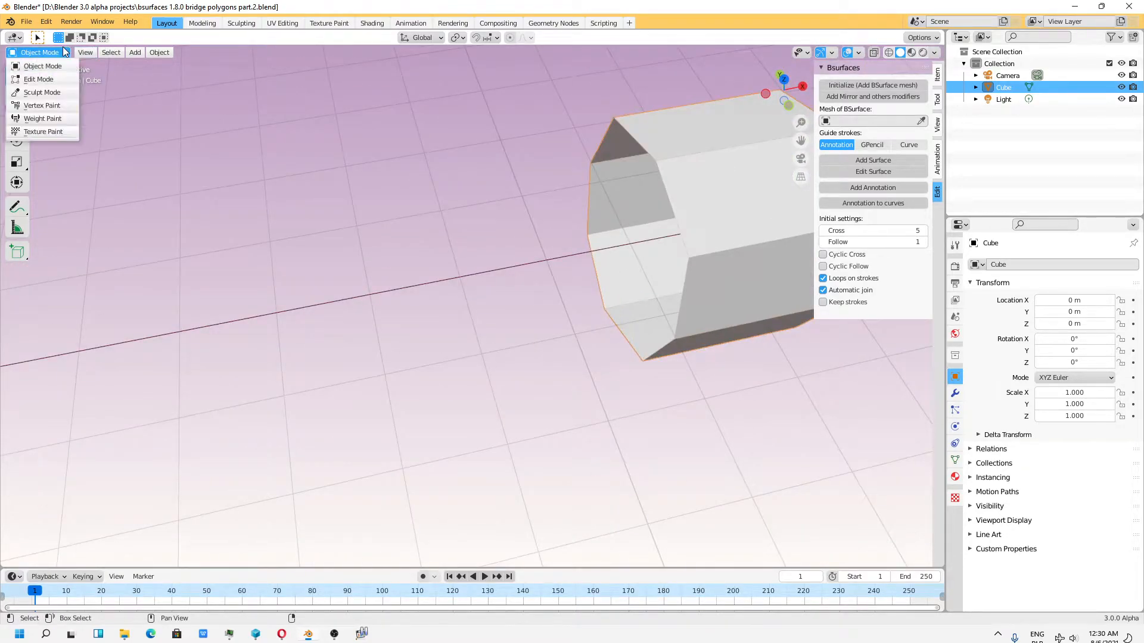
{"action": "left_click", "coordinate": [63, 77]}
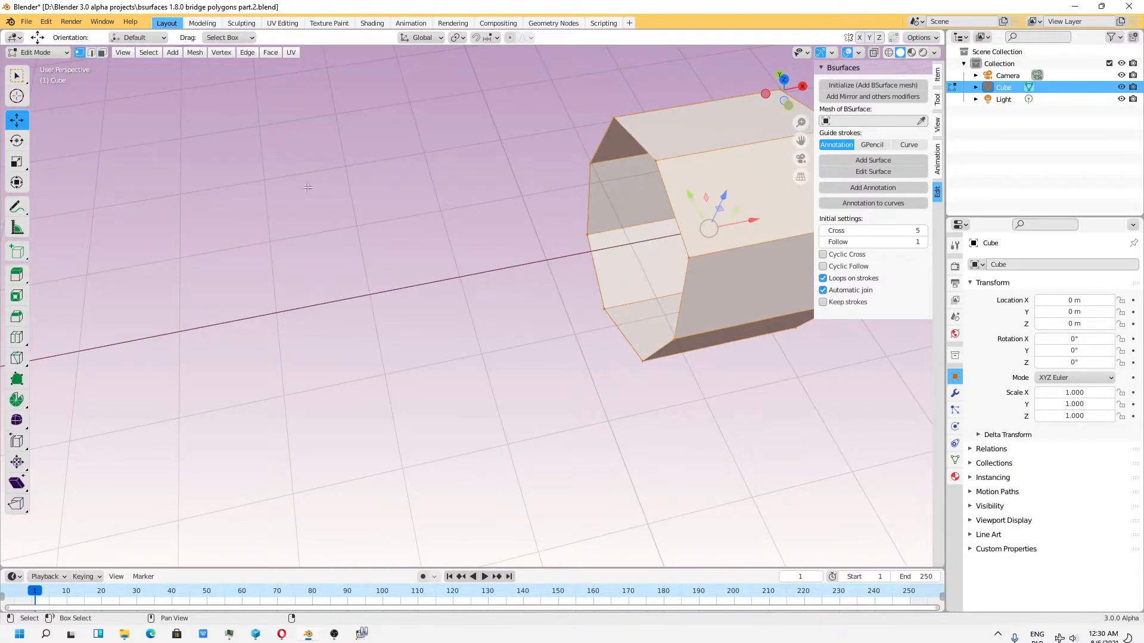
{"action": "left_click", "coordinate": [606, 315]}
{"action": "key", "text": "shift+s"}
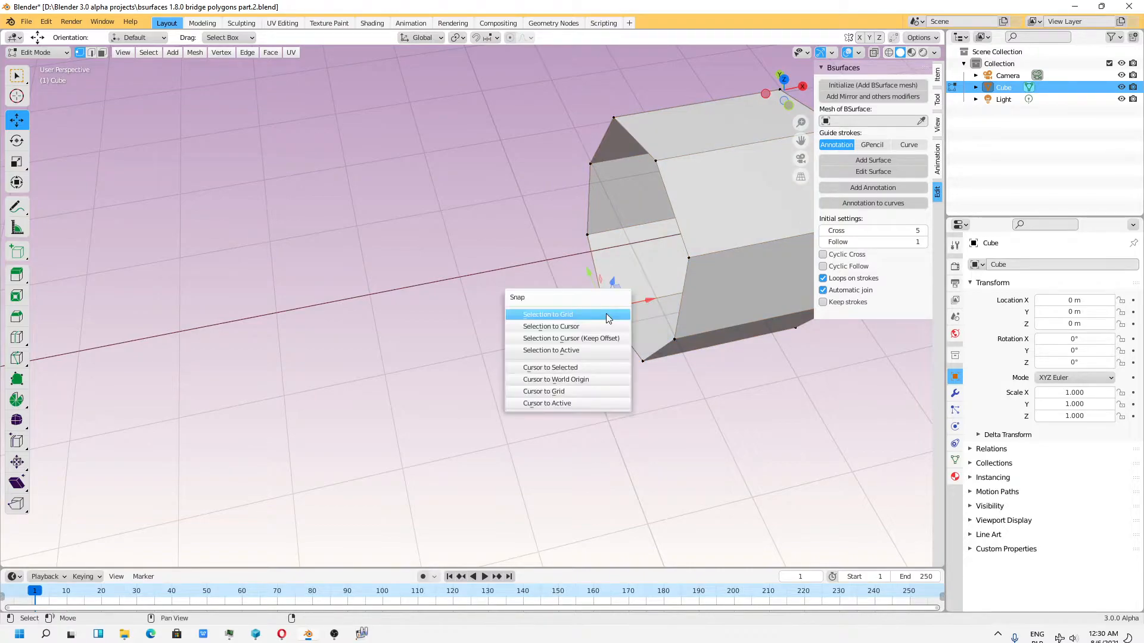
{"action": "left_click", "coordinate": [585, 365]}
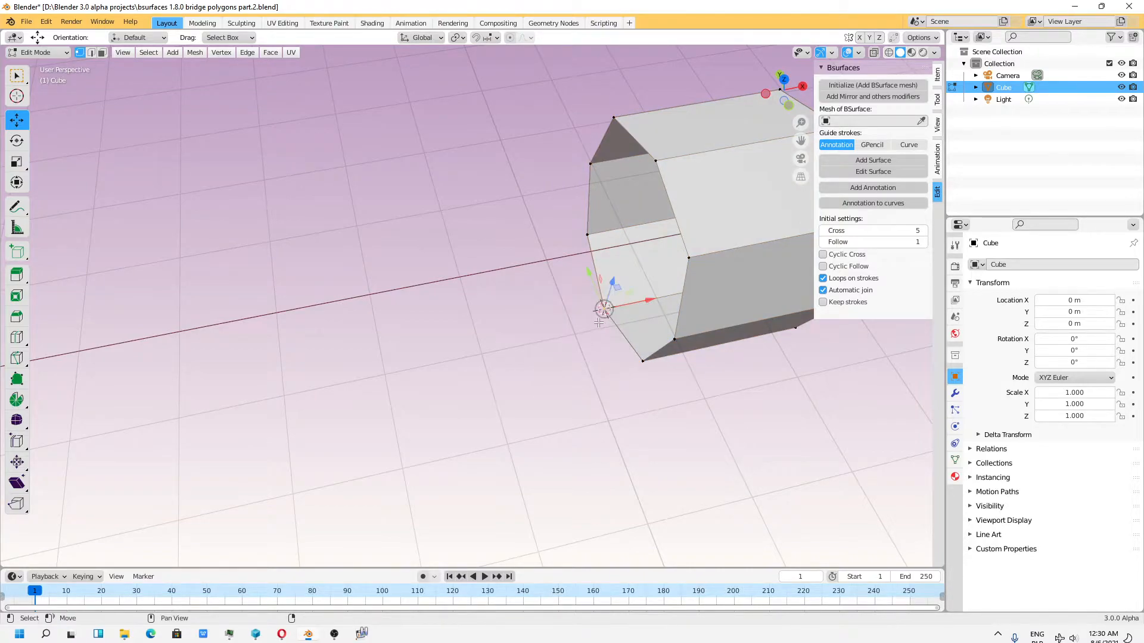
In top orthographic view, draw a straight annotation stroke with 3D Cursor placement from the cursor to the original tube
{"action": "left_click", "coordinate": [784, 79]}
{"action": "key", "text": "KP_5"}
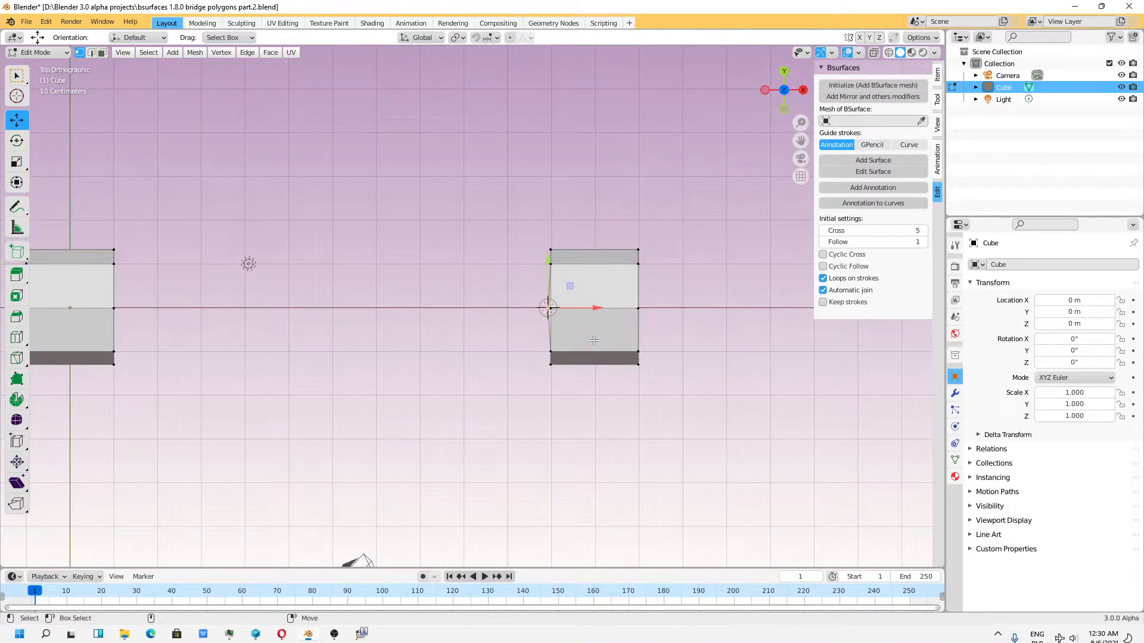
{"action": "key", "text": "shift+s"}
{"action": "left_click", "coordinate": [594, 341]}
{"action": "middle_click_drag", "start_coordinate": [392, 362], "coordinate": [461, 383], "text": "shift"}
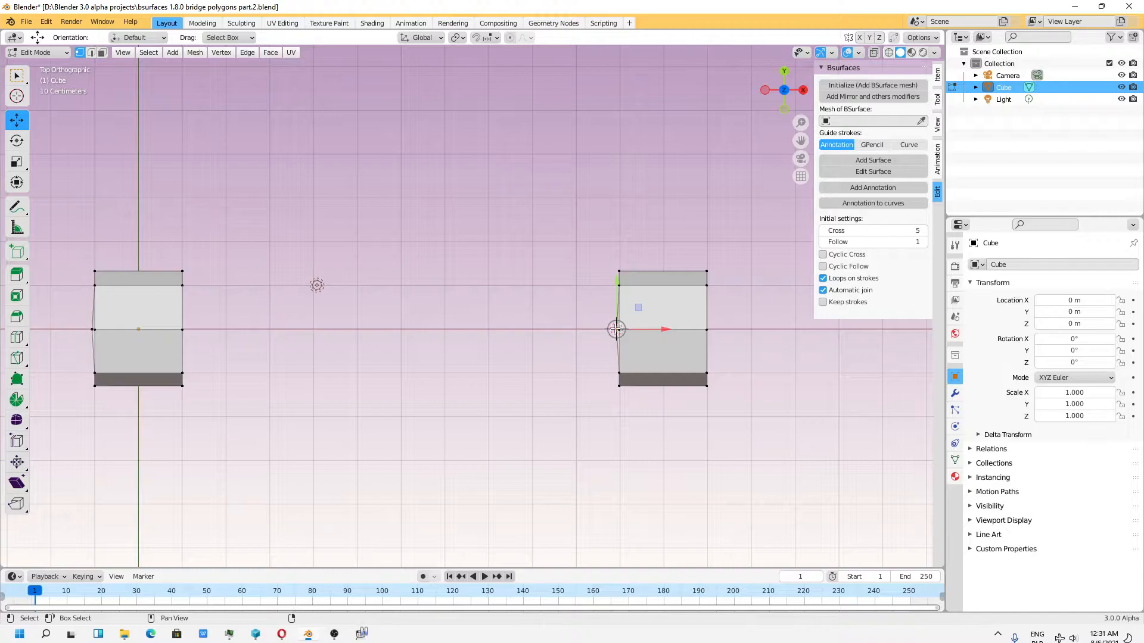
{"action": "left_click", "coordinate": [862, 188]}
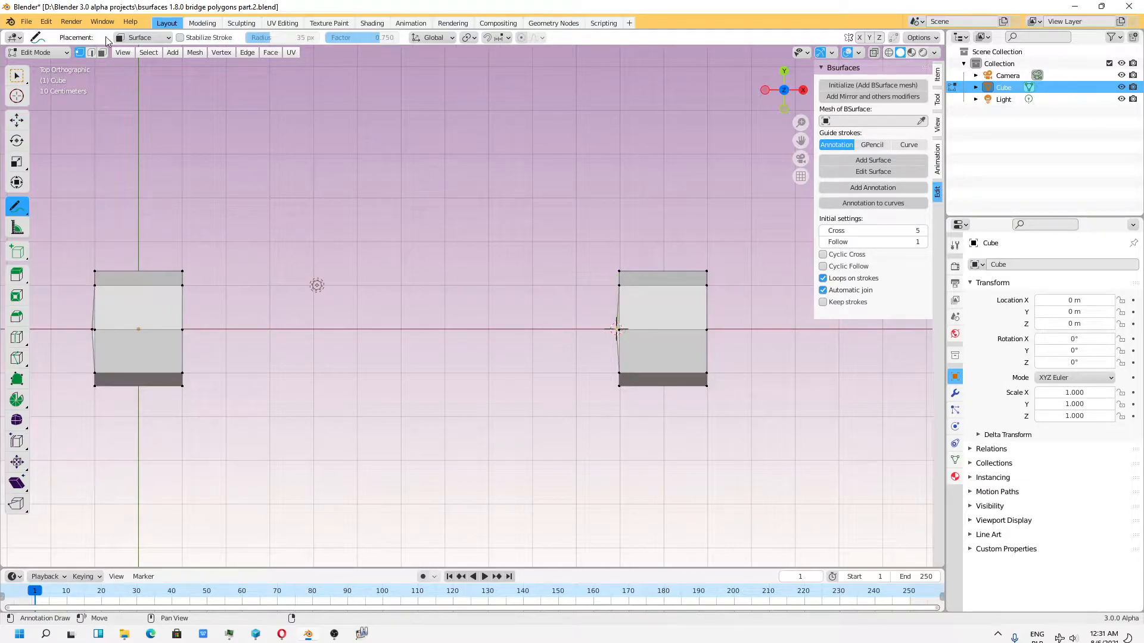
{"action": "left_click", "coordinate": [136, 38]}
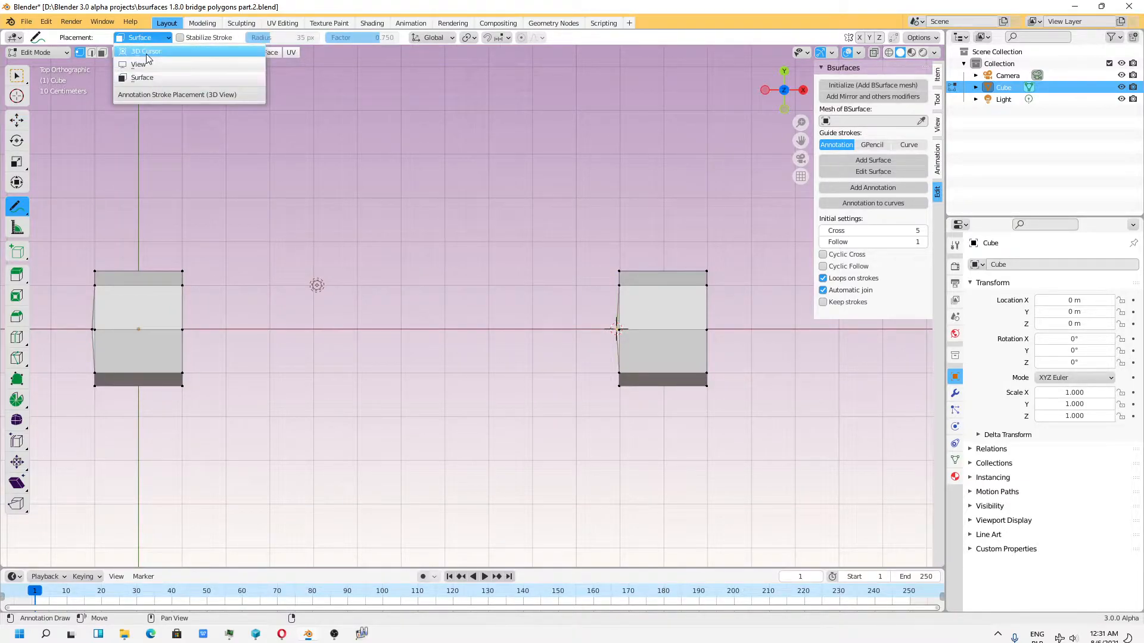
{"action": "left_click", "coordinate": [147, 52]}
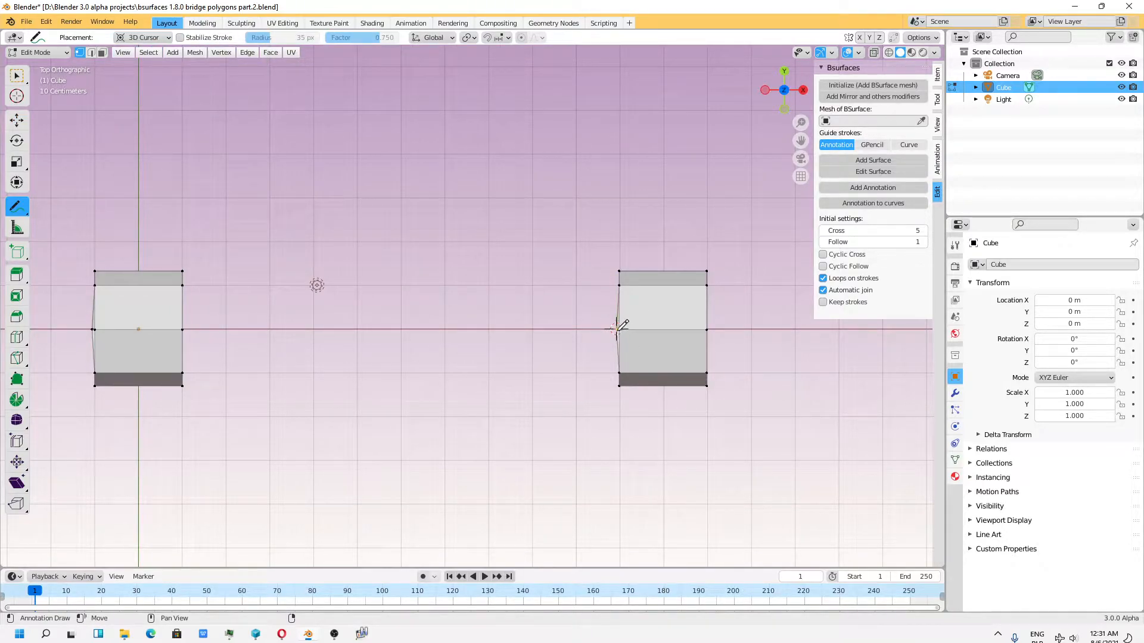
{"action": "left_click_drag", "start_coordinate": [618, 328], "coordinate": [170, 328]}
{"action": "left_click", "coordinate": [17, 121]}
Inspect the annotation stroke in perspective and toggle the visibility of its Note layer off and on again
{"action": "middle_click_drag", "start_coordinate": [506, 384], "coordinate": [454, 293]}
{"action": "scroll", "coordinate": [458, 288], "scroll_direction": "up", "scroll_amount": 3}
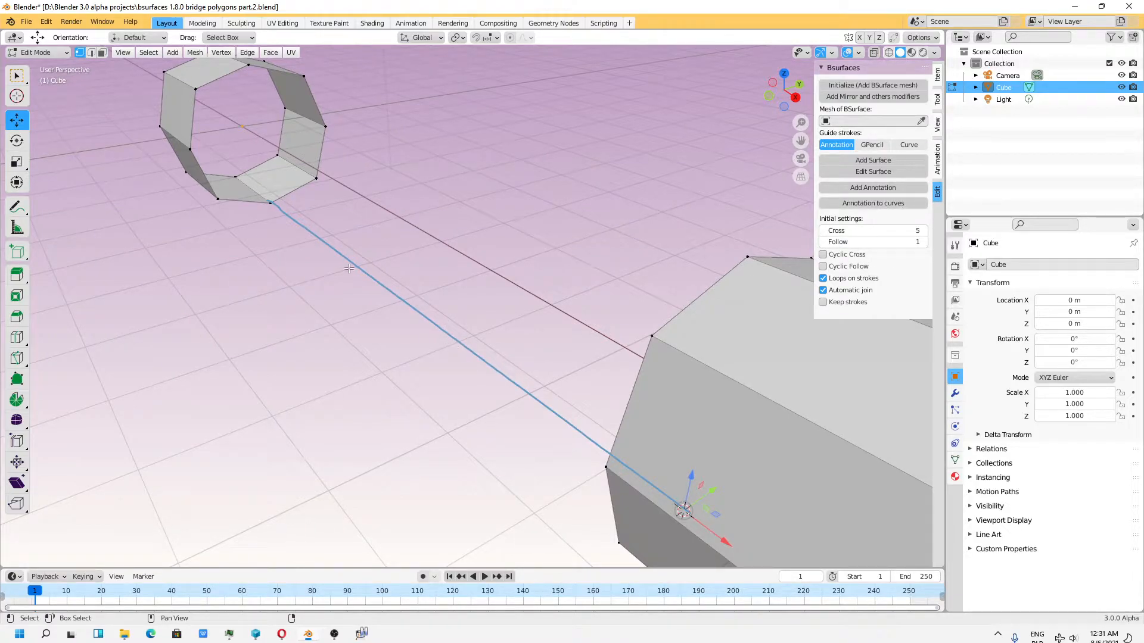
{"action": "left_click", "coordinate": [16, 207]}
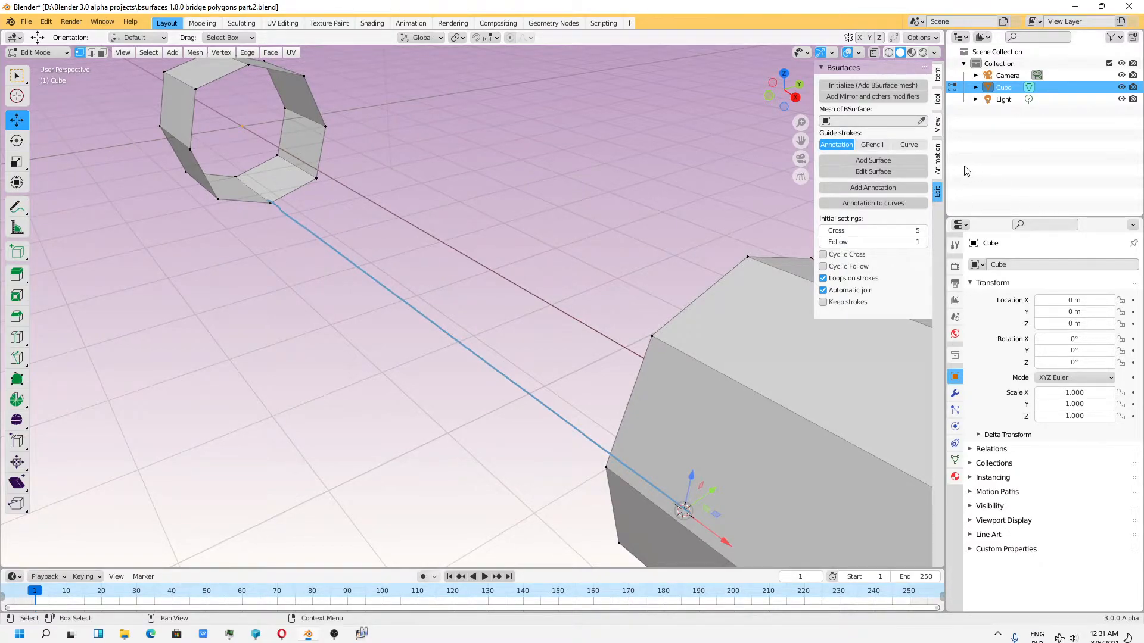
{"action": "left_click", "coordinate": [938, 125]}
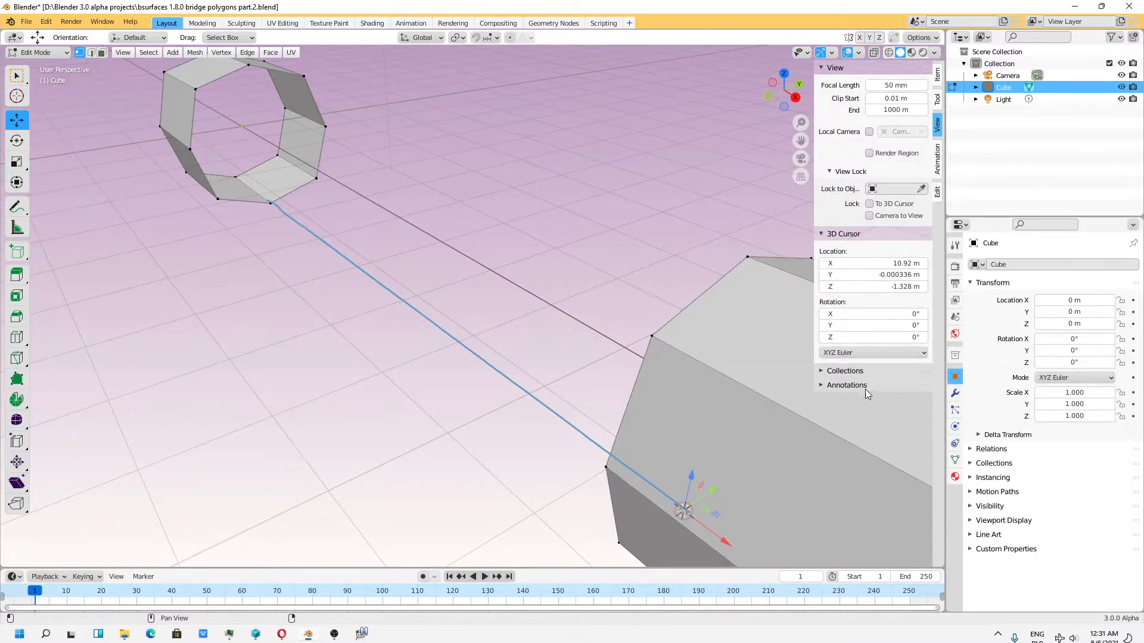
{"action": "left_click", "coordinate": [850, 385]}
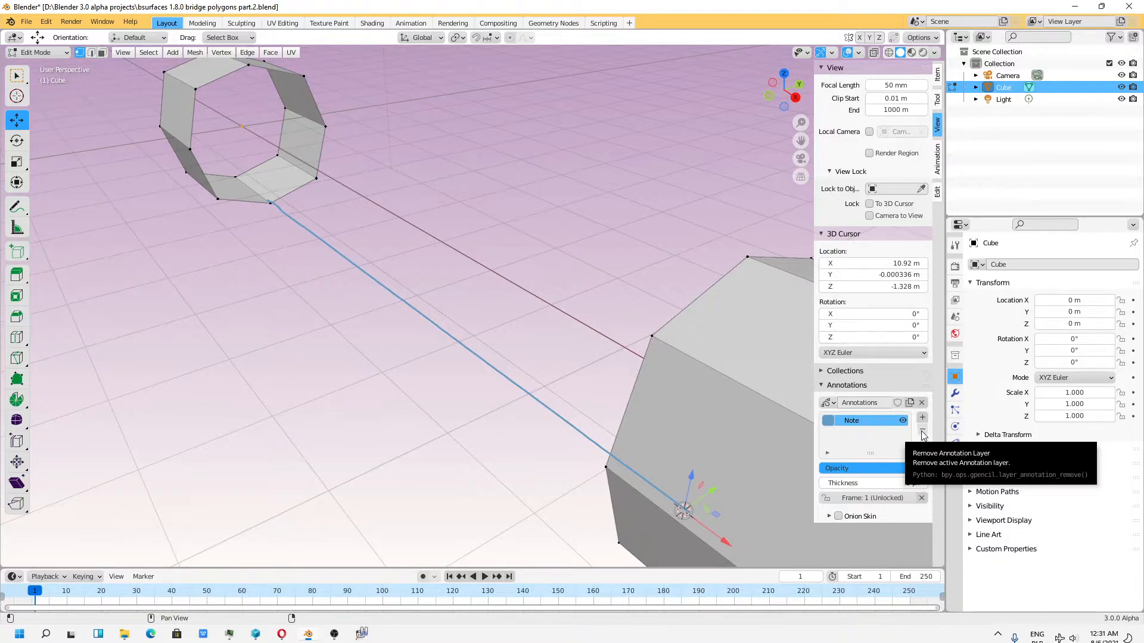
{"action": "left_click", "coordinate": [903, 421]}
{"action": "left_click", "coordinate": [903, 421]}
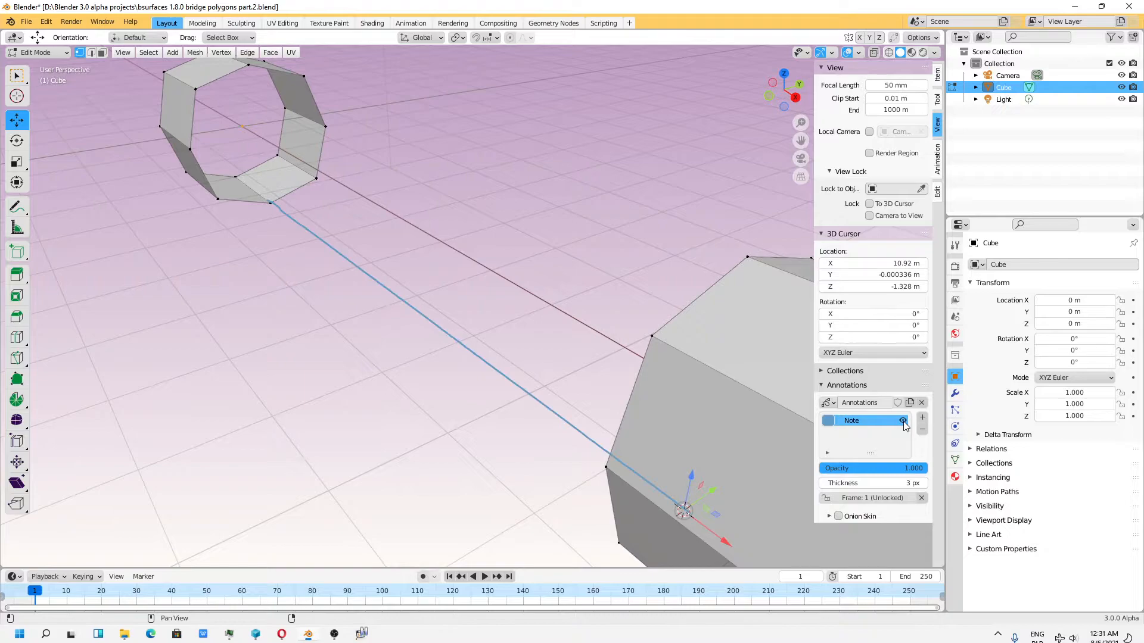
Convert the annotation to a curve with Bsurfaces and set the curve's preview resolution to 4
{"action": "left_click", "coordinate": [937, 192]}
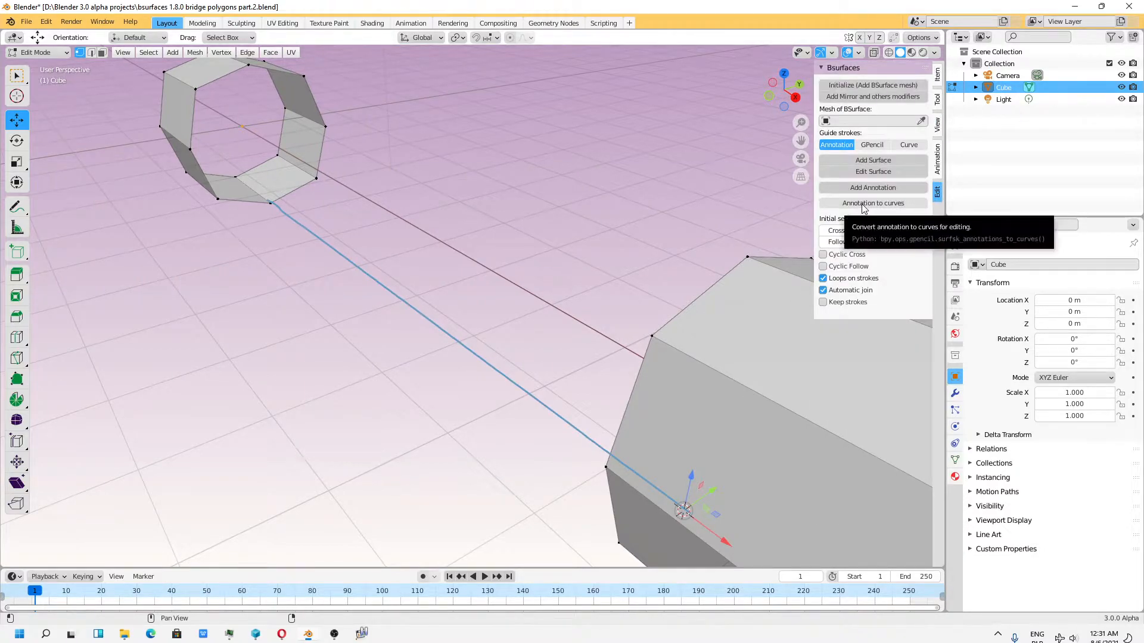
{"action": "left_click", "coordinate": [862, 204]}
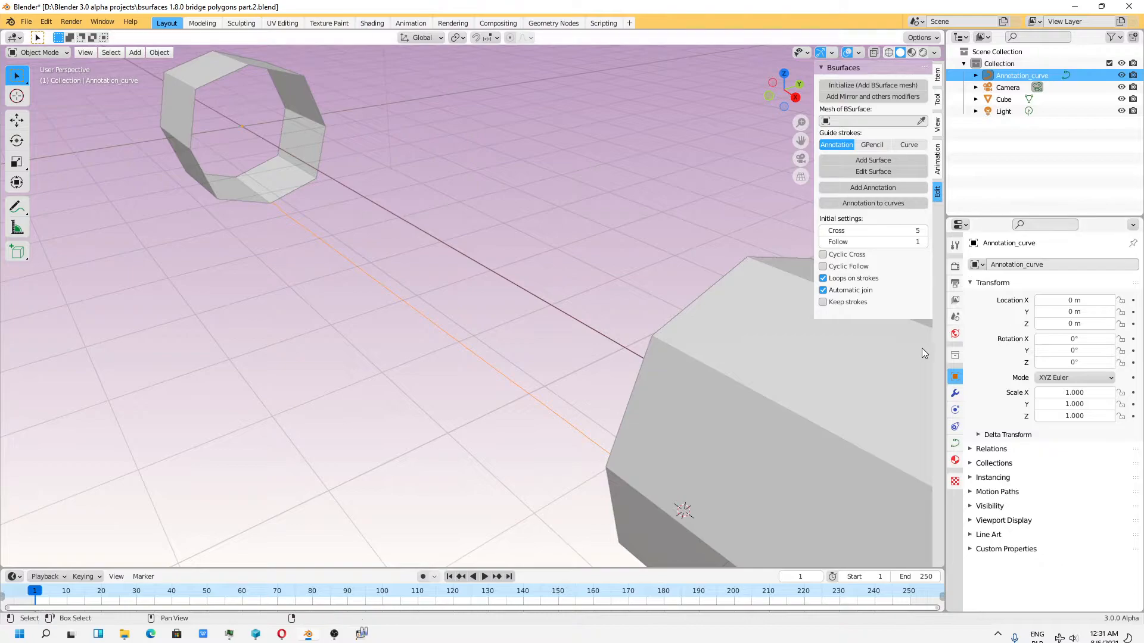
{"action": "left_click", "coordinate": [955, 444]}
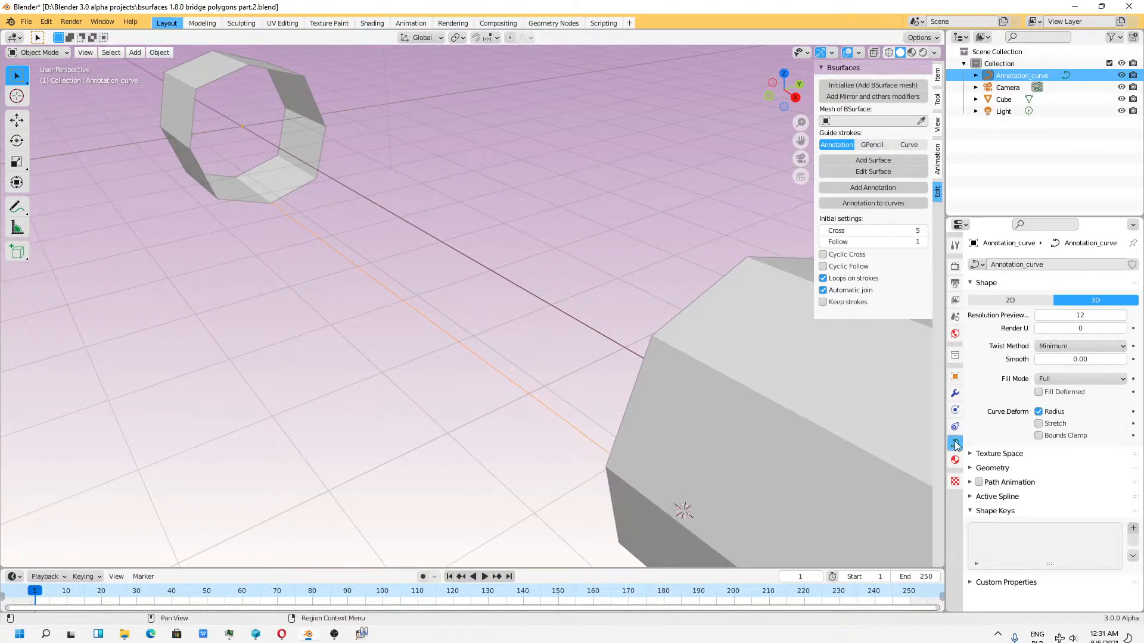
{"action": "left_click", "coordinate": [1124, 317]}
{"action": "type", "text": "1"}
{"action": "key", "text": "Return"}
{"action": "left_click", "coordinate": [1124, 317]}
{"action": "left_click", "coordinate": [1123, 317]}
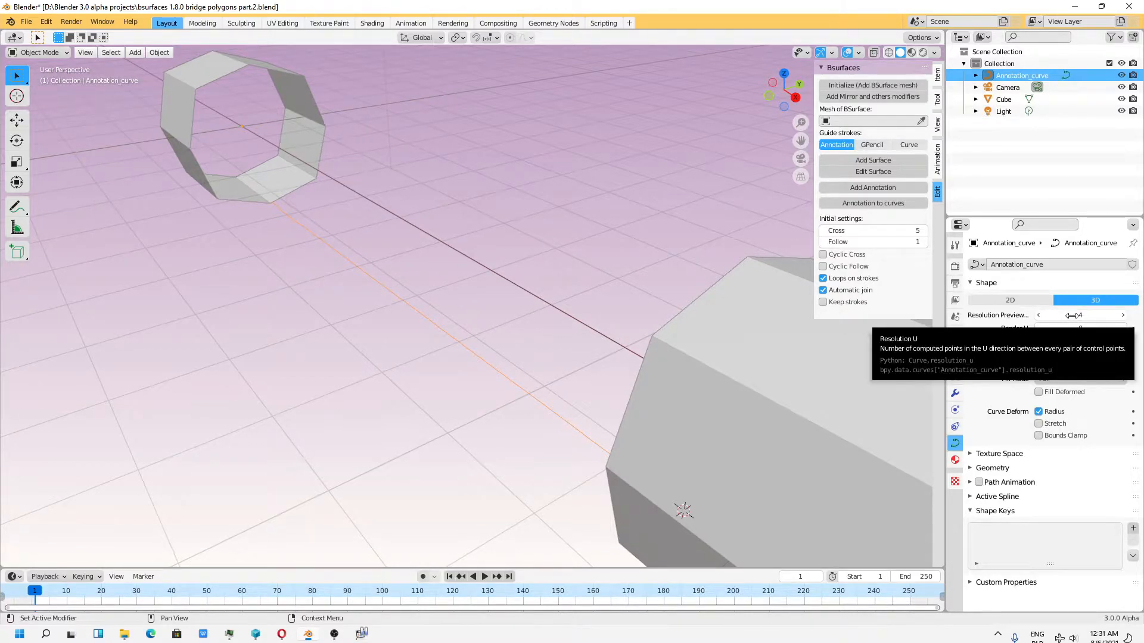
Select the entire annotation curve in Edit Mode and decimate it, lowering the ratio until only its end points remain
{"action": "left_click", "coordinate": [39, 52]}
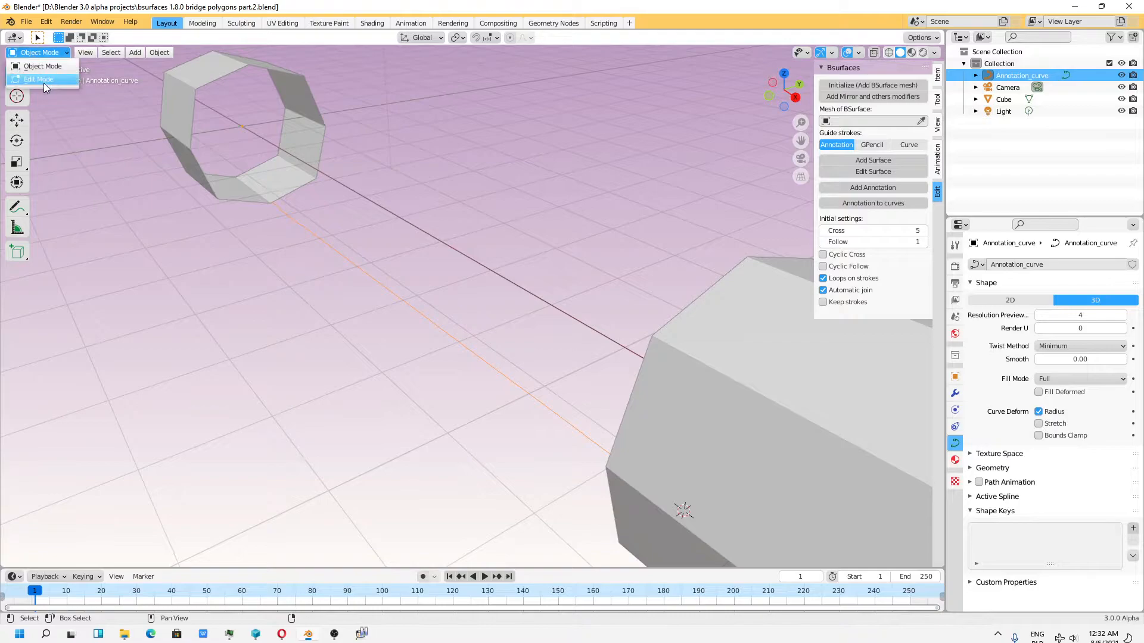
{"action": "left_click", "coordinate": [44, 79]}
{"action": "key", "text": "a"}
{"action": "left_click", "coordinate": [158, 52]}
{"action": "mouse_move", "coordinate": [191, 206]}
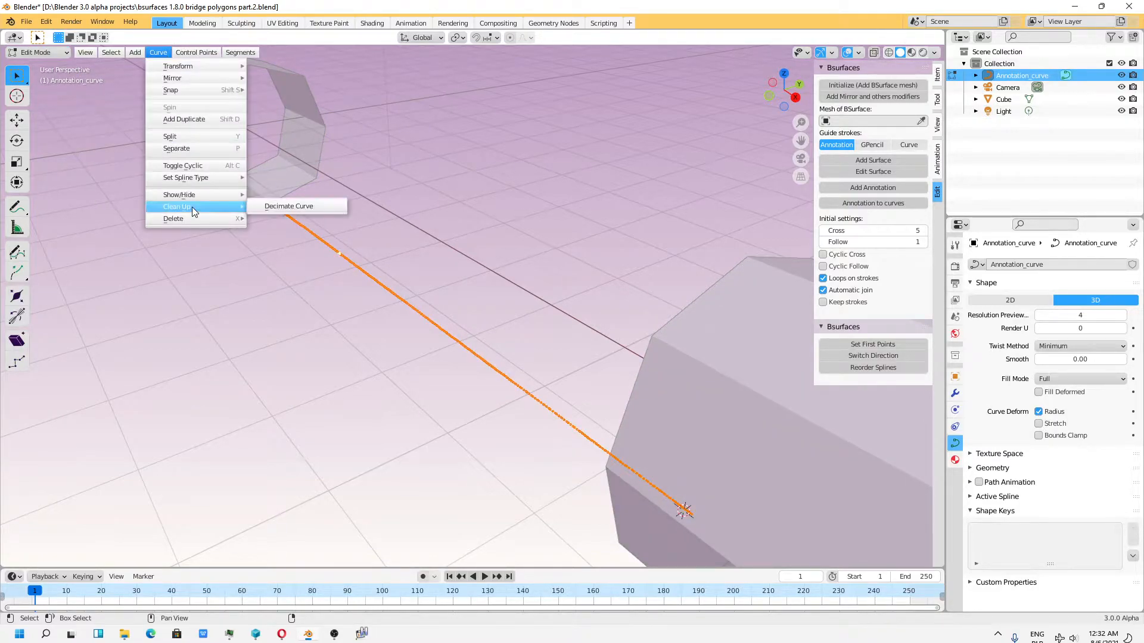
{"action": "left_click", "coordinate": [309, 210]}
{"action": "left_click_drag", "start_coordinate": [110, 554], "coordinate": [72, 554]}
{"action": "middle_click_drag", "start_coordinate": [296, 403], "coordinate": [411, 332]}
{"action": "scroll", "coordinate": [305, 281], "scroll_direction": "down", "scroll_amount": 1}
{"action": "scroll", "coordinate": [332, 298], "scroll_direction": "up", "scroll_amount": 1}
{"action": "scroll", "coordinate": [384, 322], "scroll_direction": "down", "scroll_amount": 1}
{"action": "middle_click_drag", "start_coordinate": [303, 205], "coordinate": [283, 221]}
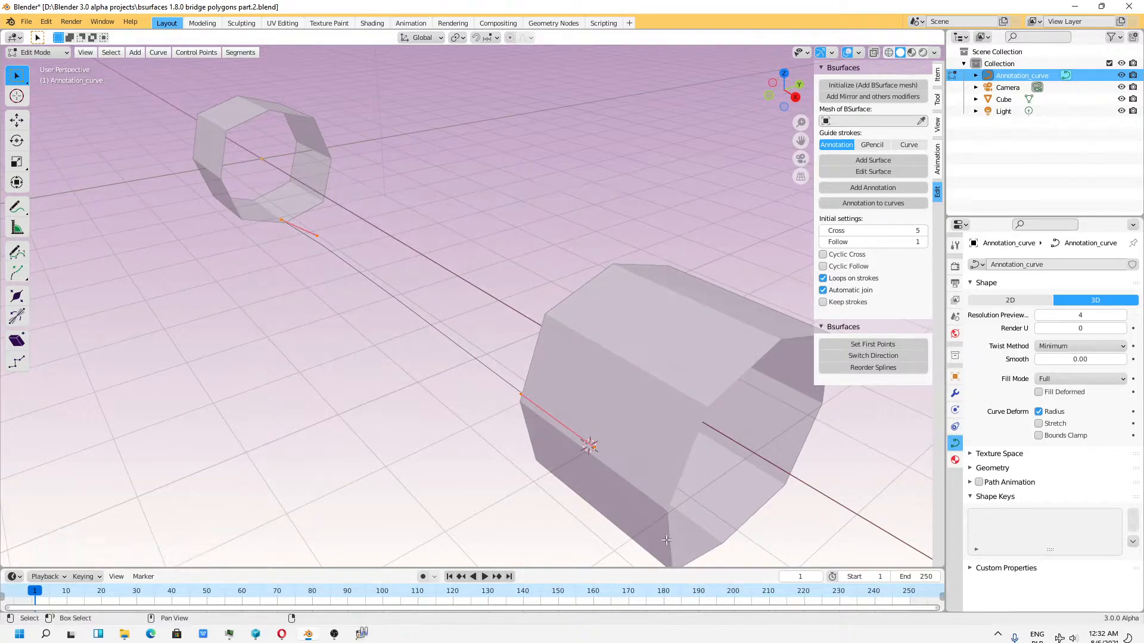
{"action": "middle_click_drag", "start_coordinate": [491, 406], "coordinate": [503, 351]}
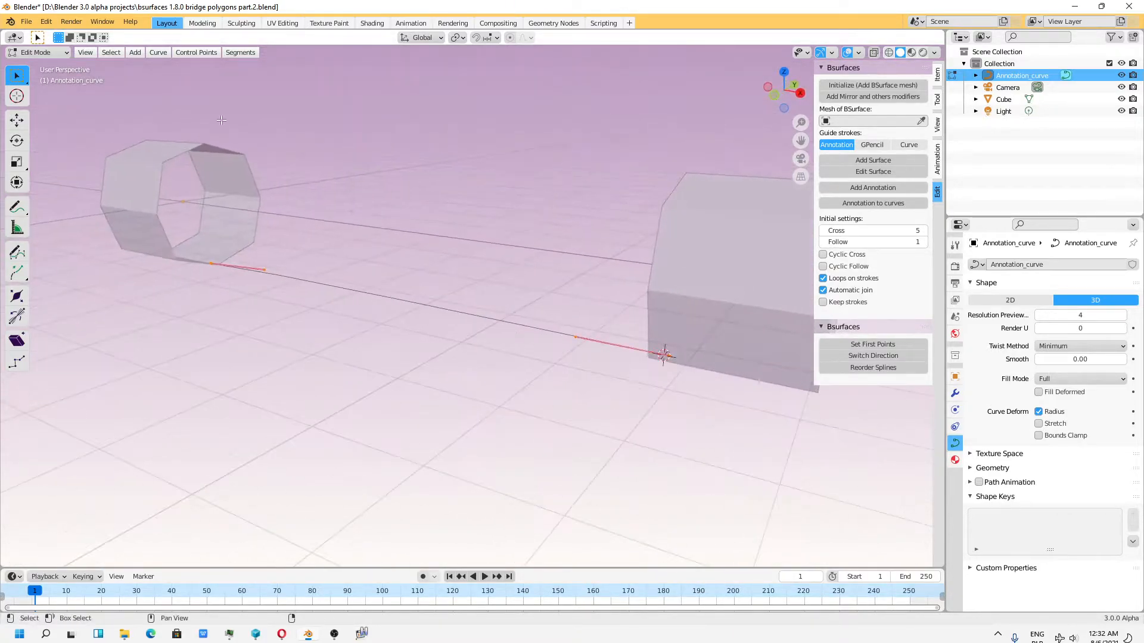
Subdivide the guide curve with one cut and move its middle point down so the curve sags between the two tubes
{"action": "left_click", "coordinate": [243, 53]}
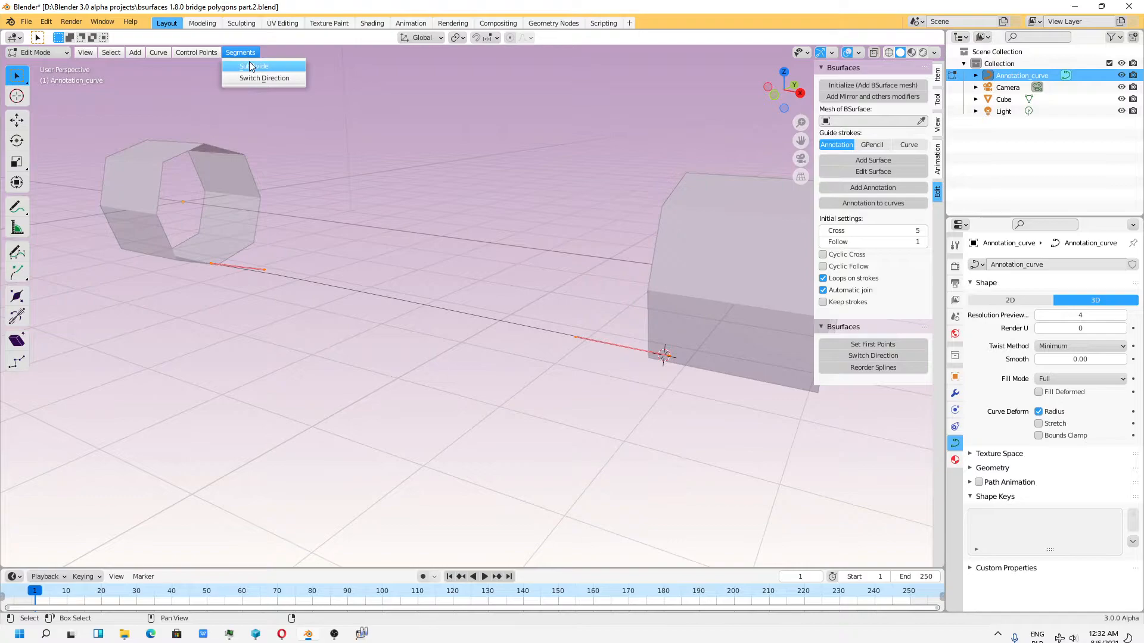
{"action": "left_click", "coordinate": [253, 66]}
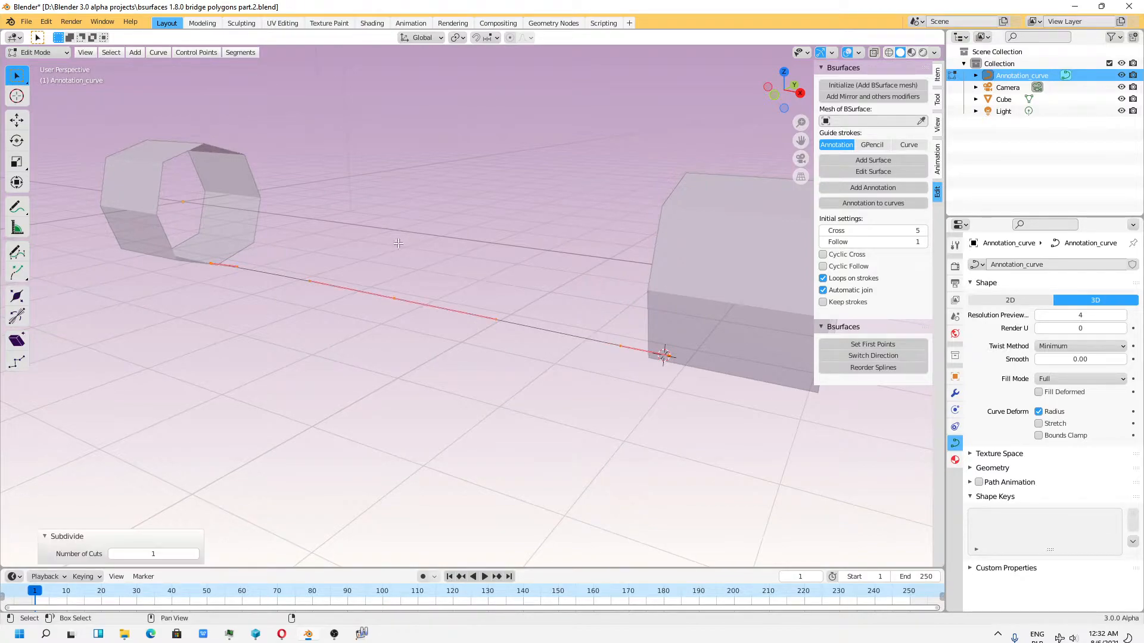
{"action": "left_click", "coordinate": [17, 120]}
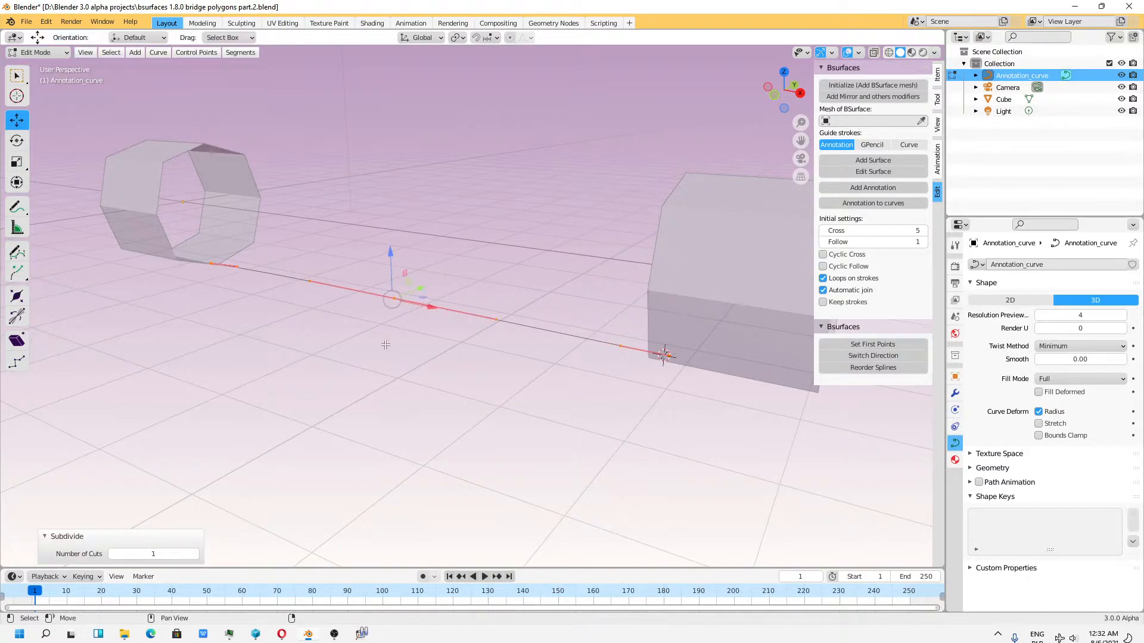
{"action": "left_click", "coordinate": [398, 354]}
{"action": "left_click", "coordinate": [394, 298]}
{"action": "left_click_drag", "start_coordinate": [394, 271], "coordinate": [416, 445]}
{"action": "middle_click_drag", "start_coordinate": [415, 445], "coordinate": [352, 348]}
{"action": "key", "text": "g"}
{"action": "key", "text": "z"}
{"action": "left_click", "coordinate": [376, 383]}
{"action": "left_click_drag", "start_coordinate": [215, 199], "coordinate": [663, 565]}
{"action": "middle_click_drag", "start_coordinate": [491, 367], "coordinate": [316, 250]}
{"action": "key", "text": "alt+a"}
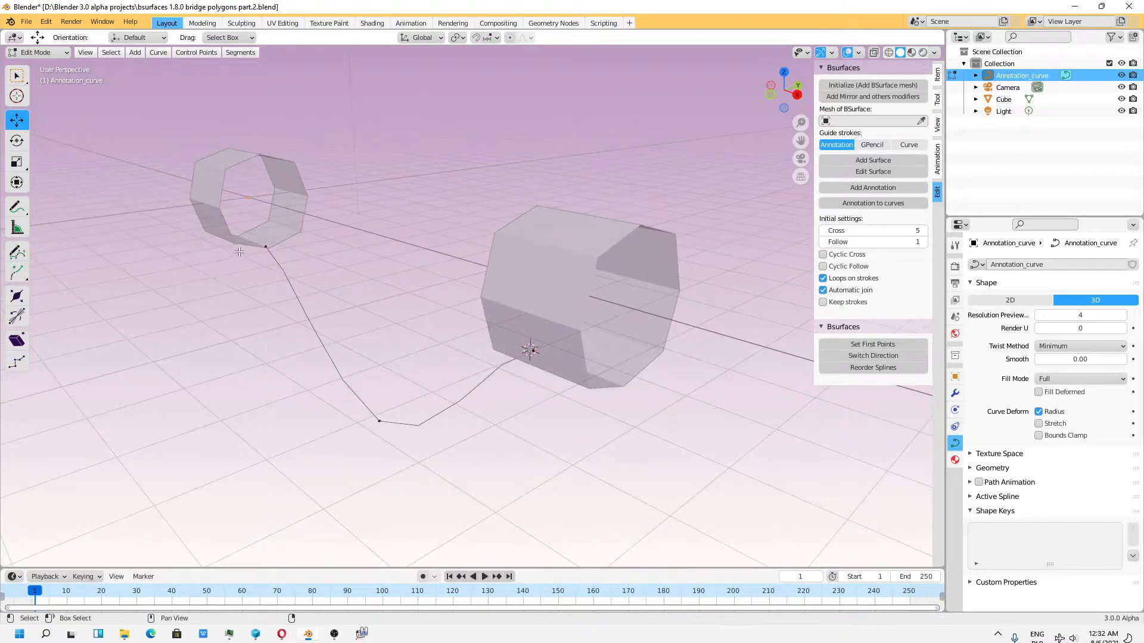
Disable Fade Inactive Geometry and set the overlays to show the handles of all curve points
{"action": "left_click", "coordinate": [265, 247]}
{"action": "left_click", "coordinate": [858, 53]}
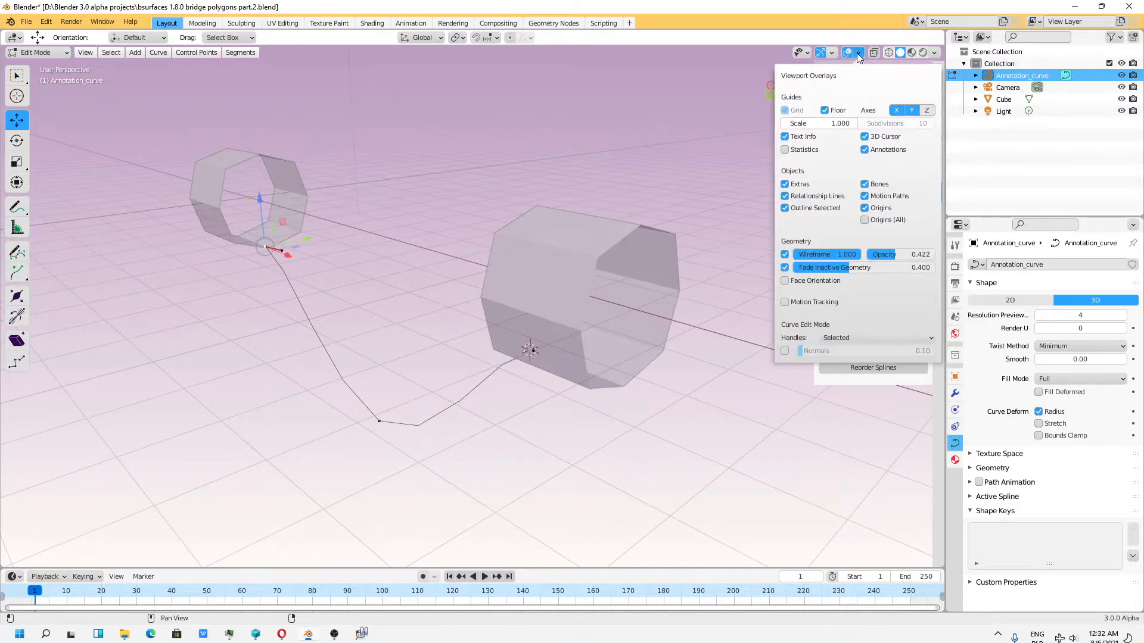
{"action": "left_click", "coordinate": [784, 268]}
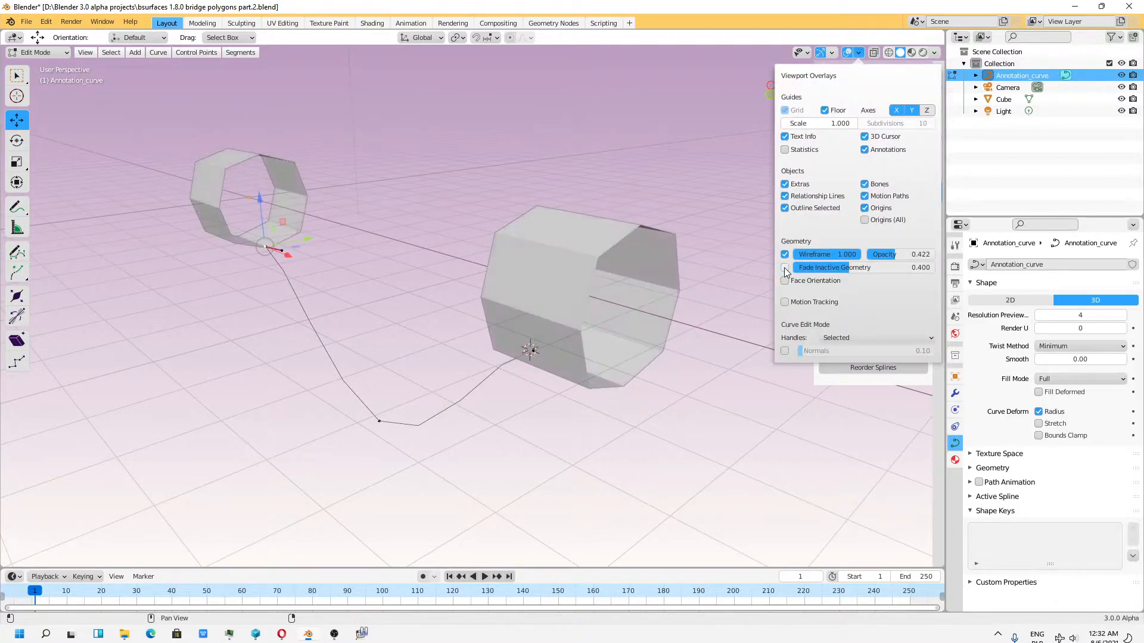
{"action": "left_click", "coordinate": [837, 338]}
{"action": "left_click", "coordinate": [840, 373]}
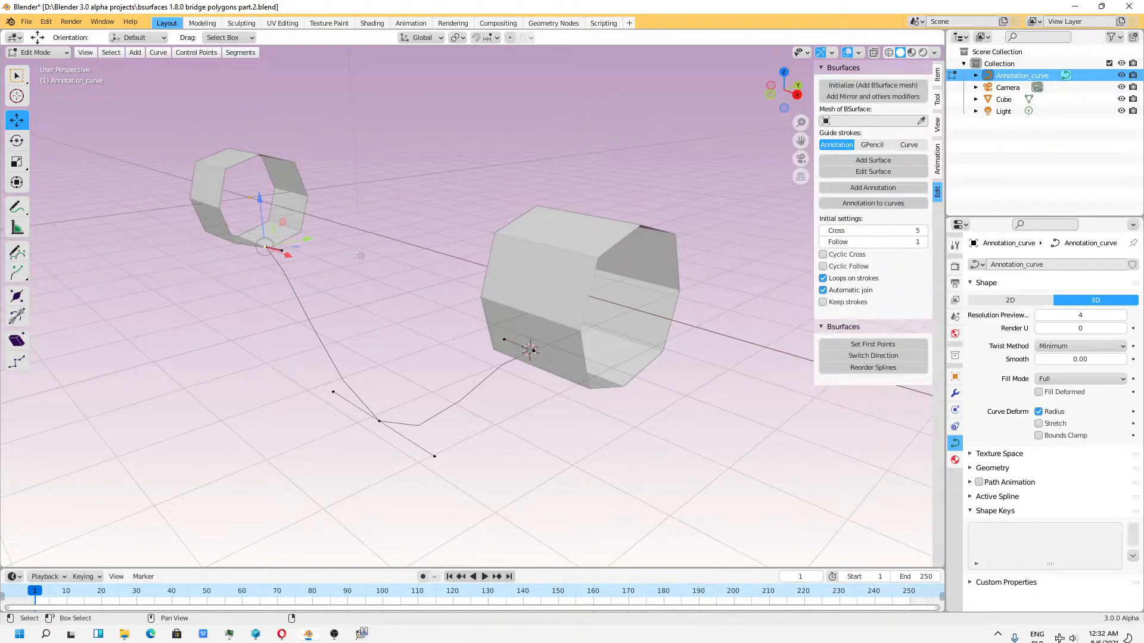
Save the blend file with the bent guide curve
{"action": "left_click", "coordinate": [26, 21]}
{"action": "left_click", "coordinate": [49, 102]}
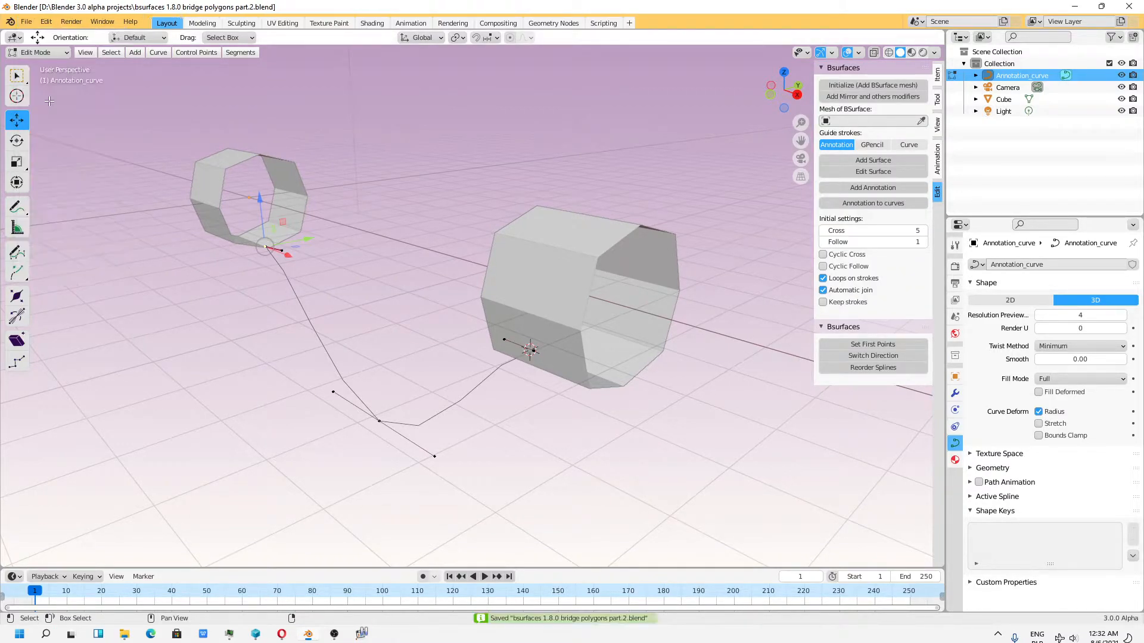
{"action": "left_click", "coordinate": [26, 22]}
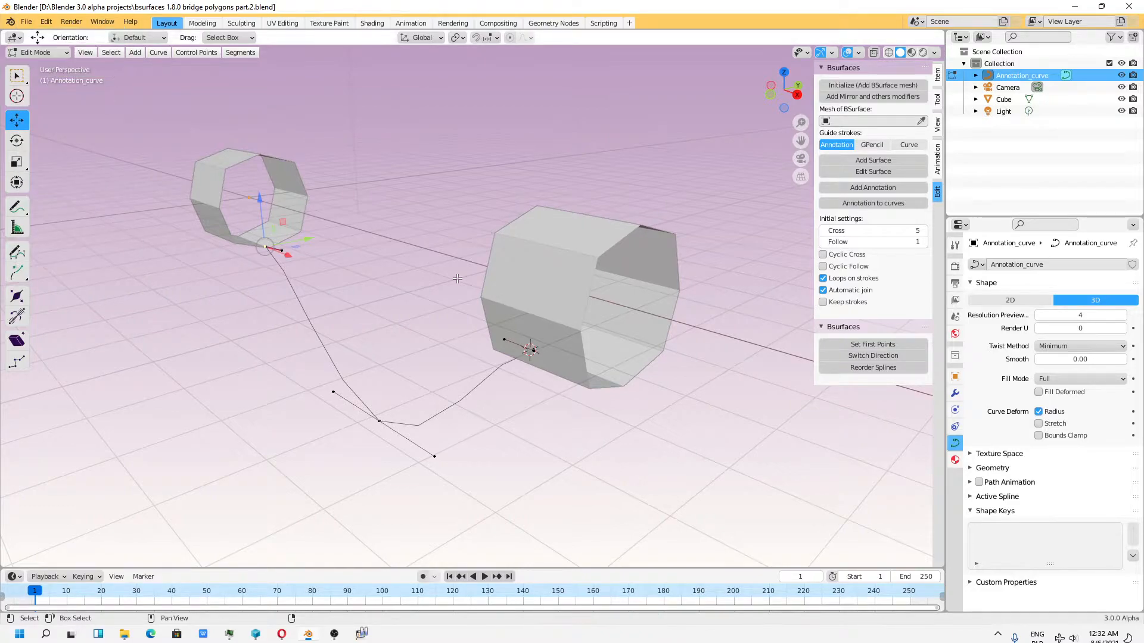
Enable snapping and set the snap target to Vertex
{"action": "middle_click_drag", "start_coordinate": [384, 284], "coordinate": [248, 235]}
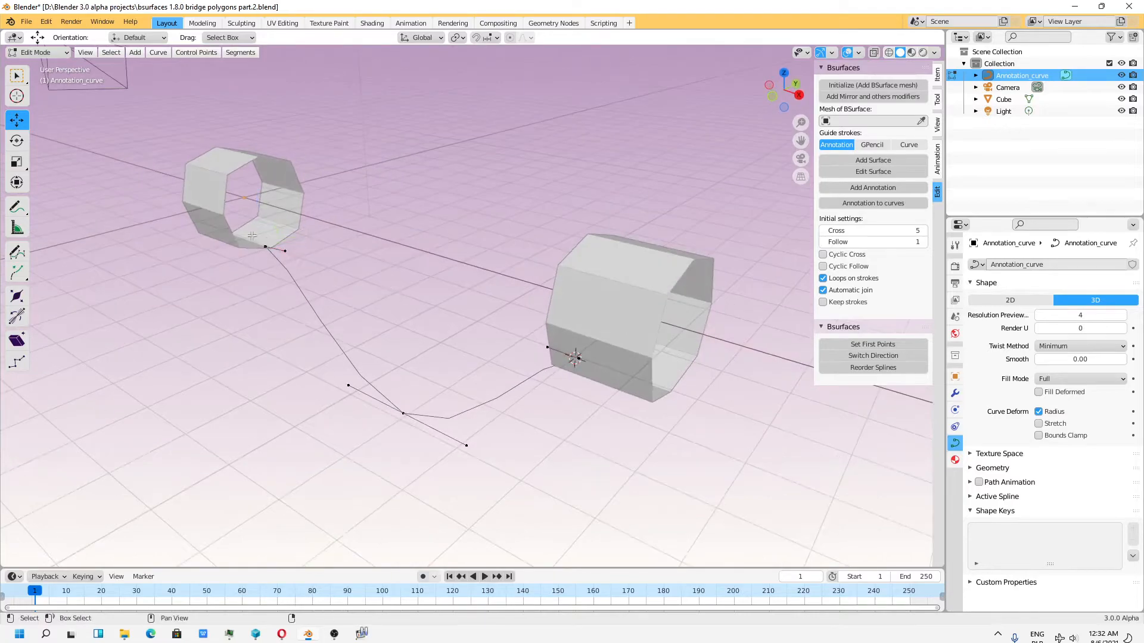
{"action": "left_click", "coordinate": [476, 35]}
{"action": "left_click", "coordinate": [495, 36]}
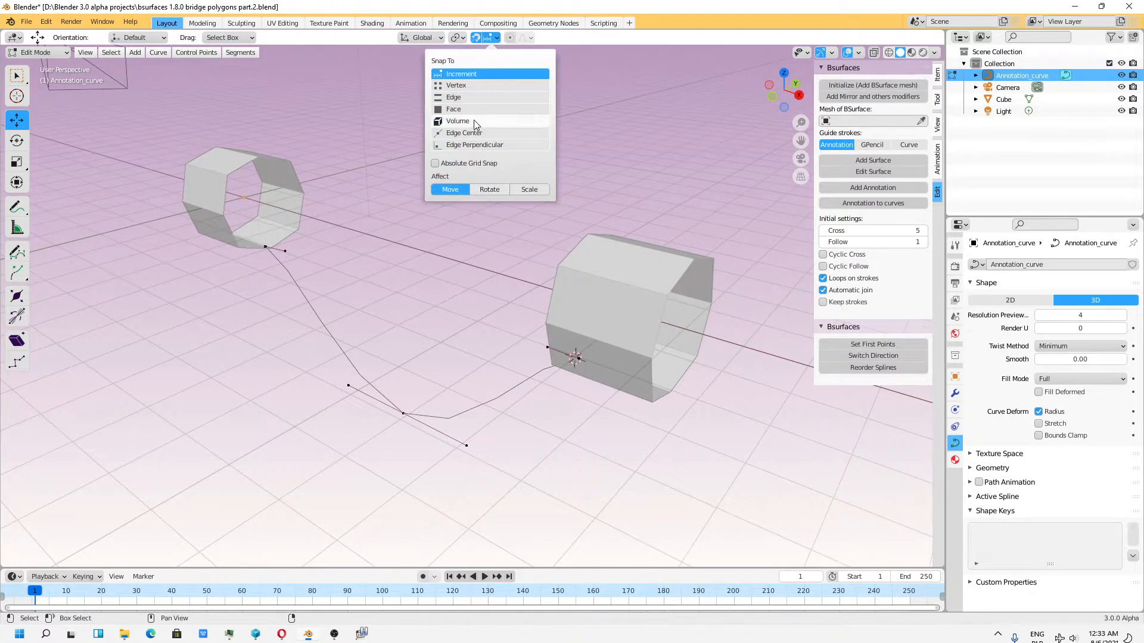
{"action": "left_click", "coordinate": [454, 87]}
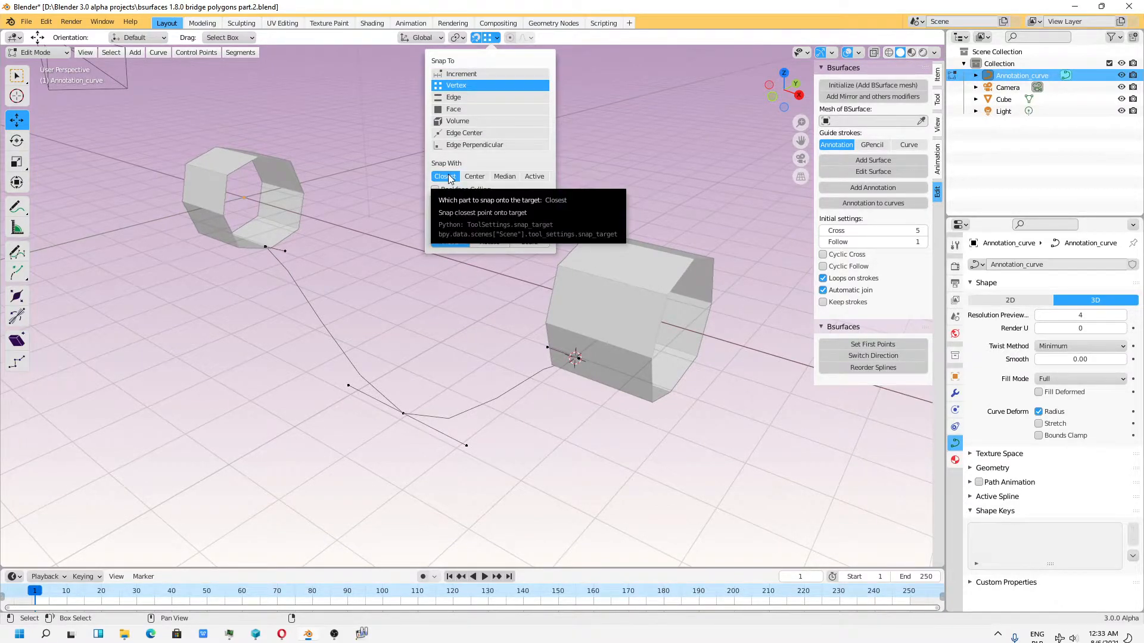
Snap each end point of the guide curve onto the nearby bottom vertex of its tube
{"action": "left_click", "coordinate": [268, 254]}
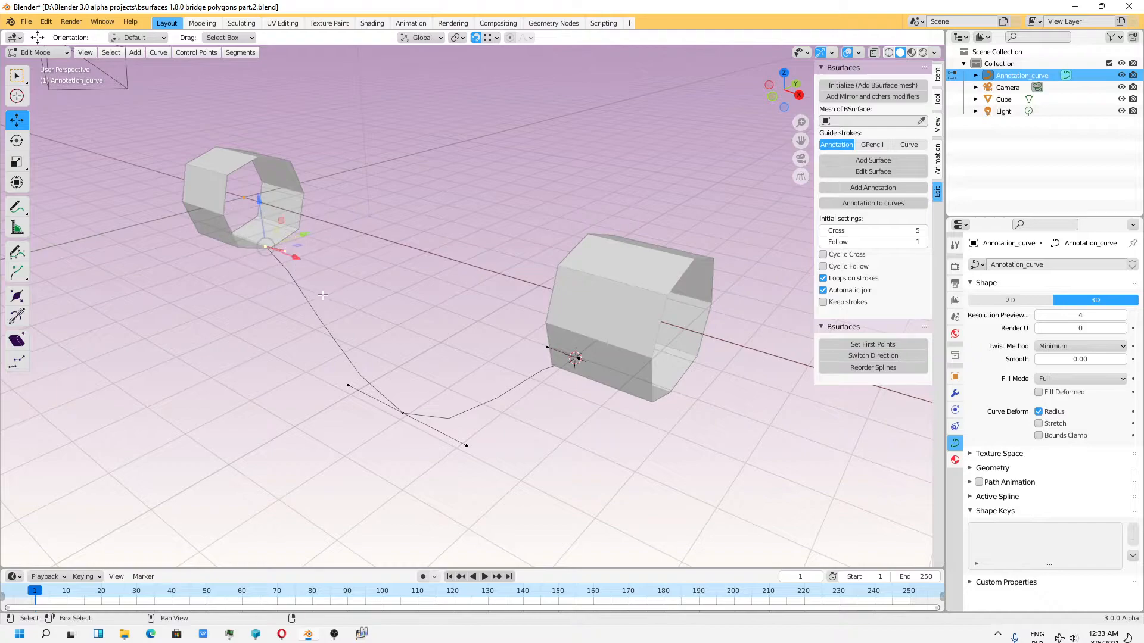
{"action": "left_click_drag", "start_coordinate": [265, 253], "coordinate": [270, 249]}
{"action": "middle_click_drag", "start_coordinate": [483, 331], "coordinate": [566, 352]}
{"action": "left_click", "coordinate": [653, 278]}
{"action": "left_click_drag", "start_coordinate": [573, 204], "coordinate": [673, 296]}
{"action": "left_click_drag", "start_coordinate": [619, 246], "coordinate": [622, 255]}
{"action": "middle_click_drag", "start_coordinate": [622, 255], "coordinate": [439, 325]}
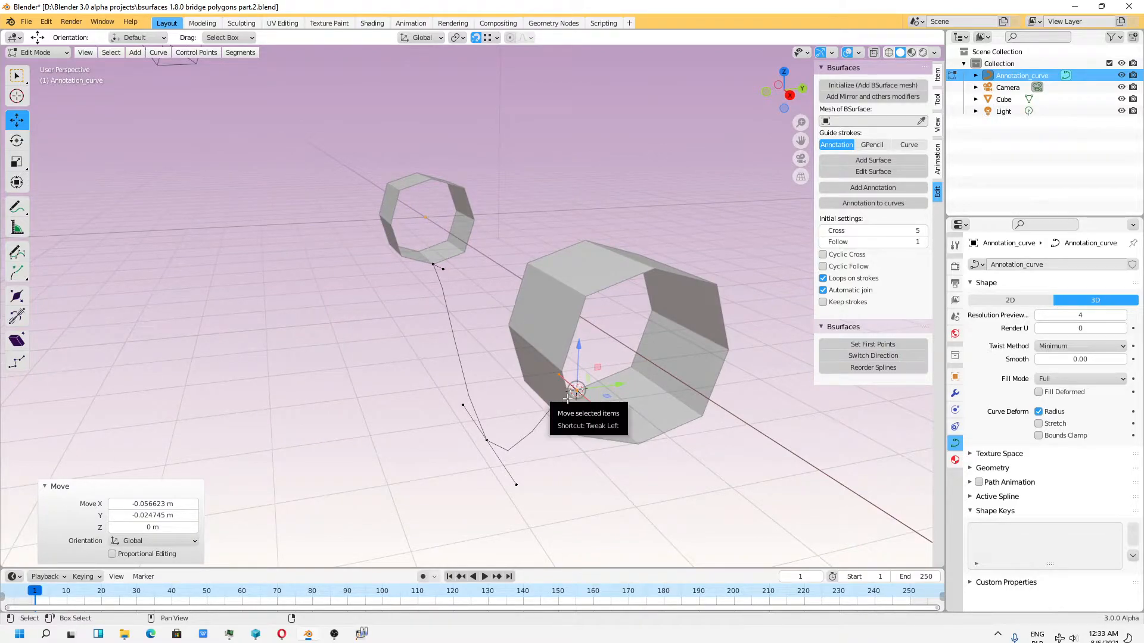
Duplicate the whole guide curve in place and rotate the copy about -84.9° around the X axis
{"action": "left_click_drag", "start_coordinate": [362, 236], "coordinate": [670, 566]}
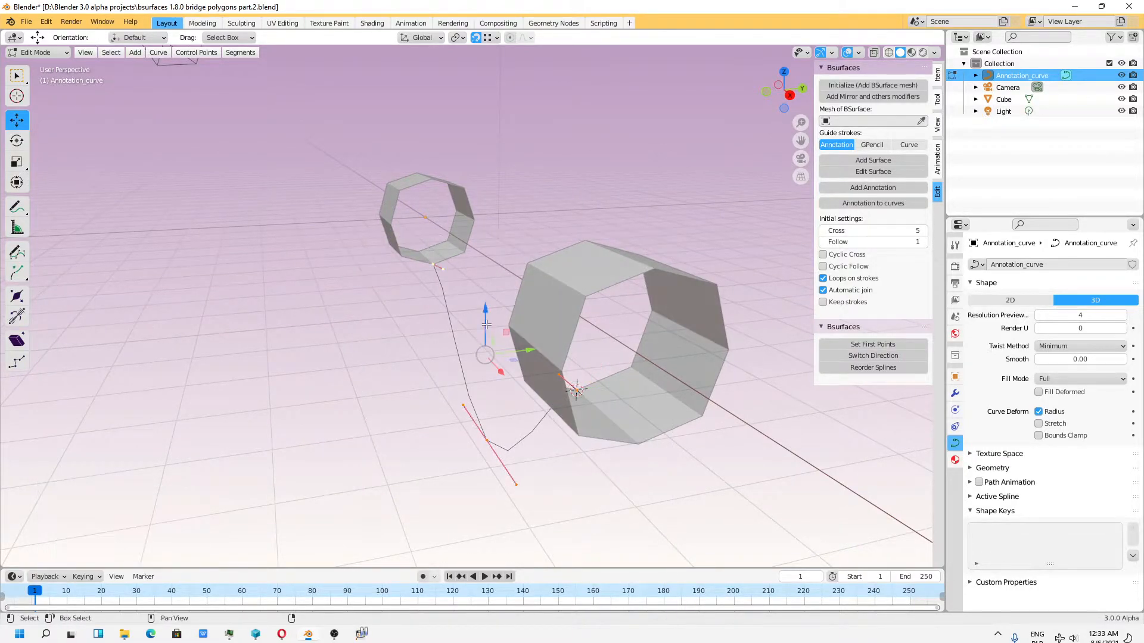
{"action": "key", "text": "shift+d"}
{"action": "right_click", "coordinate": [492, 258]}
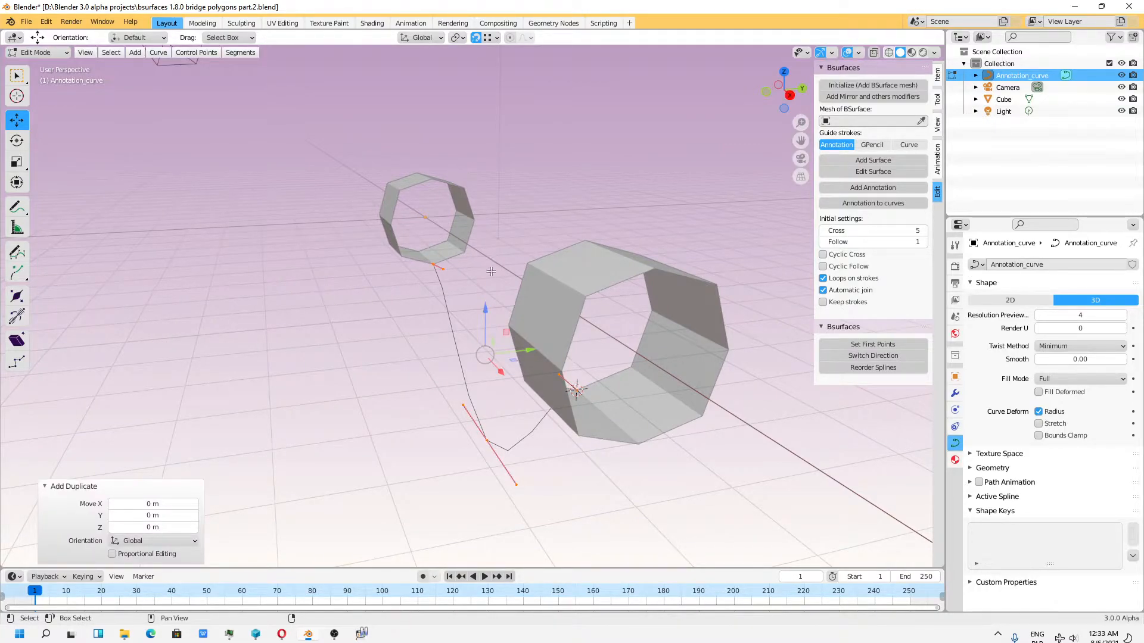
{"action": "key", "text": "shift+space"}
{"action": "key", "text": "r"}
{"action": "left_click_drag", "start_coordinate": [489, 312], "coordinate": [556, 295]}
Move the rotated copy about -2.53 m in Y and 2.38 m in Z, snapping it to the tubes' side vertices
{"action": "key", "text": "shift+space"}
{"action": "key", "text": "g"}
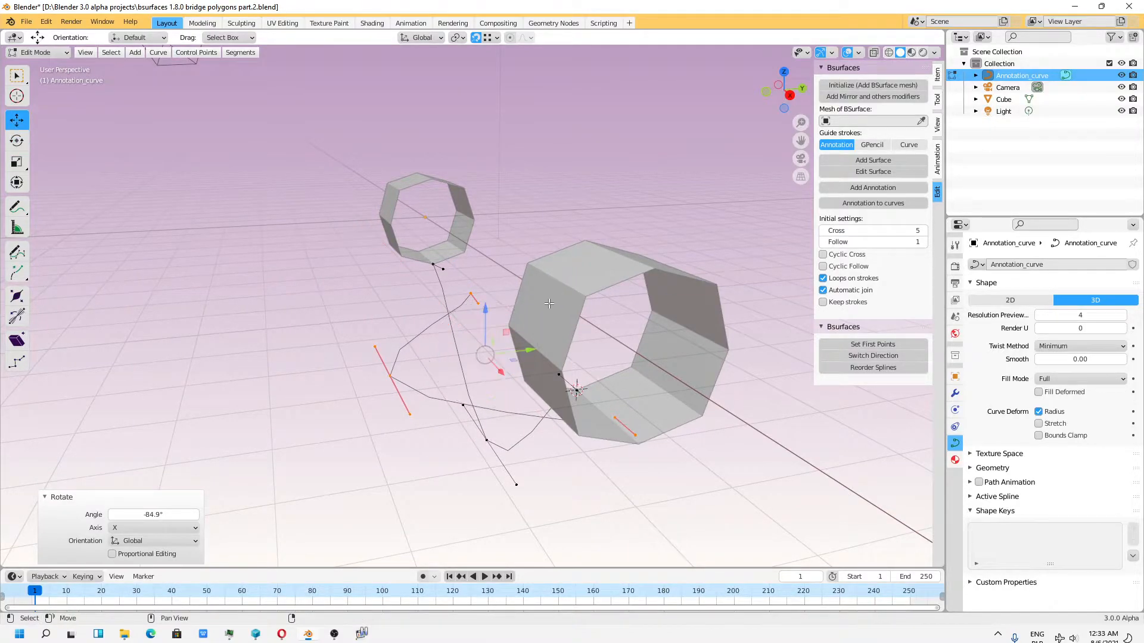
{"action": "left_click_drag", "start_coordinate": [473, 360], "coordinate": [368, 274]}
{"action": "middle_click_drag", "start_coordinate": [473, 385], "coordinate": [486, 393]}
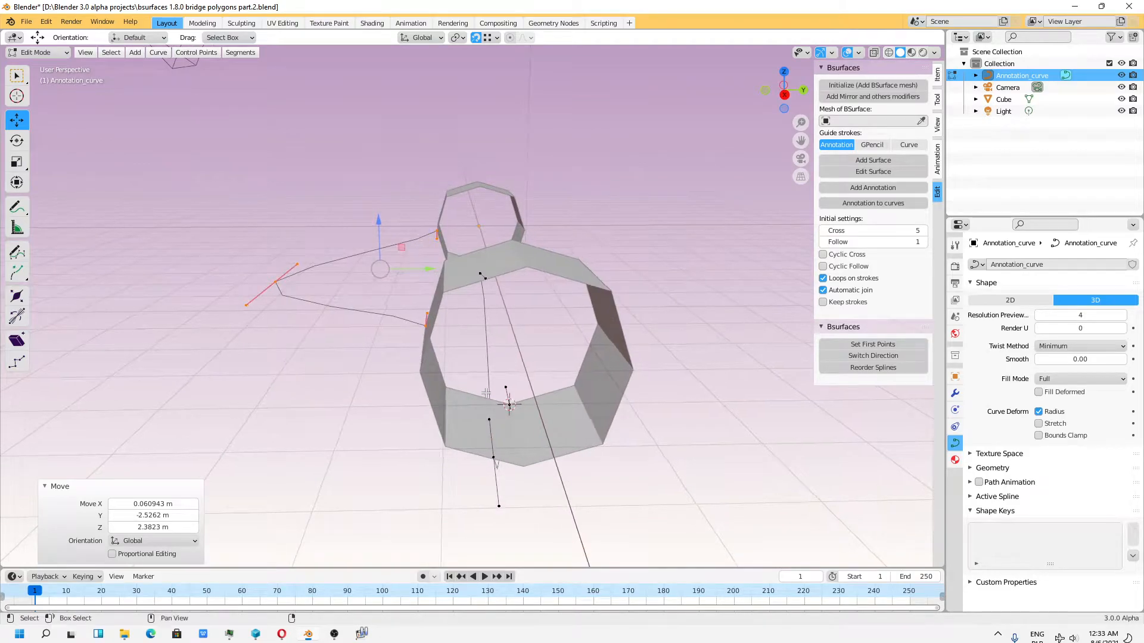
Duplicate the side curve in place and rotate the new copy about -93° around the X axis
{"action": "key", "text": "shift+d"}
{"action": "right_click", "coordinate": [399, 243]}
{"action": "key", "text": "r"}
{"action": "left_click_drag", "start_coordinate": [395, 231], "coordinate": [469, 308]}
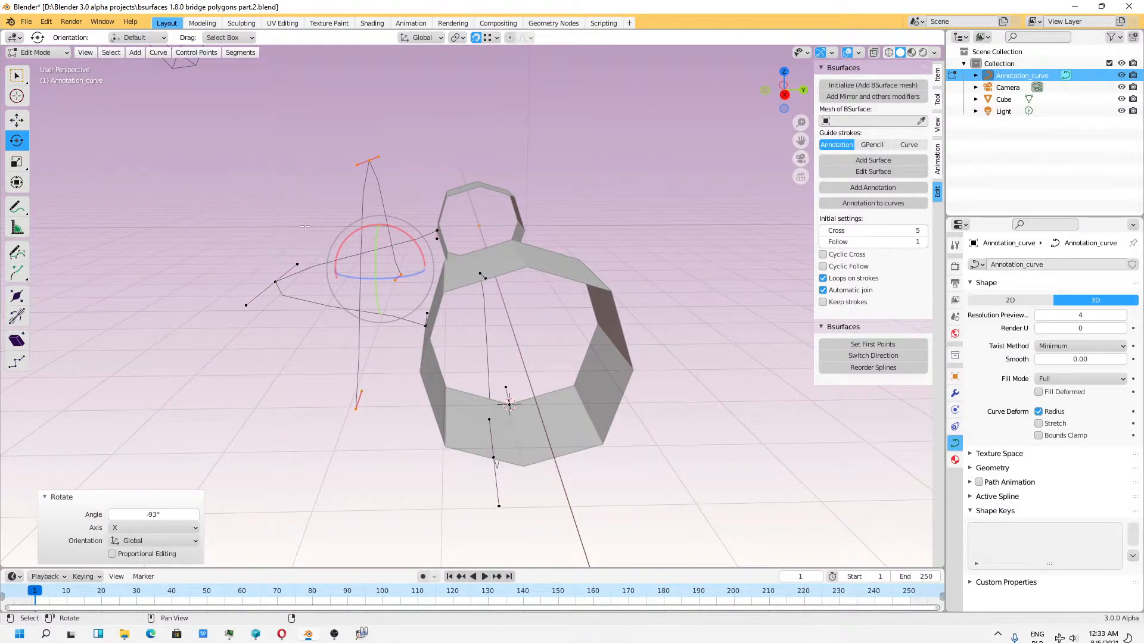
Move the new copy about 2.4 m in Y and 2.64 m in Z, snapping it to the tubes' top vertices
{"action": "key", "text": "shift+space"}
{"action": "key", "text": "g"}
{"action": "left_click_drag", "start_coordinate": [371, 270], "coordinate": [477, 183]}
{"action": "middle_click_drag", "start_coordinate": [530, 306], "coordinate": [408, 171]}
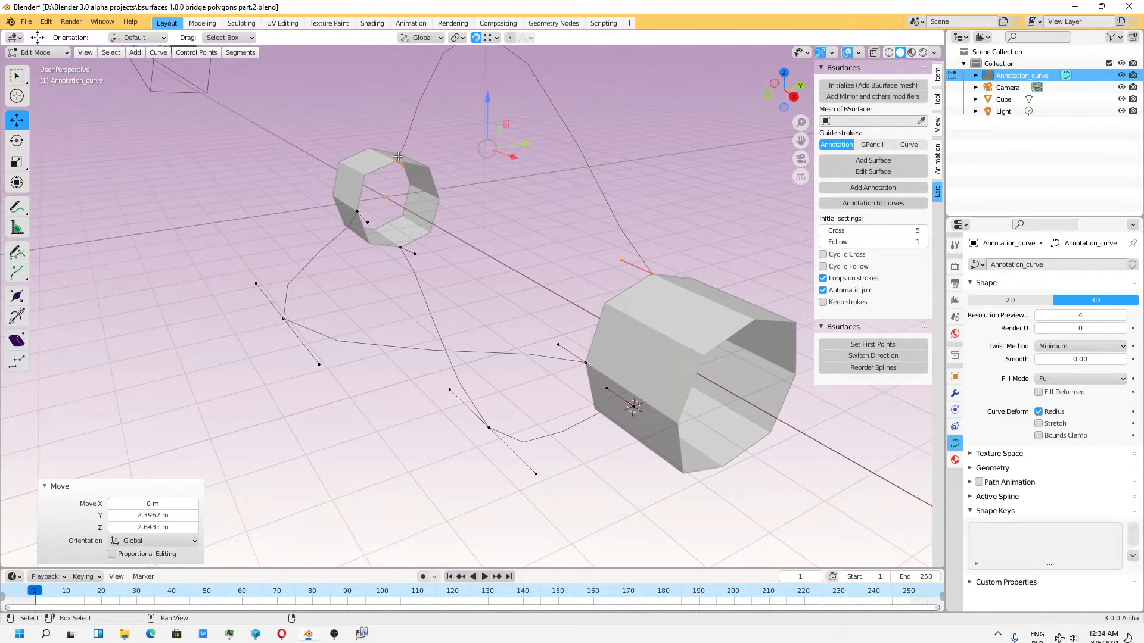
Save the blend file with the three guide curves
{"action": "middle_click_drag", "start_coordinate": [398, 157], "coordinate": [381, 152]}
{"action": "left_click", "coordinate": [26, 22]}
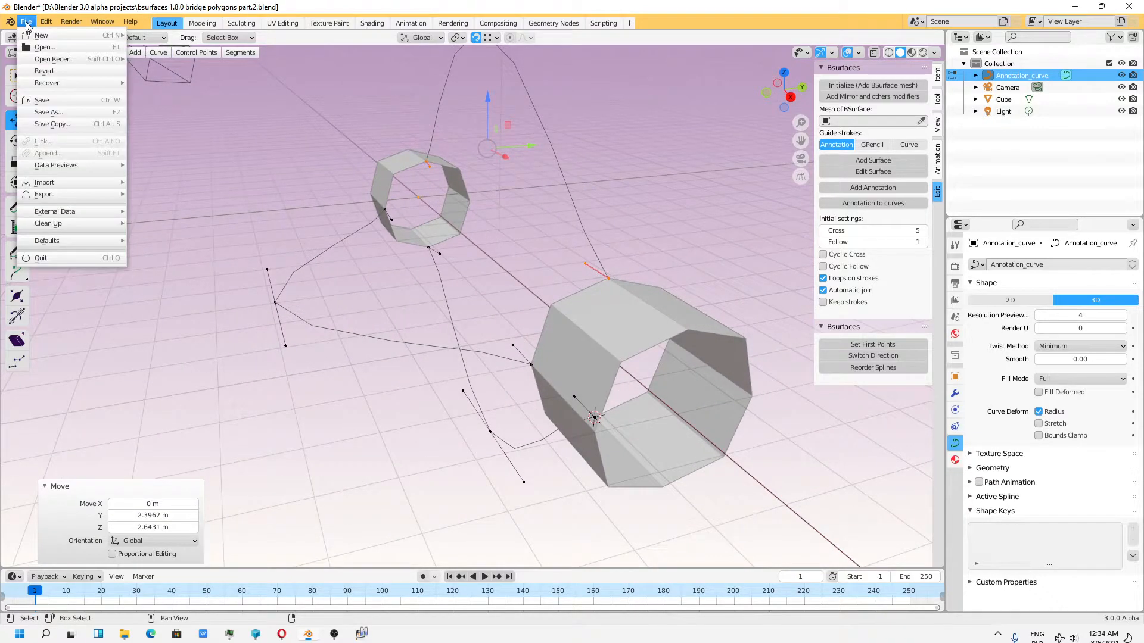
{"action": "left_click", "coordinate": [59, 102]}
Duplicate the top curve in place and rotate the copy about -96.4° around the X axis
{"action": "middle_click_drag", "start_coordinate": [428, 197], "coordinate": [462, 204]}
{"action": "key", "text": "shift+d"}
{"action": "key", "text": "Escape"}
{"action": "key", "text": "shift+space"}
{"action": "key", "text": "r"}
{"action": "left_click_drag", "start_coordinate": [513, 112], "coordinate": [553, 216]}
Switch to the bsurface blender.mp4 video and review how strokes connect two tubes from about 03:43
{"action": "left_click", "coordinate": [360, 635]}
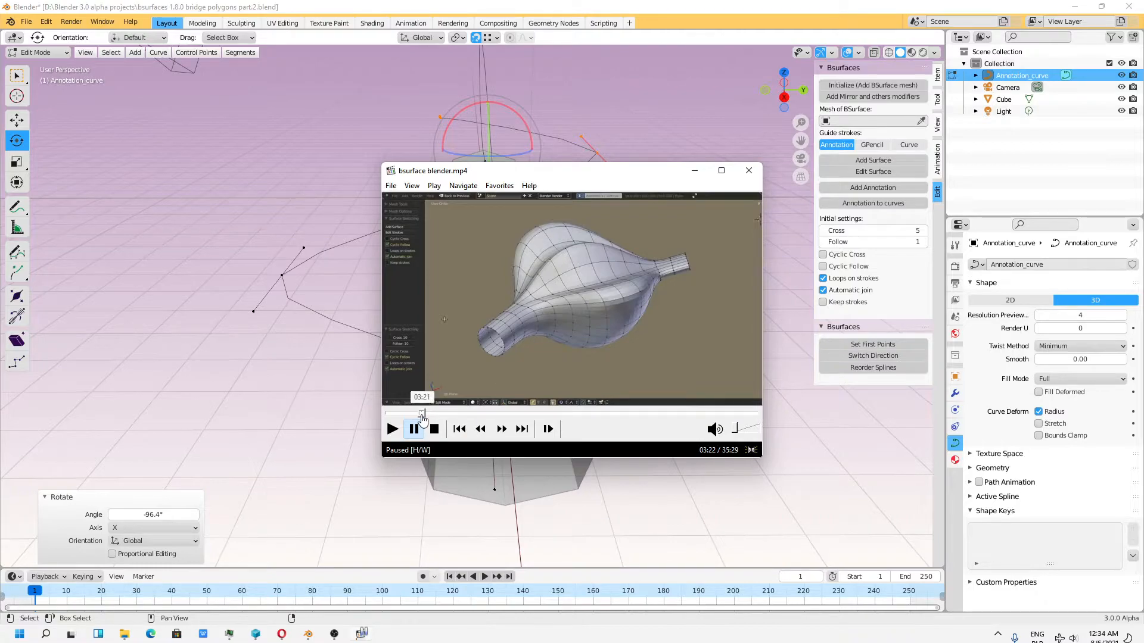
{"action": "left_click_drag", "start_coordinate": [421, 414], "coordinate": [424, 413]}
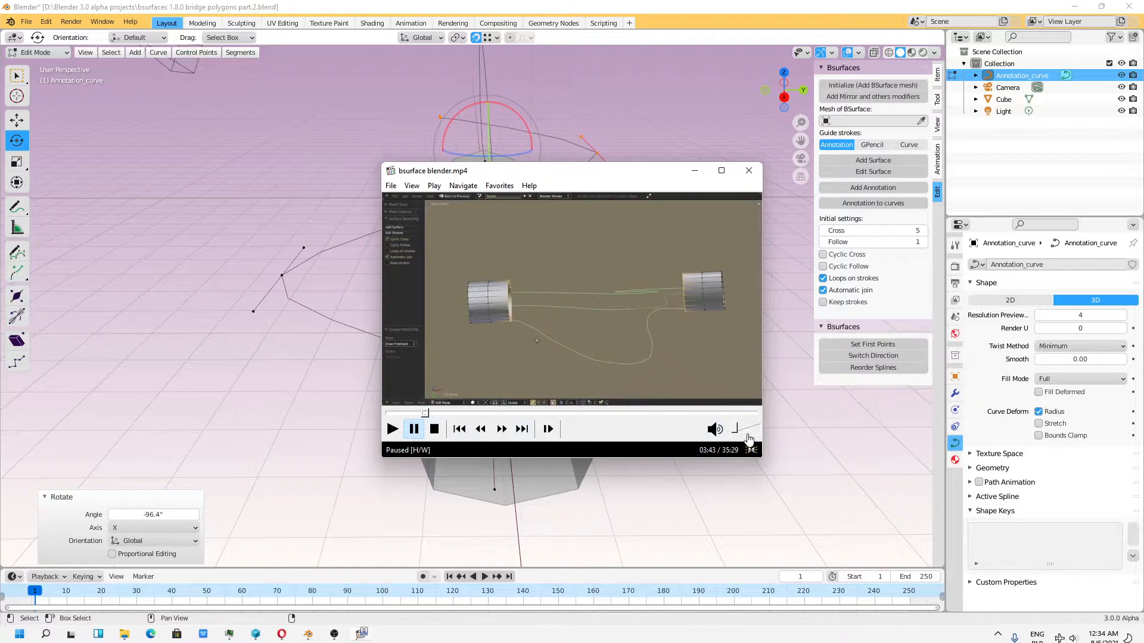
{"action": "key", "text": "space"}
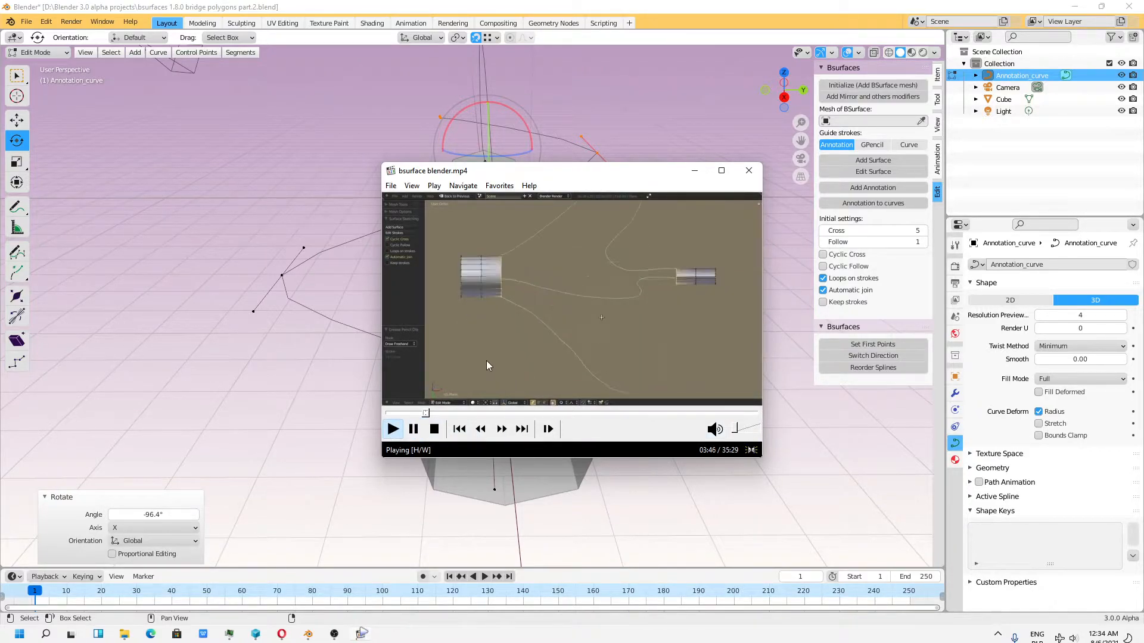
{"action": "left_click", "coordinate": [415, 429]}
{"action": "left_click", "coordinate": [695, 170]}
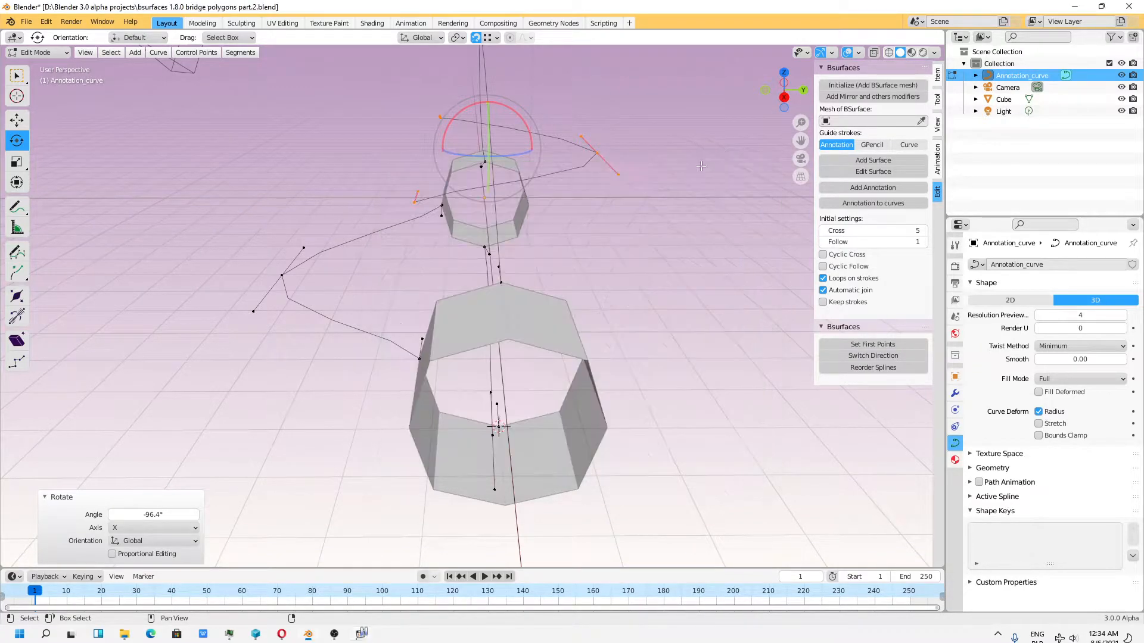
Move the fourth curve about 2.62 m in Y and -2.55 m in Z onto the tubes' remaining side vertices, and save the file
{"action": "left_click_drag", "start_coordinate": [651, 262], "coordinate": [629, 271], "text": "alt"}
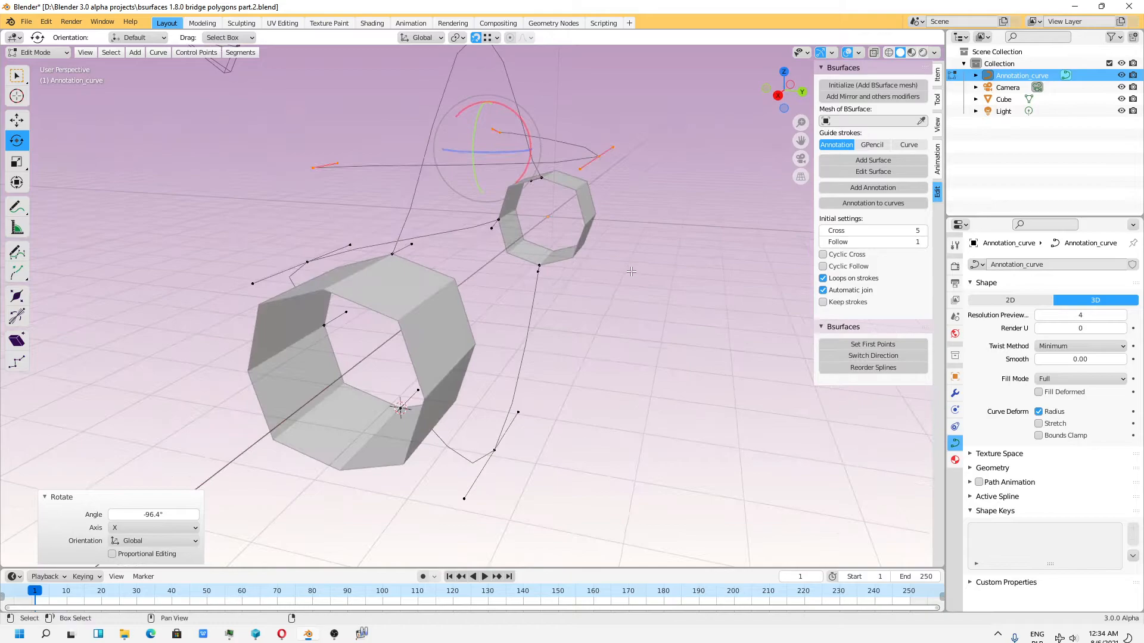
{"action": "key", "text": "w"}
{"action": "left_click_drag", "start_coordinate": [483, 159], "coordinate": [477, 340]}
{"action": "middle_click_drag", "start_coordinate": [476, 340], "coordinate": [441, 416]}
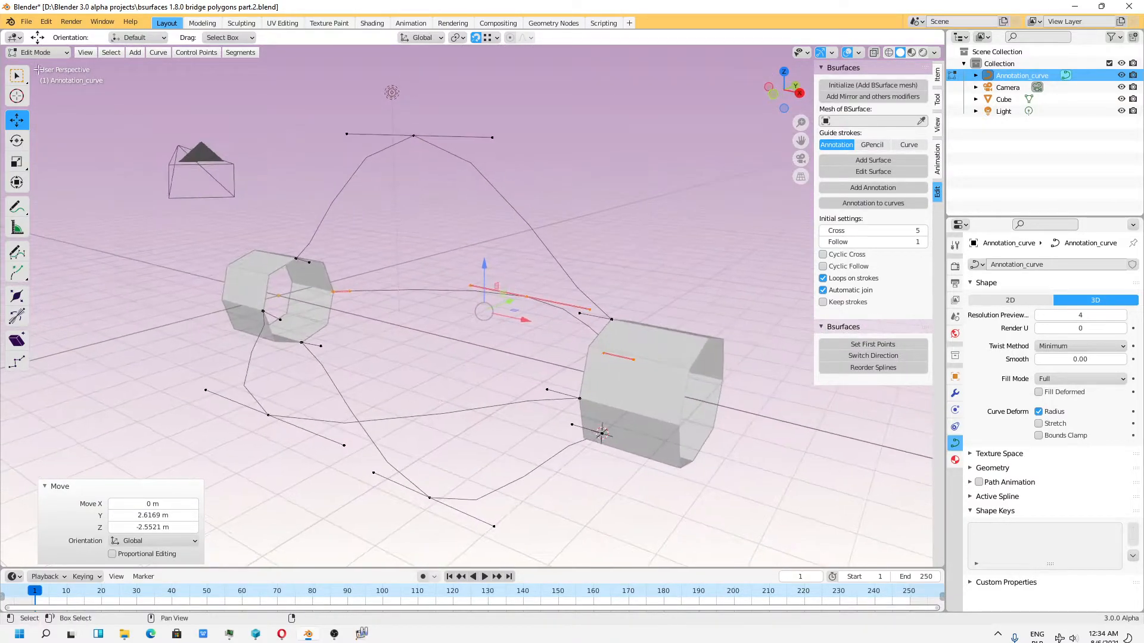
{"action": "left_click", "coordinate": [26, 21]}
{"action": "left_click", "coordinate": [42, 104]}
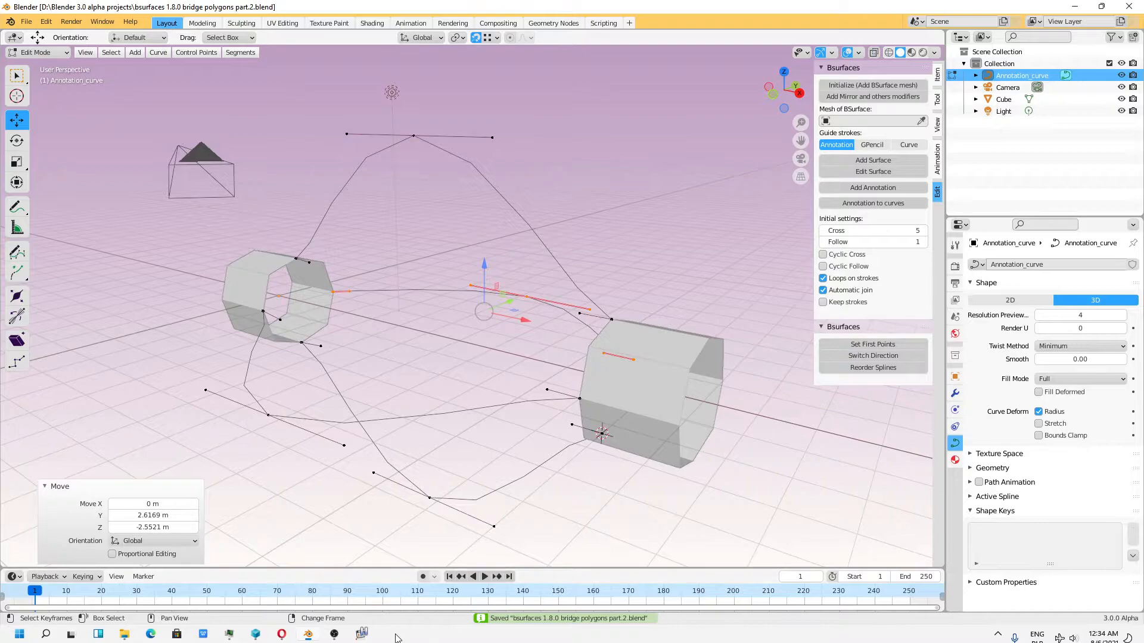
Replay the bsurface blender.mp4 passage from 03:43 to 03:49 to check how the tubes are bridged
{"action": "left_click", "coordinate": [363, 634]}
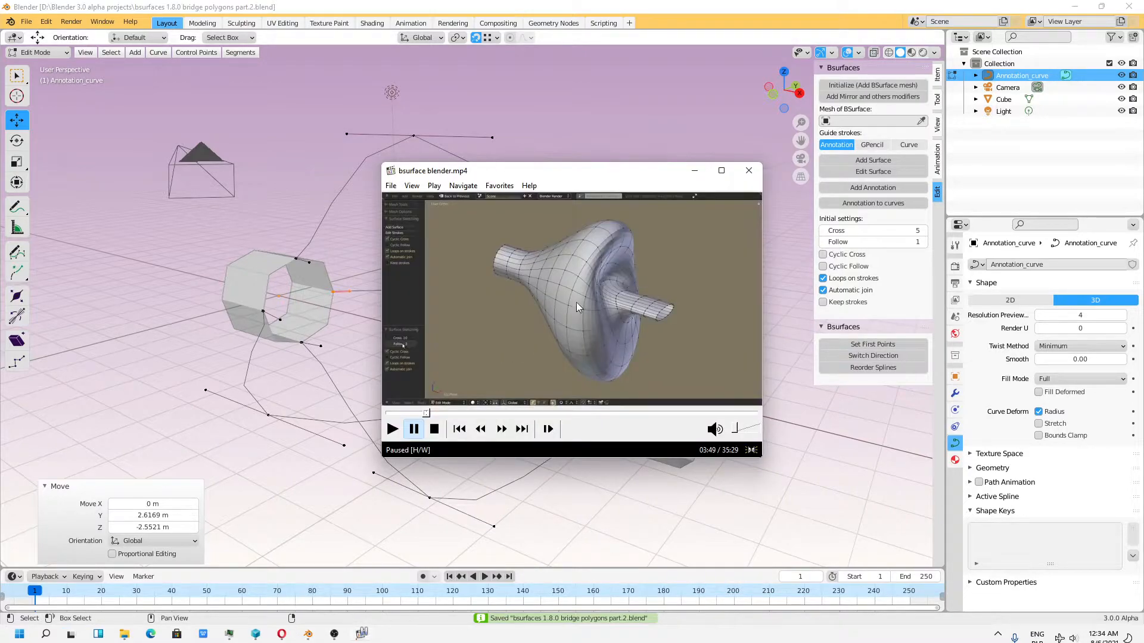
{"action": "left_click", "coordinate": [426, 413]}
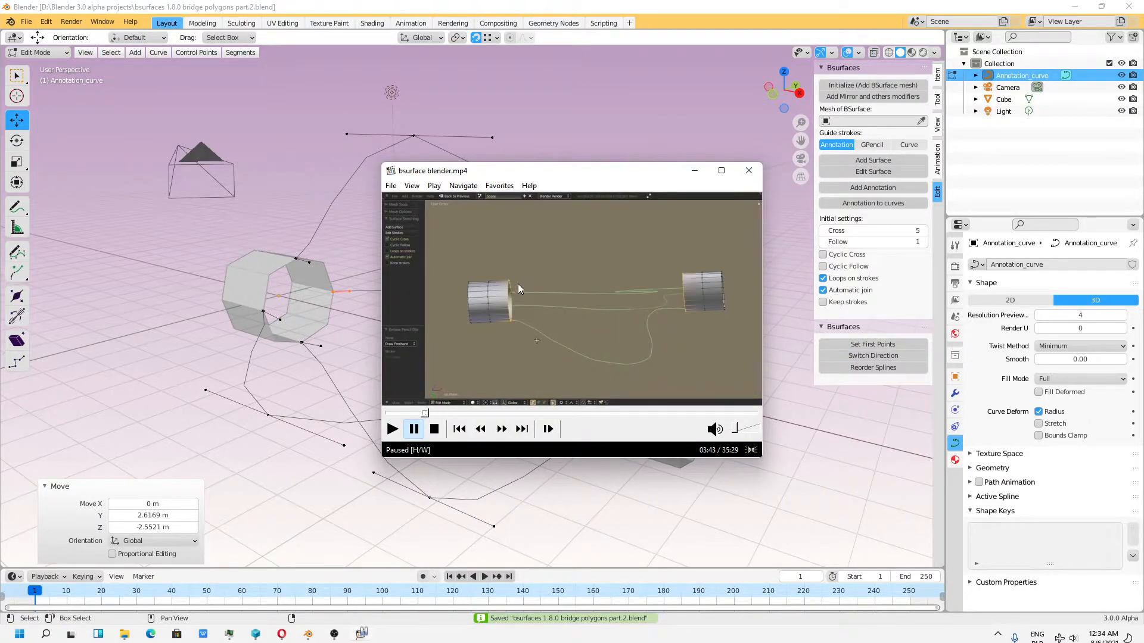
{"action": "left_click", "coordinate": [392, 429]}
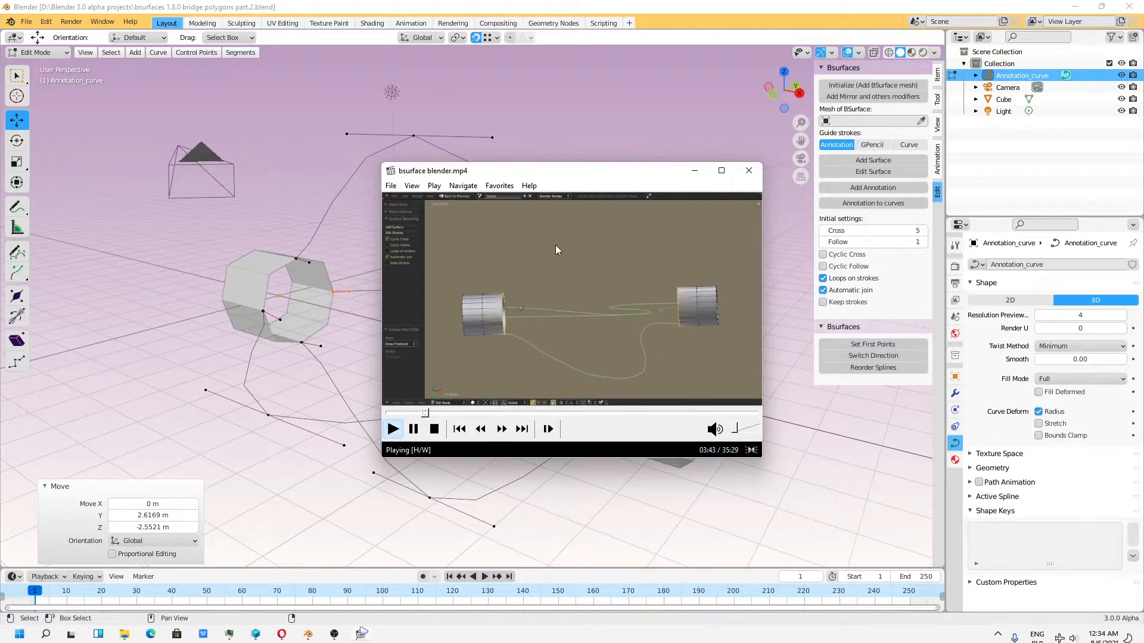
{"action": "left_click", "coordinate": [413, 429]}
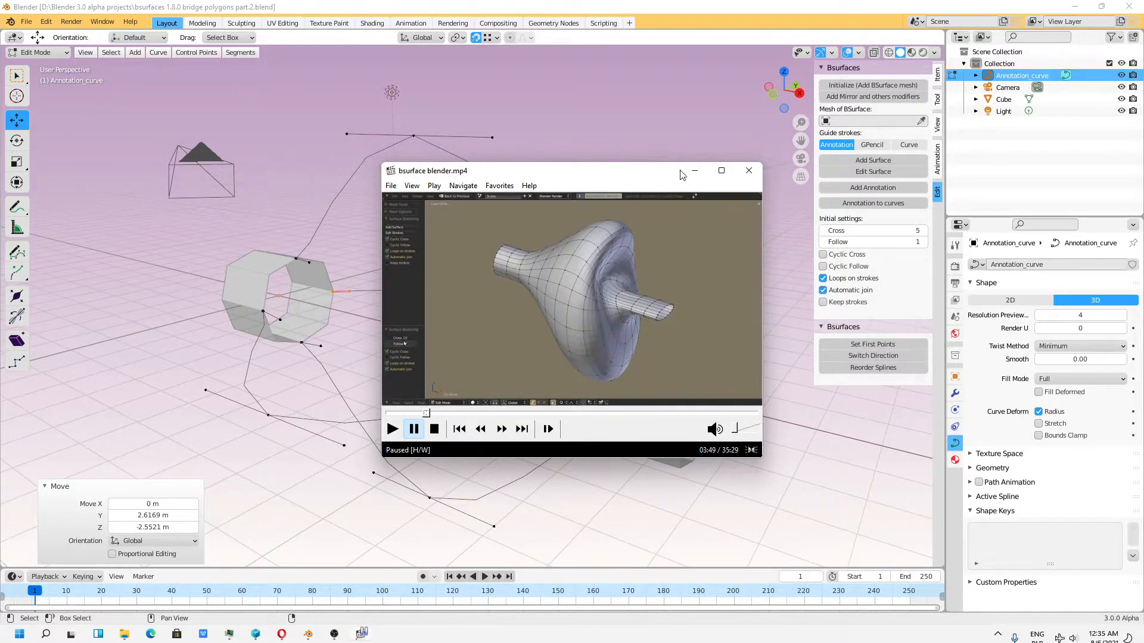
{"action": "left_click", "coordinate": [695, 170]}
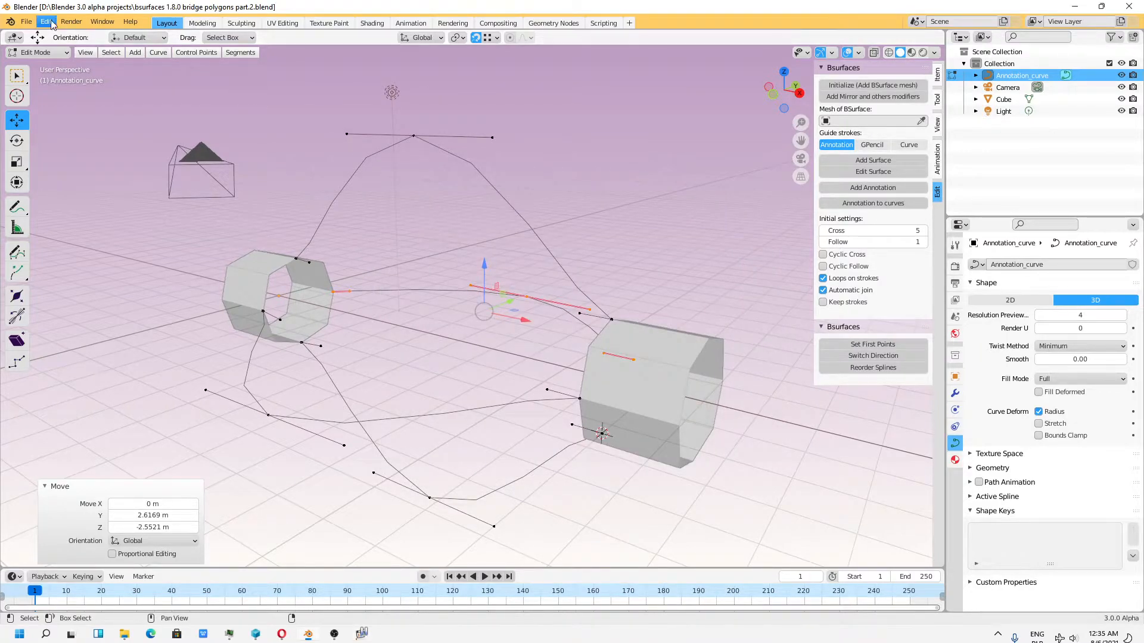
Save the file and pick the tubes' Cube object as the Bsurfaces mesh
{"action": "left_click", "coordinate": [26, 22]}
{"action": "left_click", "coordinate": [73, 100]}
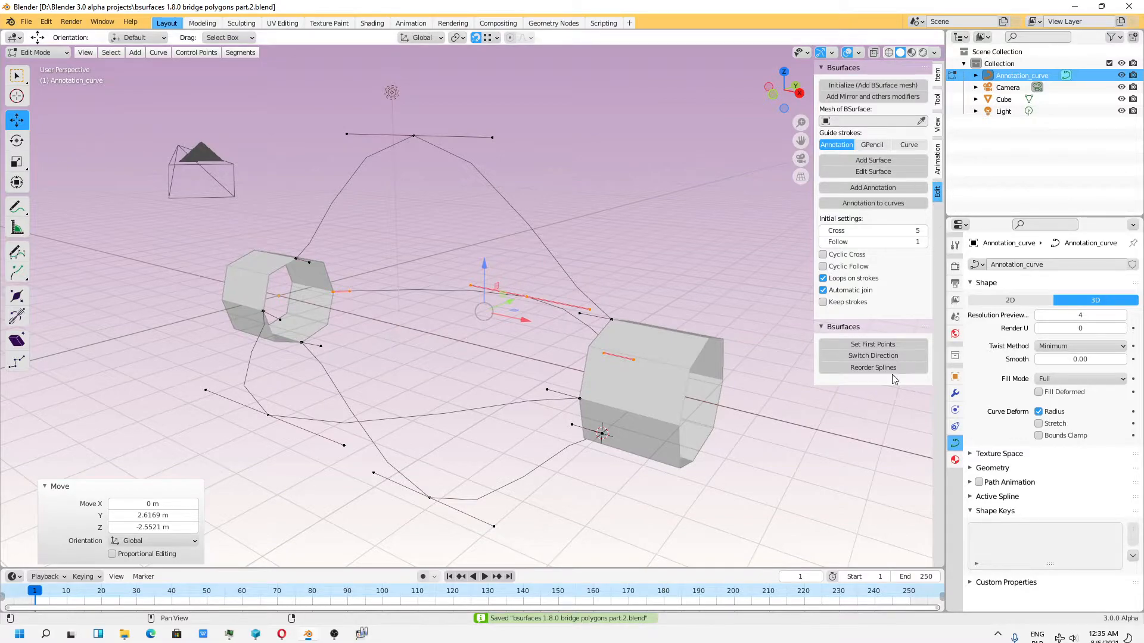
{"action": "left_click", "coordinate": [922, 121]}
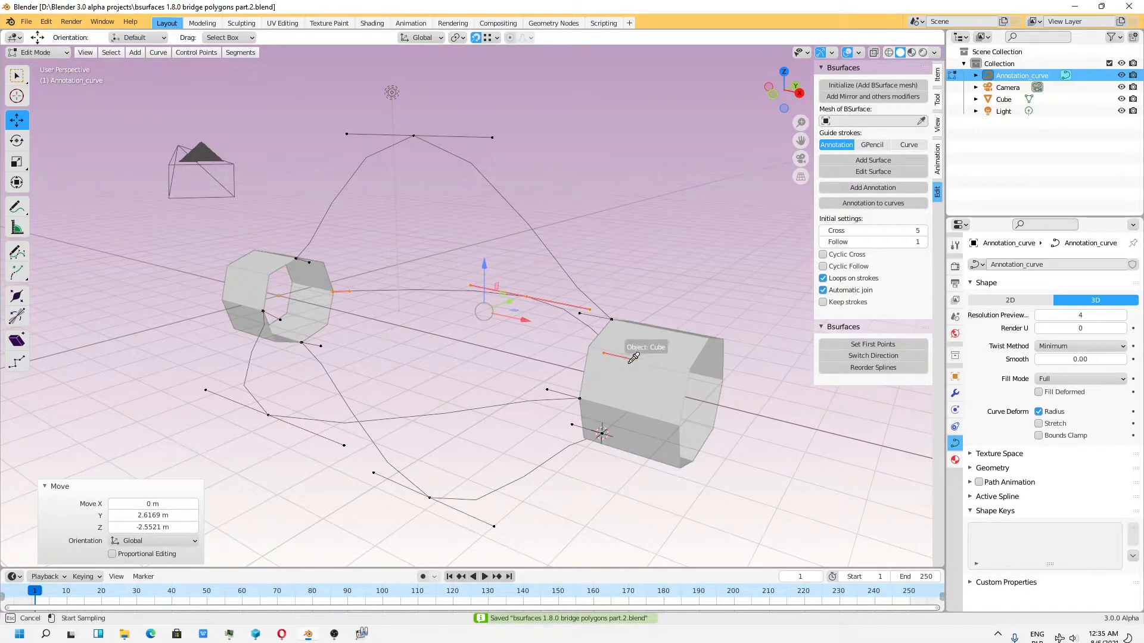
{"action": "left_click", "coordinate": [648, 344]}
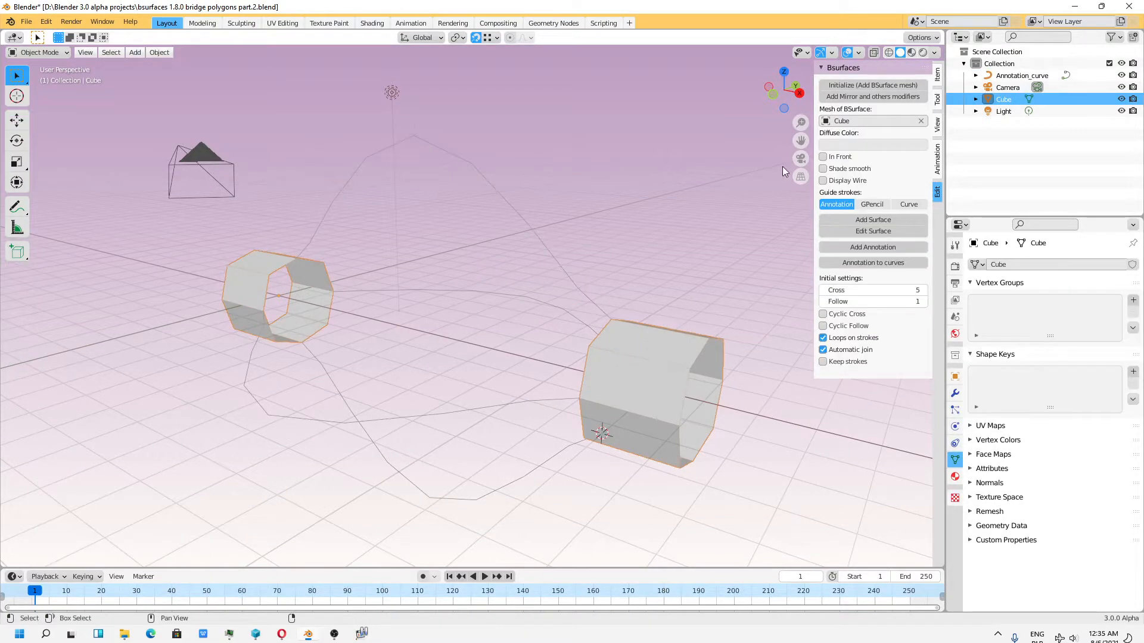
Rename the Cube object to Loft
{"action": "double_click", "coordinate": [1003, 99]}
{"action": "type", "text": "Loft"}
{"action": "key", "text": "Return"}
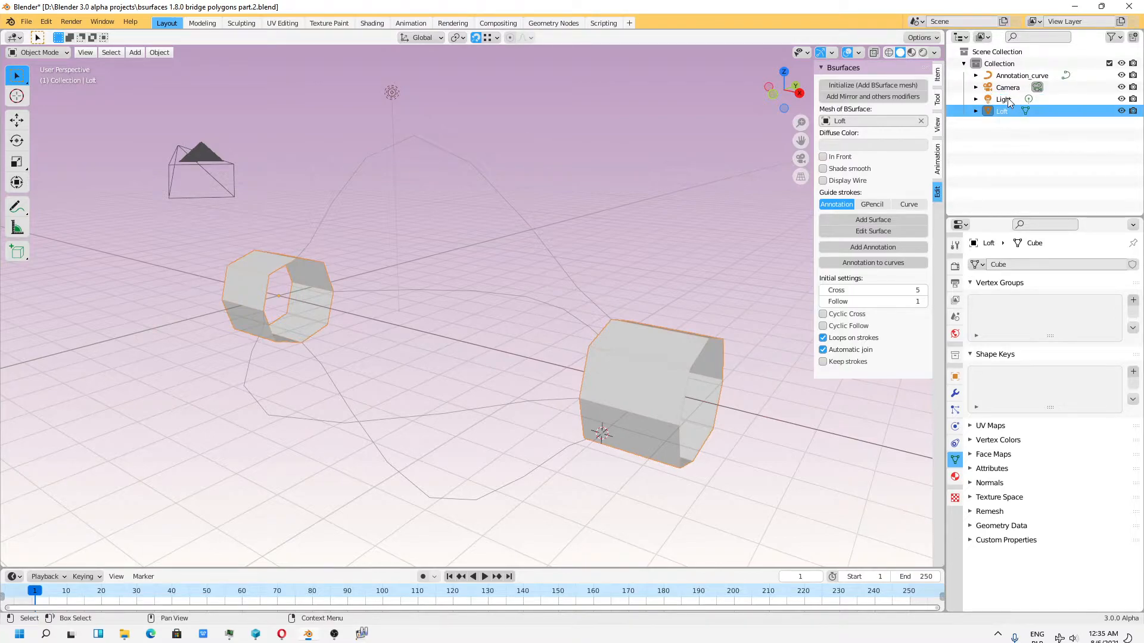
Set the Bsurfaces guide strokes to Curve using Annotation_curve, and show that curve's active spline settings
{"action": "left_click", "coordinate": [909, 204]}
{"action": "left_click", "coordinate": [921, 216]}
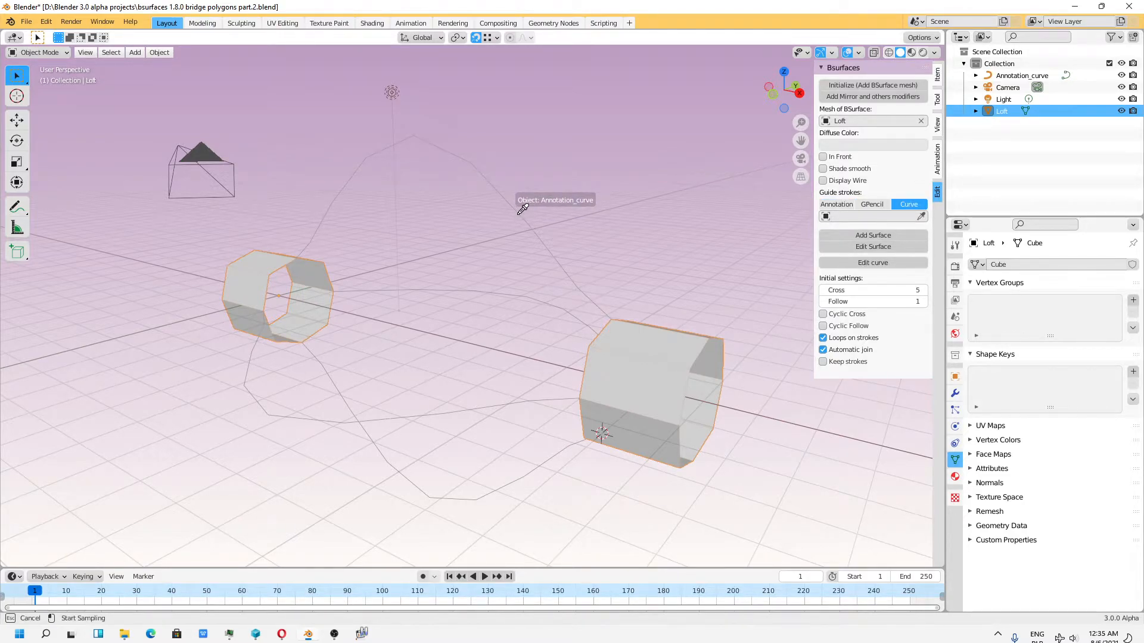
{"action": "left_click", "coordinate": [521, 209]}
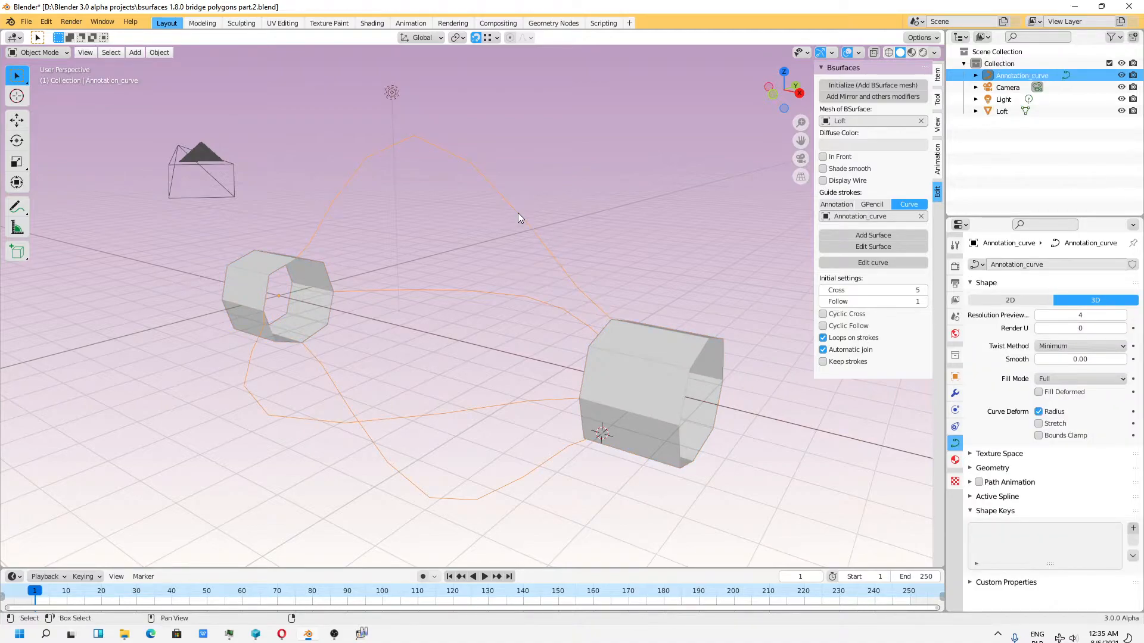
{"action": "left_click", "coordinate": [981, 498]}
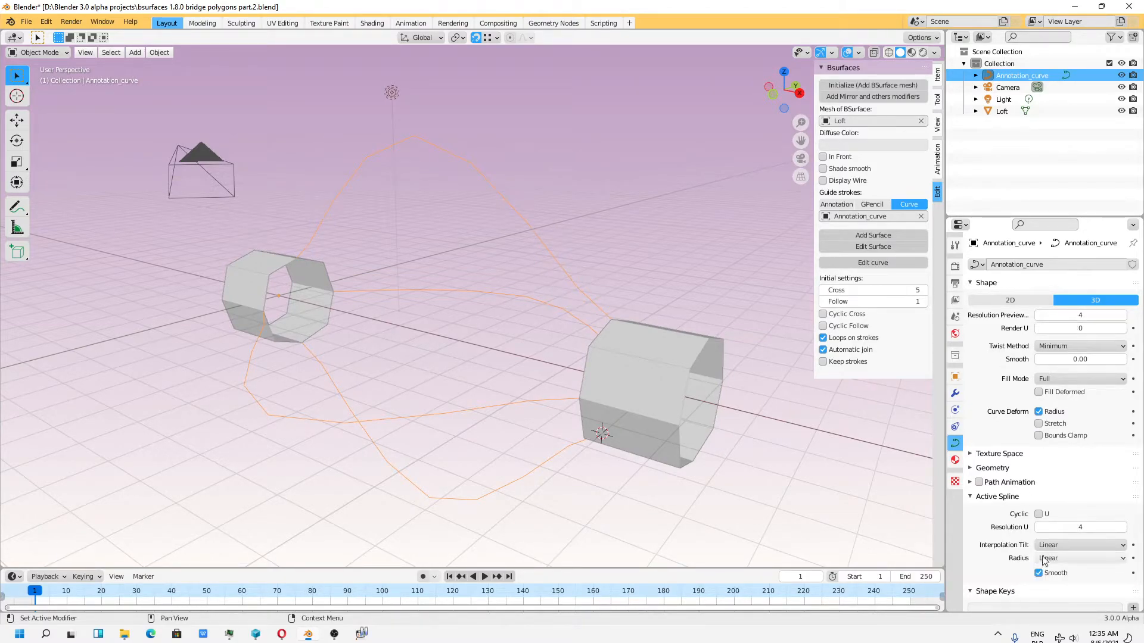
Select the Loft mesh, save the file and check the automatic resource packing option
{"action": "left_click", "coordinate": [261, 273]}
{"action": "left_click", "coordinate": [26, 21]}
{"action": "left_click", "coordinate": [35, 100]}
{"action": "left_click", "coordinate": [30, 24]}
{"action": "left_click", "coordinate": [59, 75]}
{"action": "left_click", "coordinate": [61, 78]}
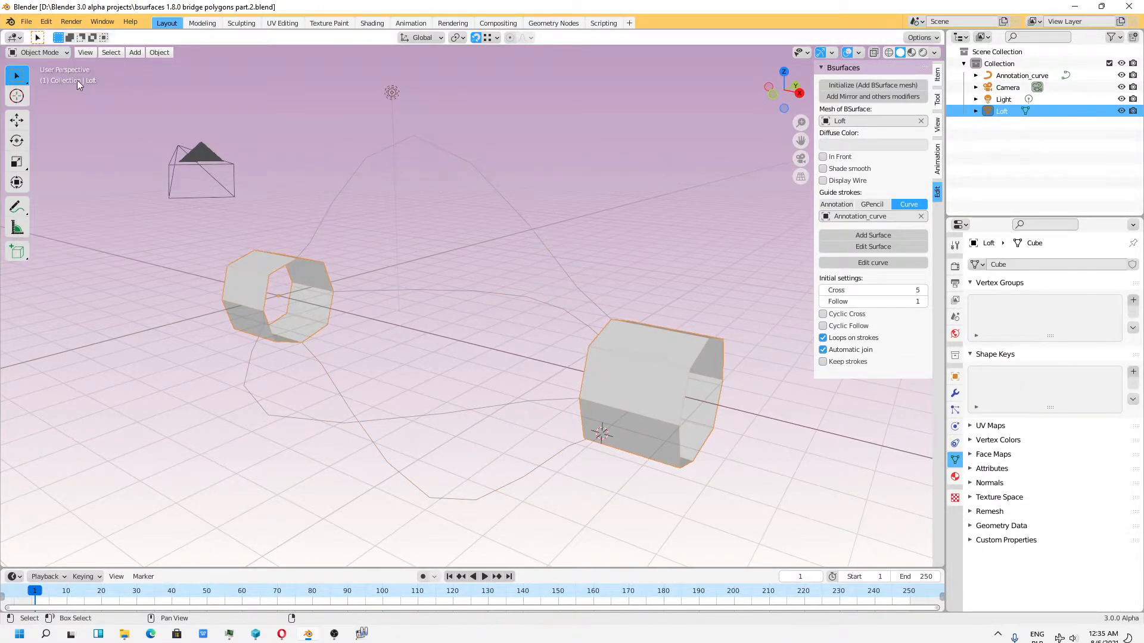
{"action": "left_click", "coordinate": [26, 21]}
{"action": "left_click", "coordinate": [54, 102]}
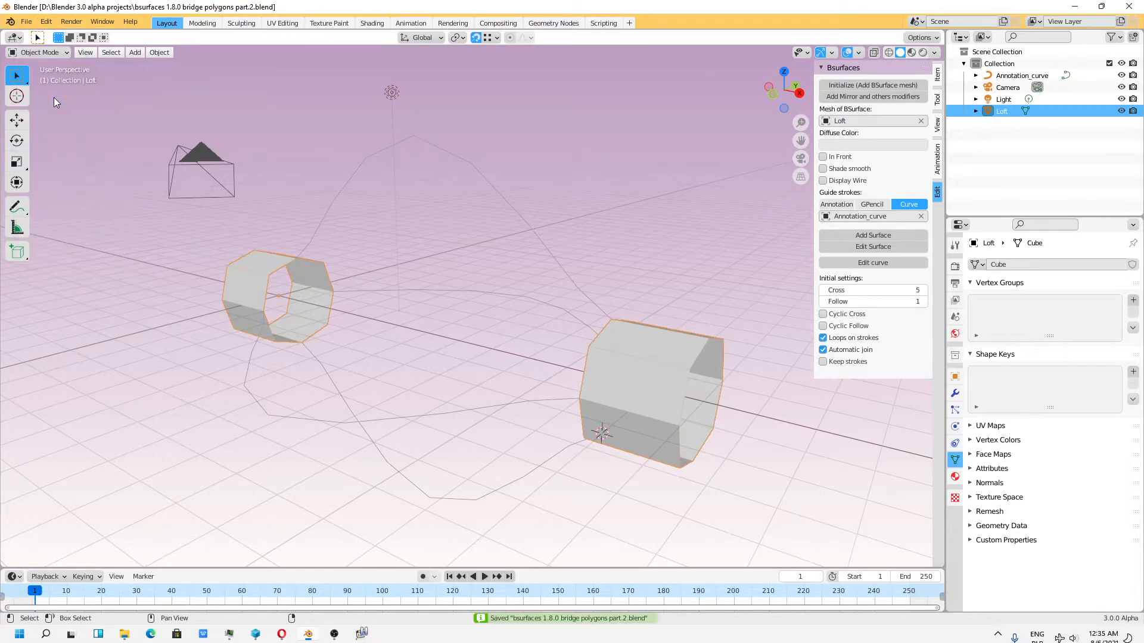
{"action": "left_click", "coordinate": [26, 21]}
{"action": "mouse_move", "coordinate": [93, 212]}
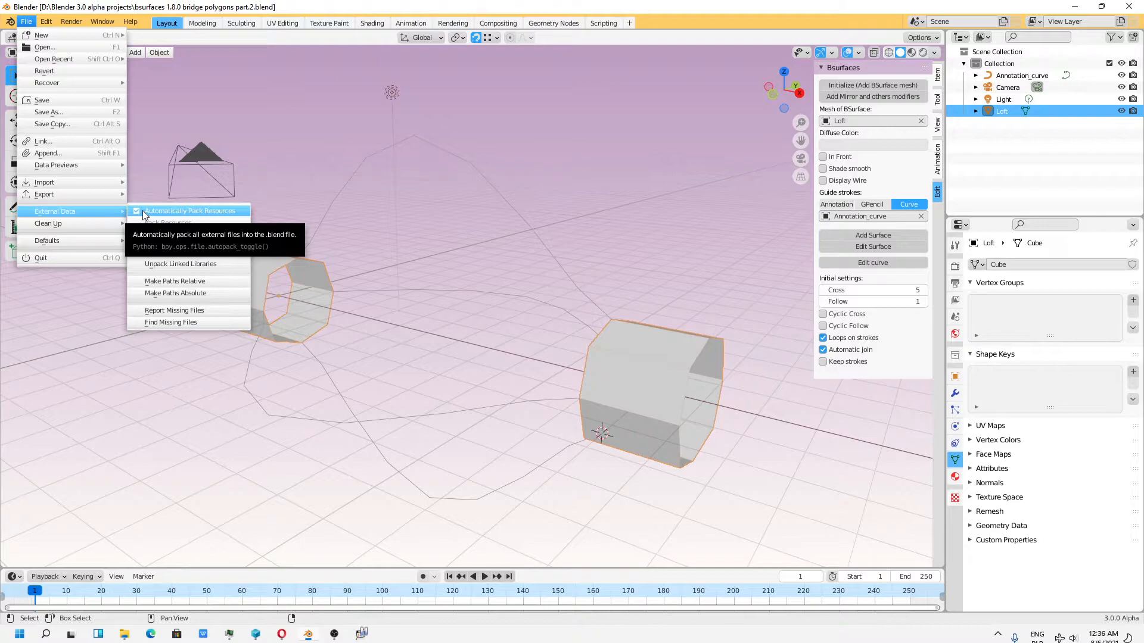
In Edit Mode, select the facing open edge loops of both Loft tubes and switch to vertex selection
{"action": "left_click", "coordinate": [62, 55]}
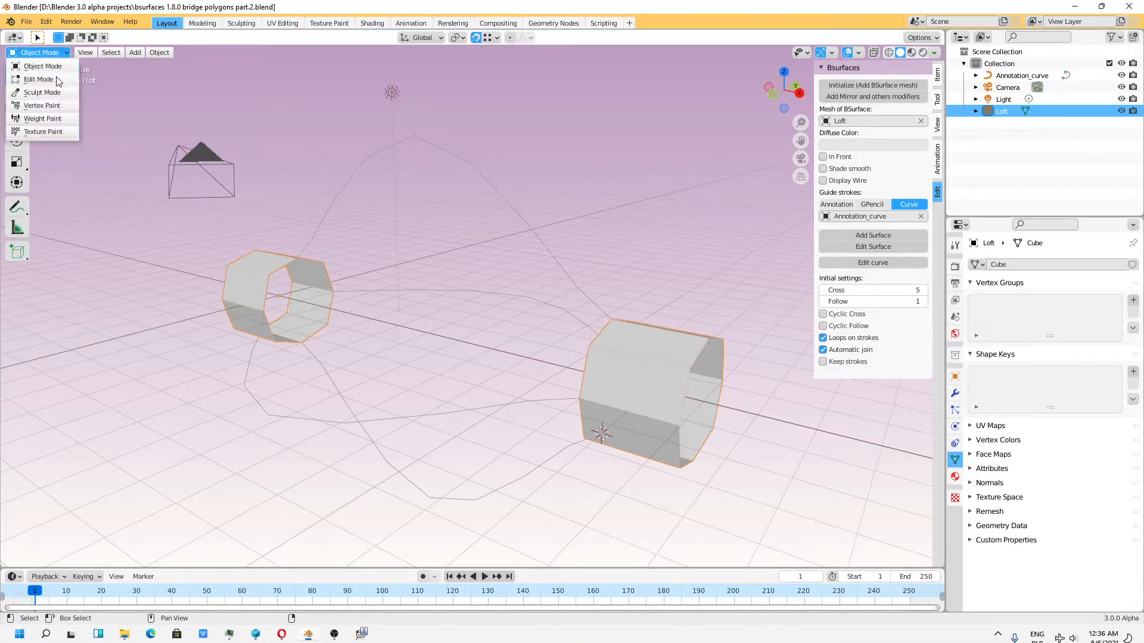
{"action": "left_click", "coordinate": [44, 55]}
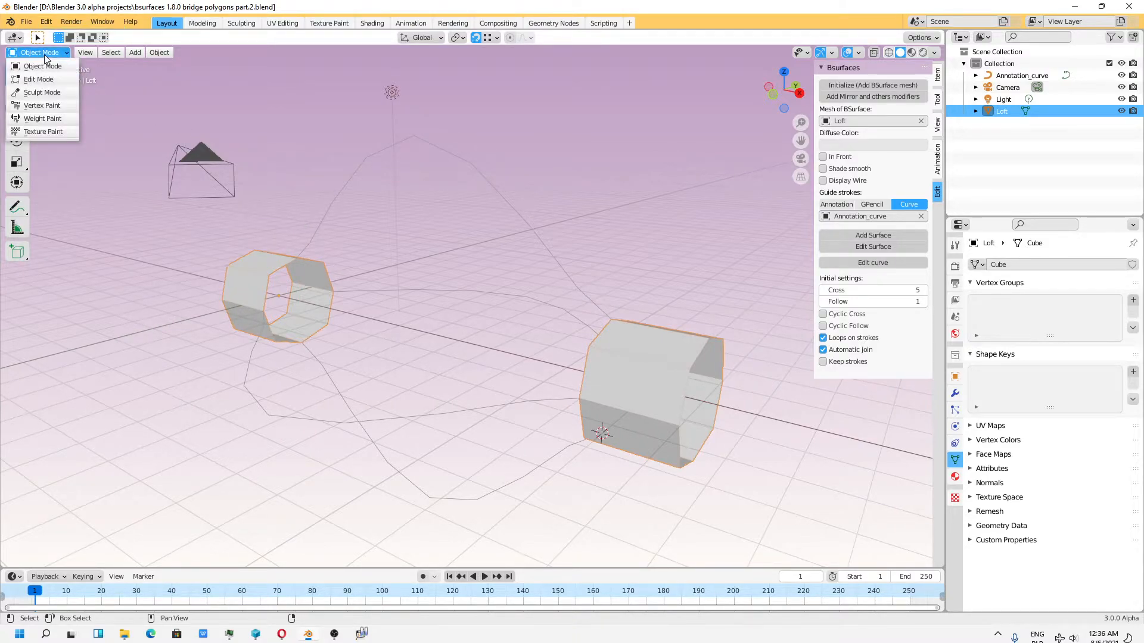
{"action": "left_click", "coordinate": [57, 87]}
{"action": "scroll", "coordinate": [292, 282], "scroll_direction": "up", "scroll_amount": 1}
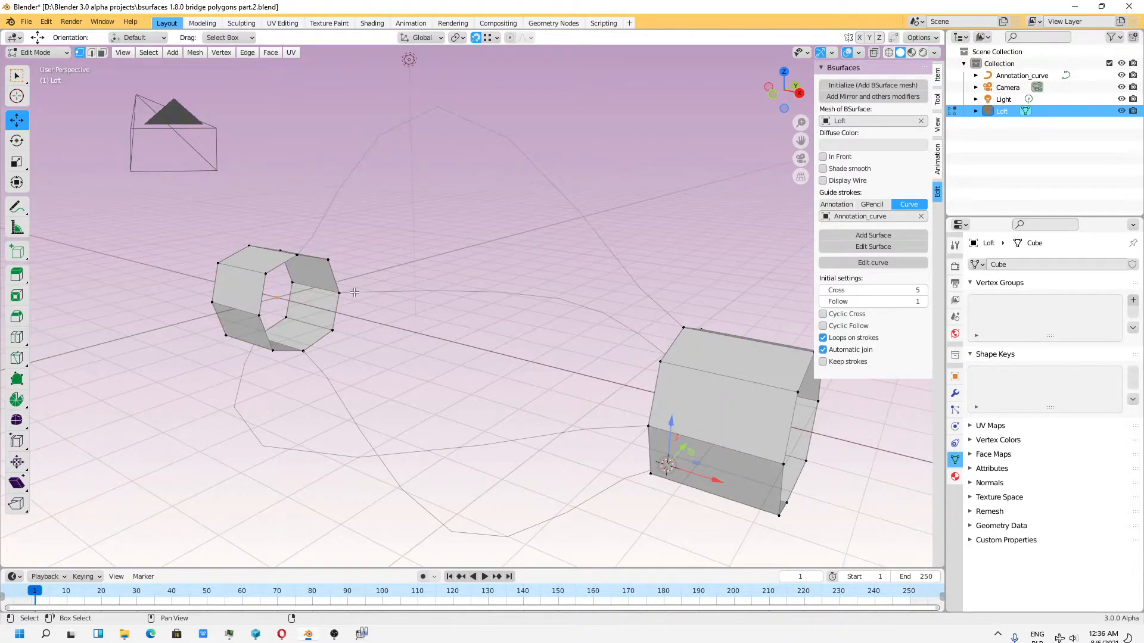
{"action": "scroll", "coordinate": [343, 296], "scroll_direction": "down", "scroll_amount": 1}
{"action": "middle_click_drag", "start_coordinate": [344, 297], "coordinate": [356, 303]}
{"action": "left_click", "coordinate": [91, 53]}
{"action": "left_click", "coordinate": [232, 278], "text": "alt"}
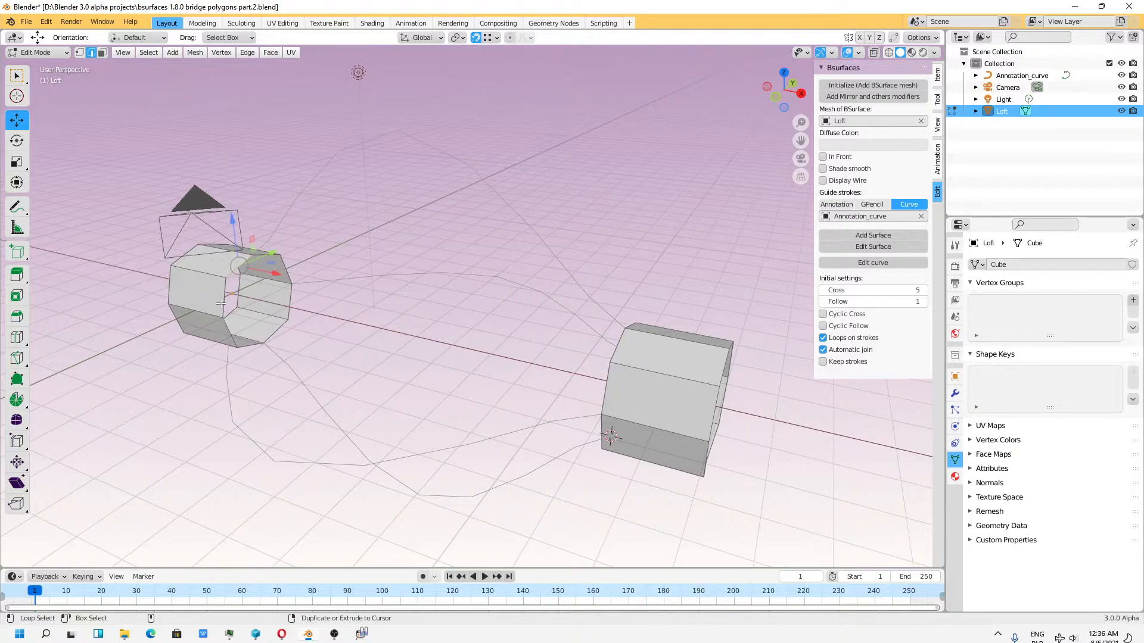
{"action": "left_click", "coordinate": [601, 384], "text": "alt+shift"}
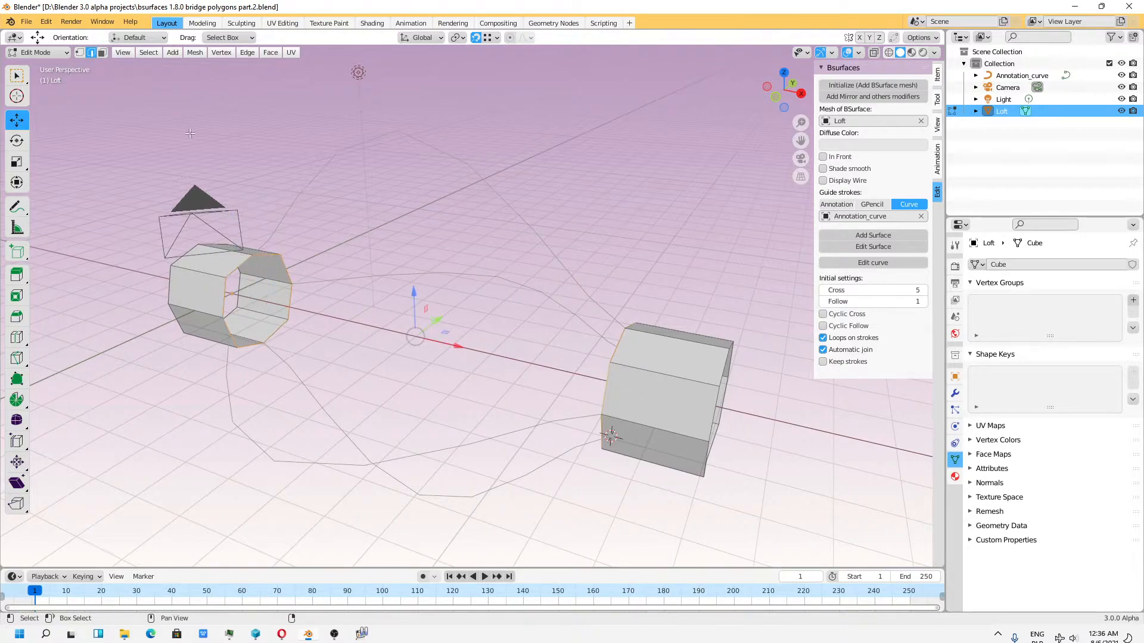
{"action": "left_click", "coordinate": [80, 53]}
Try adding a Bsurfaces surface between the selected loops along the guide curves with Cyclic Cross enabled
{"action": "middle_click_drag", "start_coordinate": [381, 250], "coordinate": [322, 208]}
{"action": "middle_click_drag", "start_coordinate": [628, 284], "coordinate": [614, 290]}
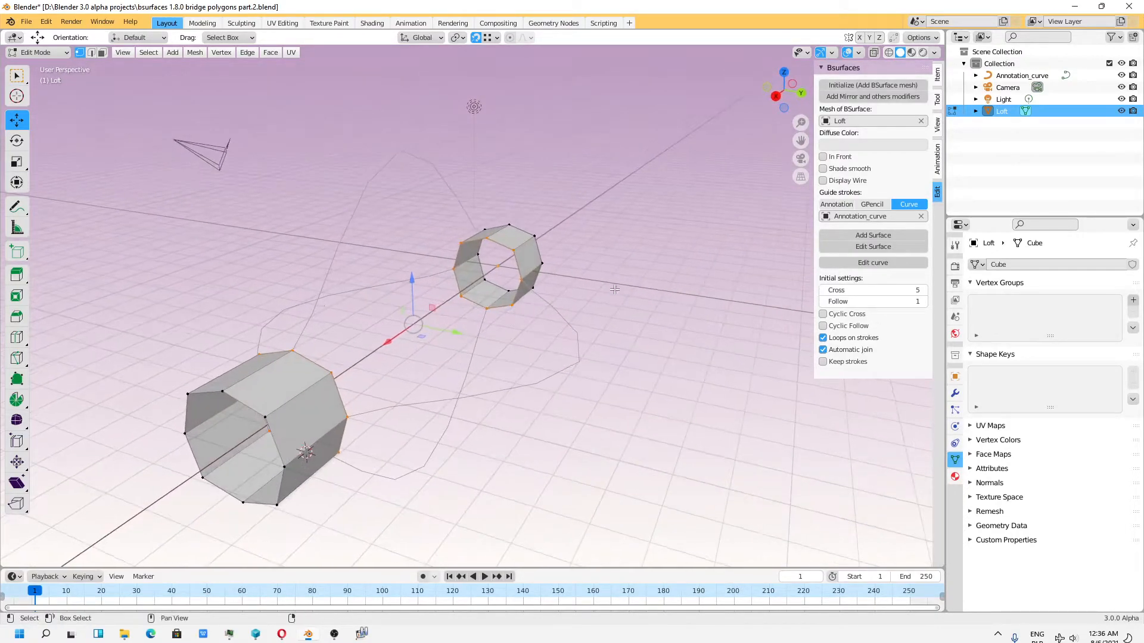
{"action": "left_click", "coordinate": [873, 236]}
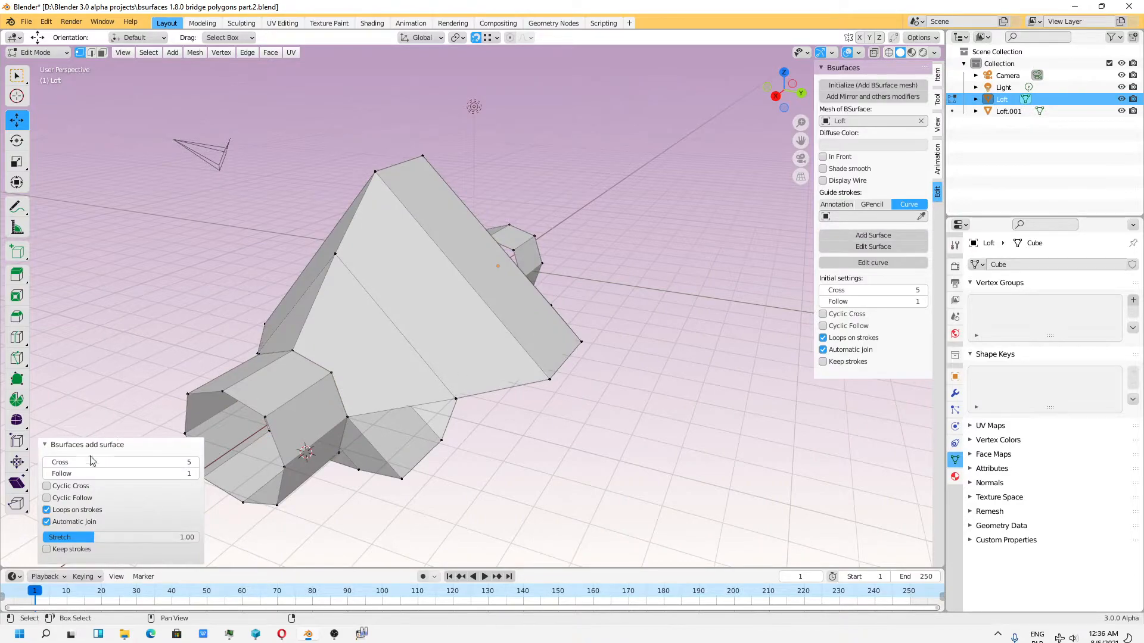
{"action": "left_click", "coordinate": [47, 487]}
{"action": "middle_click_drag", "start_coordinate": [374, 395], "coordinate": [383, 368]}
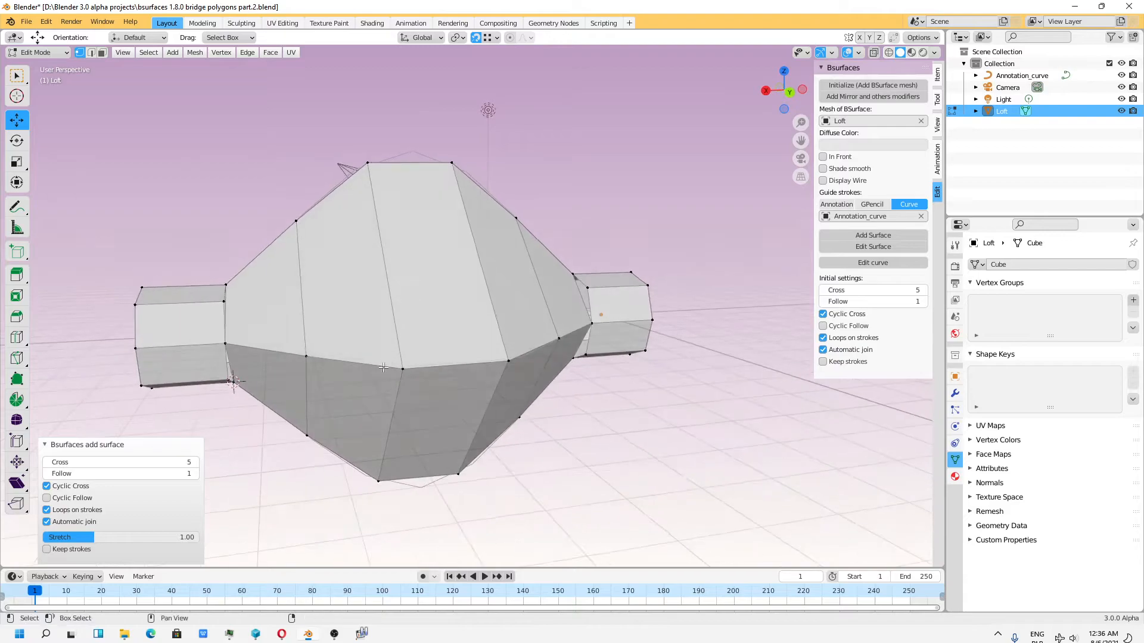
Try setting the added surface to Follow 2, Stretch 1.78 and Cross 24
{"action": "left_click", "coordinate": [196, 474]}
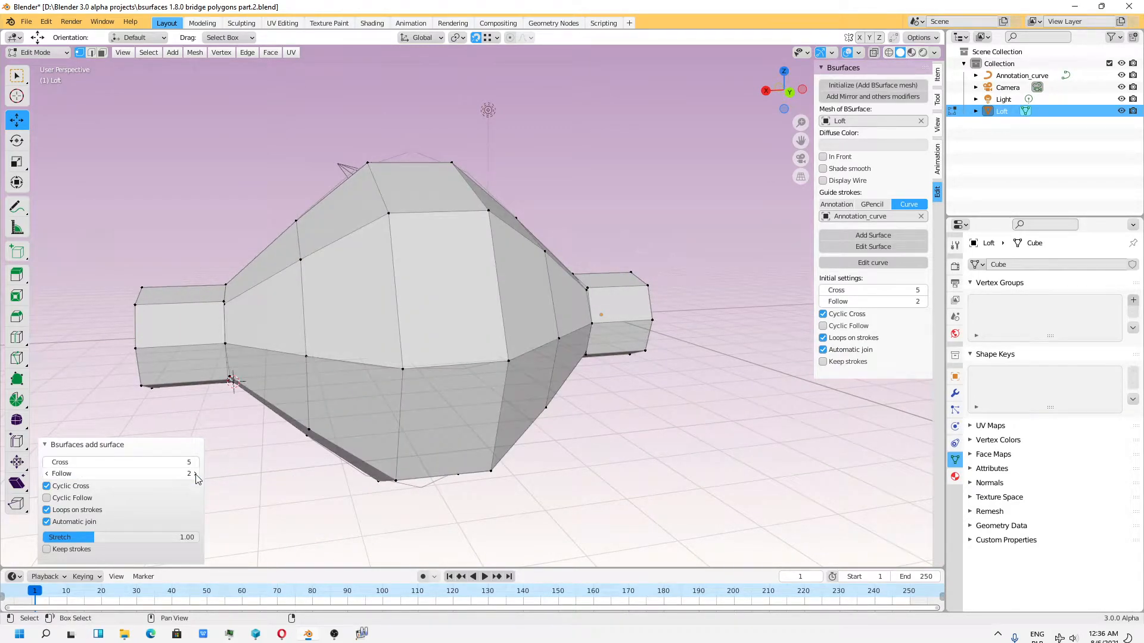
{"action": "left_click_drag", "start_coordinate": [96, 538], "coordinate": [136, 536]}
{"action": "middle_click_drag", "start_coordinate": [297, 404], "coordinate": [328, 412]}
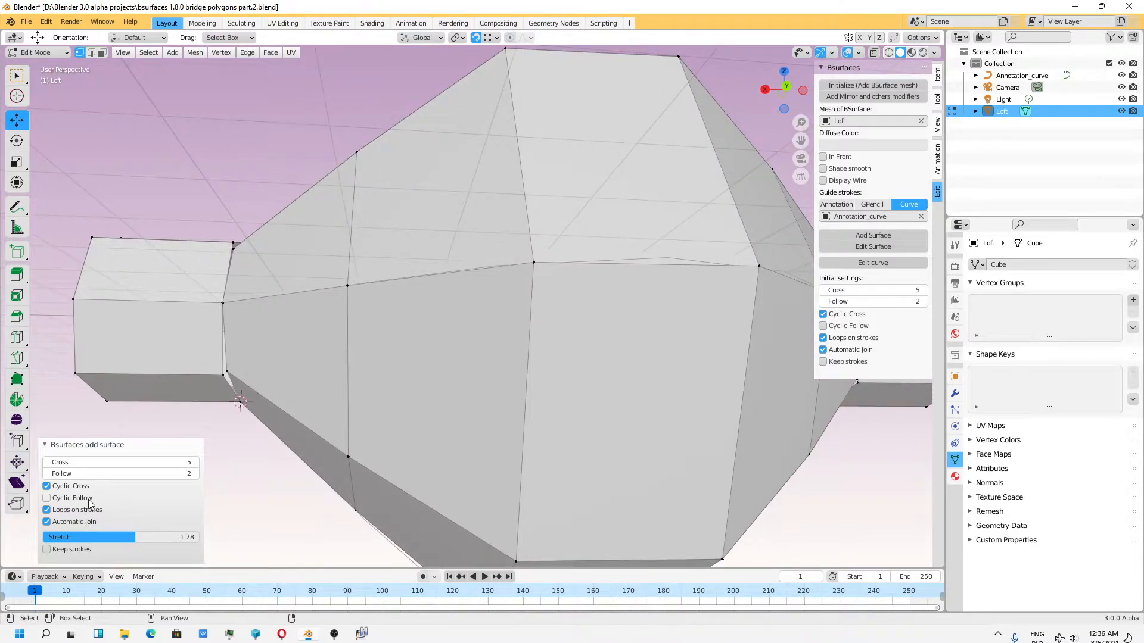
{"action": "scroll", "coordinate": [455, 407], "scroll_direction": "down", "scroll_amount": 1}
{"action": "scroll", "coordinate": [455, 406], "scroll_direction": "down", "scroll_amount": 1}
{"action": "left_click_drag", "start_coordinate": [149, 463], "coordinate": [201, 461]}
{"action": "middle_click_drag", "start_coordinate": [451, 349], "coordinate": [714, 381]}
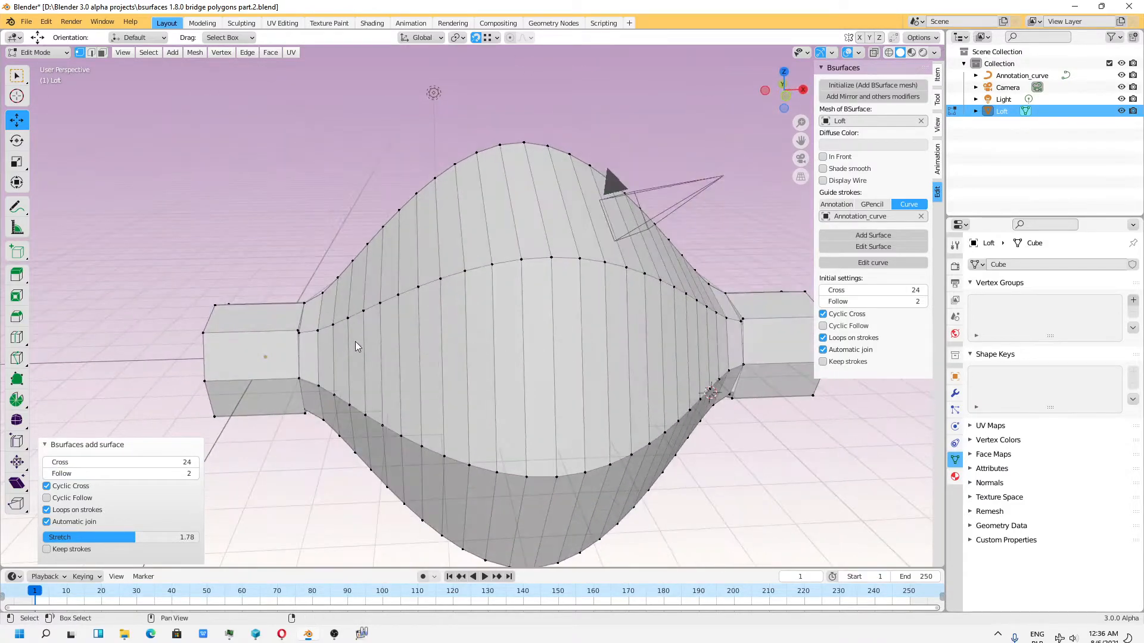
Inspect the surface's joins with both tubes and undo the added surface
{"action": "scroll", "coordinate": [302, 339], "scroll_direction": "up", "scroll_amount": 3}
{"action": "scroll", "coordinate": [349, 360], "scroll_direction": "down", "scroll_amount": 3}
{"action": "middle_click_drag", "start_coordinate": [348, 360], "coordinate": [552, 380]}
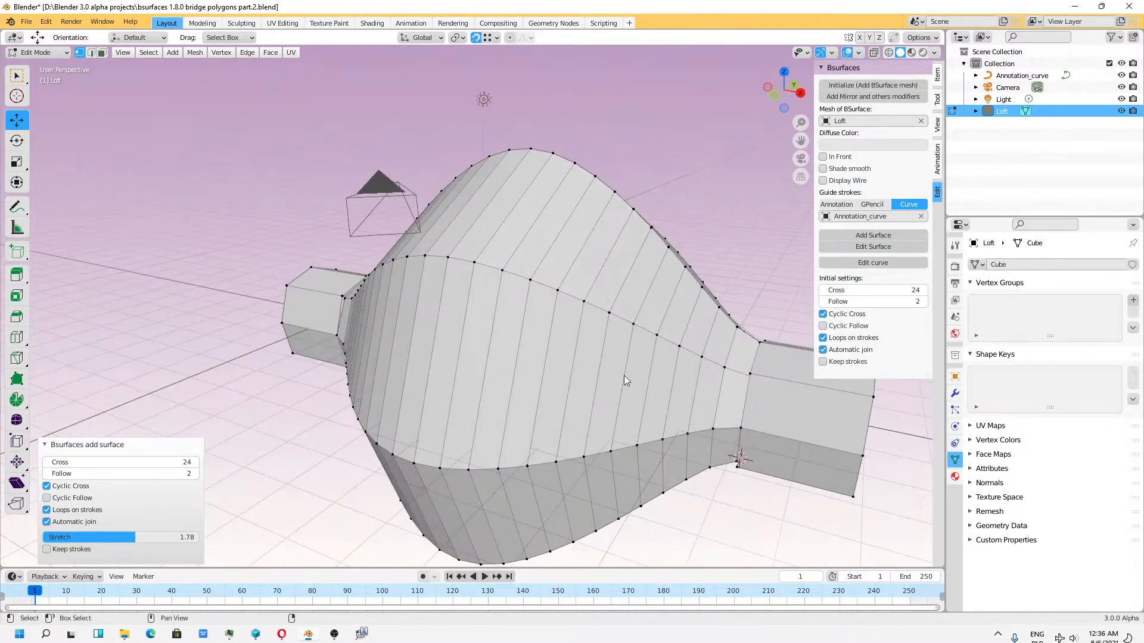
{"action": "middle_click_drag", "start_coordinate": [749, 348], "coordinate": [760, 383]}
{"action": "key", "text": "ctrl+z"}
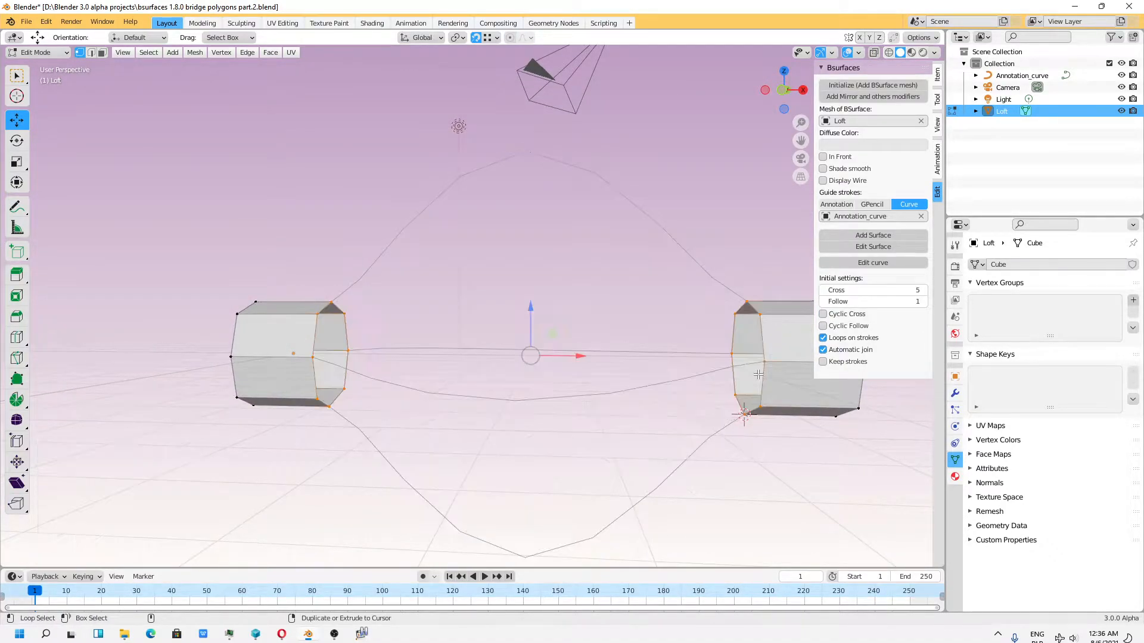
Try deselecting the top vertex of each tube's loop and adding a surface with Cyclic Follow enabled
{"action": "middle_click_drag", "start_coordinate": [434, 342], "coordinate": [445, 337]}
{"action": "left_click", "coordinate": [343, 296], "text": "shift"}
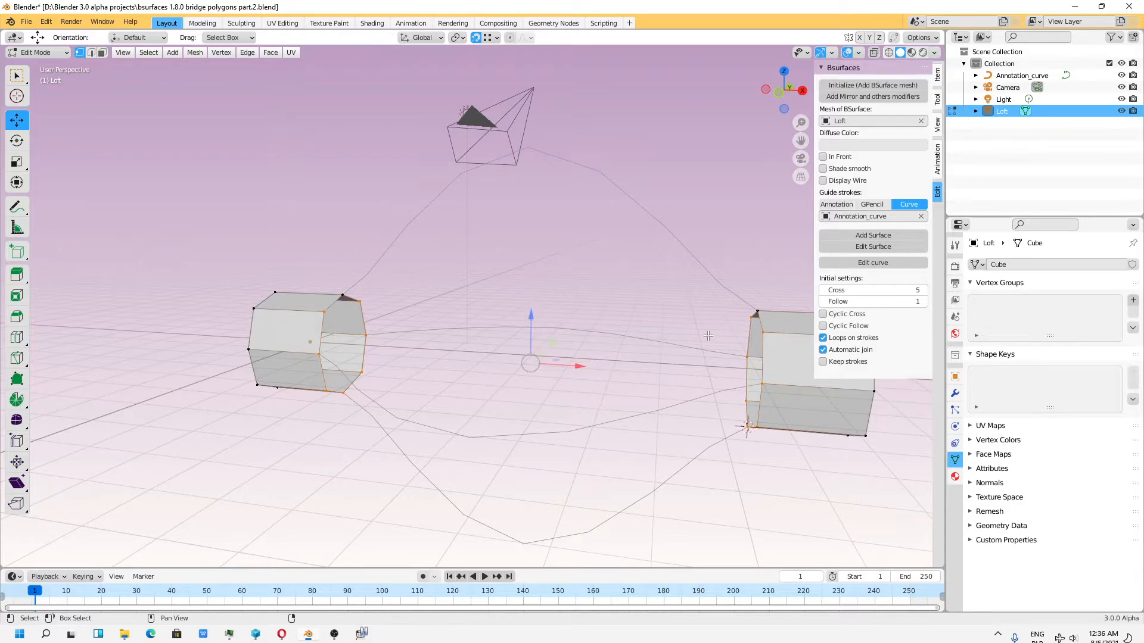
{"action": "middle_click_drag", "start_coordinate": [763, 312], "coordinate": [724, 344]}
{"action": "left_click", "coordinate": [873, 237]}
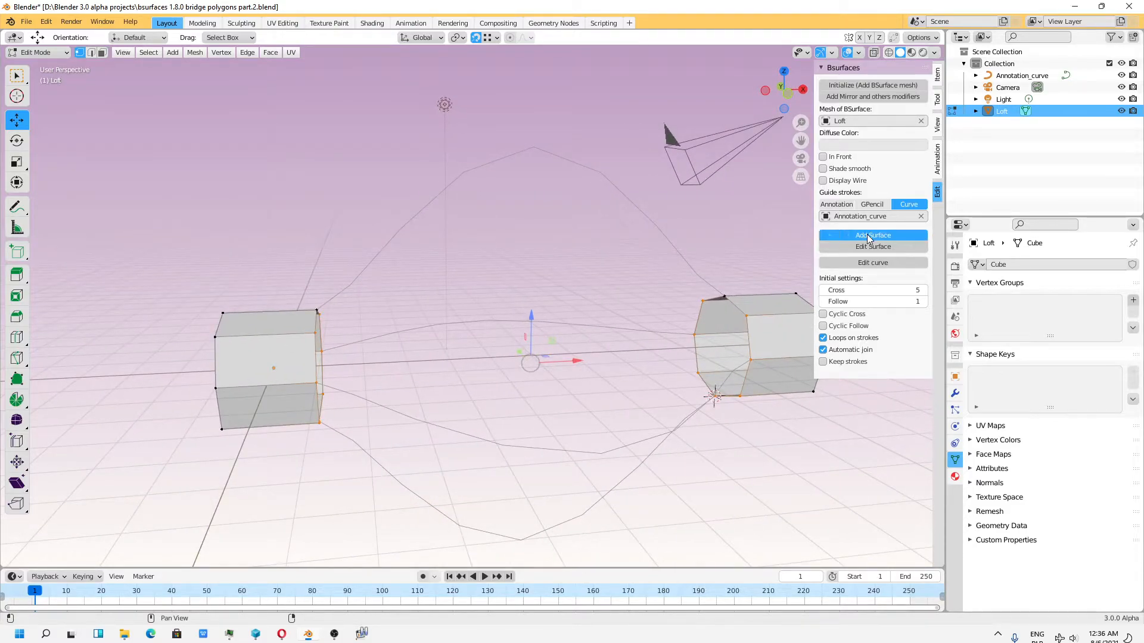
{"action": "left_click", "coordinate": [47, 498]}
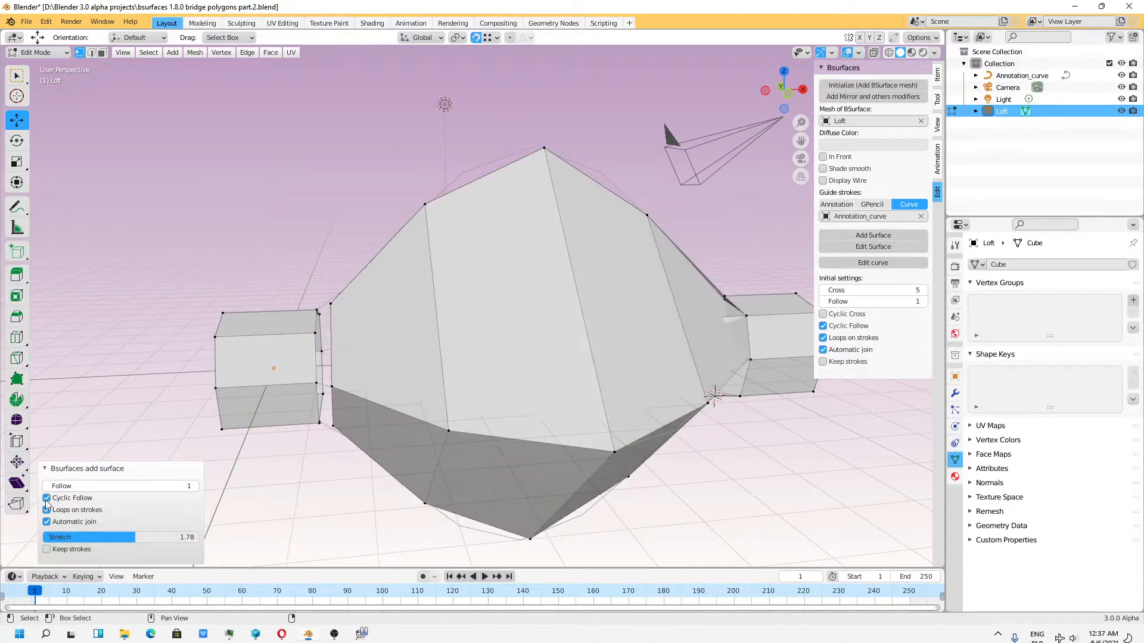
{"action": "middle_click_drag", "start_coordinate": [495, 357], "coordinate": [425, 340]}
Undo the added surface and reselect the top vertices of both tubes' facing loops
{"action": "key", "text": "ctrl+z"}
{"action": "left_click", "coordinate": [308, 316], "text": "shift"}
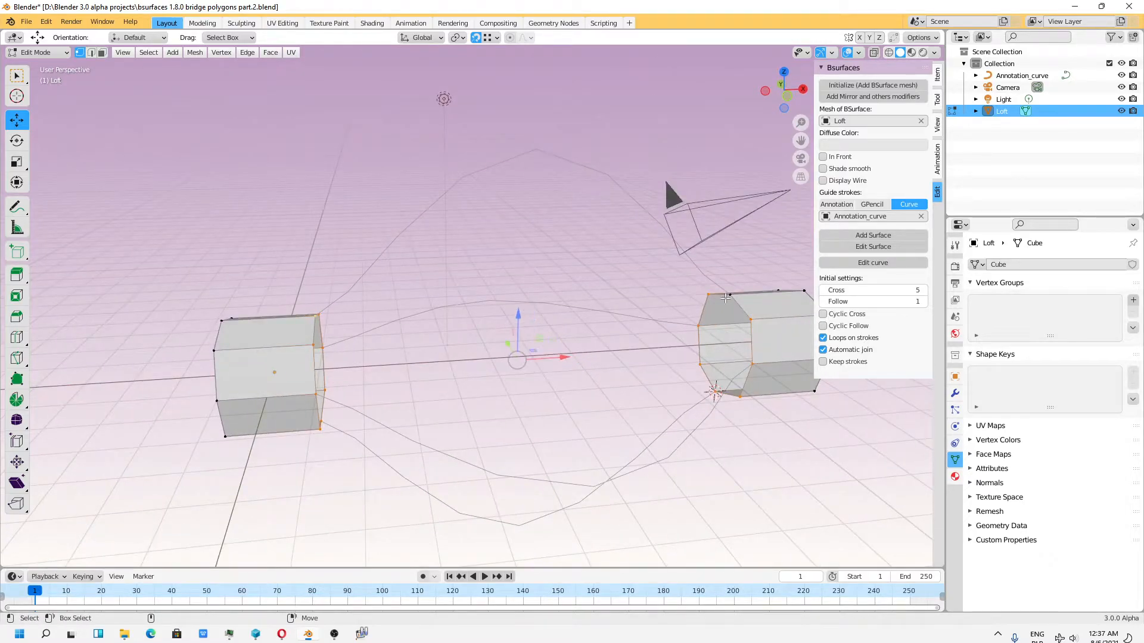
{"action": "middle_click_drag", "start_coordinate": [731, 298], "coordinate": [696, 345]}
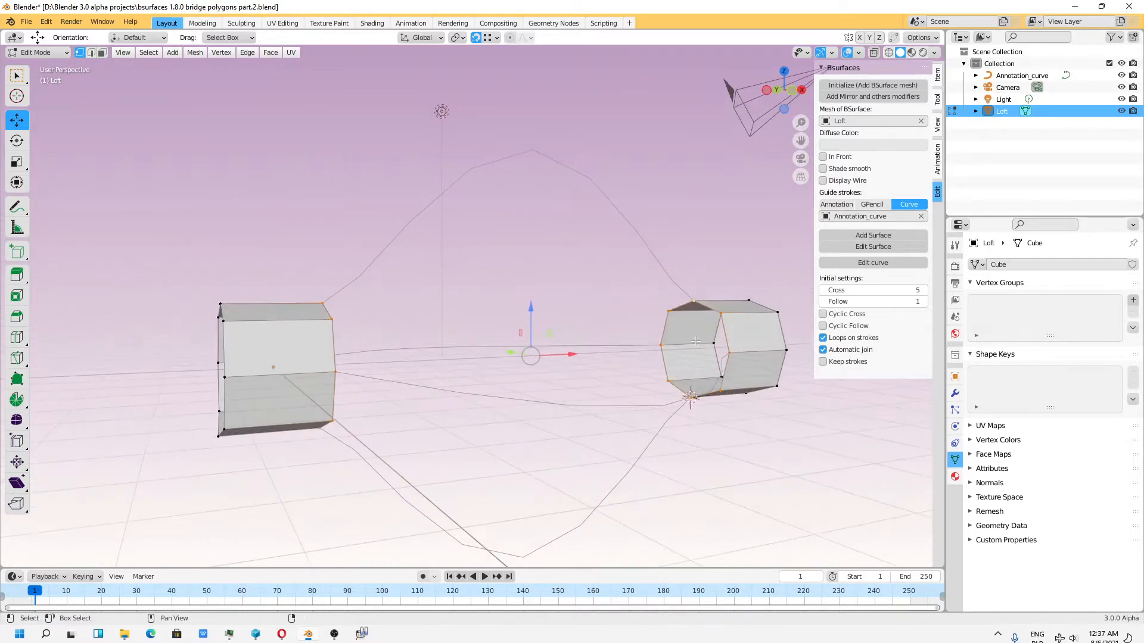
{"action": "middle_click_drag", "start_coordinate": [464, 302], "coordinate": [513, 286]}
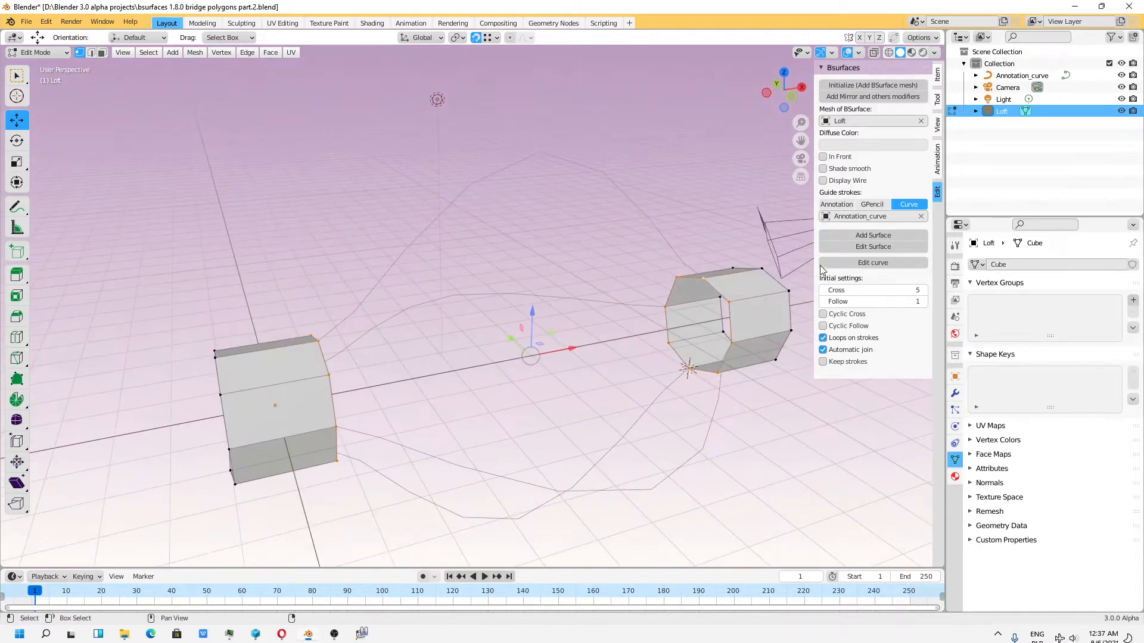
Add a Bsurfaces surface between the loops with Cyclic Cross on, Follow 2 and Stretch 0.99
{"action": "left_click", "coordinate": [873, 235]}
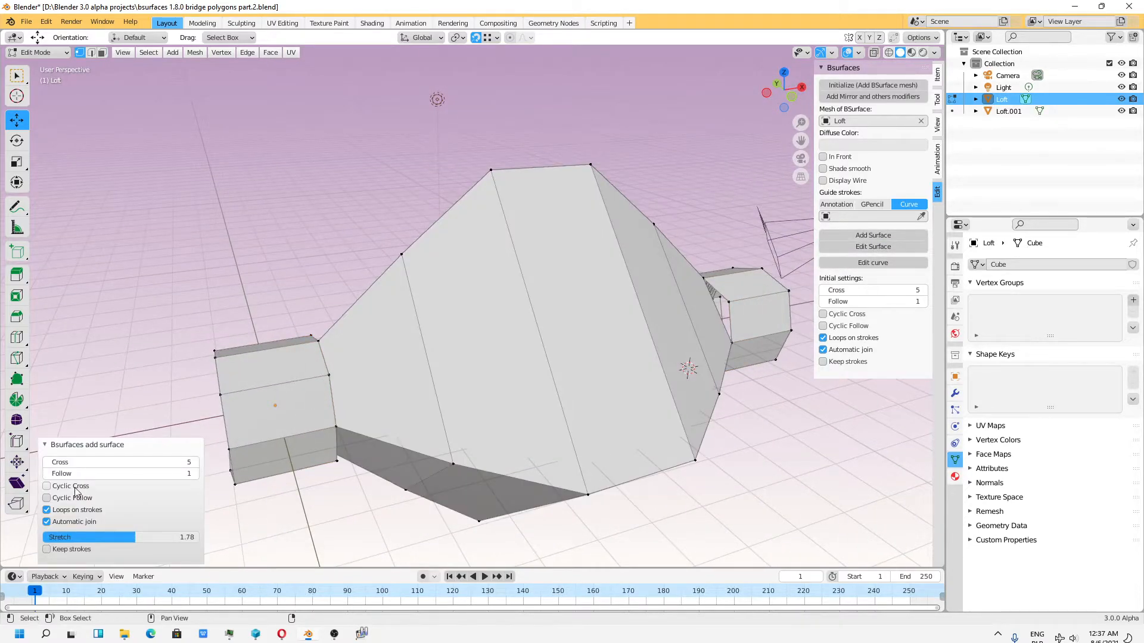
{"action": "left_click", "coordinate": [47, 487]}
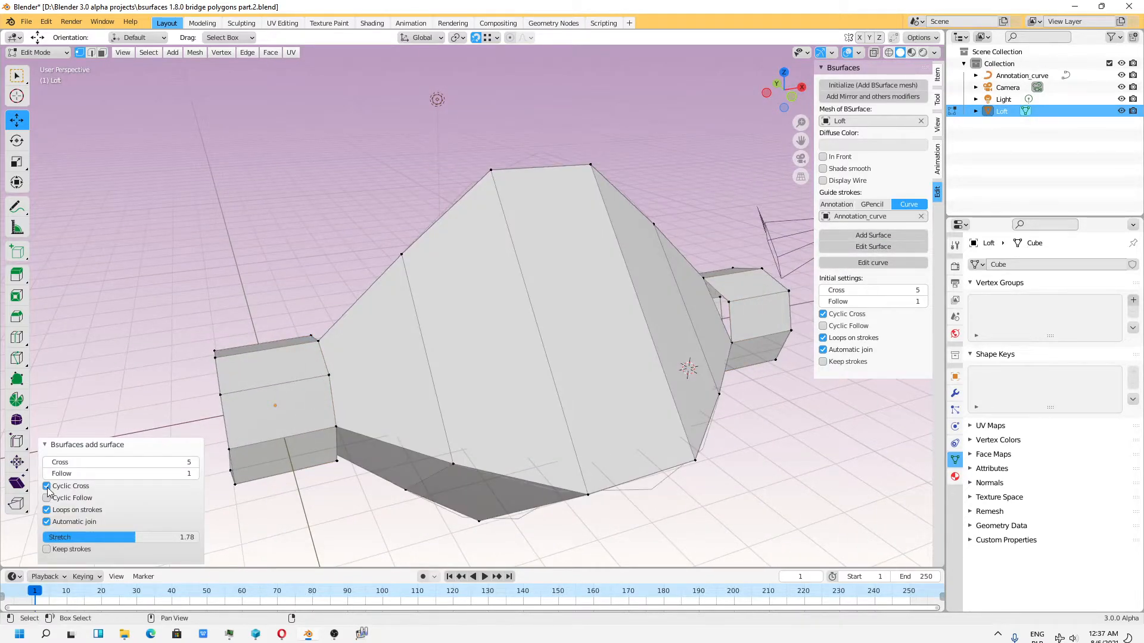
{"action": "left_click", "coordinate": [195, 474]}
{"action": "middle_click_drag", "start_coordinate": [362, 355], "coordinate": [325, 349]}
{"action": "left_click_drag", "start_coordinate": [132, 538], "coordinate": [98, 542]}
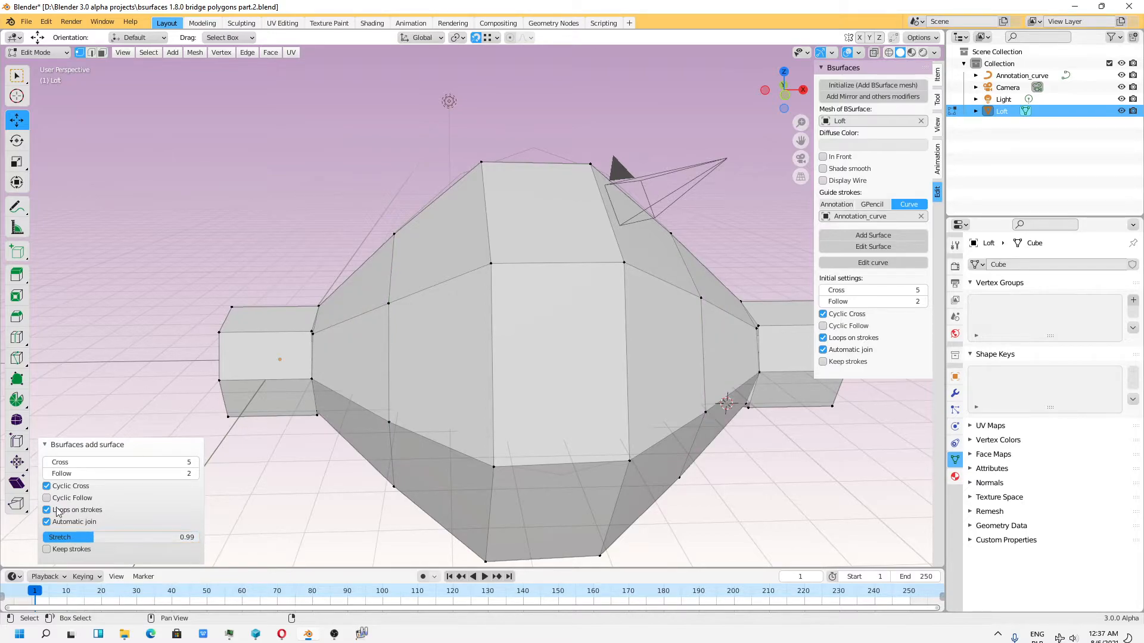
Compare the surface with Cyclic Follow, Loops on Strokes and Automatic Join each toggled, restoring every option
{"action": "left_click", "coordinate": [47, 498]}
{"action": "left_click", "coordinate": [47, 498]}
{"action": "left_click", "coordinate": [47, 510]}
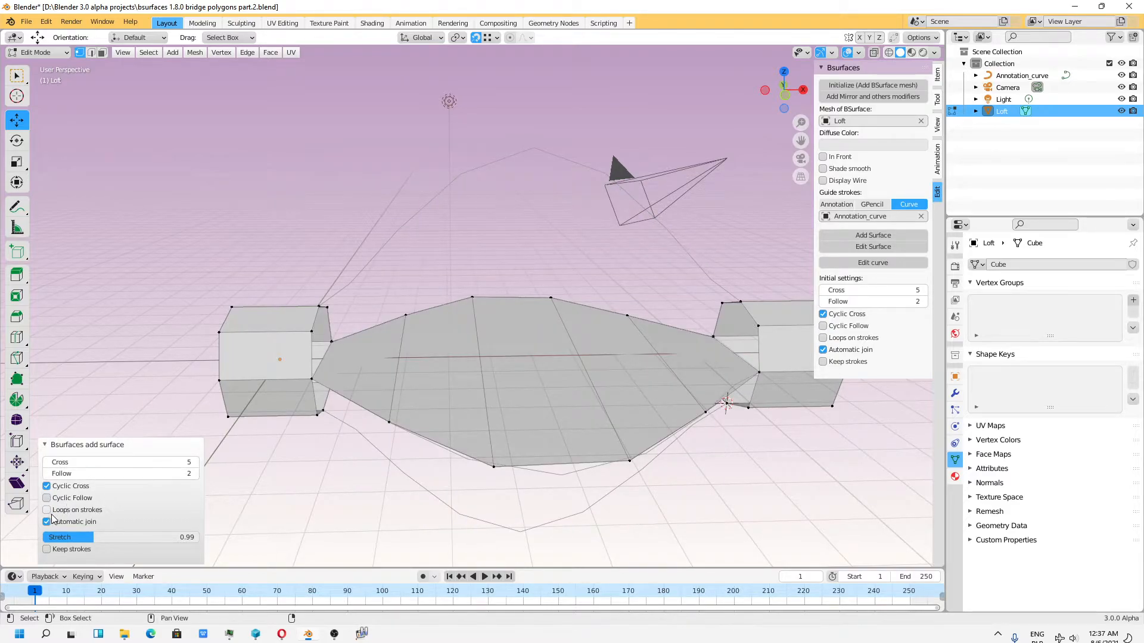
{"action": "left_click", "coordinate": [47, 509]}
{"action": "left_click", "coordinate": [47, 522]}
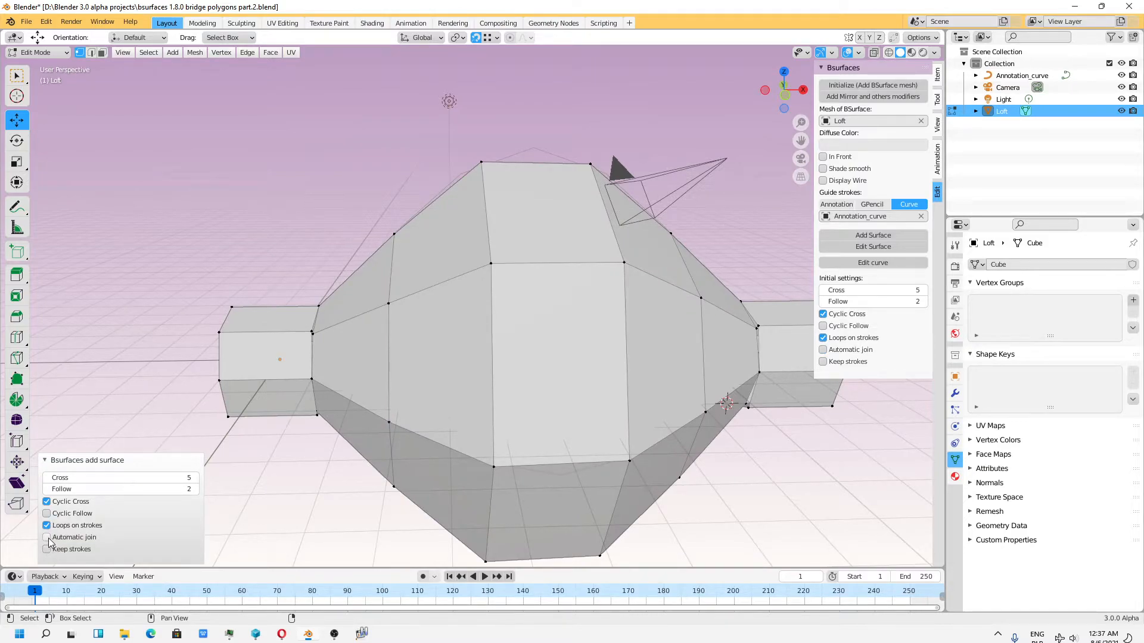
{"action": "left_click", "coordinate": [47, 537]}
Increase the new surface's Stretch and inspect where it meets the tubes
{"action": "left_click_drag", "start_coordinate": [89, 538], "coordinate": [144, 537]}
{"action": "middle_click_drag", "start_coordinate": [649, 430], "coordinate": [610, 431]}
{"action": "key", "text": "Left"}
{"action": "middle_click_drag", "start_coordinate": [756, 341], "coordinate": [639, 345], "text": "shift"}
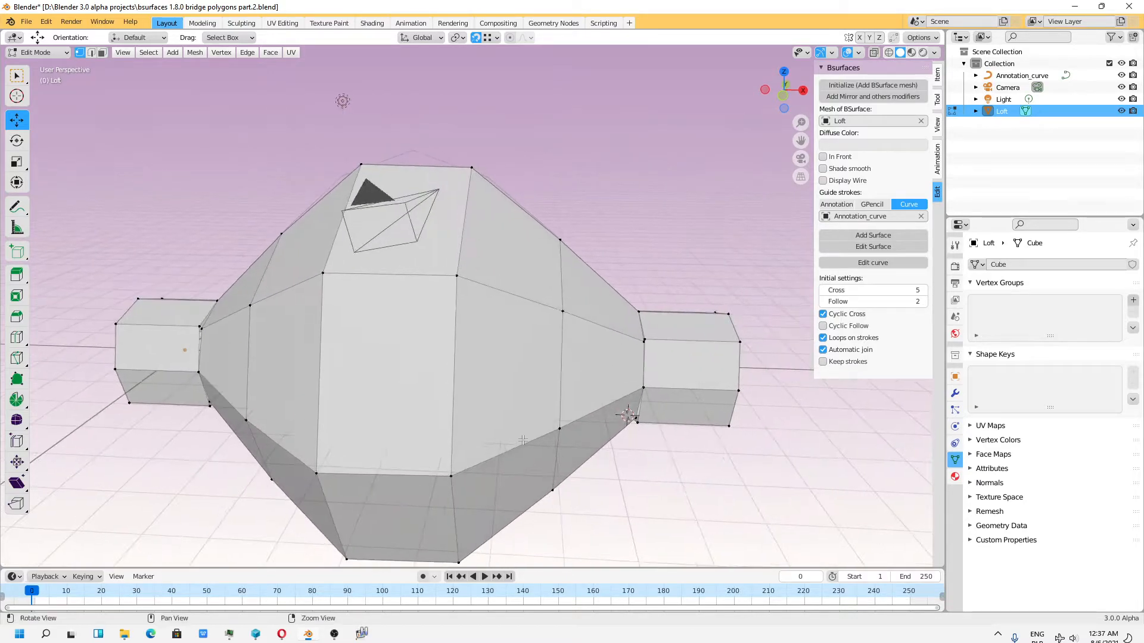
Try to bridge the edge loops where the new surface meets the right tube, then clear the edge selection
{"action": "scroll", "coordinate": [631, 341], "scroll_direction": "up", "scroll_amount": 8}
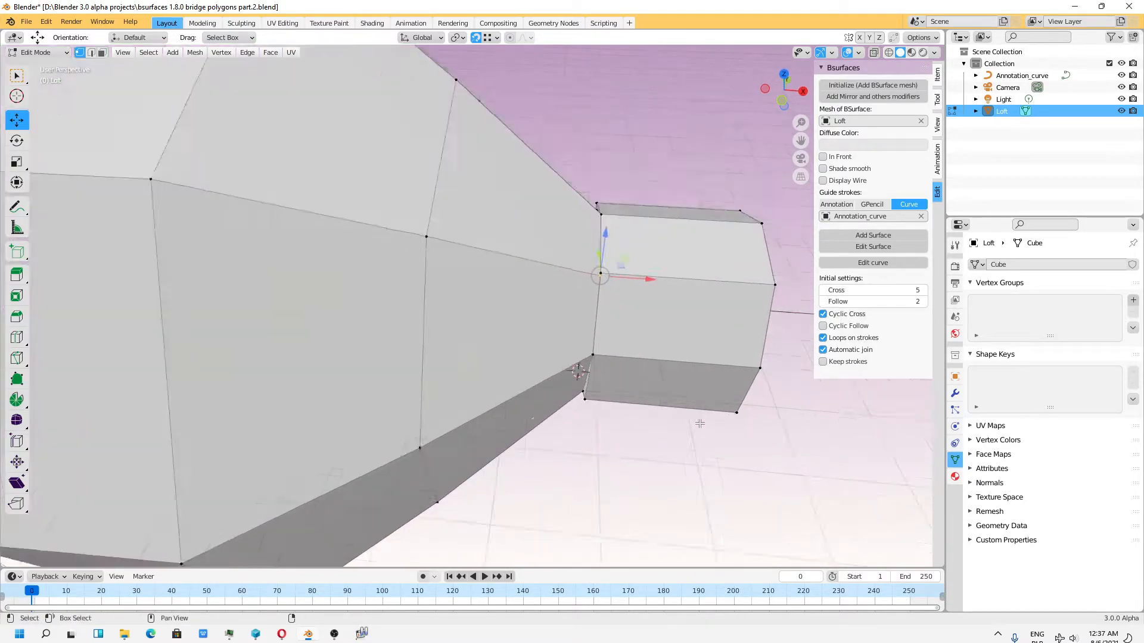
{"action": "middle_click_drag", "start_coordinate": [607, 436], "coordinate": [612, 447], "text": "shift"}
{"action": "left_click", "coordinate": [94, 54]}
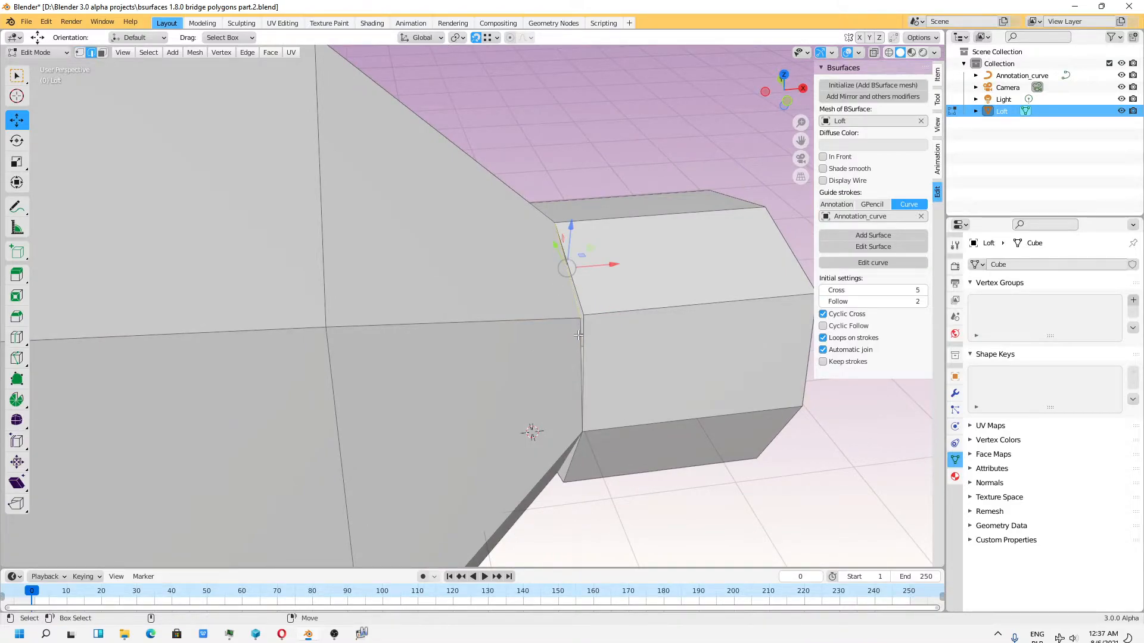
{"action": "left_click", "coordinate": [577, 335]}
{"action": "left_click", "coordinate": [577, 389]}
{"action": "left_click", "coordinate": [570, 297], "text": "alt+shift"}
{"action": "left_click", "coordinate": [569, 293], "text": "alt+shift"}
{"action": "left_click", "coordinate": [569, 293], "text": "alt+shift"}
{"action": "left_click", "coordinate": [582, 297], "text": "alt+shift"}
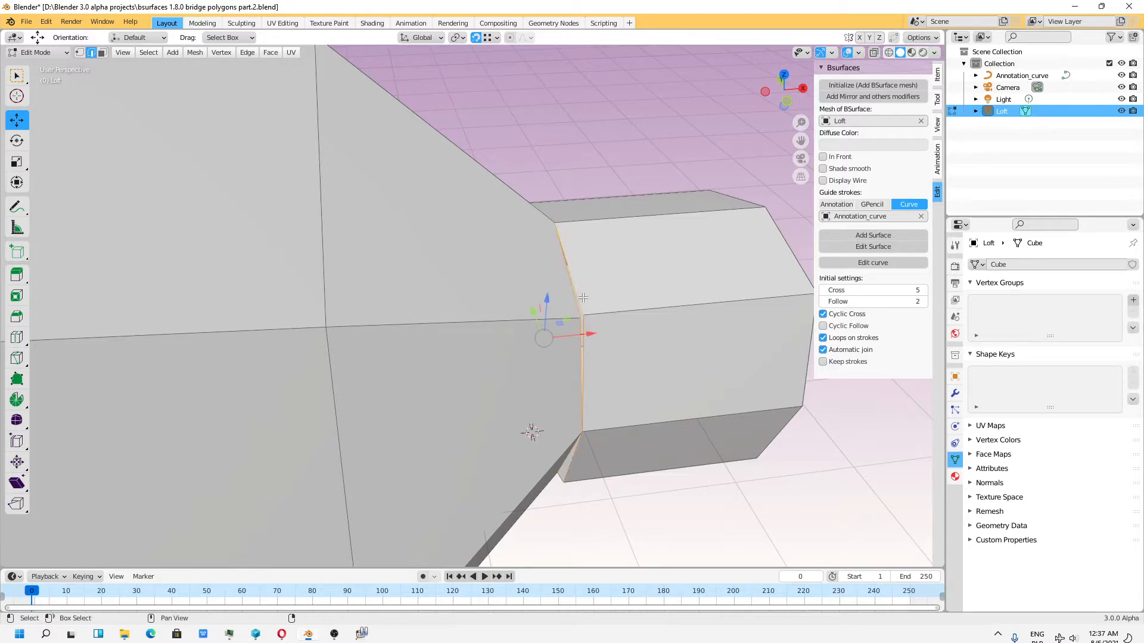
{"action": "key", "text": "ctrl+e"}
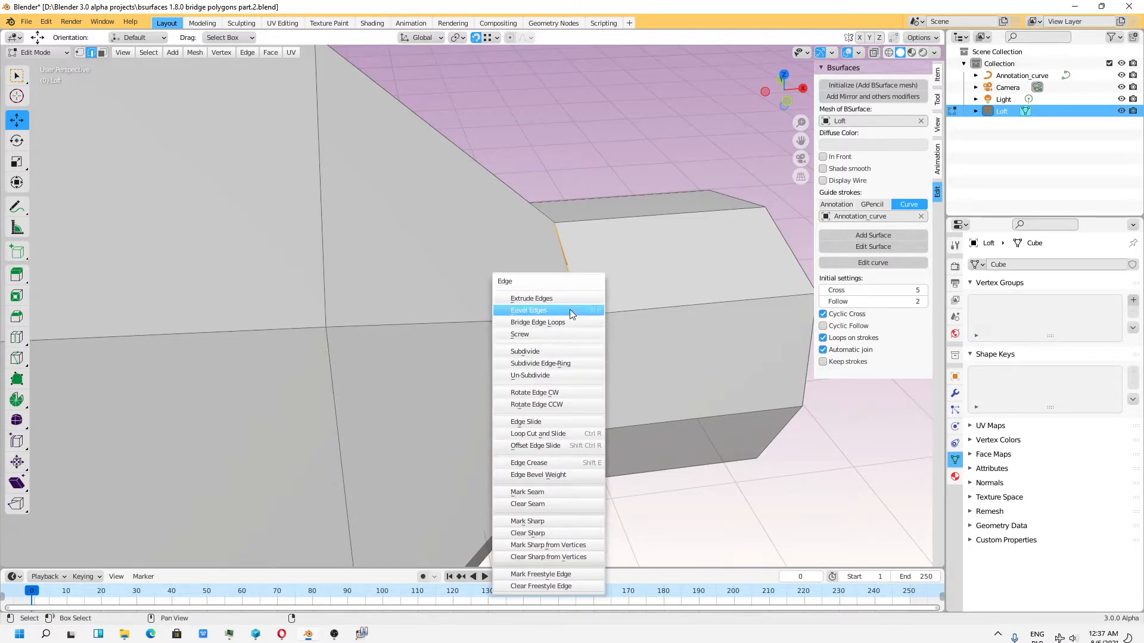
{"action": "left_click", "coordinate": [566, 322]}
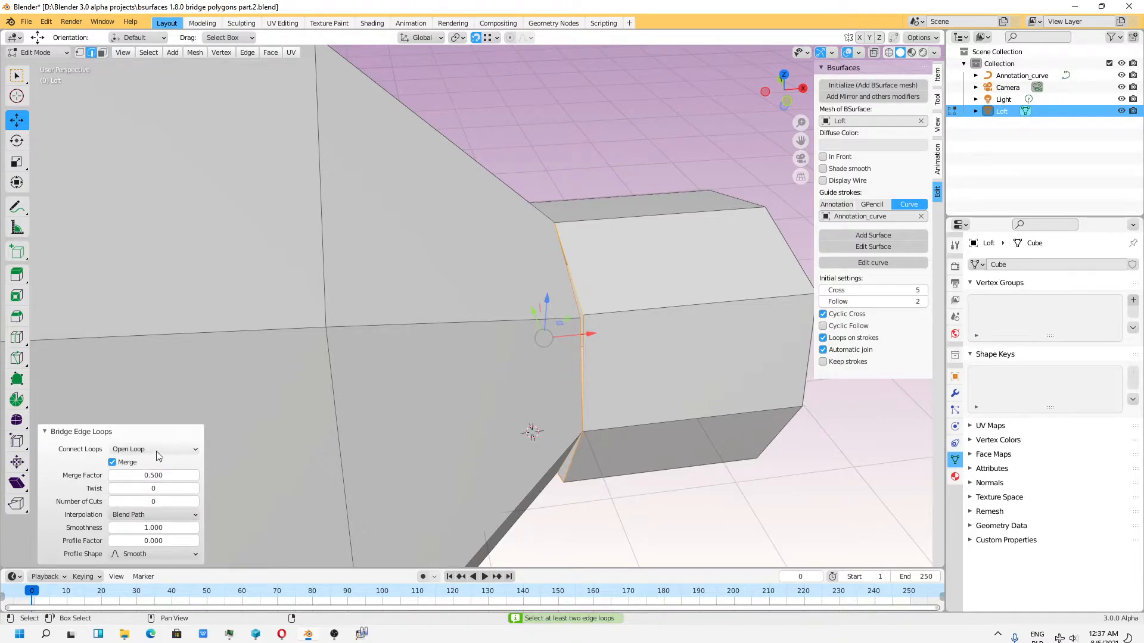
{"action": "middle_click_drag", "start_coordinate": [506, 405], "coordinate": [480, 286]}
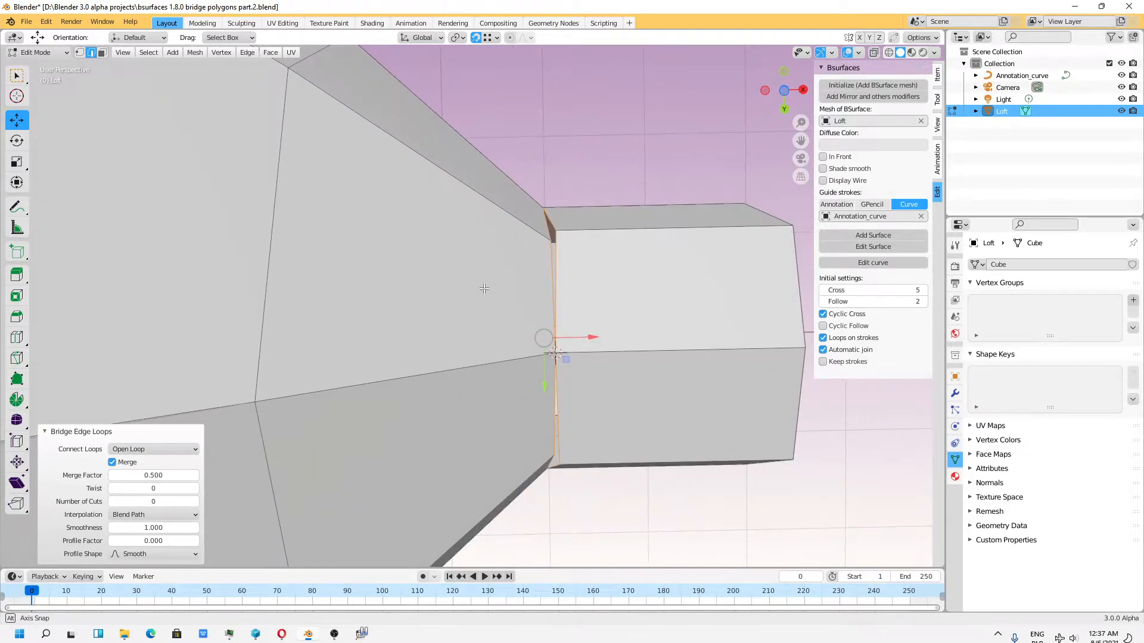
{"action": "key", "text": "ctrl+z"}
{"action": "key", "text": "ctrl+shift+z"}
{"action": "middle_click_drag", "start_coordinate": [558, 340], "coordinate": [520, 362]}
{"action": "key", "text": "alt+a"}
{"action": "key", "text": "alt+a"}
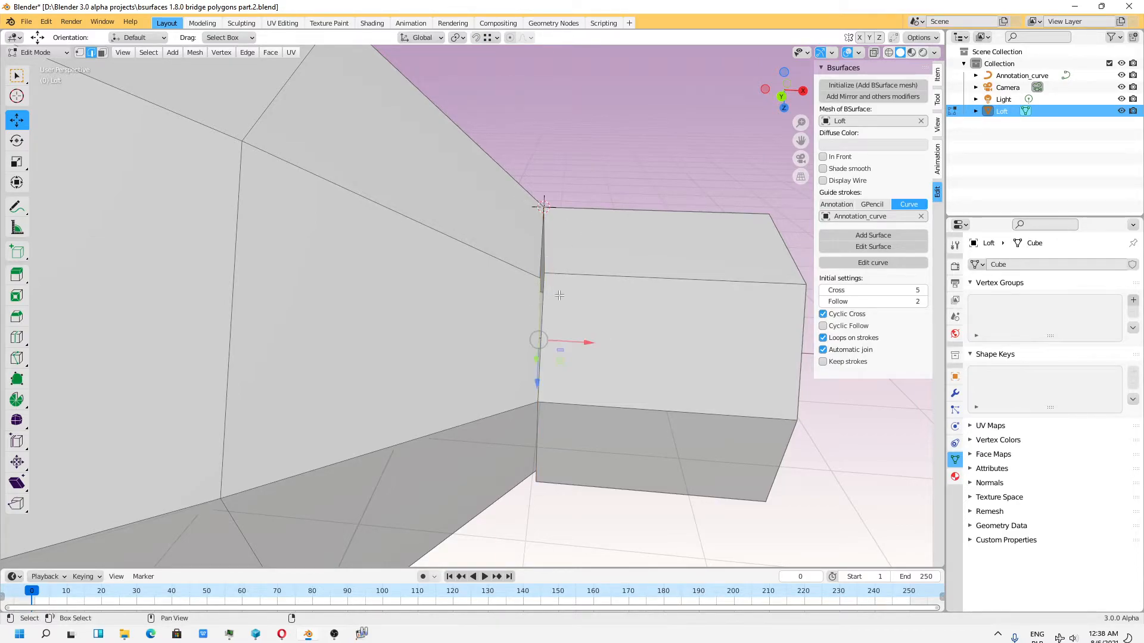
Turn on vertex snapping with Closest and Project onto Self, and enable automatic merging of vertices
{"action": "mouse_move", "coordinate": [568, 342]}
{"action": "left_mouse_down"}
{"action": "mouse_move", "coordinate": [554, 339]}
{"action": "mouse_move", "coordinate": [567, 345]}
{"action": "left_mouse_up"}
{"action": "mouse_move", "coordinate": [568, 345]}
{"action": "middle_mouse_down"}
{"action": "mouse_move", "coordinate": [570, 408]}
{"action": "mouse_move", "coordinate": [554, 333]}
{"action": "middle_mouse_up"}
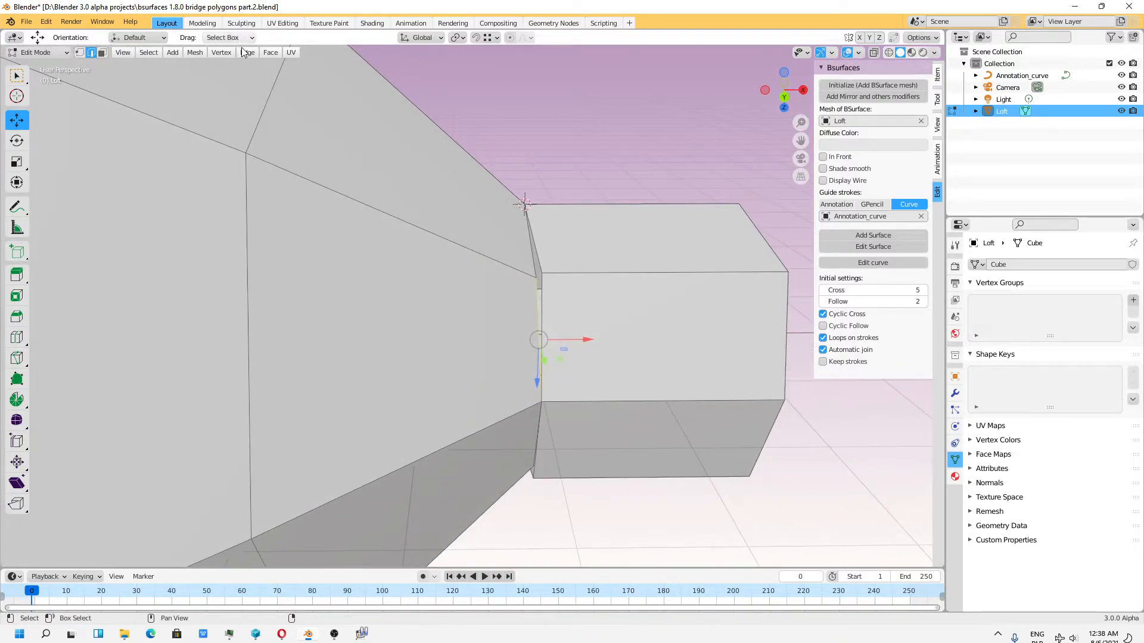
{"action": "left_click", "coordinate": [476, 37]}
{"action": "left_click", "coordinate": [488, 37]}
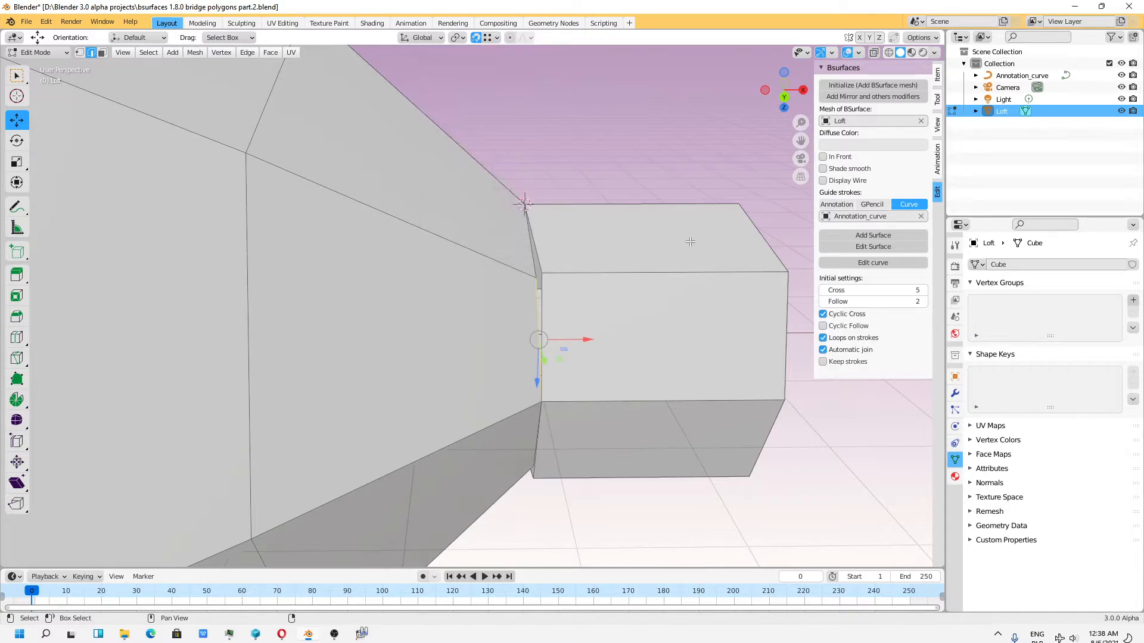
{"action": "left_click", "coordinate": [920, 37]}
{"action": "left_click_drag", "start_coordinate": [934, 167], "coordinate": [936, 167]}
{"action": "left_click", "coordinate": [492, 41]}
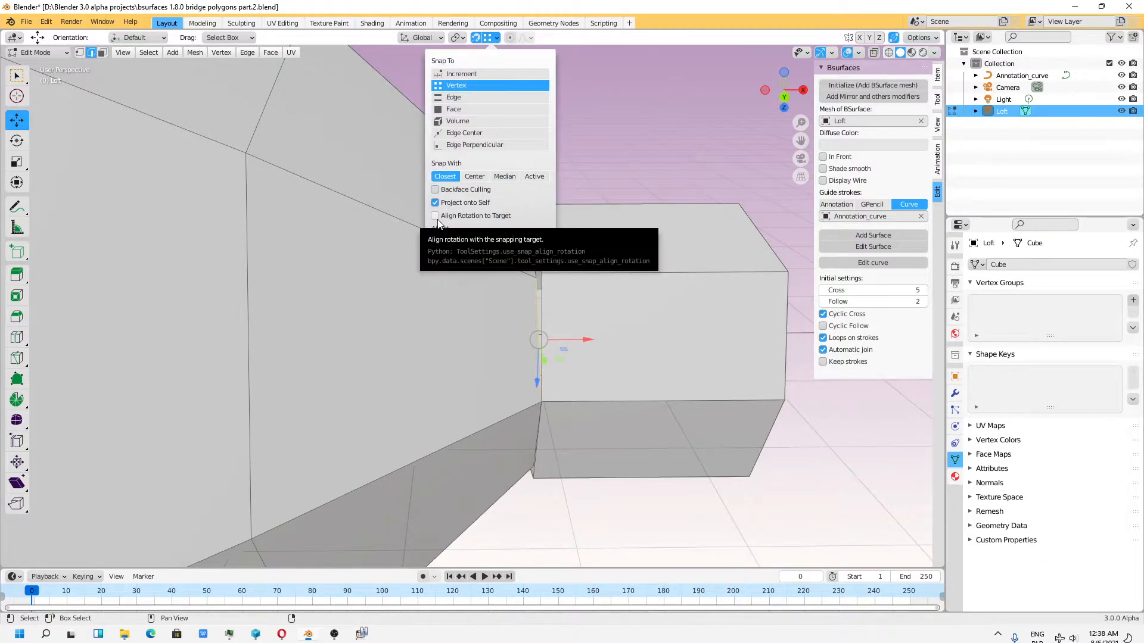
Snap the surface's first three loose seam vertices onto the right tube's matching corners to merge them
{"action": "left_click", "coordinate": [81, 53]}
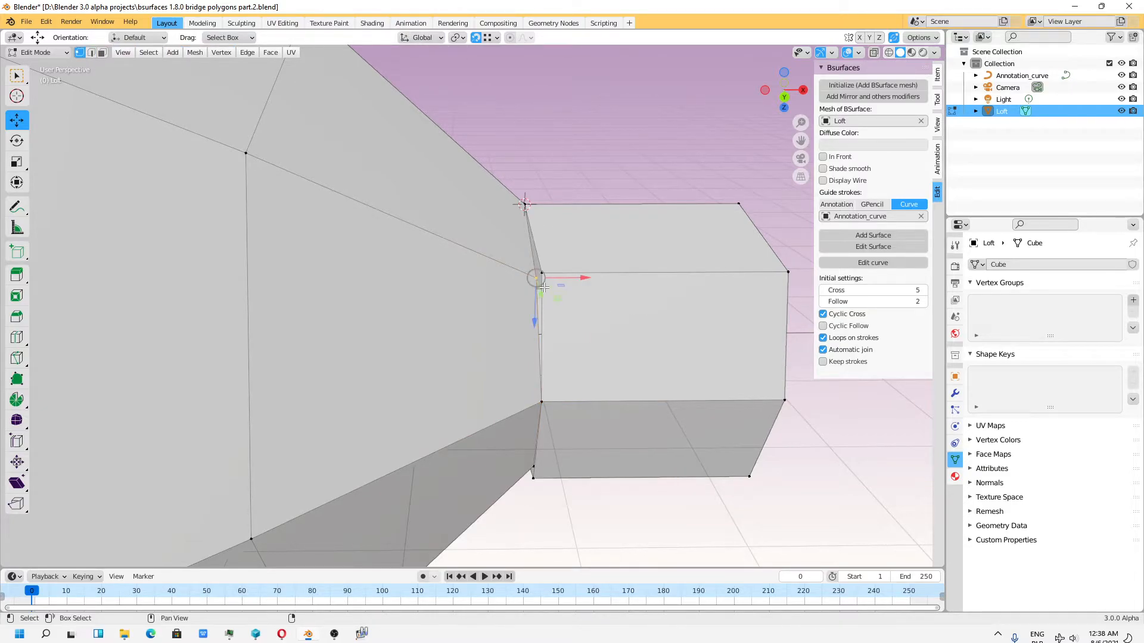
{"action": "left_click_drag", "start_coordinate": [532, 286], "coordinate": [538, 290]}
{"action": "left_click", "coordinate": [540, 399]}
{"action": "left_click_drag", "start_coordinate": [542, 402], "coordinate": [539, 402]}
{"action": "middle_click_drag", "start_coordinate": [615, 411], "coordinate": [608, 333]}
{"action": "left_click", "coordinate": [540, 522]}
{"action": "middle_click_drag", "start_coordinate": [618, 460], "coordinate": [617, 311], "text": "shift"}
{"action": "left_click_drag", "start_coordinate": [541, 374], "coordinate": [543, 382]}
Merge the remaining loose seam vertices around the far side of the right joint by snapping them to the tube's corners
{"action": "middle_click_drag", "start_coordinate": [581, 447], "coordinate": [495, 381]}
{"action": "left_click", "coordinate": [398, 320]}
{"action": "left_click_drag", "start_coordinate": [411, 328], "coordinate": [410, 322]}
{"action": "middle_click_drag", "start_coordinate": [453, 333], "coordinate": [438, 375]}
{"action": "left_click", "coordinate": [442, 402]}
{"action": "left_click_drag", "start_coordinate": [453, 408], "coordinate": [452, 407]}
{"action": "left_click", "coordinate": [420, 231]}
{"action": "left_click_drag", "start_coordinate": [433, 238], "coordinate": [430, 245]}
Snap three of the surface's loose vertices at the left joint onto the left tube's matching corners to merge them
{"action": "scroll", "coordinate": [430, 246], "scroll_direction": "down", "scroll_amount": 5}
{"action": "middle_click_drag", "start_coordinate": [430, 246], "coordinate": [649, 209]}
{"action": "middle_click_drag", "start_coordinate": [301, 186], "coordinate": [431, 261]}
{"action": "scroll", "coordinate": [431, 261], "scroll_direction": "down", "scroll_amount": 2}
{"action": "middle_click_drag", "start_coordinate": [334, 266], "coordinate": [417, 262]}
{"action": "scroll", "coordinate": [297, 326], "scroll_direction": "up", "scroll_amount": 2}
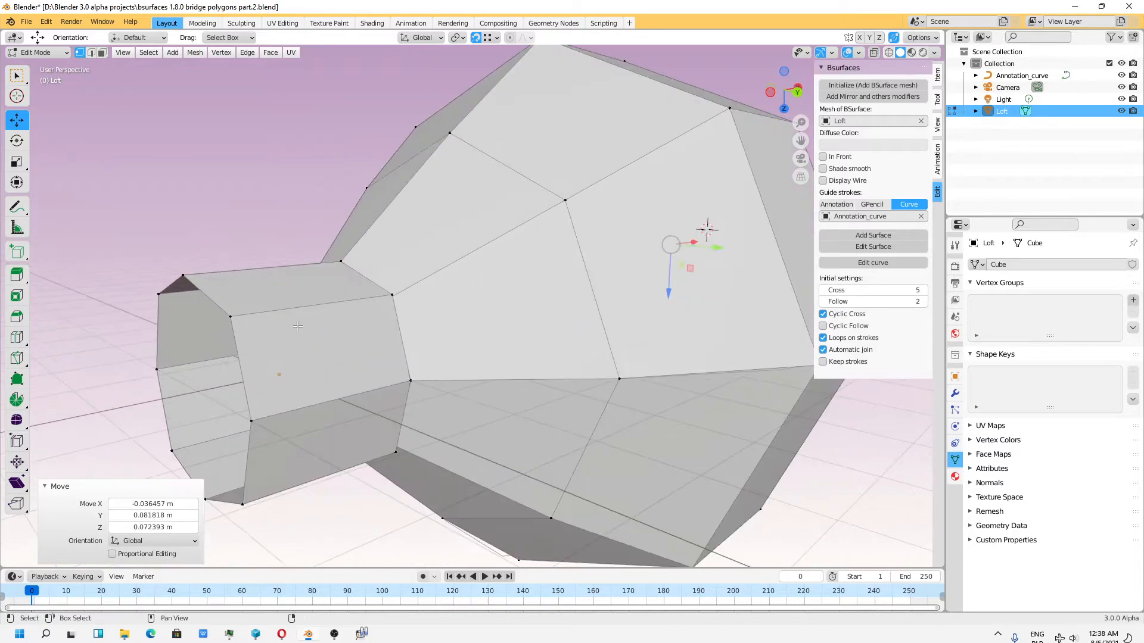
{"action": "left_click", "coordinate": [391, 294]}
{"action": "left_click_drag", "start_coordinate": [392, 294], "coordinate": [387, 299]}
{"action": "left_click", "coordinate": [411, 380]}
{"action": "left_click_drag", "start_coordinate": [406, 383], "coordinate": [400, 384]}
{"action": "left_click", "coordinate": [395, 453]}
{"action": "left_click_drag", "start_coordinate": [390, 453], "coordinate": [386, 446]}
{"action": "middle_click_drag", "start_coordinate": [386, 446], "coordinate": [530, 366]}
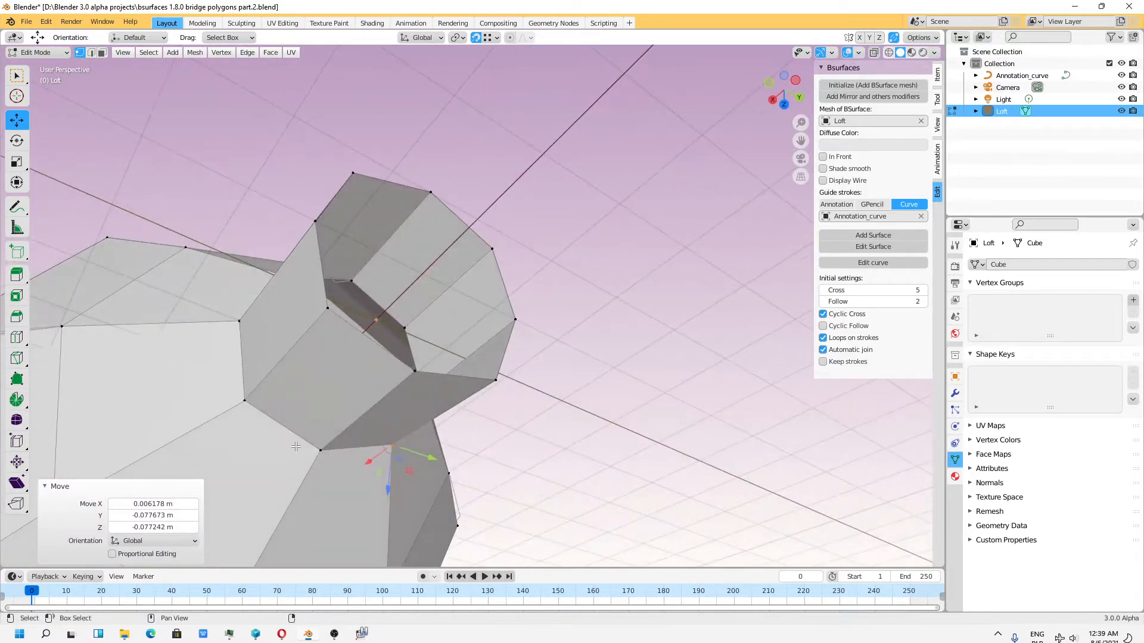
Merge the other loose seam vertices around the left joint by snapping them onto the tube's corners
{"action": "left_click", "coordinate": [301, 450]}
{"action": "left_click_drag", "start_coordinate": [309, 450], "coordinate": [312, 447]}
{"action": "left_click", "coordinate": [240, 407]}
{"action": "left_click_drag", "start_coordinate": [233, 397], "coordinate": [243, 397]}
{"action": "left_click", "coordinate": [240, 328]}
{"action": "middle_click_drag", "start_coordinate": [238, 330], "coordinate": [238, 417]}
{"action": "left_click_drag", "start_coordinate": [242, 318], "coordinate": [245, 315]}
{"action": "left_click", "coordinate": [256, 236]}
{"action": "scroll", "coordinate": [262, 238], "scroll_direction": "down", "scroll_amount": 6}
{"action": "middle_click_drag", "start_coordinate": [560, 229], "coordinate": [442, 223]}
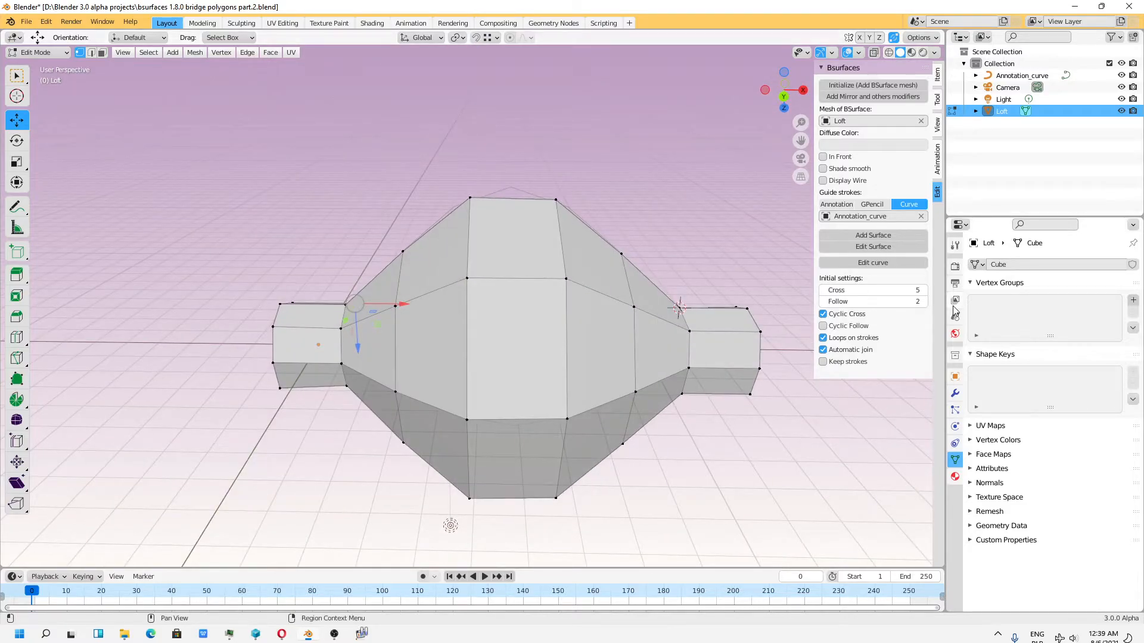
Add a Subdivision Surface modifier to Loft and display its result on the editing cage
{"action": "left_click", "coordinate": [955, 393]}
{"action": "left_click", "coordinate": [1013, 264]}
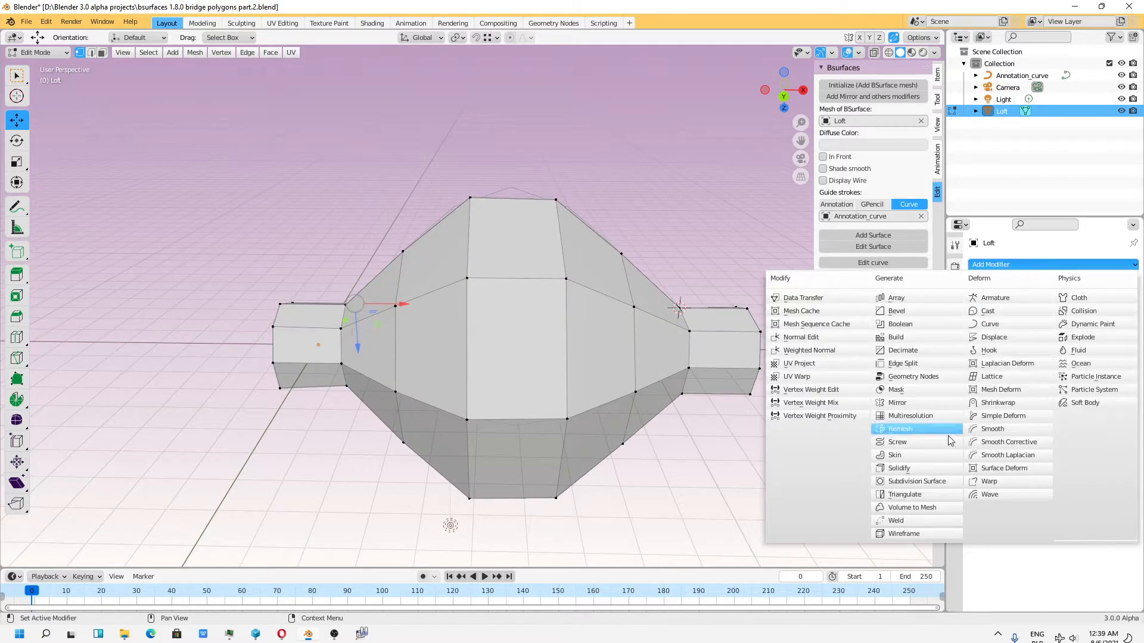
{"action": "left_click", "coordinate": [916, 481]}
{"action": "middle_click_drag", "start_coordinate": [680, 427], "coordinate": [727, 471]}
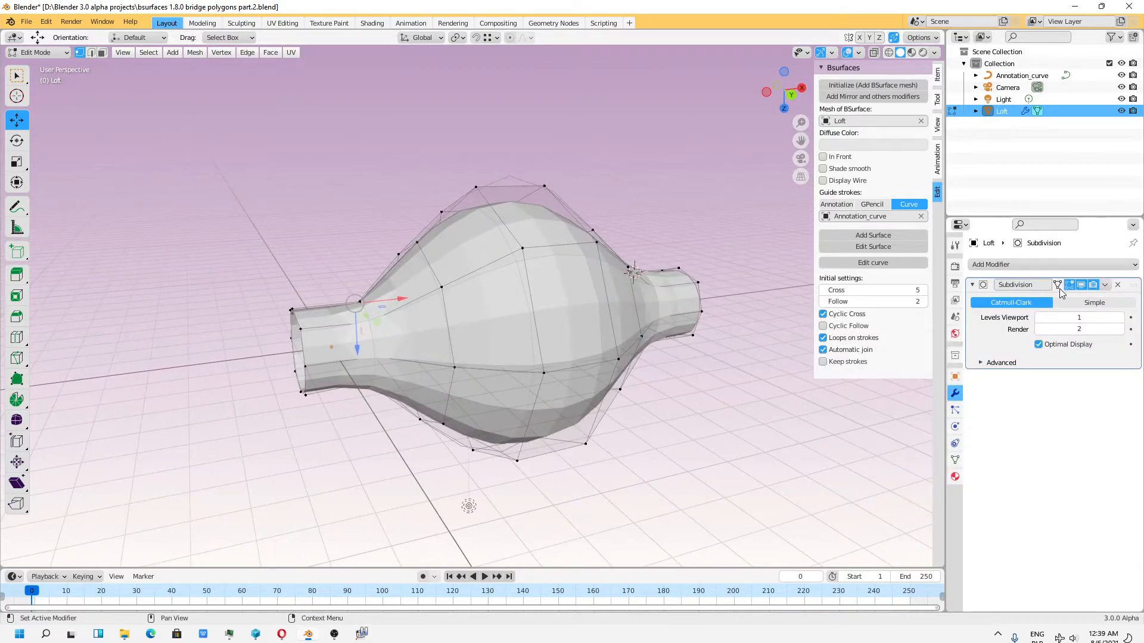
{"action": "left_click", "coordinate": [1058, 286]}
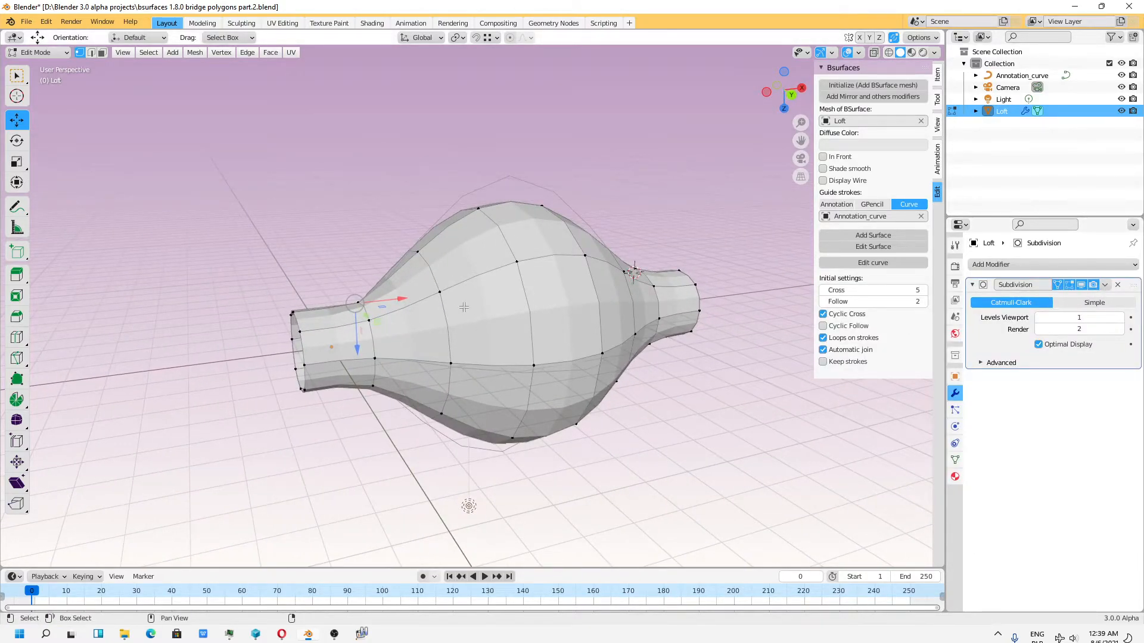
Apply an edge crease to the edge loop where the bulge joins the left tube
{"action": "scroll", "coordinate": [238, 177], "scroll_direction": "up", "scroll_amount": 4}
{"action": "left_click", "coordinate": [91, 52]}
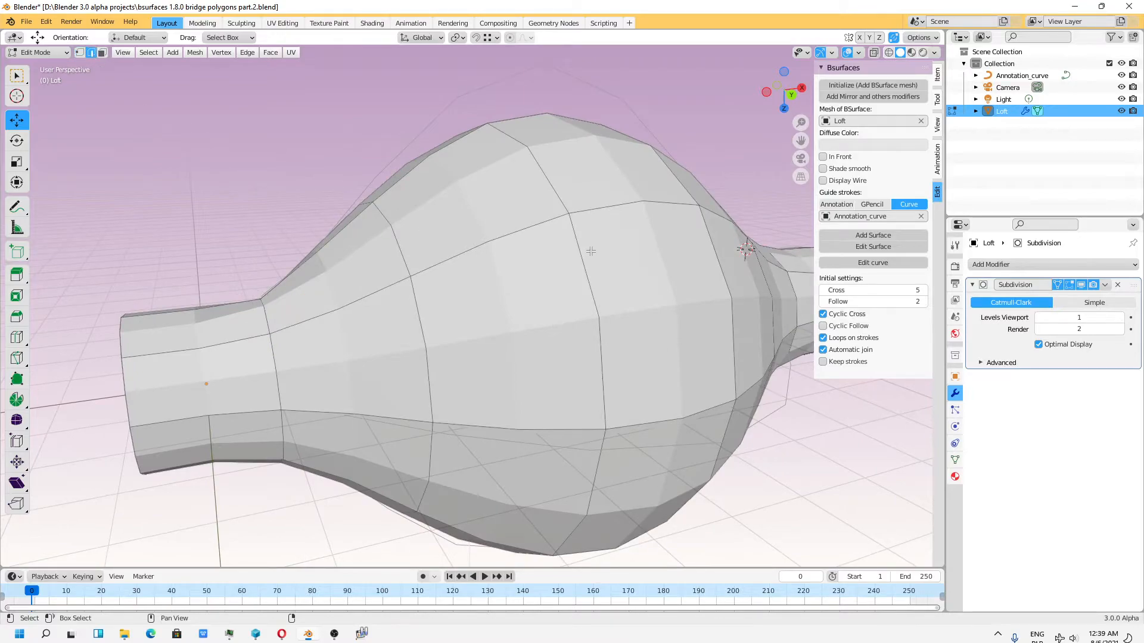
{"action": "scroll", "coordinate": [383, 205], "scroll_direction": "down", "scroll_amount": 3}
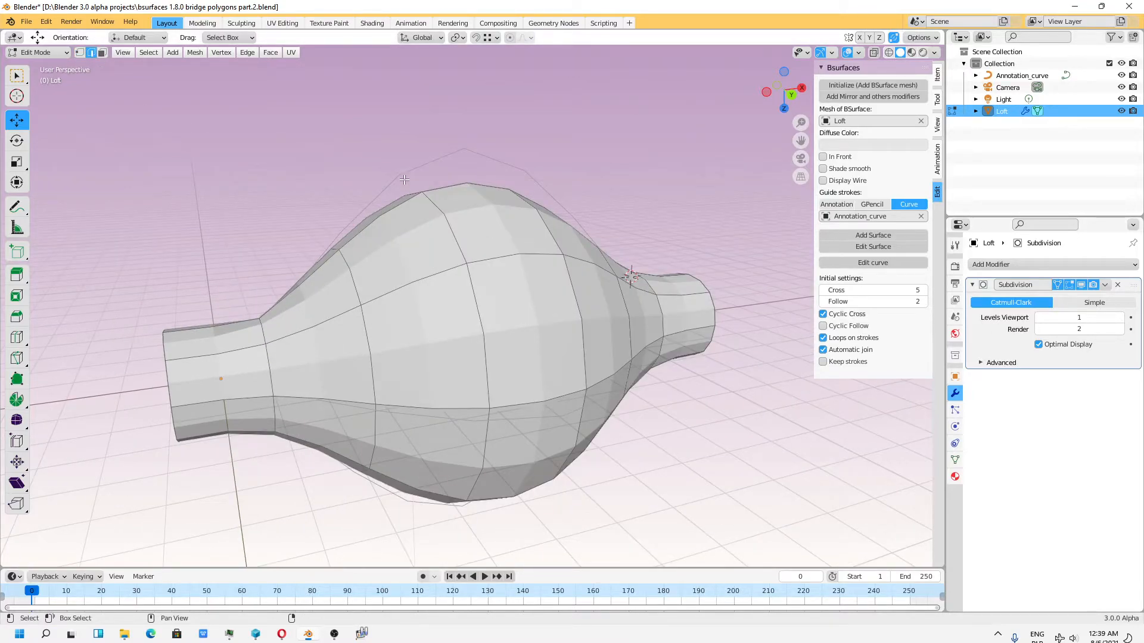
{"action": "middle_click_drag", "start_coordinate": [264, 341], "coordinate": [305, 362]}
{"action": "left_click", "coordinate": [306, 361], "text": "alt"}
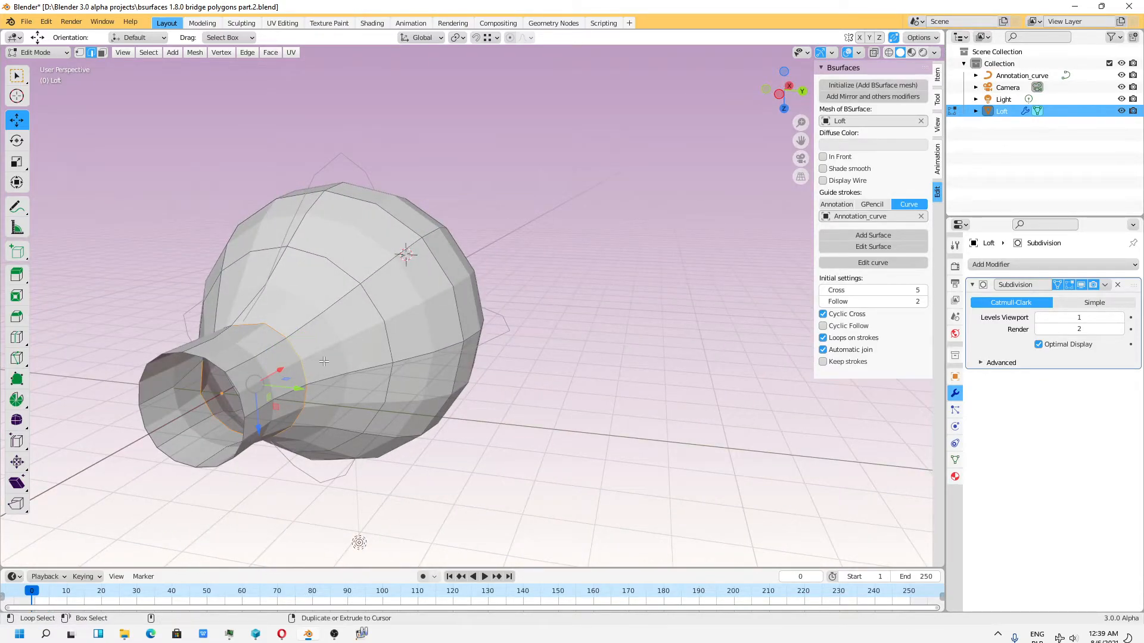
{"action": "key", "text": "ctrl+e"}
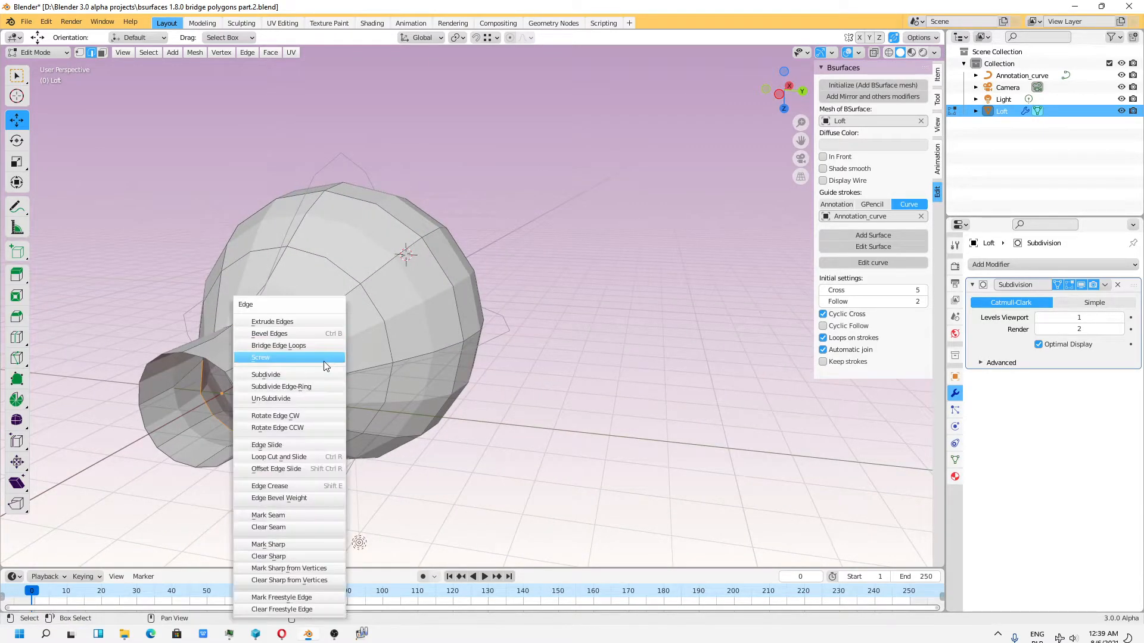
{"action": "left_click", "coordinate": [298, 486]}
{"action": "left_click", "coordinate": [472, 442]}
In Object Mode, hide Annotation_curve, add the Disable in Viewports toggles to the outliner, and unhide the curve
{"action": "middle_click_drag", "start_coordinate": [473, 442], "coordinate": [545, 502]}
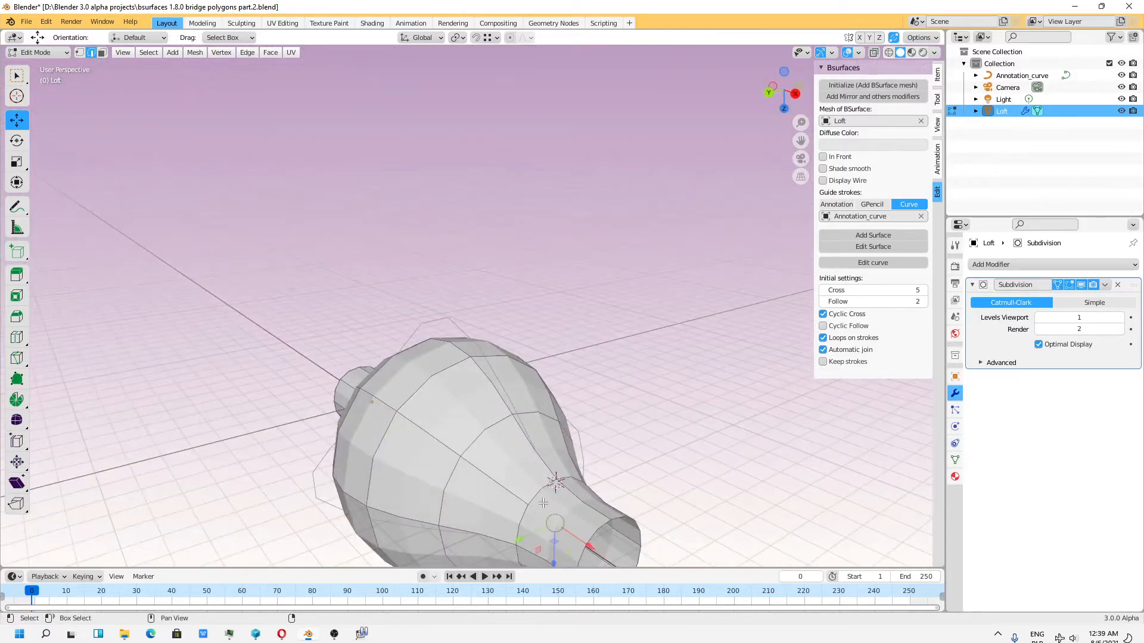
{"action": "middle_click_drag", "start_coordinate": [462, 321], "coordinate": [398, 200]}
{"action": "left_click", "coordinate": [37, 52]}
{"action": "left_click", "coordinate": [37, 65]}
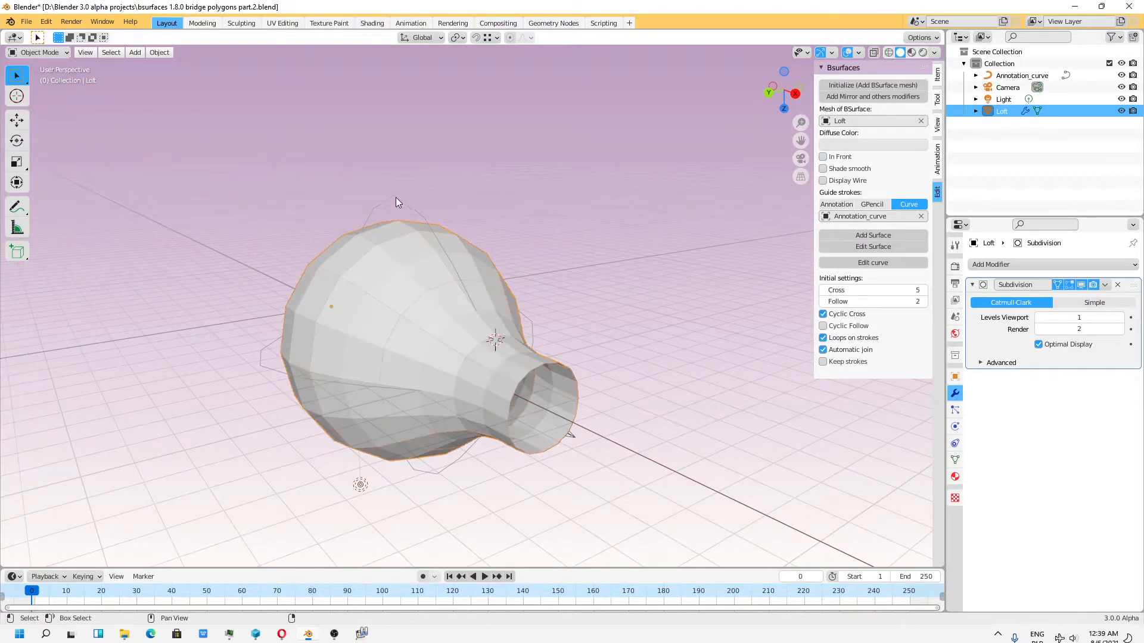
{"action": "left_click", "coordinate": [398, 197]}
{"action": "left_click", "coordinate": [1121, 75]}
{"action": "left_click", "coordinate": [1114, 37]}
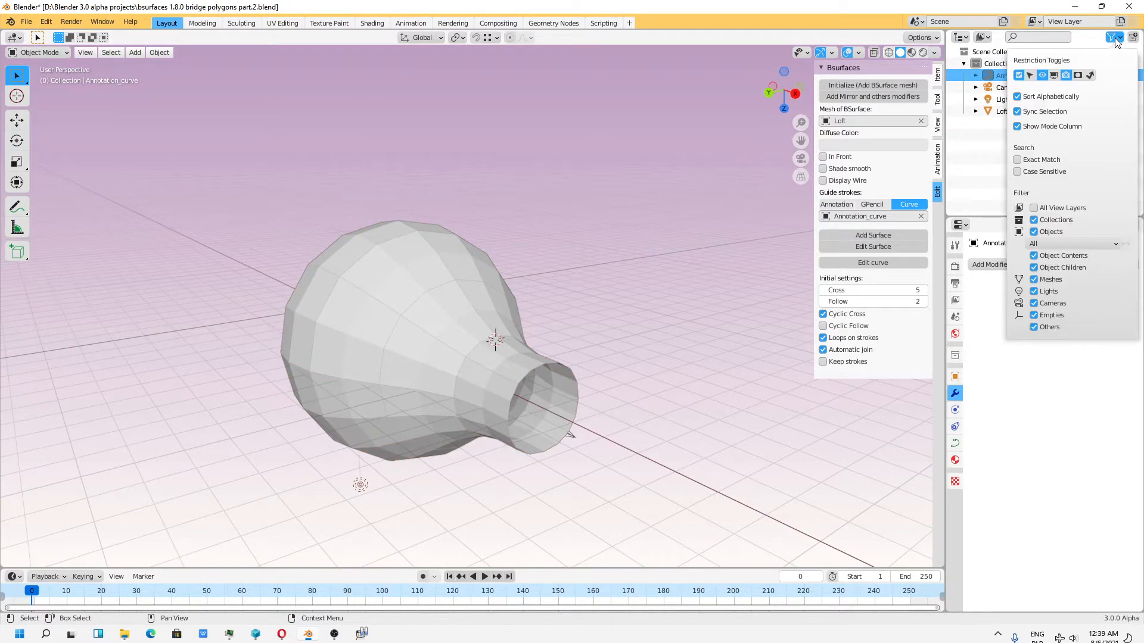
{"action": "left_click", "coordinate": [1055, 76]}
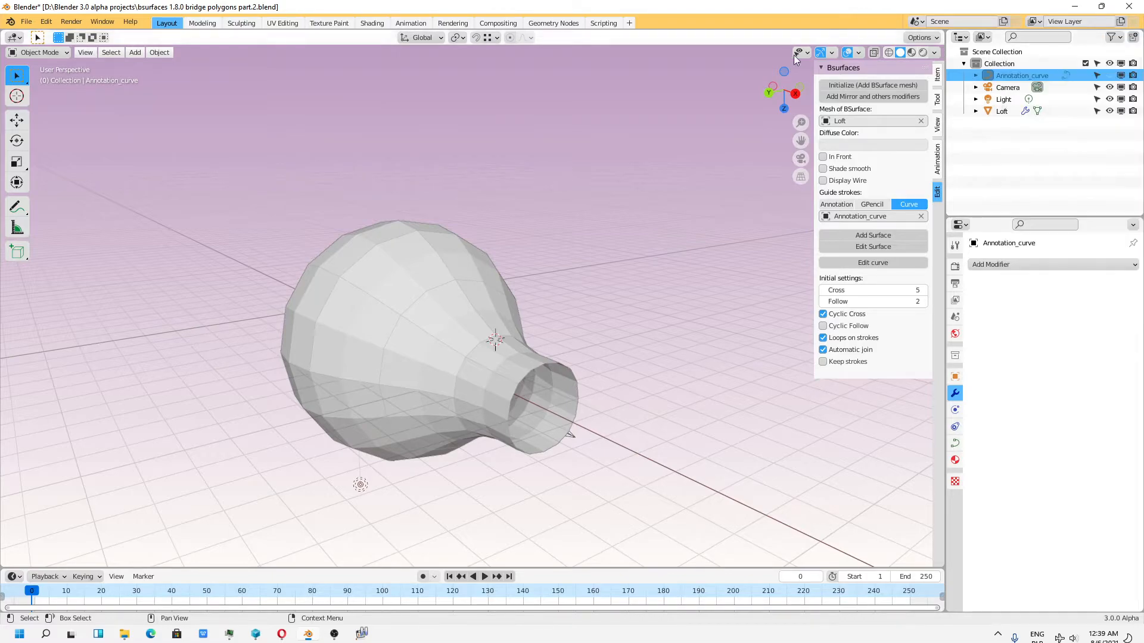
{"action": "left_click", "coordinate": [1109, 75]}
Return to editing Loft and crease the edge loop at the right tube with a factor of 1.000
{"action": "middle_click_drag", "start_coordinate": [459, 305], "coordinate": [505, 315]}
{"action": "left_click", "coordinate": [505, 315]}
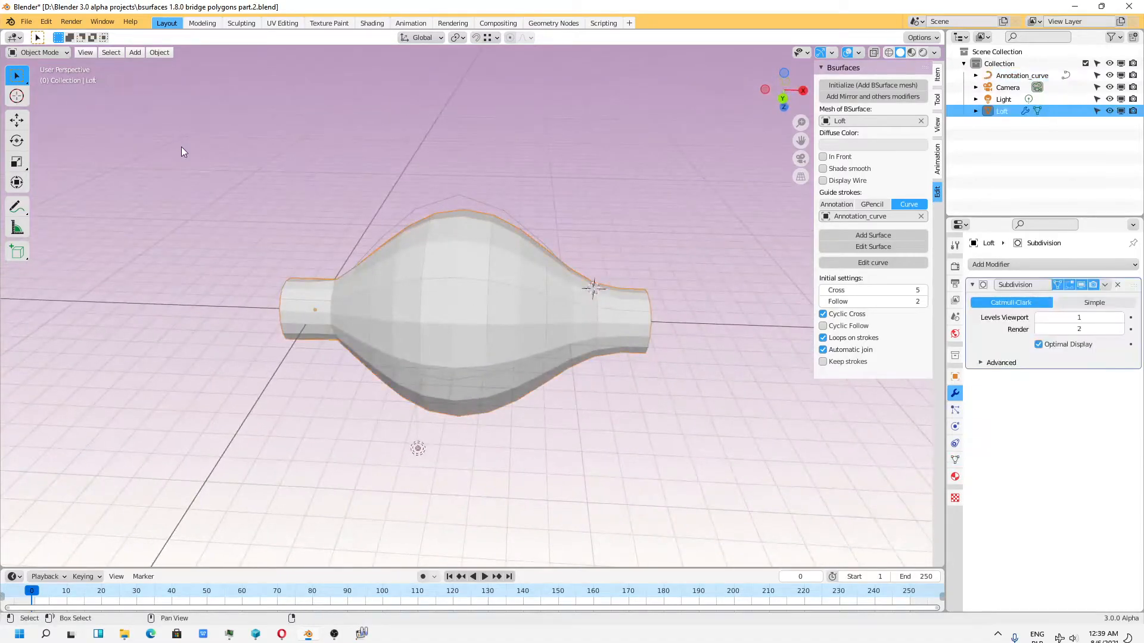
{"action": "left_click", "coordinate": [39, 52]}
{"action": "left_click", "coordinate": [38, 79]}
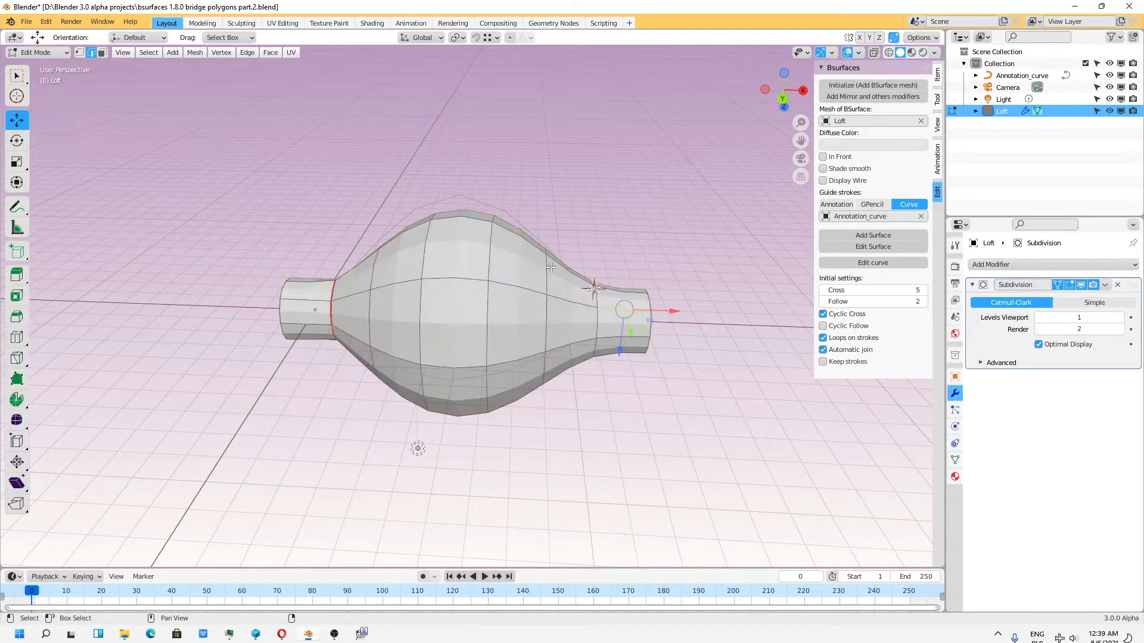
{"action": "scroll", "coordinate": [621, 311], "scroll_direction": "up", "scroll_amount": 4}
{"action": "middle_click_drag", "start_coordinate": [573, 341], "coordinate": [465, 322]}
{"action": "key", "text": "ctrl+e"}
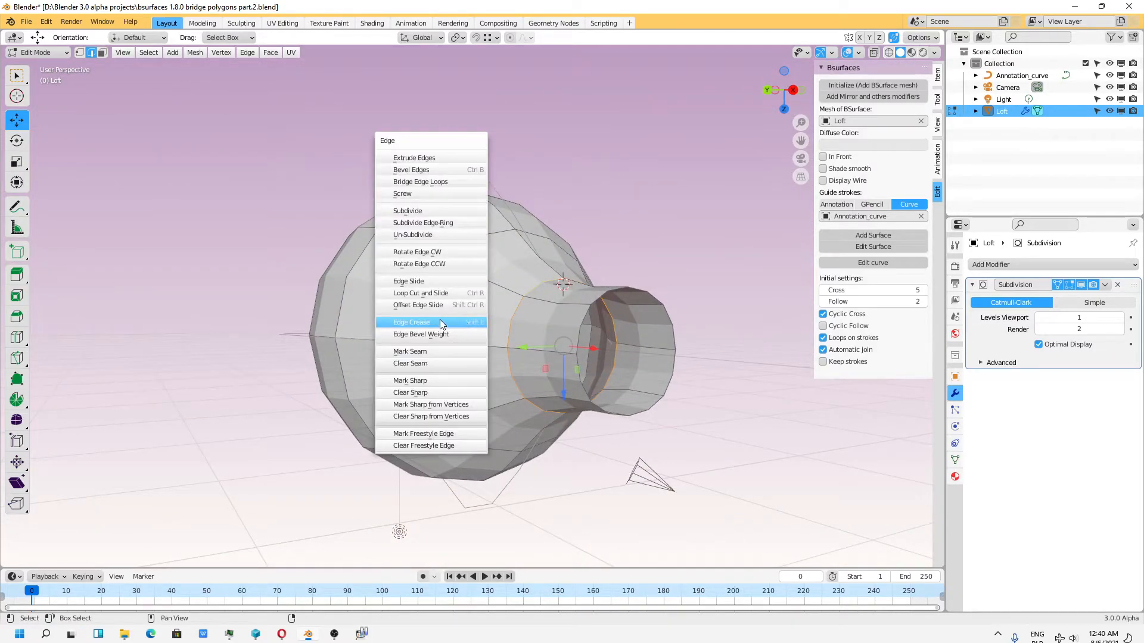
{"action": "left_click", "coordinate": [440, 323]}
{"action": "left_click", "coordinate": [401, 246]}
Select all of Loft's faces and shade them smooth
{"action": "middle_click_drag", "start_coordinate": [462, 255], "coordinate": [560, 294]}
{"action": "scroll", "coordinate": [561, 292], "scroll_direction": "down", "scroll_amount": 4}
{"action": "middle_click_drag", "start_coordinate": [387, 331], "coordinate": [417, 342]}
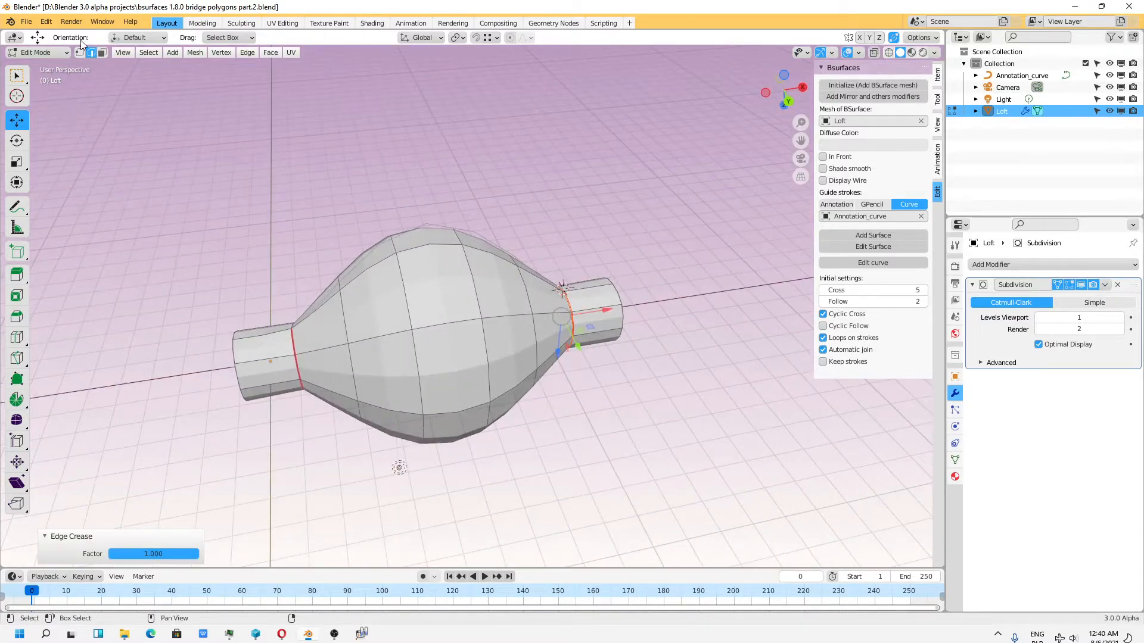
{"action": "left_click", "coordinate": [102, 53]}
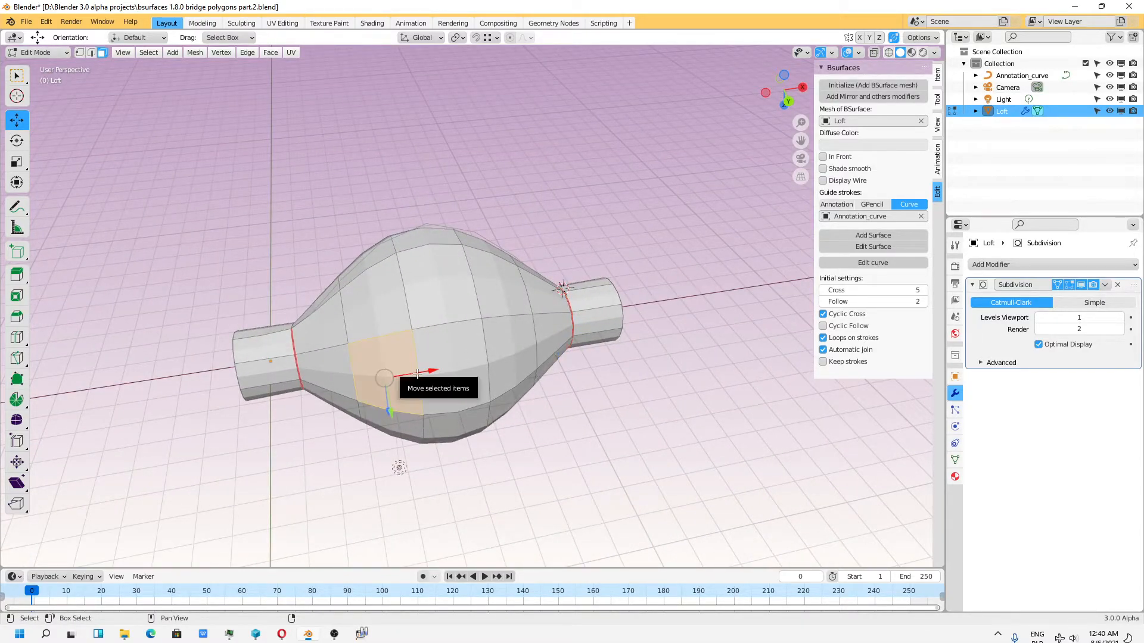
{"action": "key", "text": "KP_Decimal"}
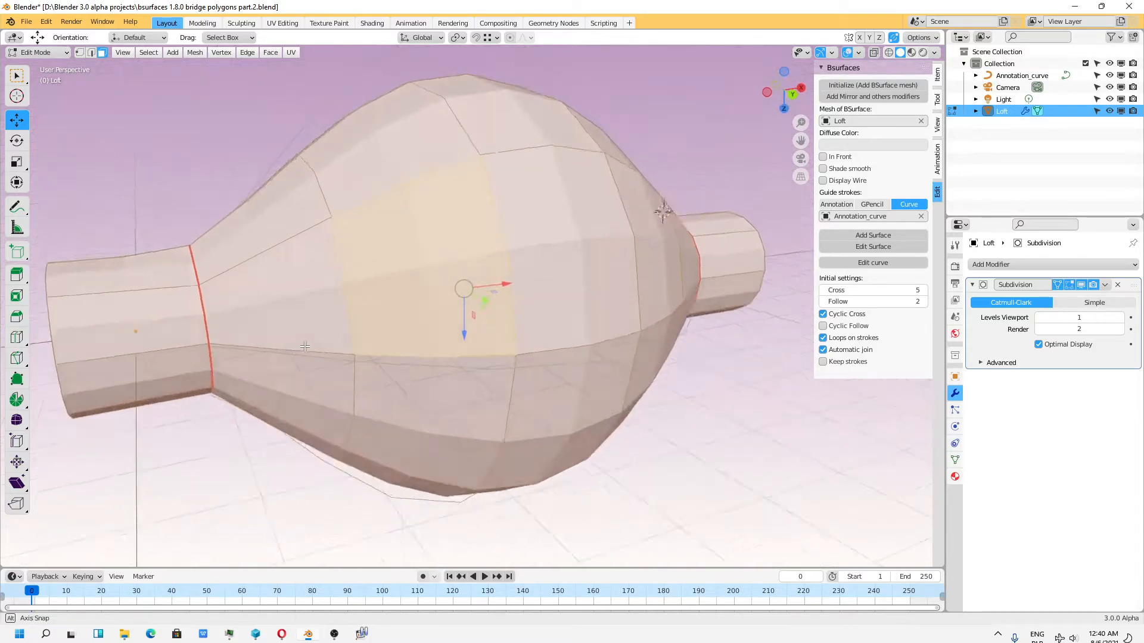
{"action": "left_click", "coordinate": [195, 52]}
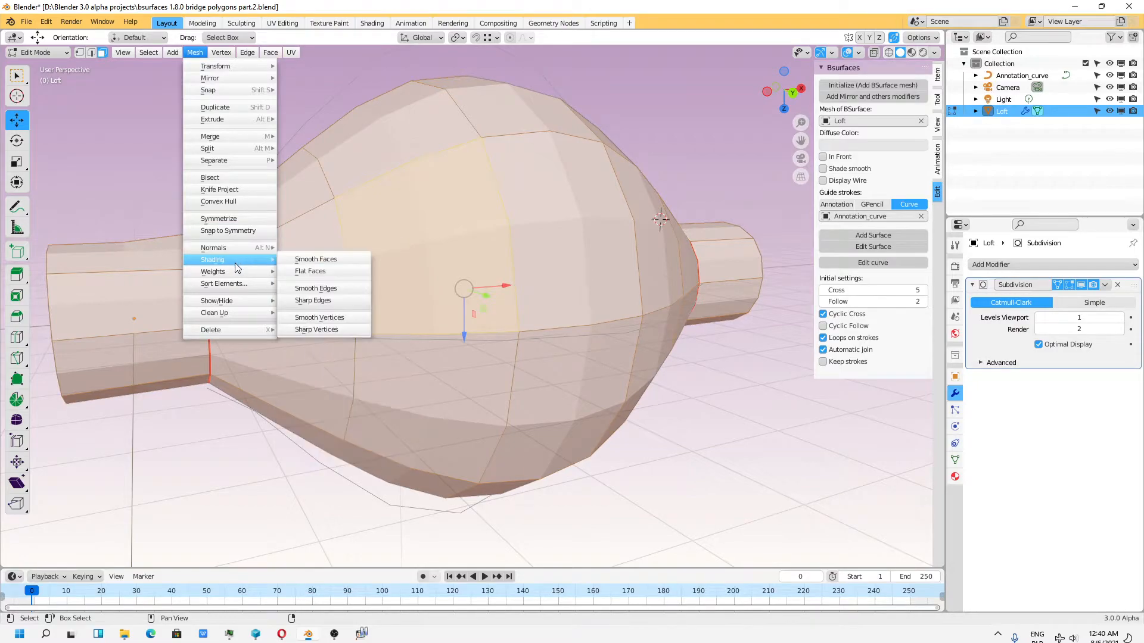
{"action": "left_click", "coordinate": [331, 260]}
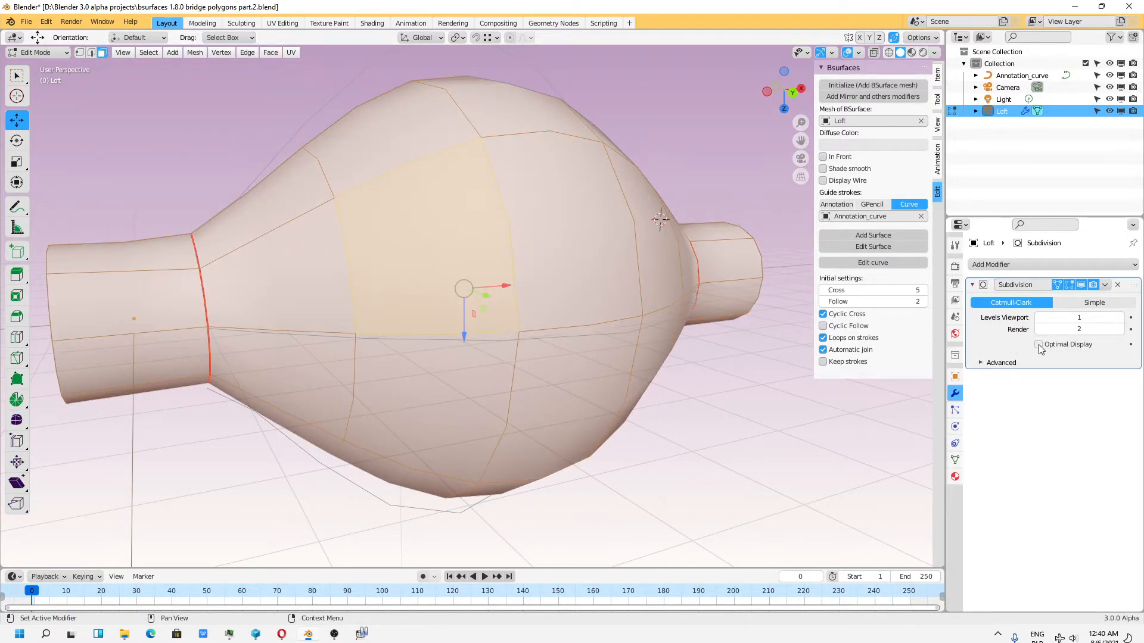
Set Loft's Auto Smooth angle to 31.7° in its mesh normals and return to Object Mode
{"action": "left_click", "coordinate": [955, 459]}
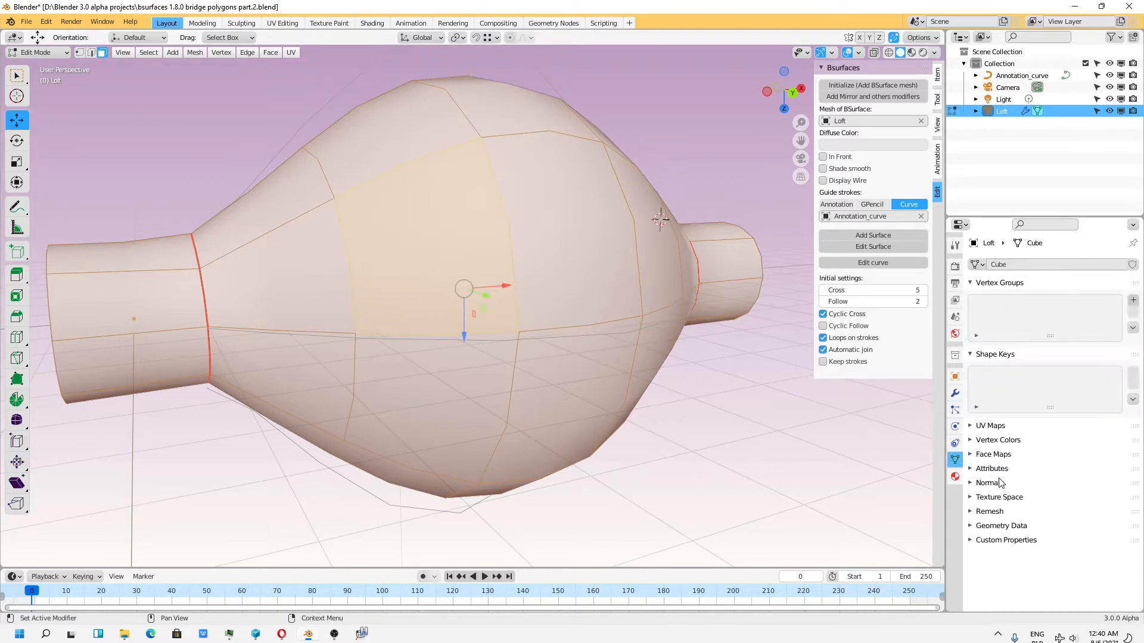
{"action": "left_click", "coordinate": [989, 482]}
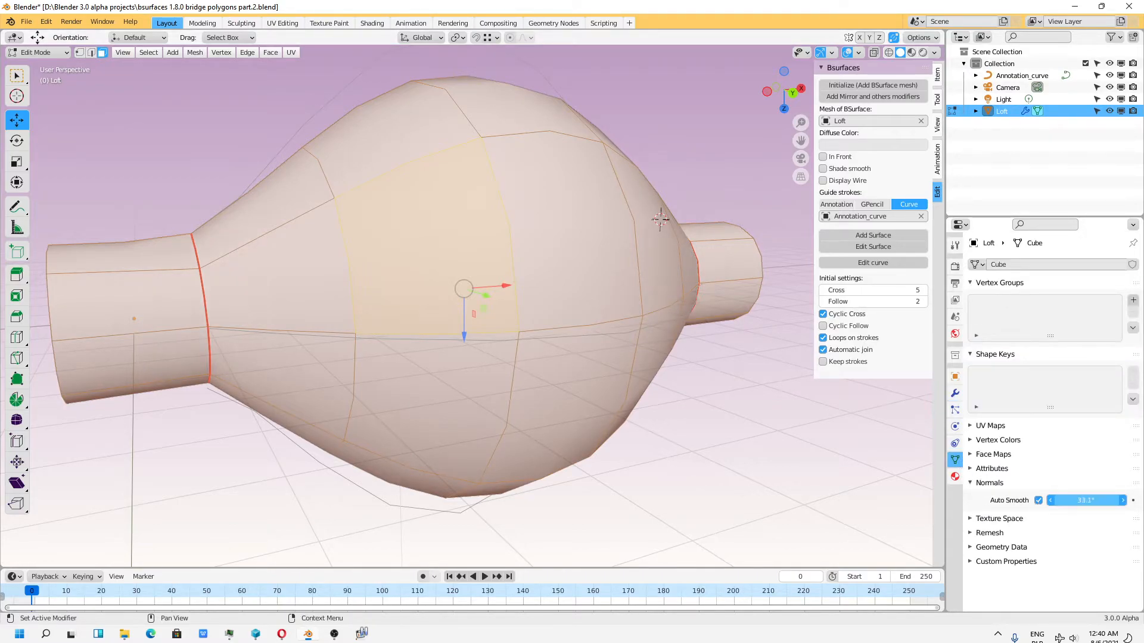
{"action": "left_click_drag", "start_coordinate": [1085, 500], "coordinate": [1075, 501]}
{"action": "left_click", "coordinate": [38, 52]}
{"action": "left_click", "coordinate": [43, 68]}
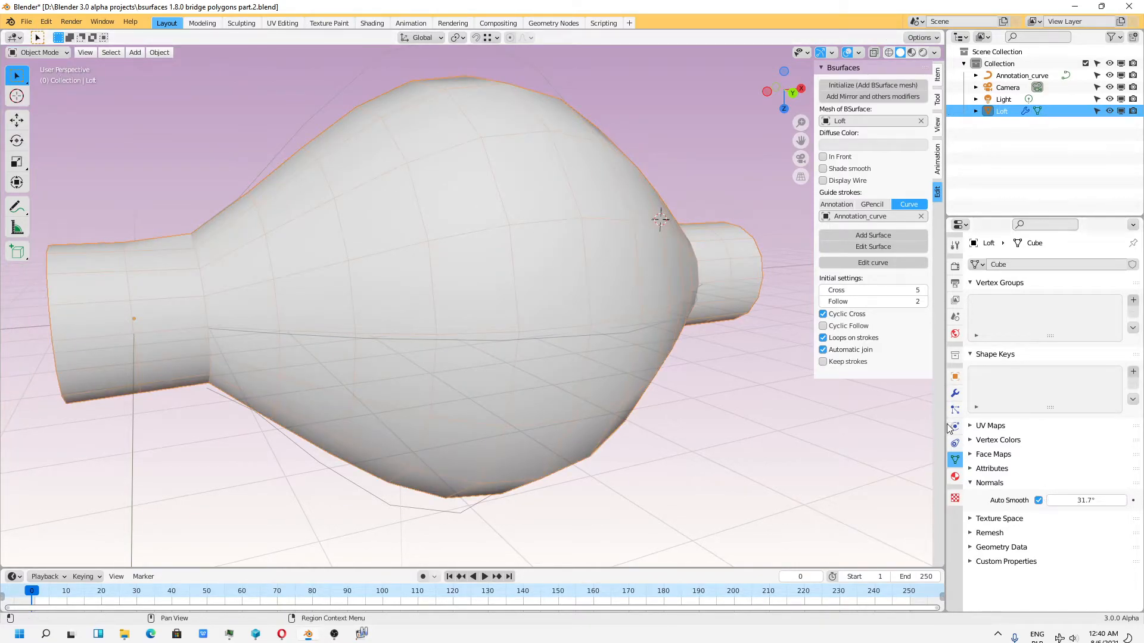
Raise the Subdivision modifier's viewport levels to 2 and apply the modifier to Loft
{"action": "left_click", "coordinate": [955, 393]}
{"action": "left_click", "coordinate": [1119, 318]}
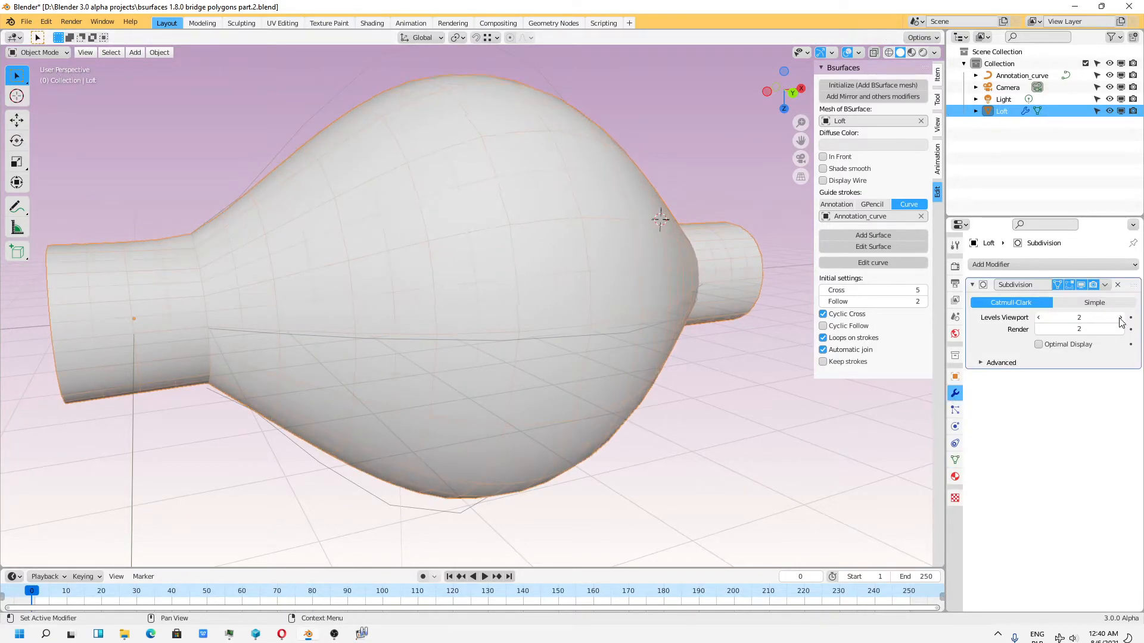
{"action": "left_click", "coordinate": [1104, 285]}
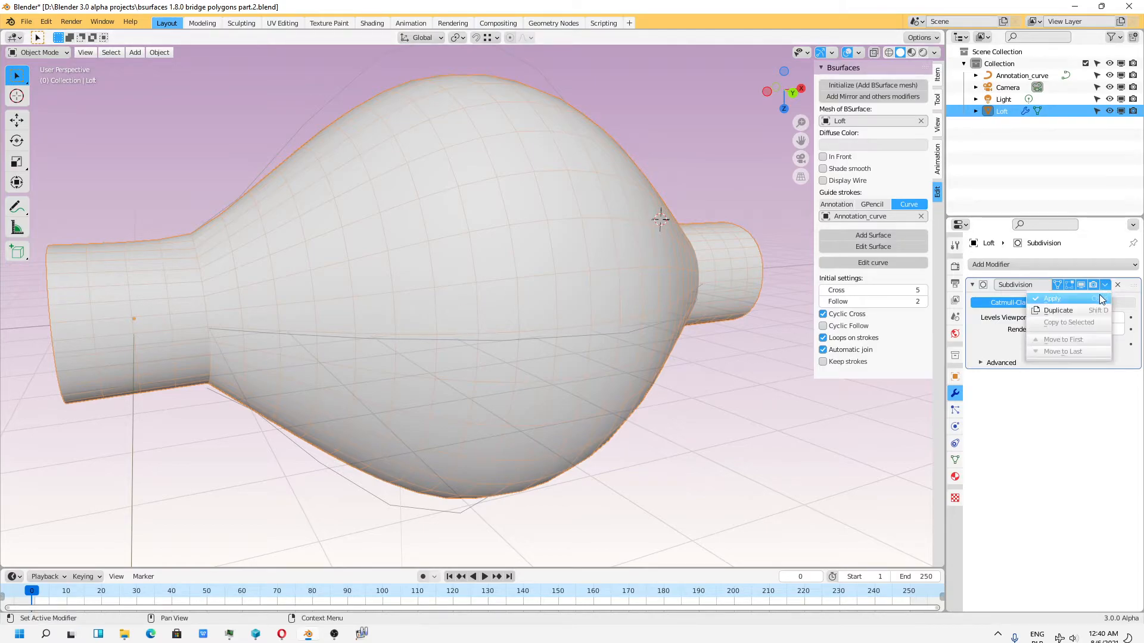
{"action": "left_click", "coordinate": [1099, 298]}
{"action": "middle_click_drag", "start_coordinate": [620, 320], "coordinate": [608, 280]}
{"action": "middle_click_drag", "start_coordinate": [602, 238], "coordinate": [487, 403]}
Switch Loft to Edit Mode and box-select the front-facing faces in the bulge's central band
{"action": "left_click", "coordinate": [59, 52]}
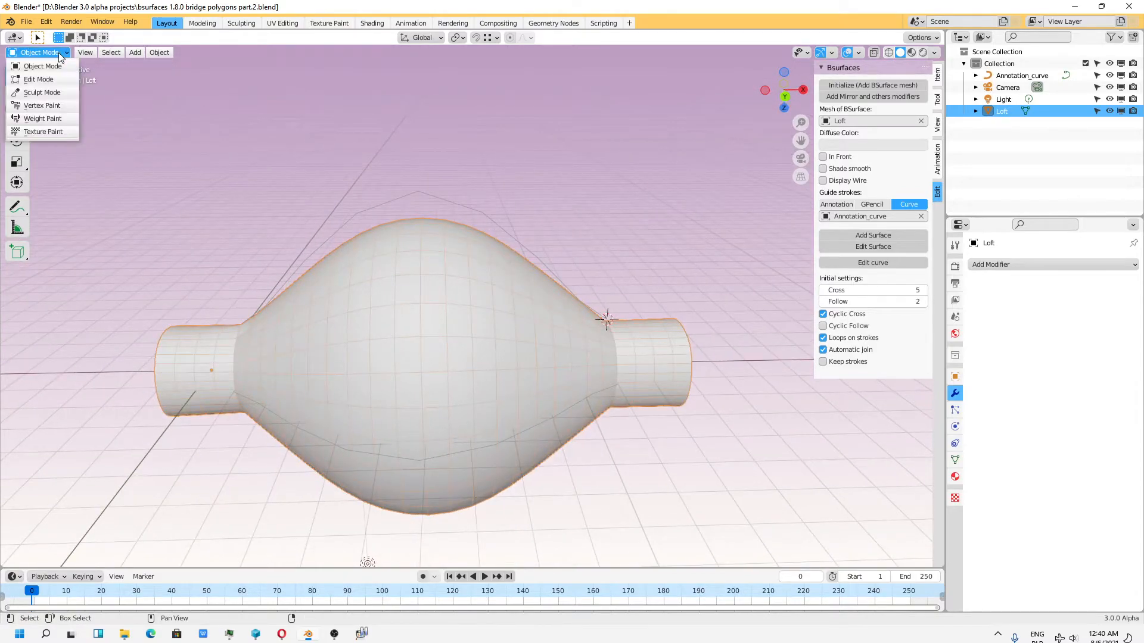
{"action": "left_click", "coordinate": [42, 52]}
{"action": "left_click", "coordinate": [53, 78]}
{"action": "left_click", "coordinate": [365, 324]}
{"action": "left_click", "coordinate": [408, 289]}
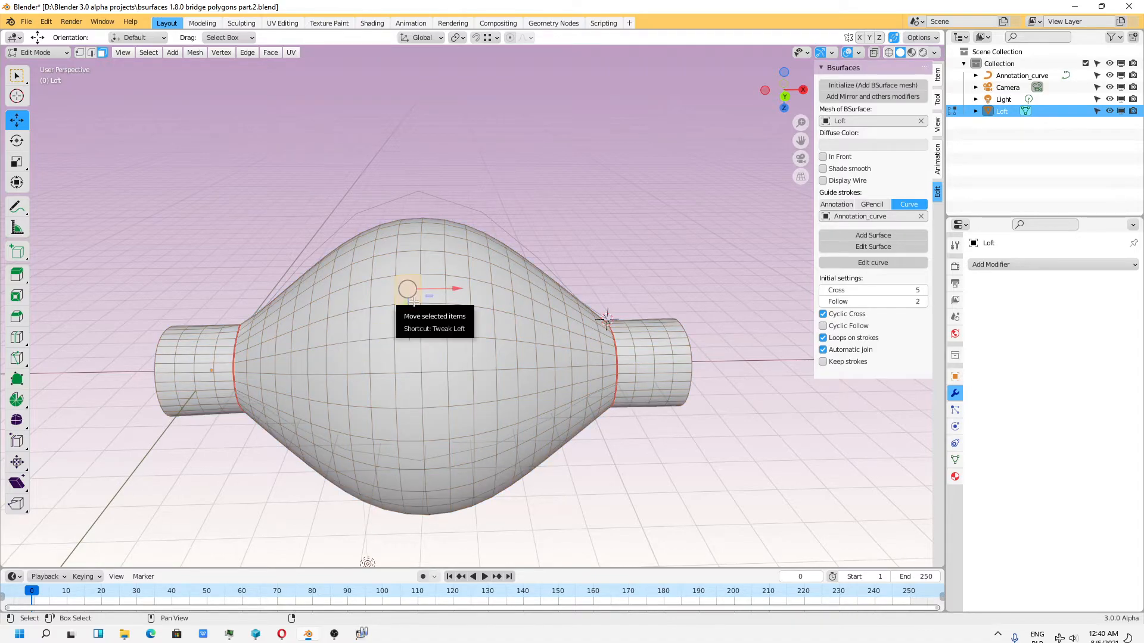
{"action": "left_click_drag", "start_coordinate": [423, 419], "coordinate": [428, 266], "text": "alt"}
{"action": "scroll", "coordinate": [426, 387], "scroll_direction": "down", "scroll_amount": 2}
{"action": "left_click_drag", "start_coordinate": [405, 220], "coordinate": [411, 272]}
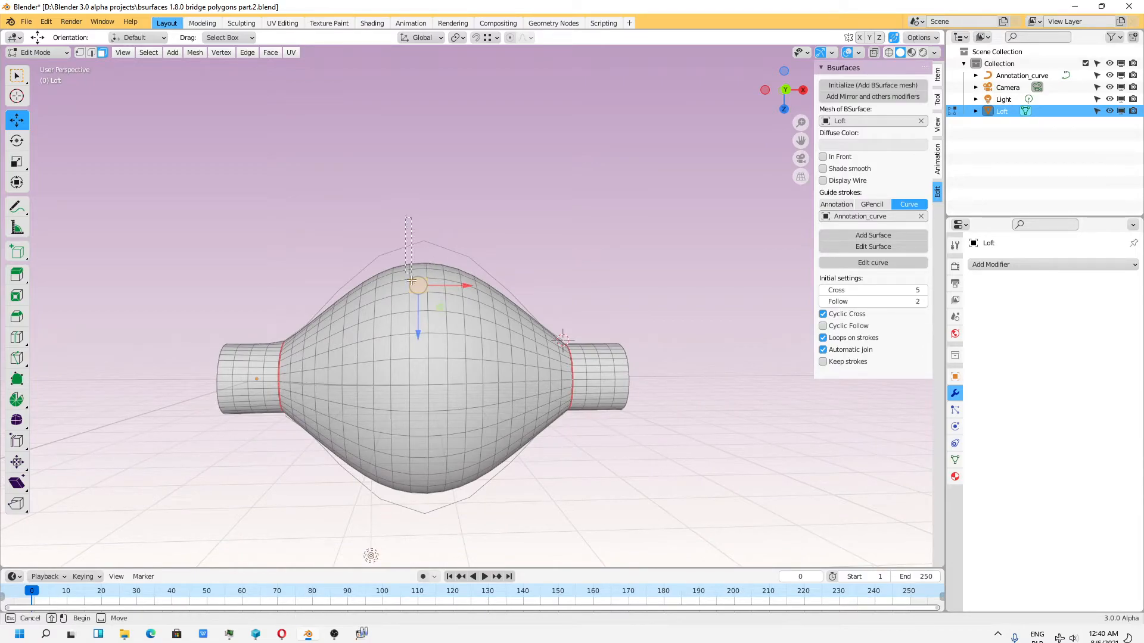
{"action": "left_click_drag", "start_coordinate": [447, 484], "coordinate": [448, 485]}
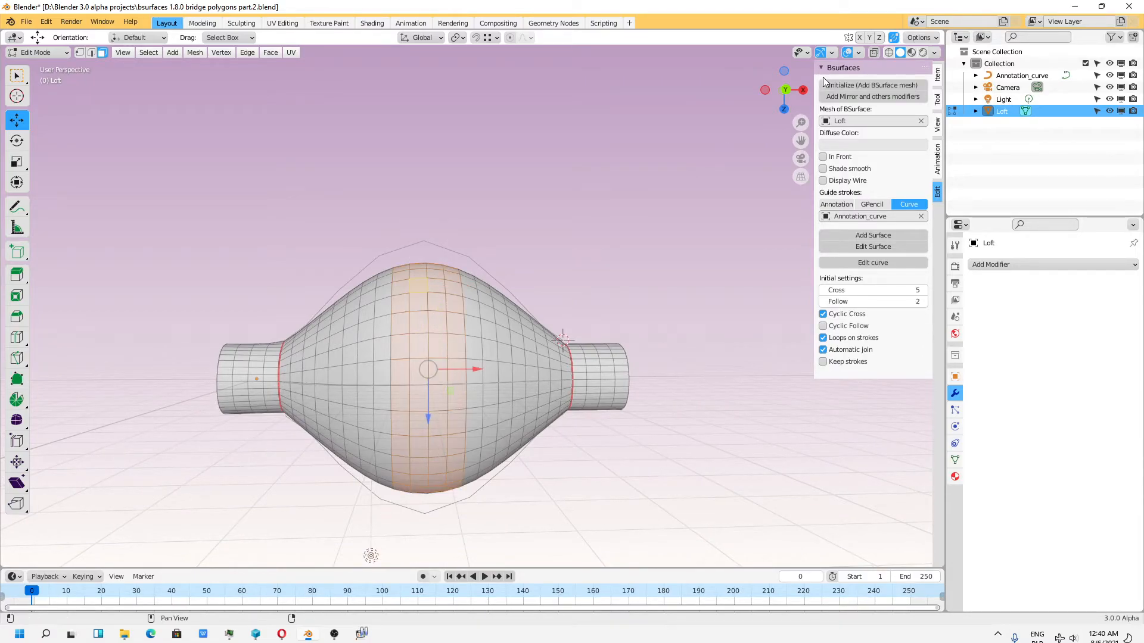
Turn on X-ray and, in the back orthographic view, box-select the bulge's central band all the way around
{"action": "left_click", "coordinate": [872, 52]}
{"action": "left_click", "coordinate": [786, 90]}
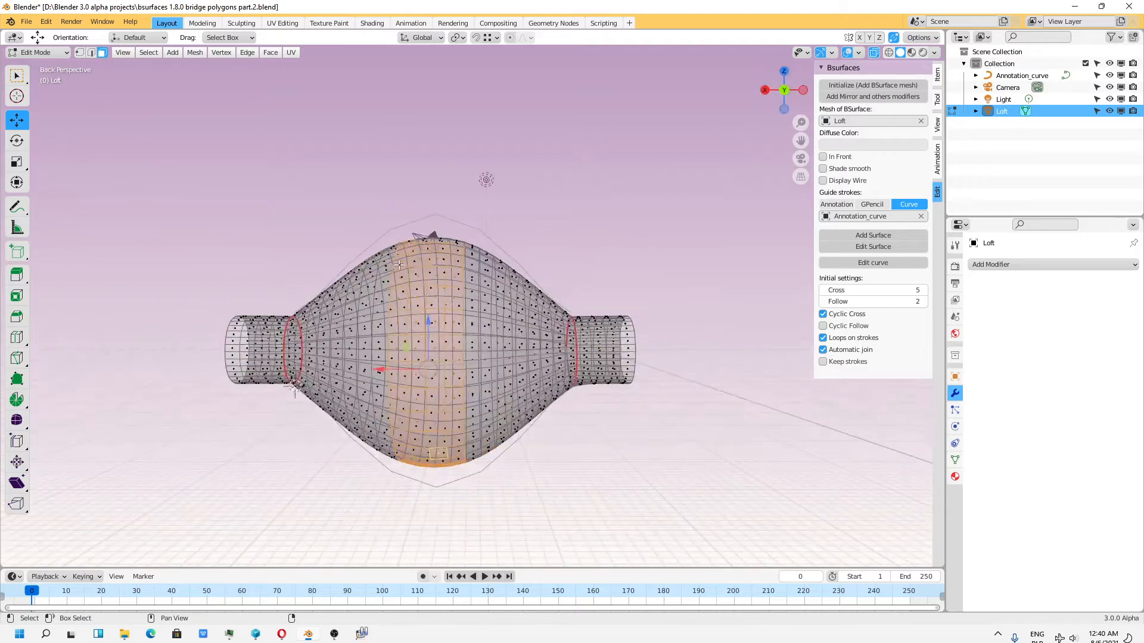
{"action": "key", "text": "KP_5"}
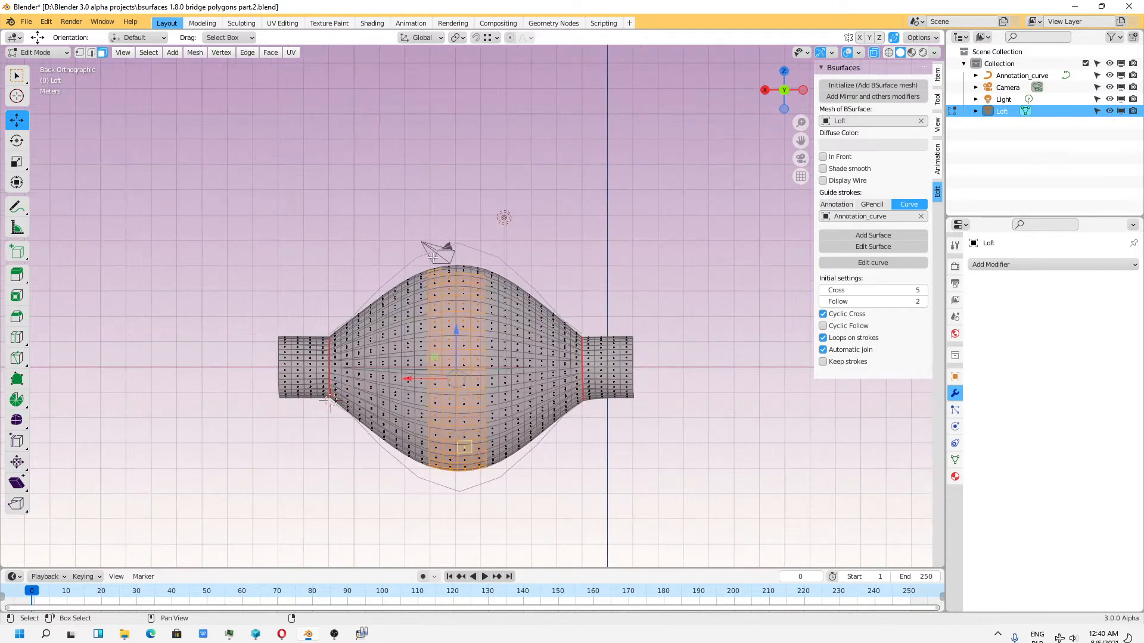
{"action": "left_click_drag", "start_coordinate": [435, 198], "coordinate": [440, 225]}
{"action": "left_click_drag", "start_coordinate": [473, 516], "coordinate": [476, 524]}
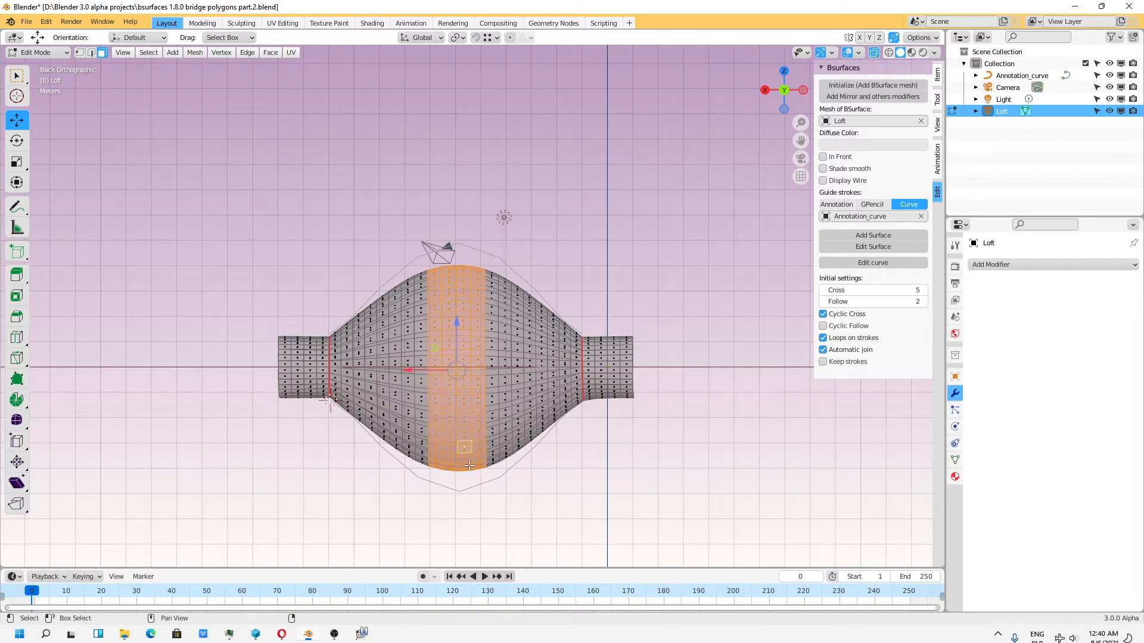
Grow the face selection out to both creased edge loops and delete the bulge's faces
{"action": "key", "text": "ctrl+KP_Add"}
{"action": "key", "text": "ctrl+KP_Add"}
{"action": "key", "text": "ctrl+KP_Add"}
{"action": "key", "text": "ctrl+KP_Add"}
{"action": "key", "text": "ctrl+KP_Add"}
{"action": "key", "text": "ctrl+KP_Add"}
{"action": "key", "text": "ctrl+KP_Add"}
{"action": "key", "text": "ctrl+KP_Add"}
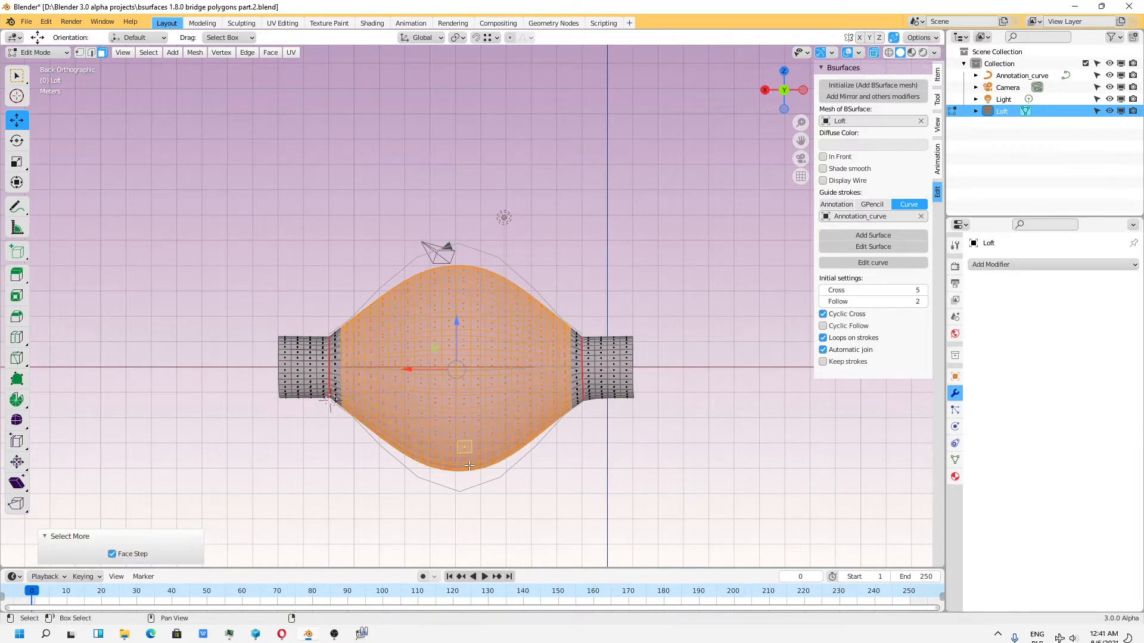
{"action": "key", "text": "x"}
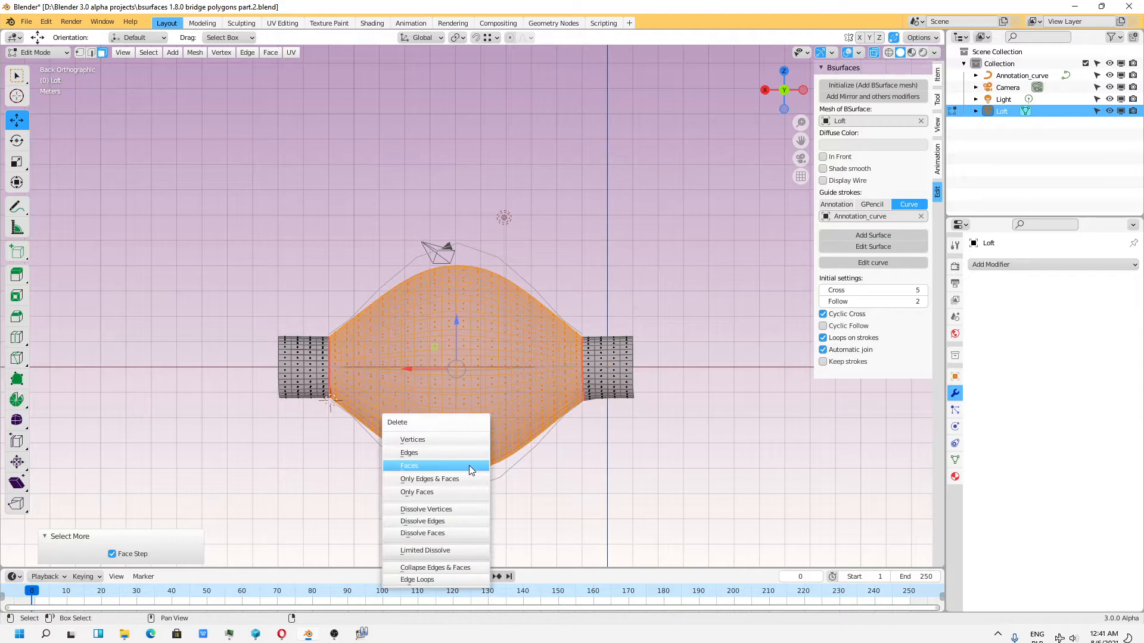
{"action": "left_click", "coordinate": [427, 465]}
Return Loft to Object Mode in perspective view and turn off X-ray
{"action": "middle_click_drag", "start_coordinate": [456, 313], "coordinate": [771, 185]}
{"action": "key", "text": "KP_5"}
{"action": "key", "text": "Home"}
{"action": "middle_click_drag", "start_coordinate": [459, 356], "coordinate": [467, 331]}
{"action": "scroll", "coordinate": [522, 321], "scroll_direction": "up", "scroll_amount": 5}
{"action": "scroll", "coordinate": [522, 322], "scroll_direction": "down", "scroll_amount": 3}
{"action": "middle_click_drag", "start_coordinate": [467, 331], "coordinate": [564, 320]}
{"action": "scroll", "coordinate": [506, 340], "scroll_direction": "up", "scroll_amount": 2}
{"action": "middle_click_drag", "start_coordinate": [316, 233], "coordinate": [196, 226]}
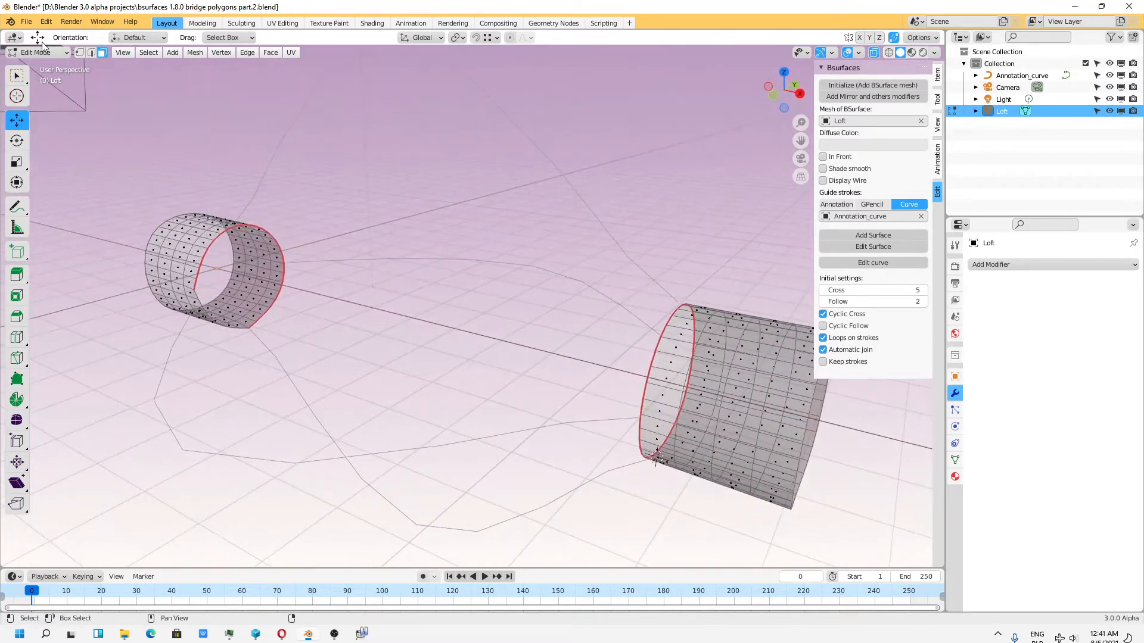
{"action": "left_click", "coordinate": [45, 52]}
{"action": "left_click", "coordinate": [43, 67]}
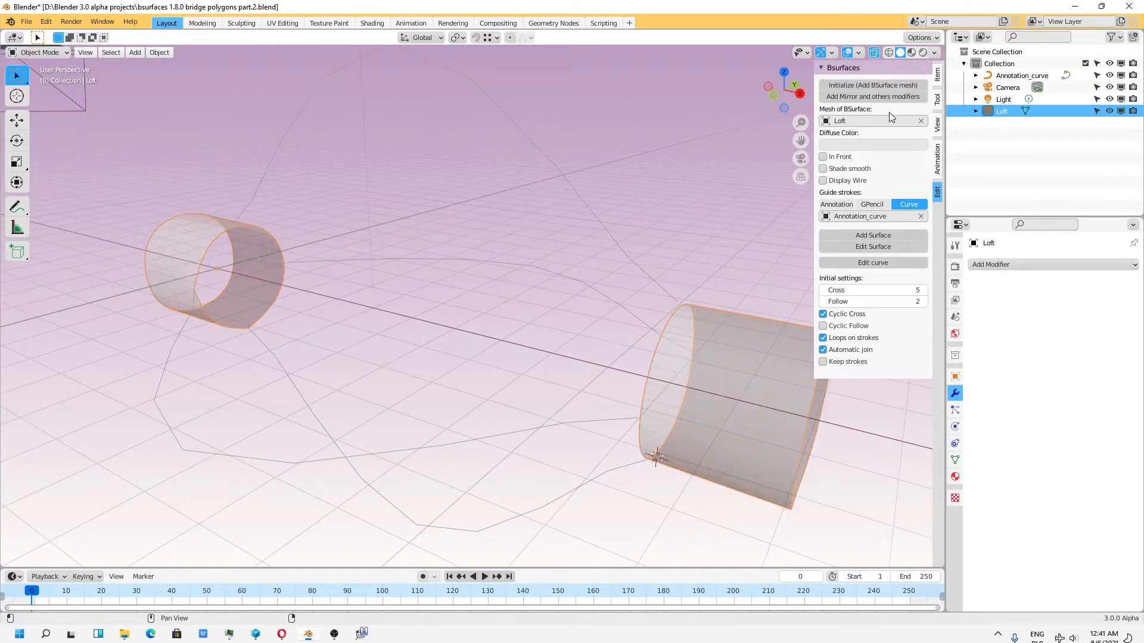
{"action": "left_click", "coordinate": [874, 53]}
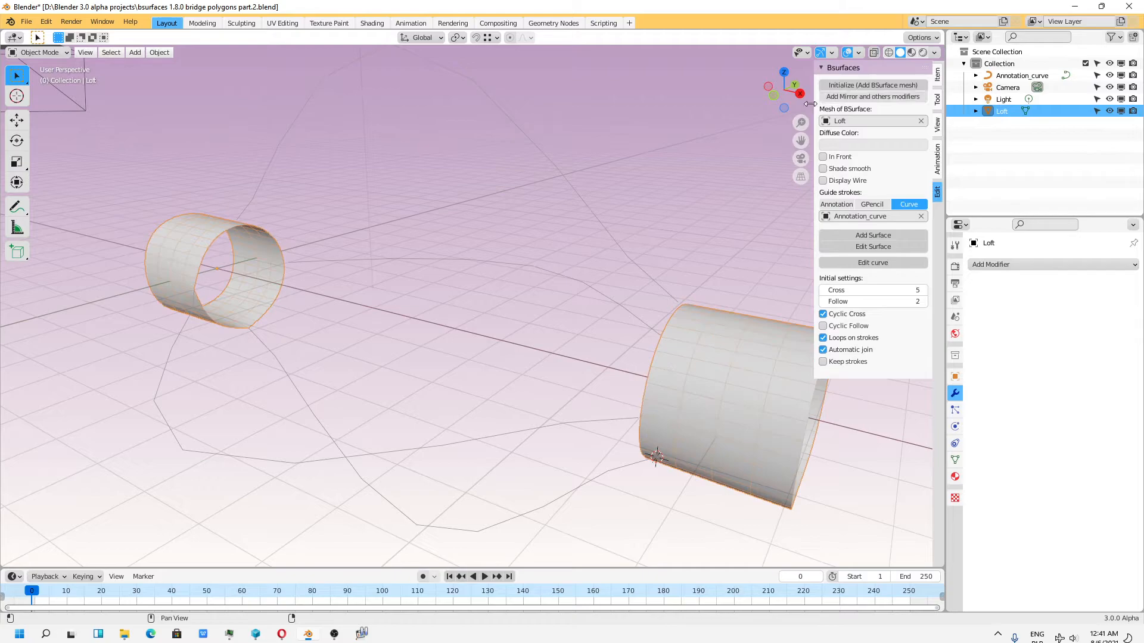
Select Annotation_curve in the viewport and switch it to Edit Mode
{"action": "left_click", "coordinate": [306, 130]}
{"action": "left_click", "coordinate": [290, 127]}
{"action": "left_click", "coordinate": [50, 53]}
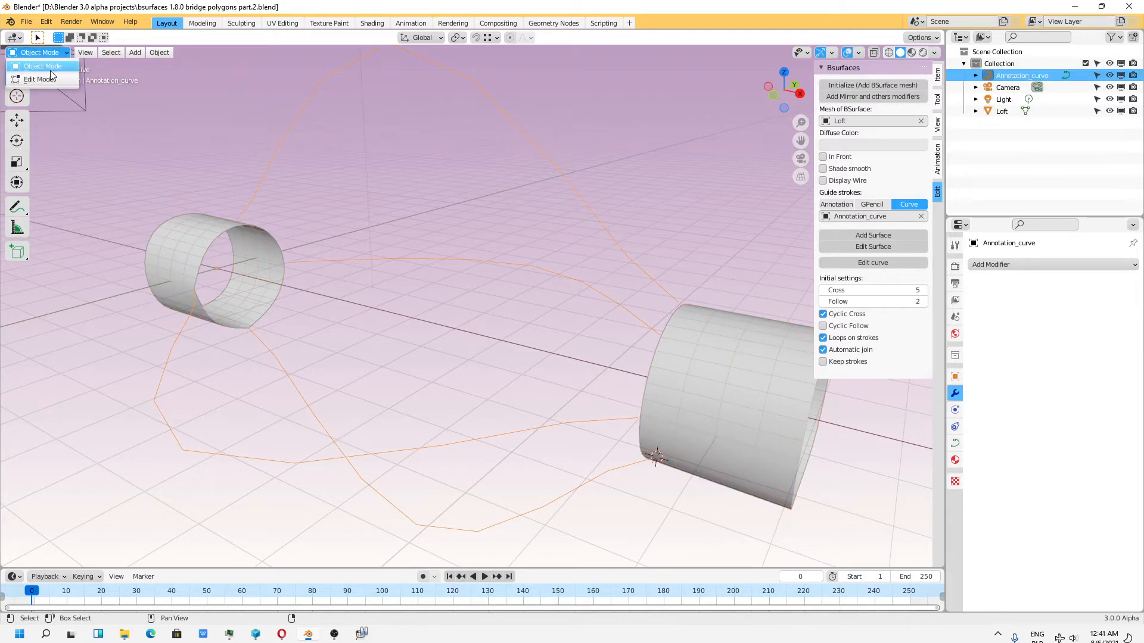
{"action": "left_click", "coordinate": [50, 78]}
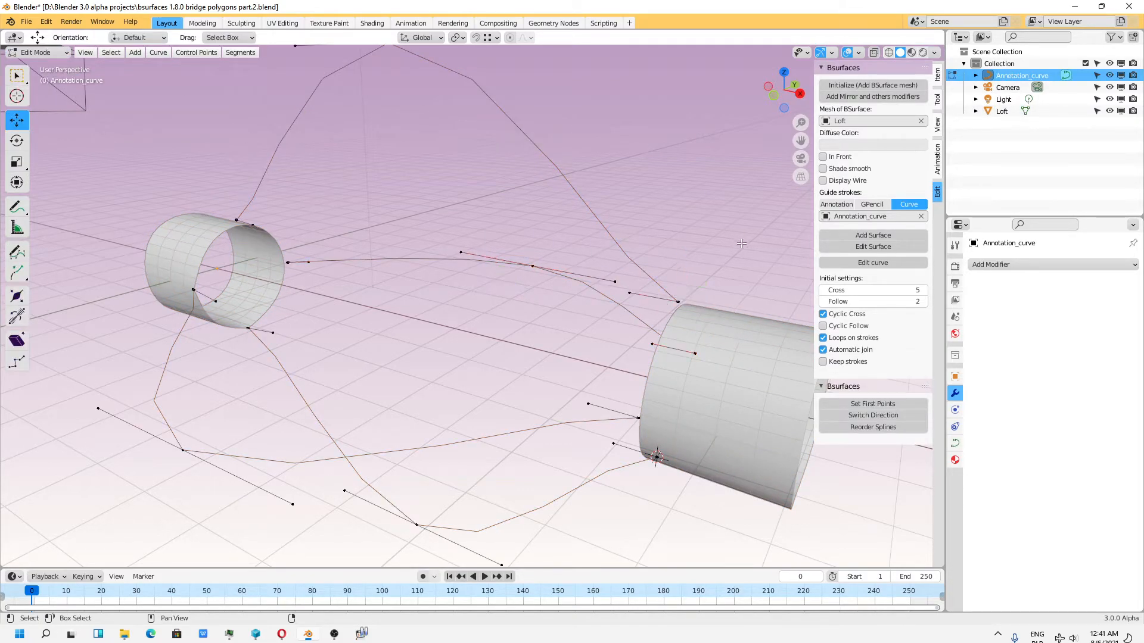
Enable snapping and move two of the curve's end points onto the rim of the tube by the 3D cursor
{"action": "left_click", "coordinate": [678, 302]}
{"action": "middle_click_drag", "start_coordinate": [678, 302], "coordinate": [633, 329]}
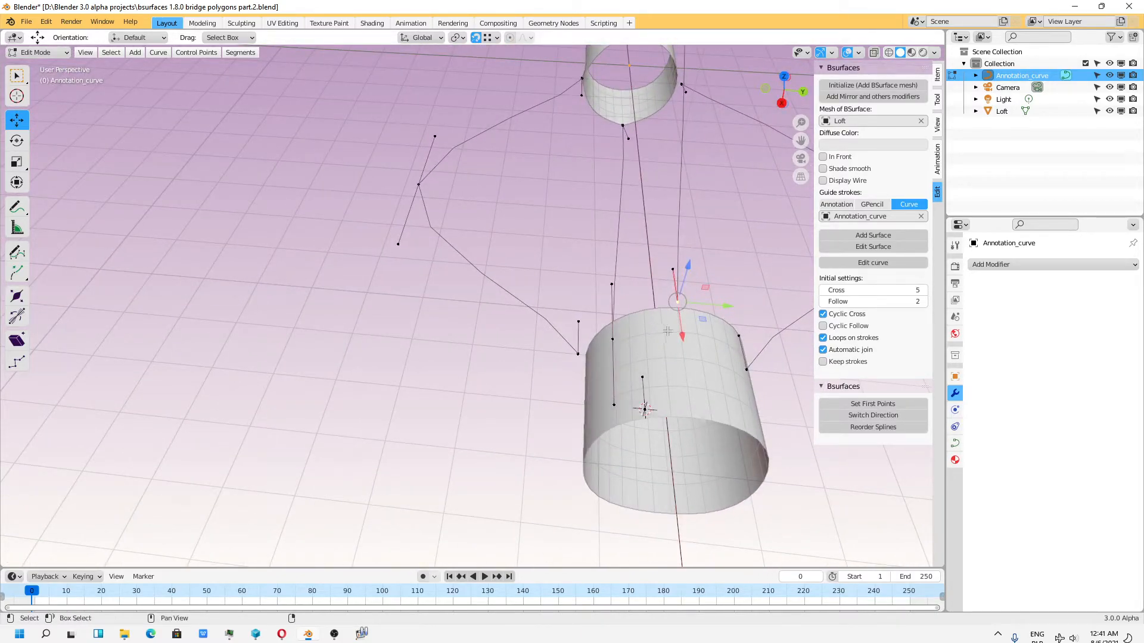
{"action": "left_click_drag", "start_coordinate": [688, 310], "coordinate": [690, 318]}
{"action": "middle_click_drag", "start_coordinate": [689, 318], "coordinate": [579, 358]}
{"action": "left_click", "coordinate": [612, 387]}
{"action": "left_click_drag", "start_coordinate": [605, 382], "coordinate": [614, 385]}
{"action": "scroll", "coordinate": [640, 434], "scroll_direction": "down", "scroll_amount": 2}
{"action": "middle_click_drag", "start_coordinate": [641, 433], "coordinate": [676, 443]}
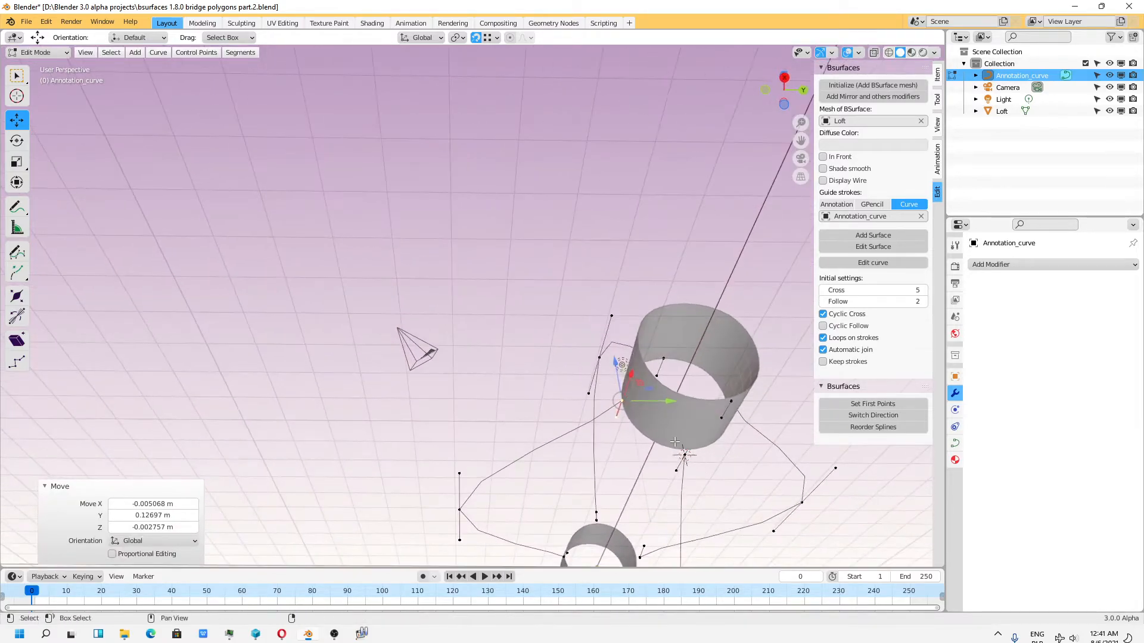
Snap the remaining two curve end points onto the rim of the tube by the 3D cursor
{"action": "left_click", "coordinate": [691, 462]}
{"action": "left_click_drag", "start_coordinate": [693, 463], "coordinate": [689, 455]}
{"action": "middle_click_drag", "start_coordinate": [689, 455], "coordinate": [570, 421]}
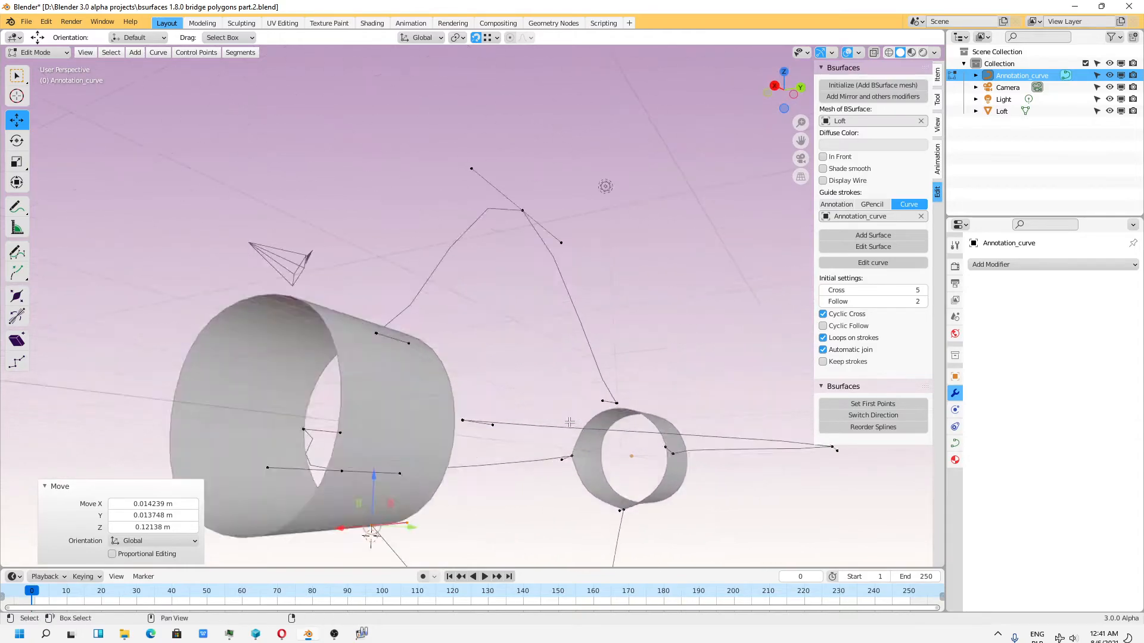
{"action": "scroll", "coordinate": [570, 421], "scroll_direction": "up", "scroll_amount": 3}
{"action": "left_click", "coordinate": [224, 423]}
{"action": "key", "text": "g"}
{"action": "left_click", "coordinate": [220, 424]}
{"action": "scroll", "coordinate": [286, 442], "scroll_direction": "down", "scroll_amount": 6}
{"action": "middle_click_drag", "start_coordinate": [286, 442], "coordinate": [432, 277]}
{"action": "scroll", "coordinate": [327, 401], "scroll_direction": "up", "scroll_amount": 3}
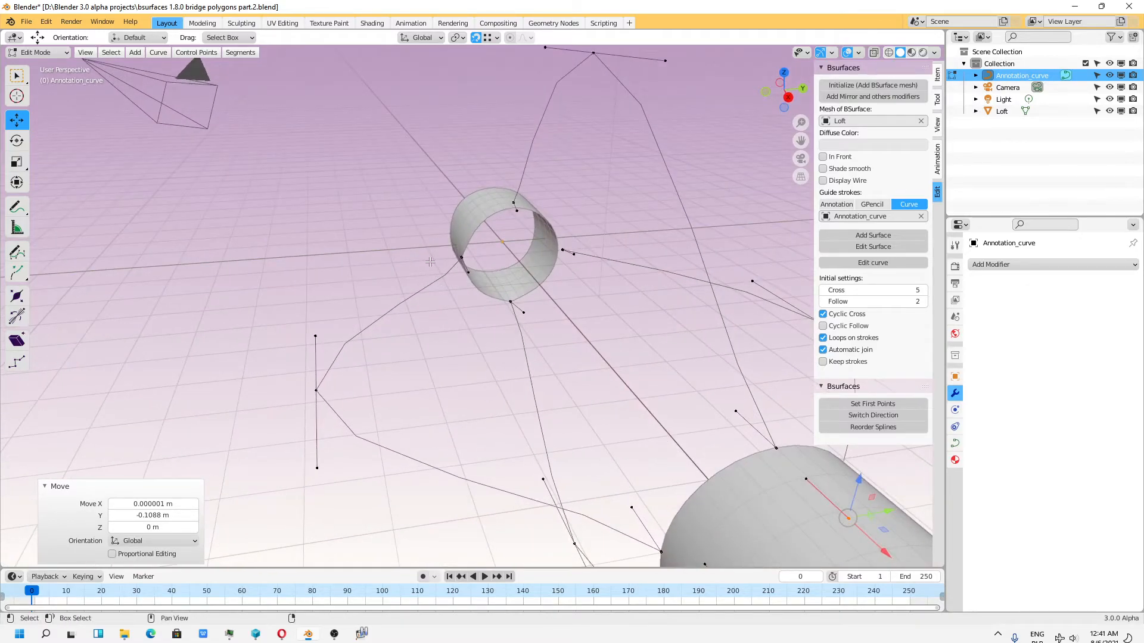
Snap the curve's upper end point onto the rim of the tube at the world origin
{"action": "scroll", "coordinate": [430, 262], "scroll_direction": "up", "scroll_amount": 2}
{"action": "left_click", "coordinate": [469, 254]}
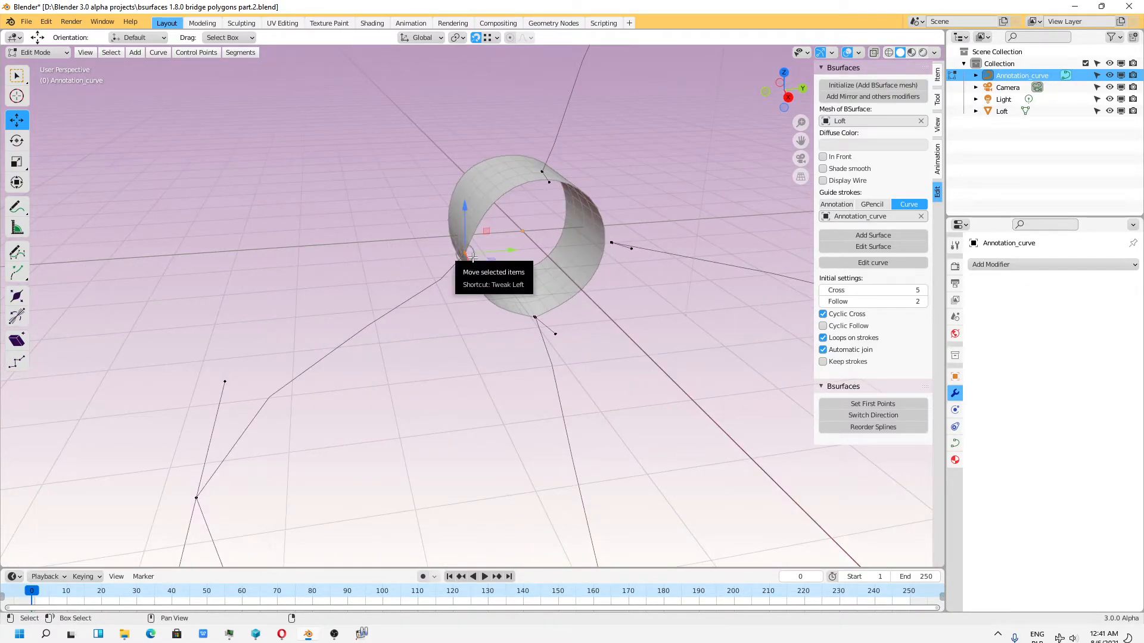
{"action": "scroll", "coordinate": [473, 257], "scroll_direction": "up", "scroll_amount": 8}
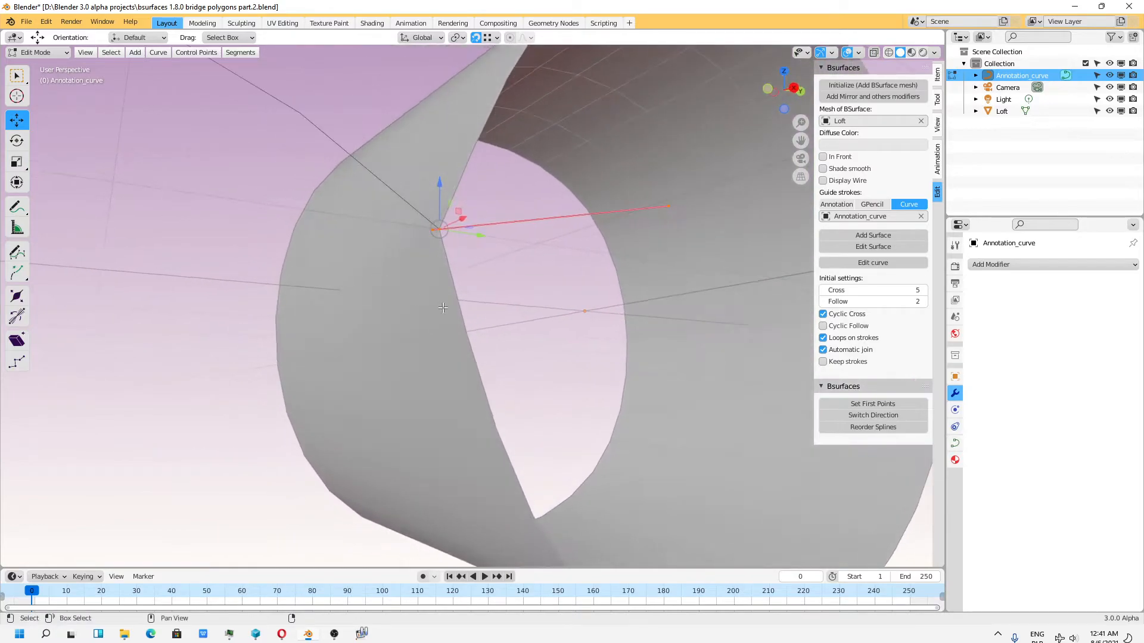
{"action": "scroll", "coordinate": [440, 306], "scroll_direction": "down", "scroll_amount": 3}
{"action": "middle_click_drag", "start_coordinate": [597, 173], "coordinate": [417, 374], "text": "shift"}
{"action": "left_click", "coordinate": [534, 186]}
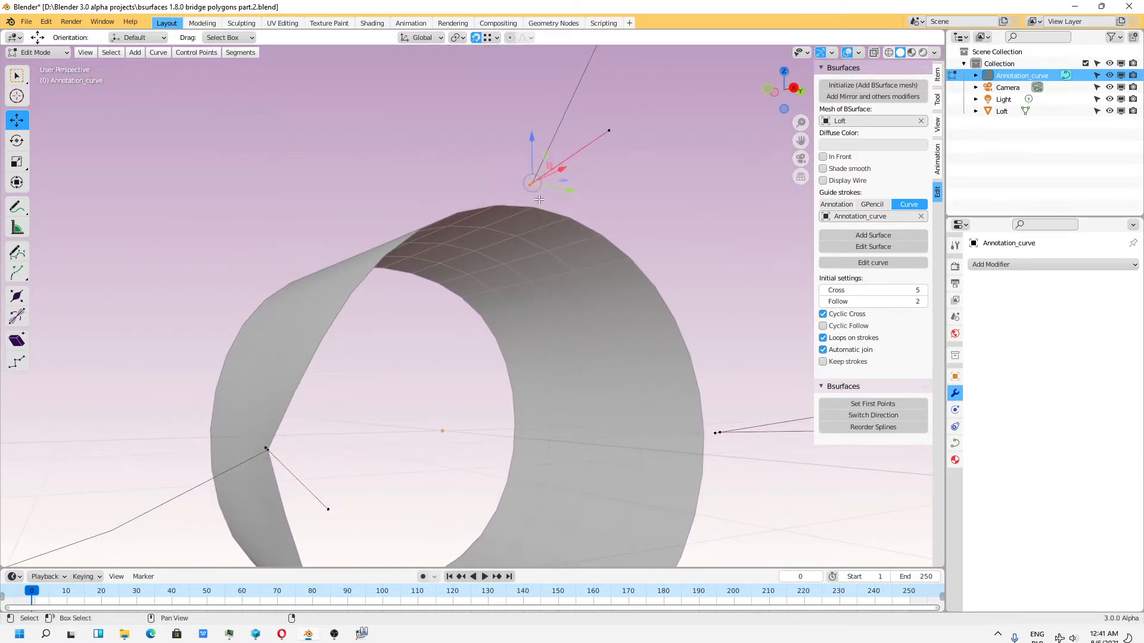
{"action": "left_click_drag", "start_coordinate": [534, 189], "coordinate": [535, 208]}
{"action": "scroll", "coordinate": [583, 329], "scroll_direction": "down", "scroll_amount": 1}
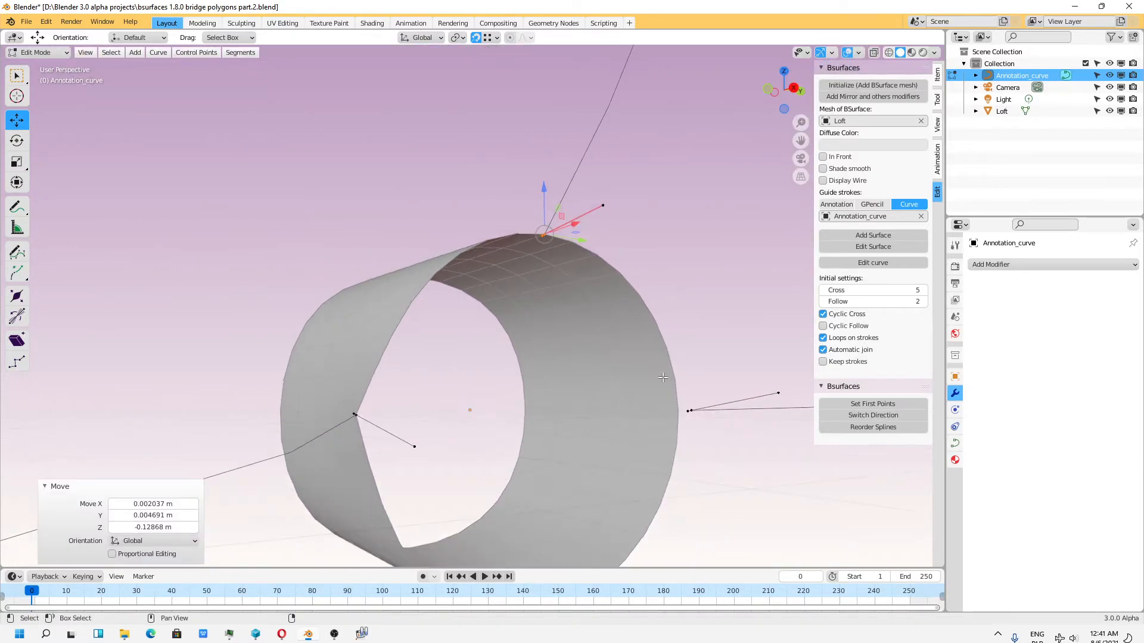
Snap the curve's side end points onto the rim of the tube at the world origin
{"action": "left_click", "coordinate": [689, 412]}
{"action": "left_click_drag", "start_coordinate": [695, 419], "coordinate": [680, 420]}
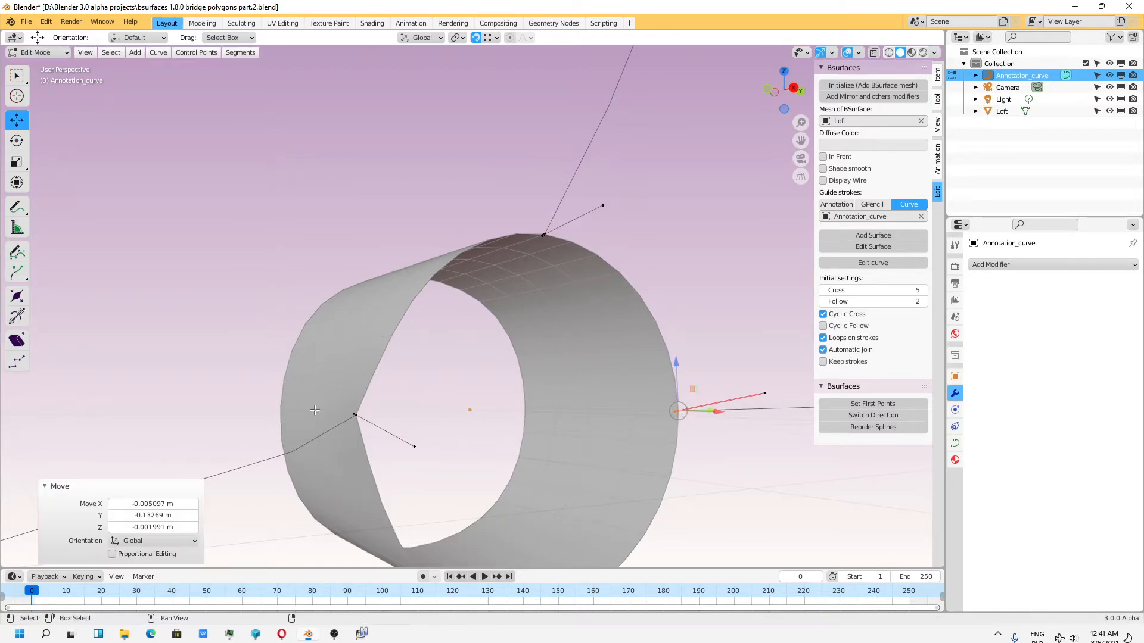
{"action": "left_click_drag", "start_coordinate": [356, 416], "coordinate": [356, 421]}
{"action": "scroll", "coordinate": [428, 432], "scroll_direction": "down", "scroll_amount": 5}
{"action": "middle_click_drag", "start_coordinate": [452, 485], "coordinate": [383, 262]}
{"action": "scroll", "coordinate": [506, 497], "scroll_direction": "down", "scroll_amount": 4}
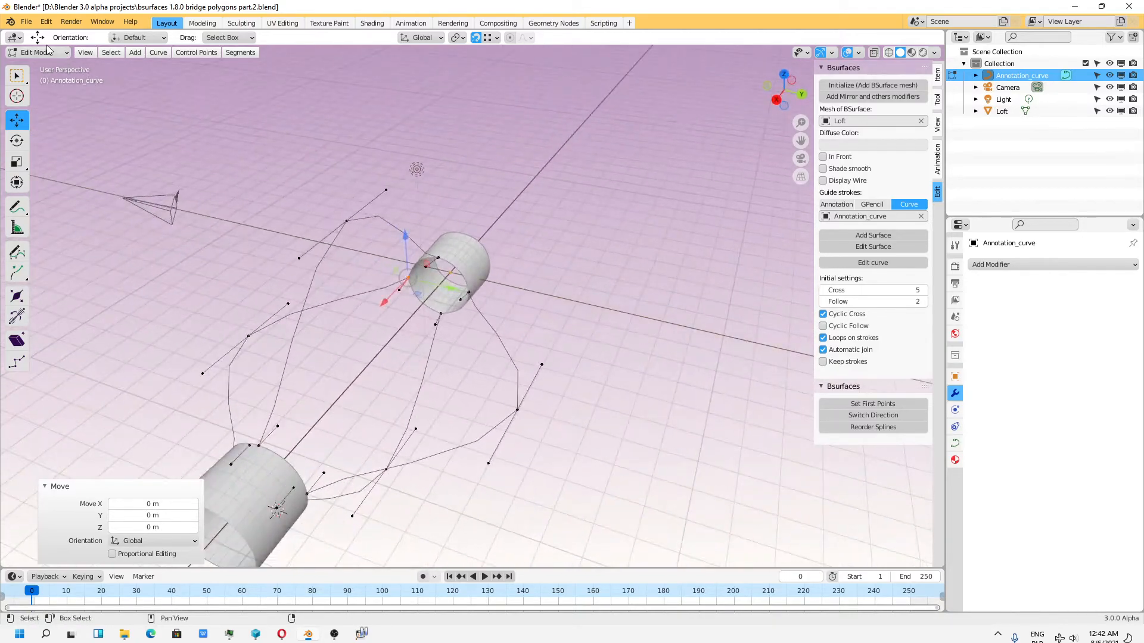
Save the scene to its existing blend file and return the curve to Object Mode
{"action": "left_click", "coordinate": [26, 21]}
{"action": "mouse_move", "coordinate": [47, 62]}
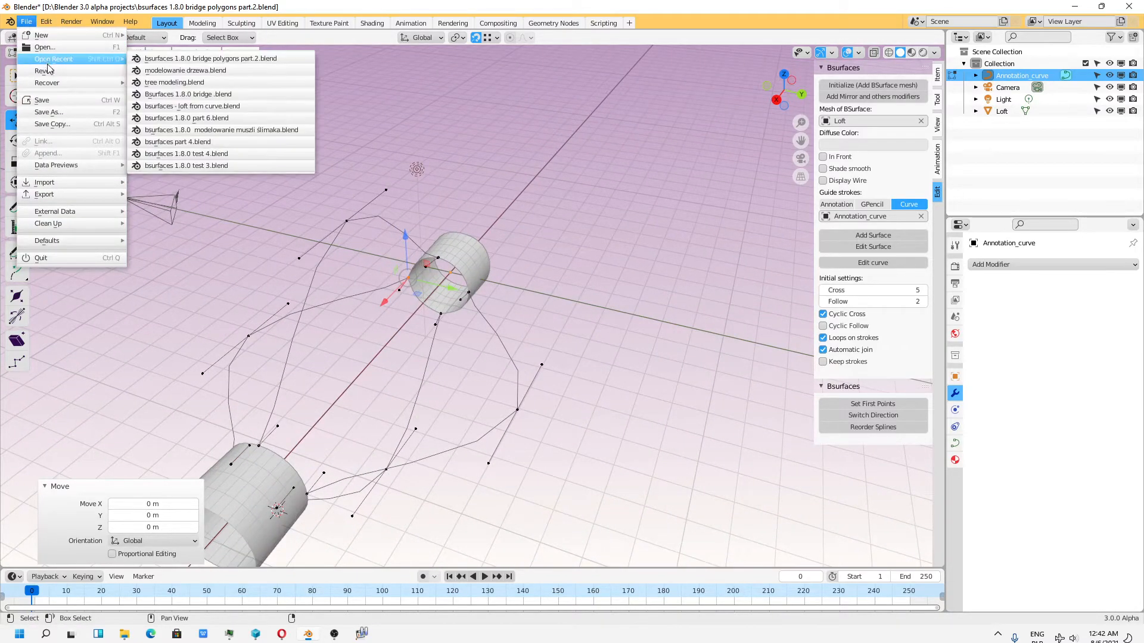
{"action": "left_click", "coordinate": [41, 100]}
{"action": "key", "text": "Tab"}
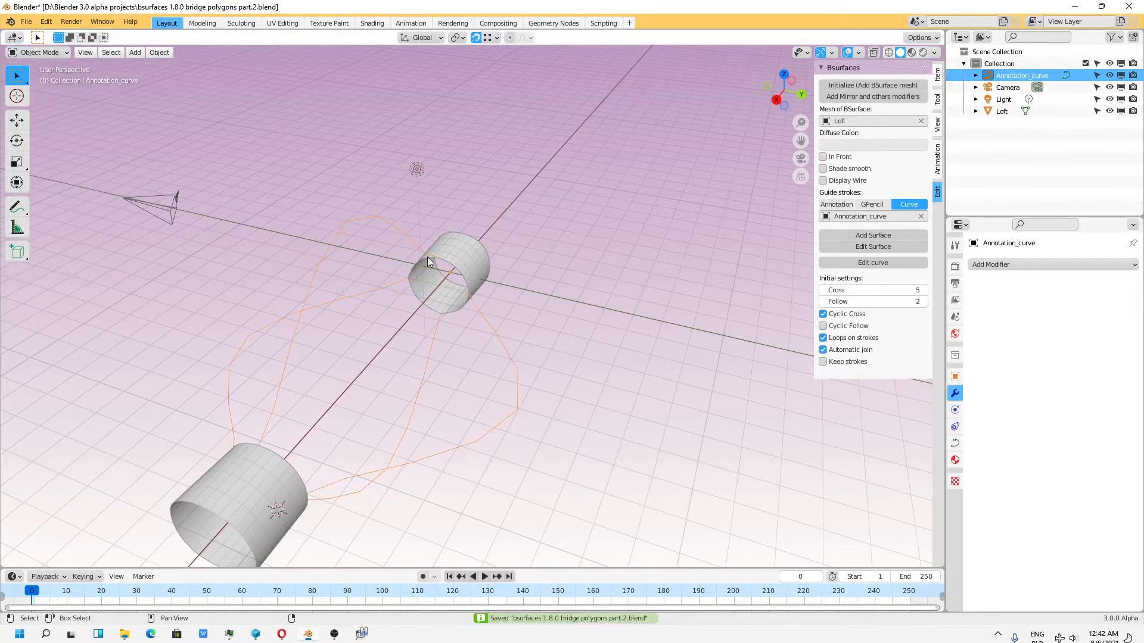
Select Loft, switch it to Edit Mode and select all faces of its tubes
{"action": "left_click", "coordinate": [461, 270]}
{"action": "left_click", "coordinate": [40, 52]}
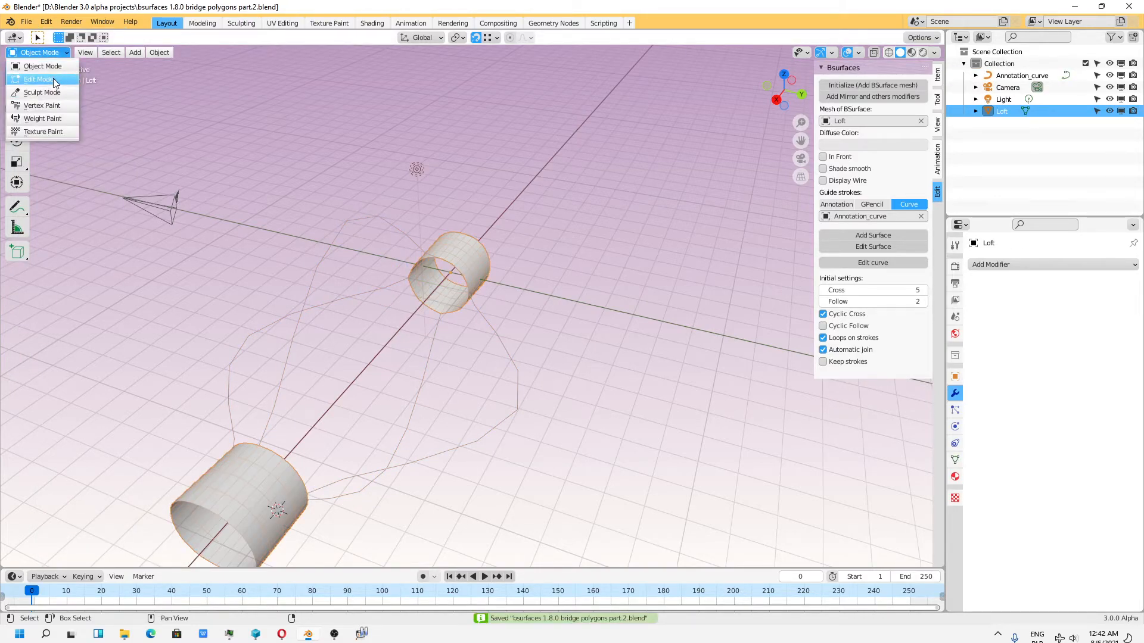
{"action": "left_click", "coordinate": [52, 79]}
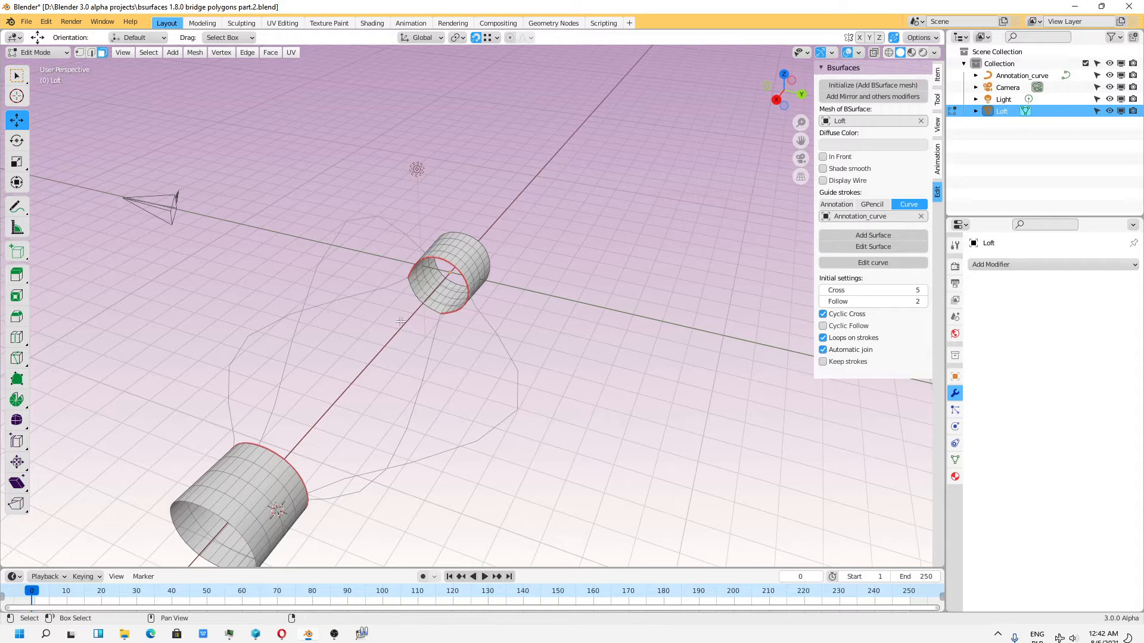
{"action": "scroll", "coordinate": [414, 307], "scroll_direction": "up", "scroll_amount": 3}
{"action": "middle_click_drag", "start_coordinate": [395, 331], "coordinate": [497, 280]}
{"action": "scroll", "coordinate": [459, 193], "scroll_direction": "up", "scroll_amount": 4}
{"action": "scroll", "coordinate": [459, 192], "scroll_direction": "up", "scroll_amount": 1}
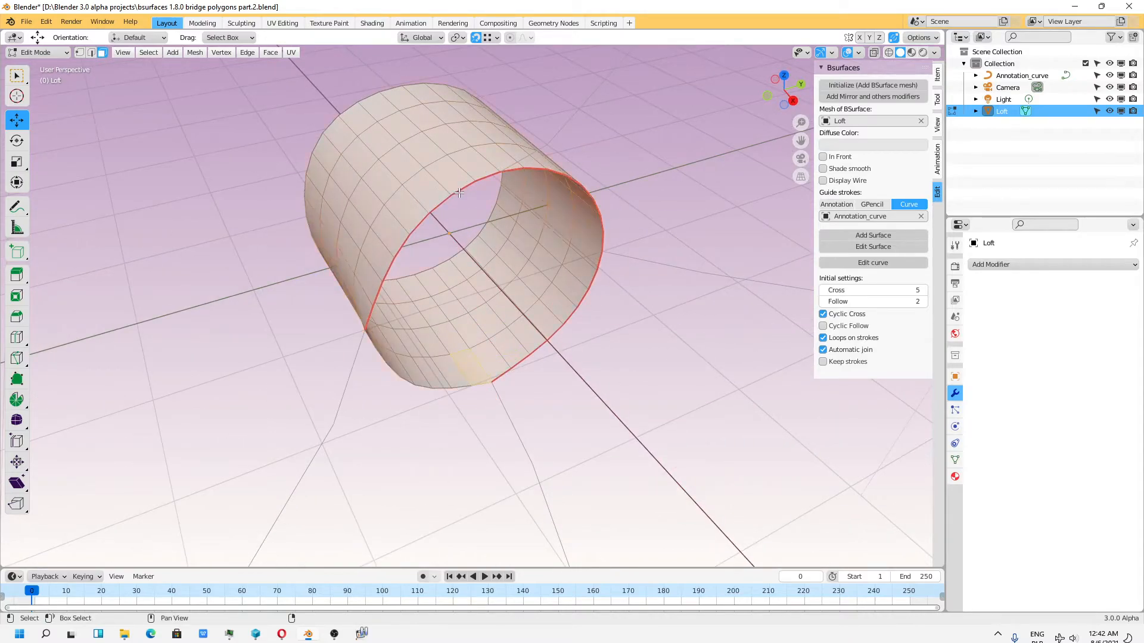
Try to clear the sharp marking from the selected Loft edges to remove the red rim lines
{"action": "left_click", "coordinate": [290, 52]}
{"action": "key", "text": "ctrl+e"}
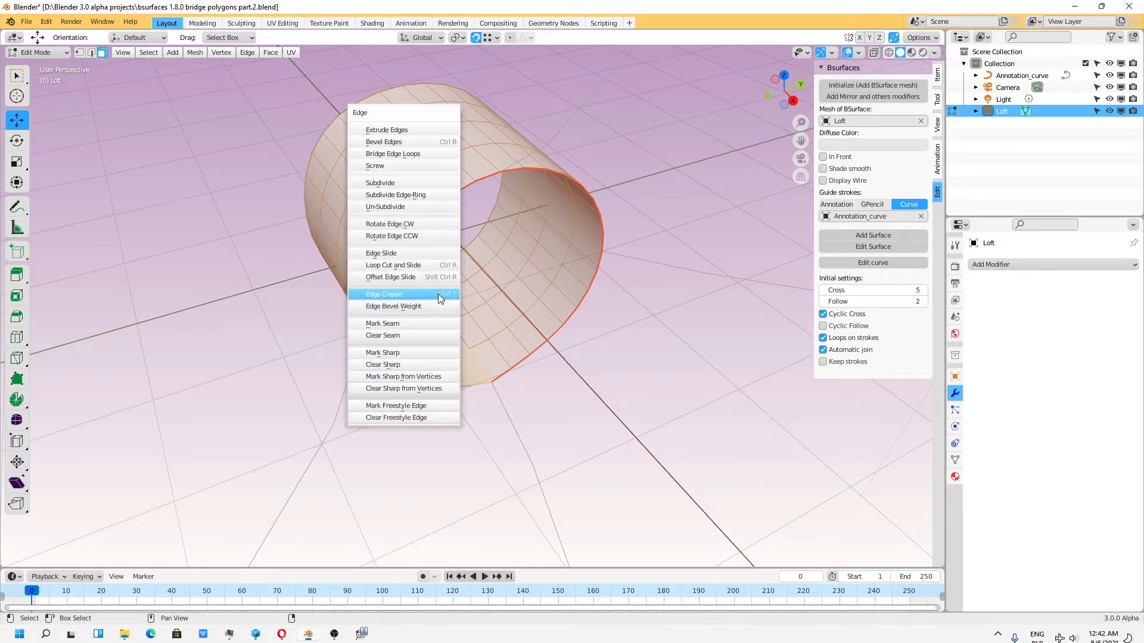
{"action": "left_click", "coordinate": [420, 365]}
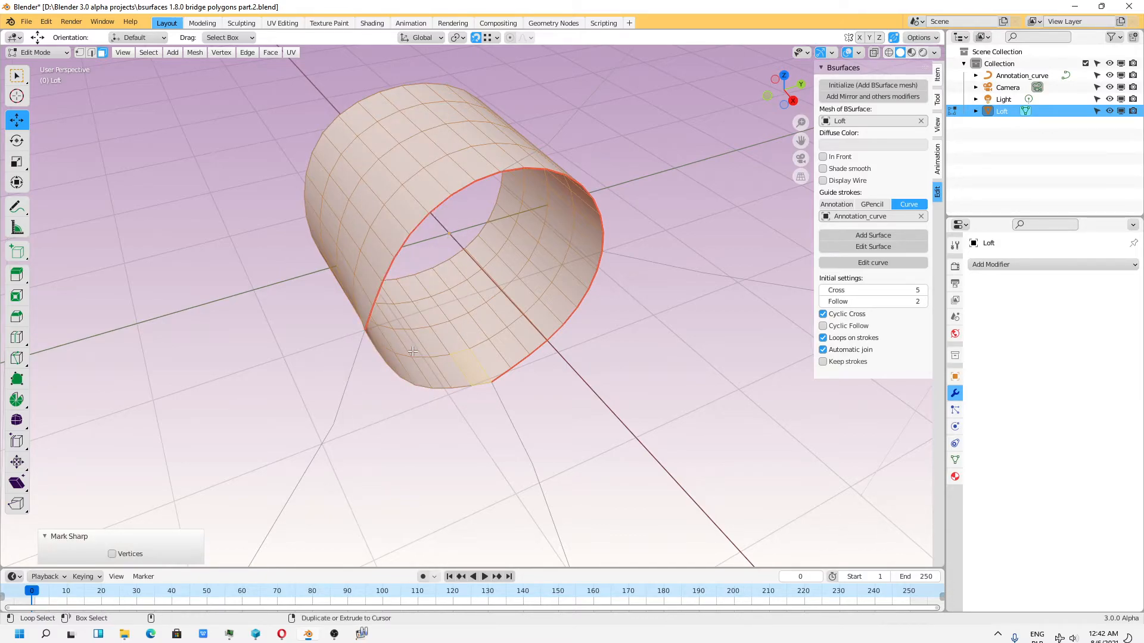
{"action": "key", "text": "ctrl+e"}
{"action": "left_click", "coordinate": [378, 322]}
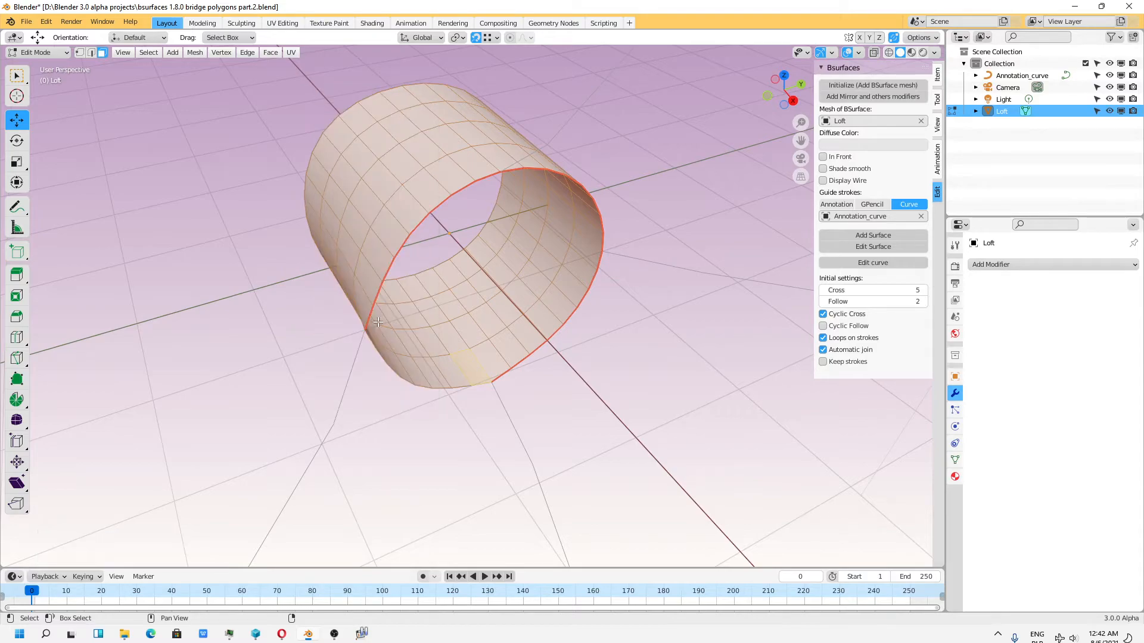
Deselect the mesh, nudge the side rim vertex of the tube at the world origin along Y, and return to Object Mode
{"action": "key", "text": "alt+z"}
{"action": "middle_click_drag", "start_coordinate": [377, 322], "coordinate": [368, 256]}
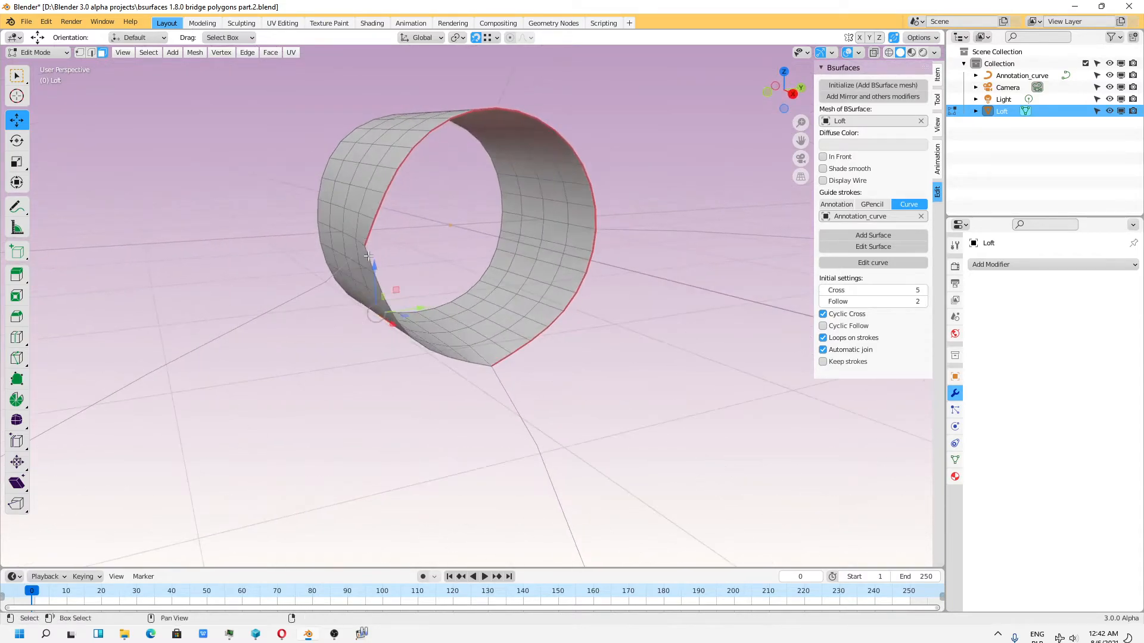
{"action": "left_click_drag", "start_coordinate": [408, 243], "coordinate": [403, 242]}
{"action": "left_click", "coordinate": [52, 52]}
{"action": "left_click", "coordinate": [69, 65]}
Move Annotation_curve's side end point 0.037464 m along Y onto the rim vertex, and return to Object Mode
{"action": "left_click", "coordinate": [315, 281]}
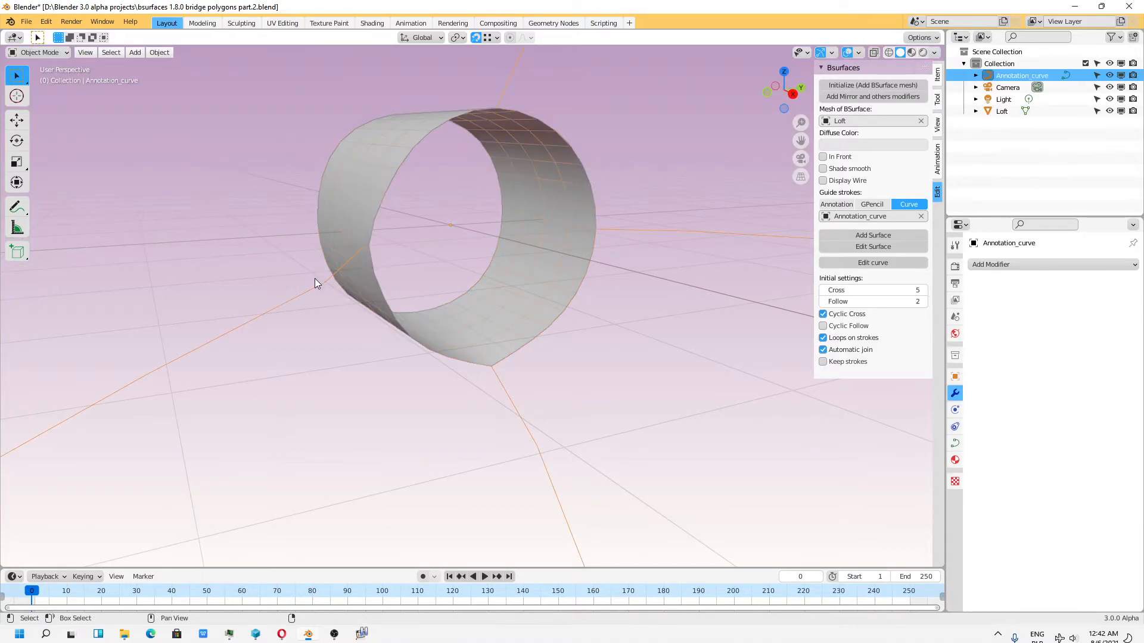
{"action": "left_click", "coordinate": [50, 79]}
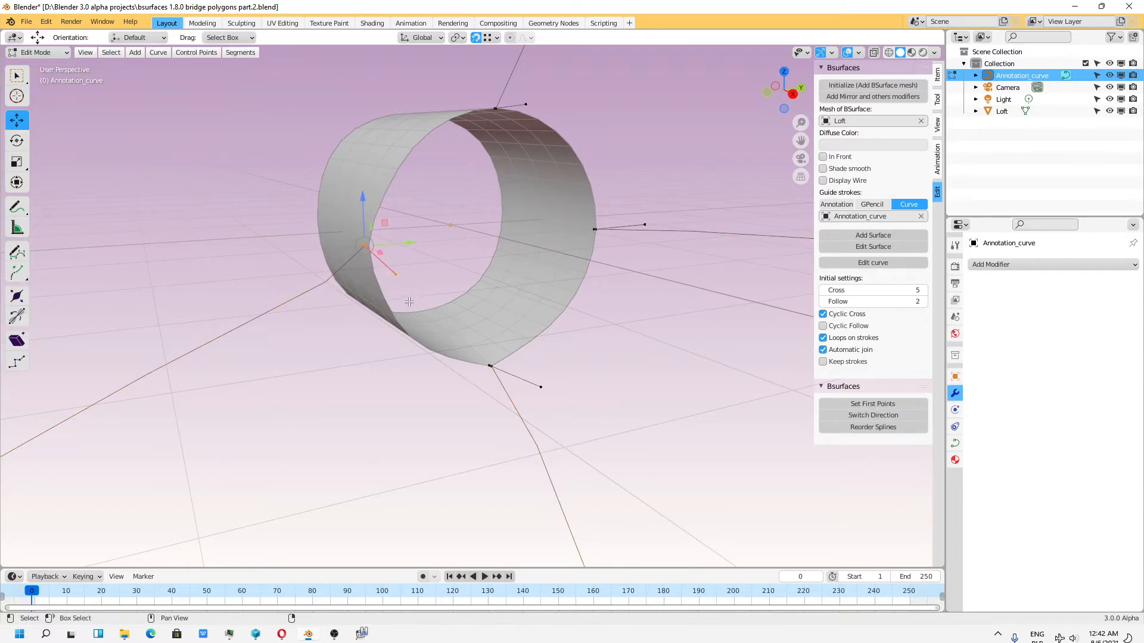
{"action": "left_click_drag", "start_coordinate": [375, 244], "coordinate": [380, 244]}
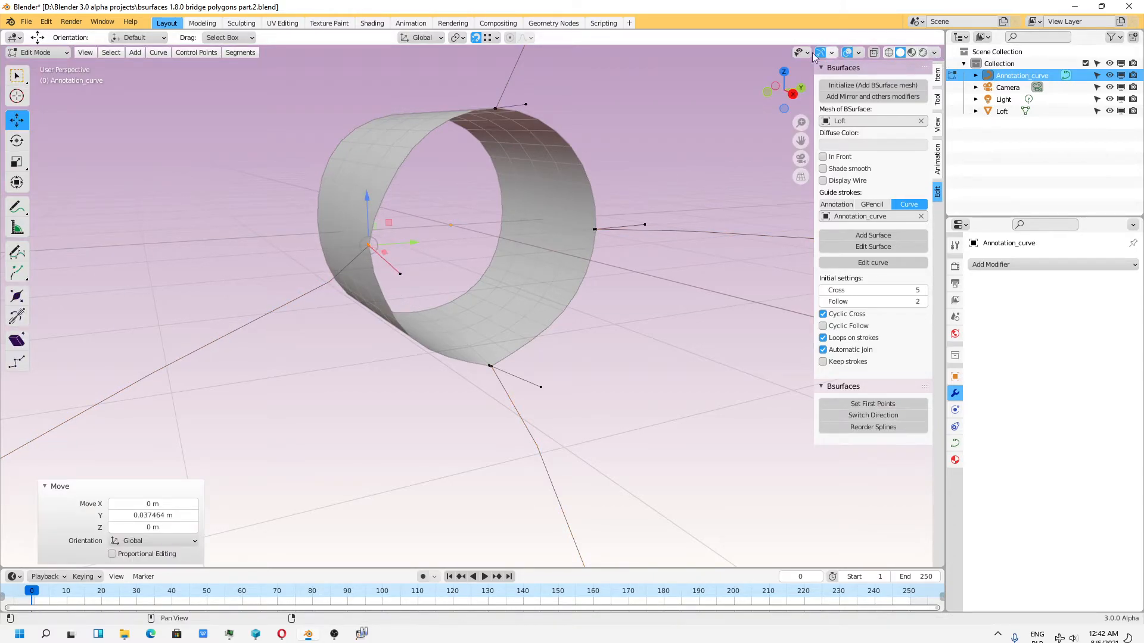
{"action": "left_click", "coordinate": [61, 55]}
{"action": "left_click", "coordinate": [50, 68]}
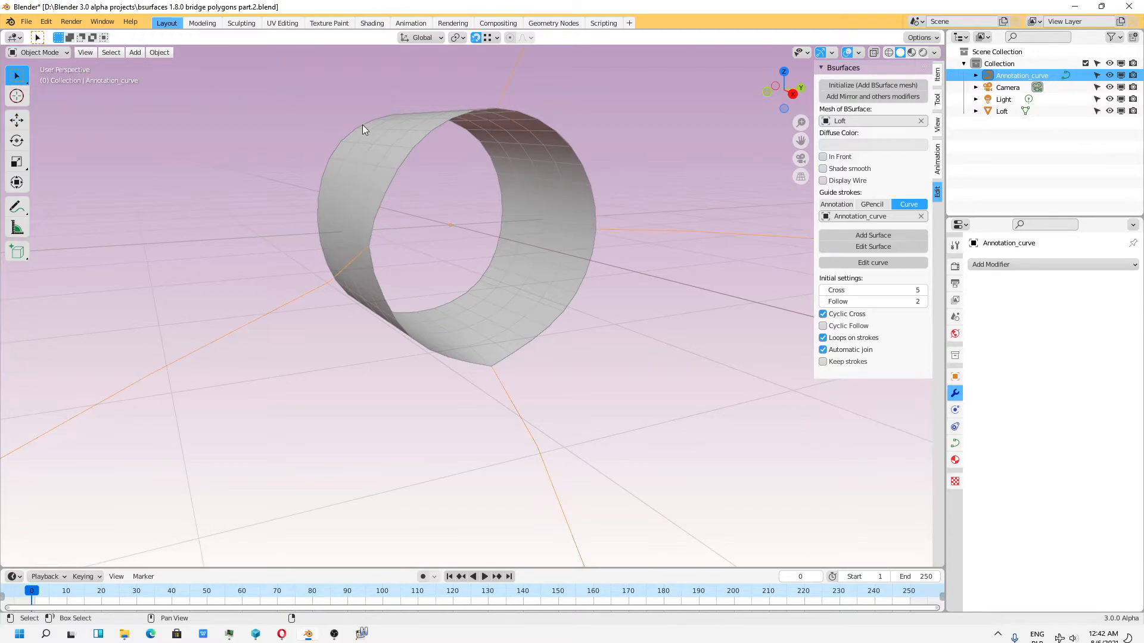
Select Loft, switch it to Edit Mode and turn off snapping
{"action": "left_click", "coordinate": [364, 126]}
{"action": "left_click", "coordinate": [40, 52]}
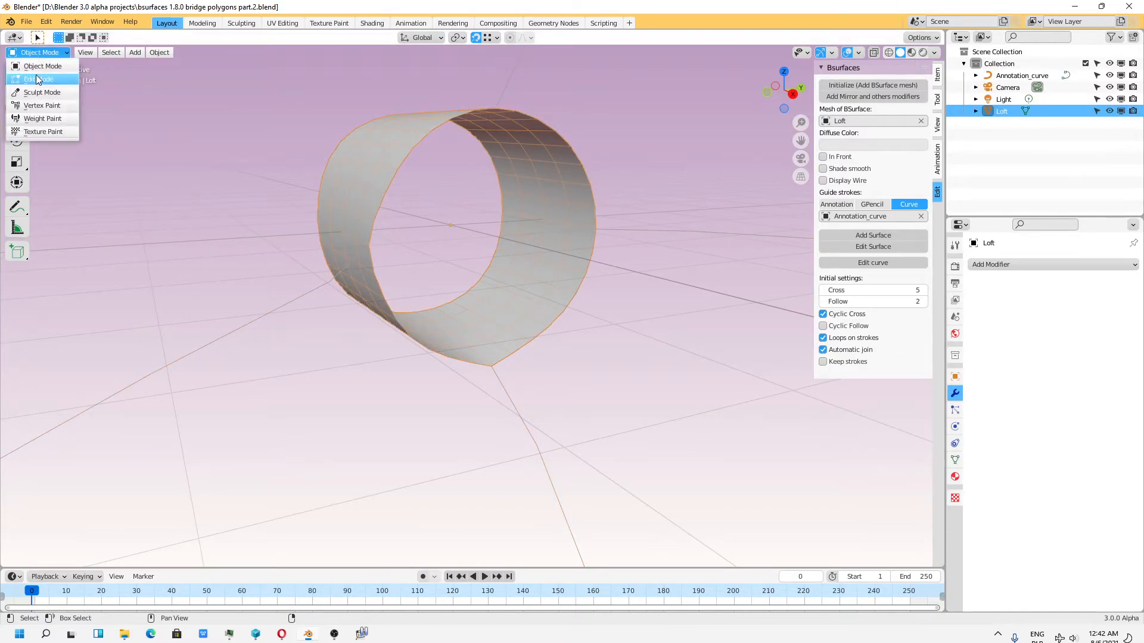
{"action": "left_click", "coordinate": [35, 79]}
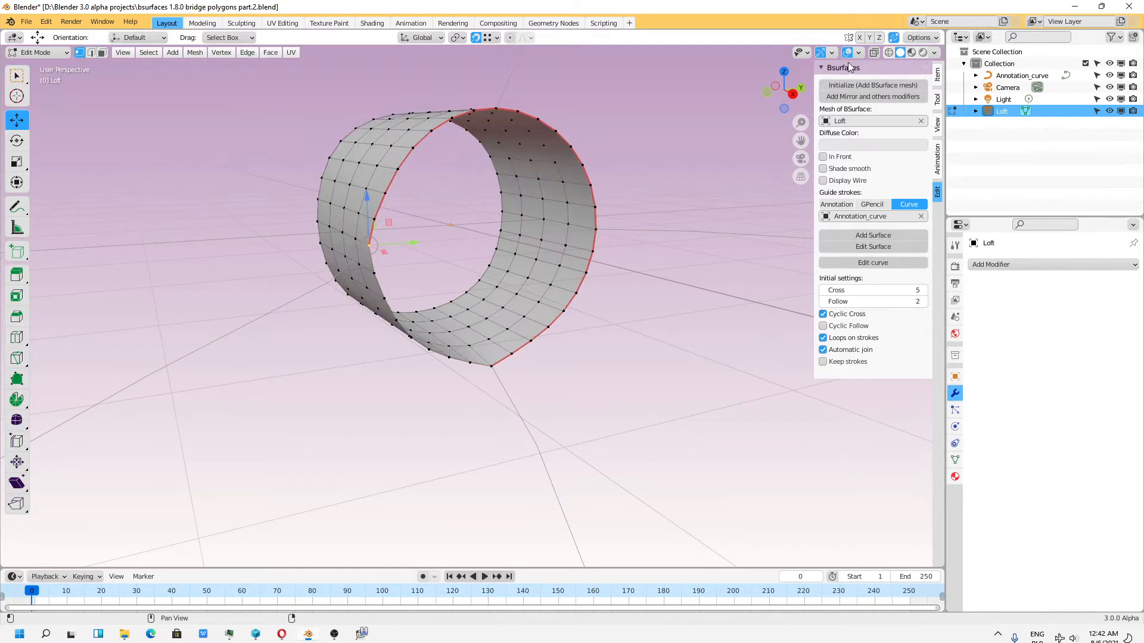
{"action": "left_click", "coordinate": [894, 37]}
{"action": "key", "text": "shift+Tab"}
Save the scene to its existing blend file
{"action": "scroll", "coordinate": [479, 158], "scroll_direction": "down", "scroll_amount": 4}
{"action": "scroll", "coordinate": [480, 157], "scroll_direction": "up", "scroll_amount": 2}
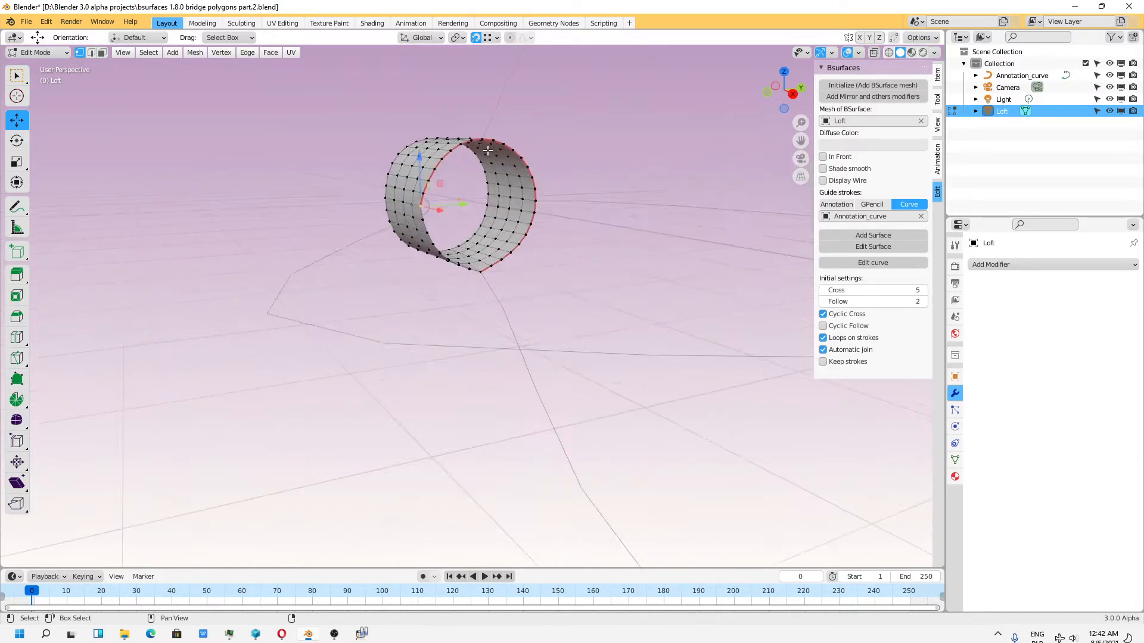
{"action": "middle_click_drag", "start_coordinate": [579, 205], "coordinate": [625, 241]}
{"action": "scroll", "coordinate": [417, 246], "scroll_direction": "down", "scroll_amount": 4}
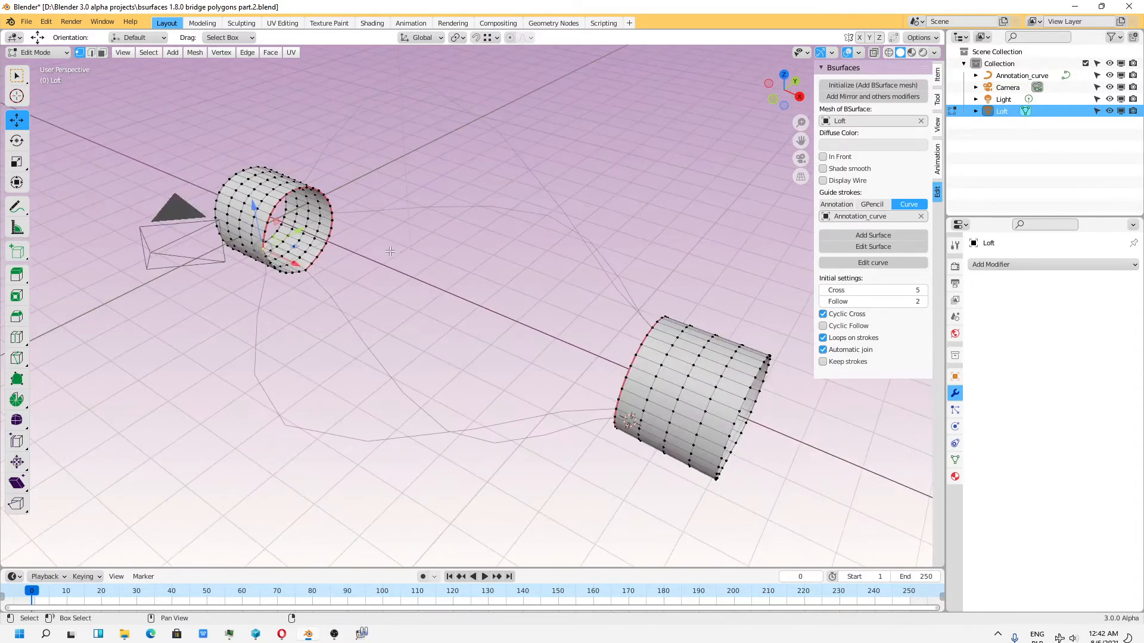
{"action": "scroll", "coordinate": [389, 252], "scroll_direction": "up", "scroll_amount": 2}
{"action": "left_click", "coordinate": [26, 22]}
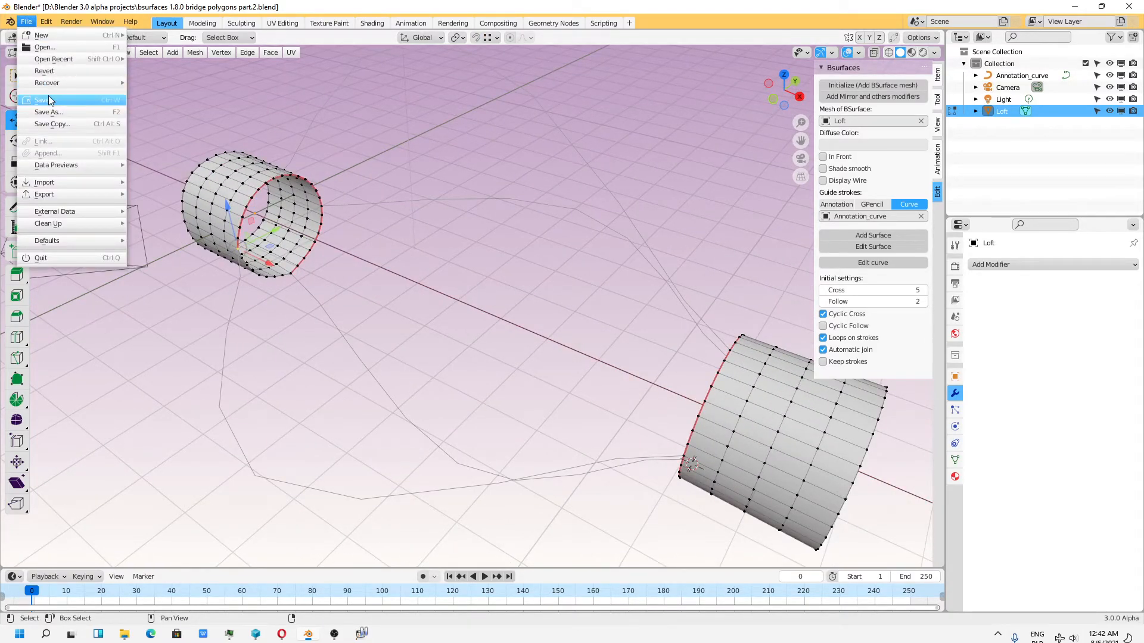
{"action": "left_click", "coordinate": [42, 99]}
{"action": "left_click", "coordinate": [26, 22]}
{"action": "left_click", "coordinate": [48, 72]}
Select the facing rim edge loops of both Loft tubes
{"action": "left_click", "coordinate": [91, 52]}
{"action": "left_click", "coordinate": [250, 204], "text": "alt"}
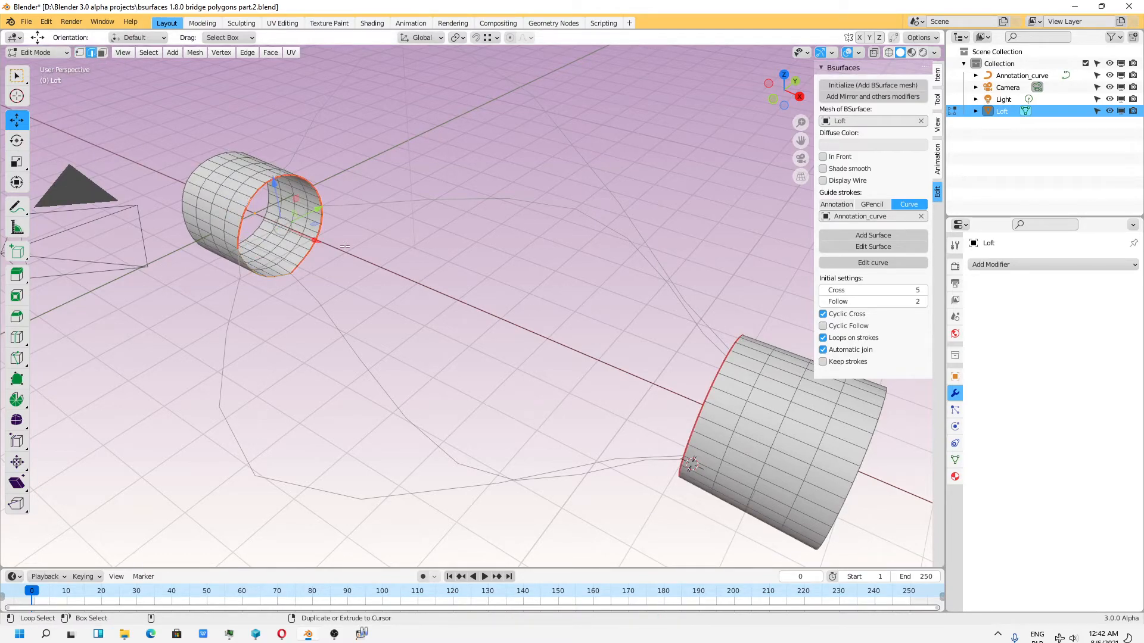
{"action": "left_click", "coordinate": [706, 392], "text": "alt+shift"}
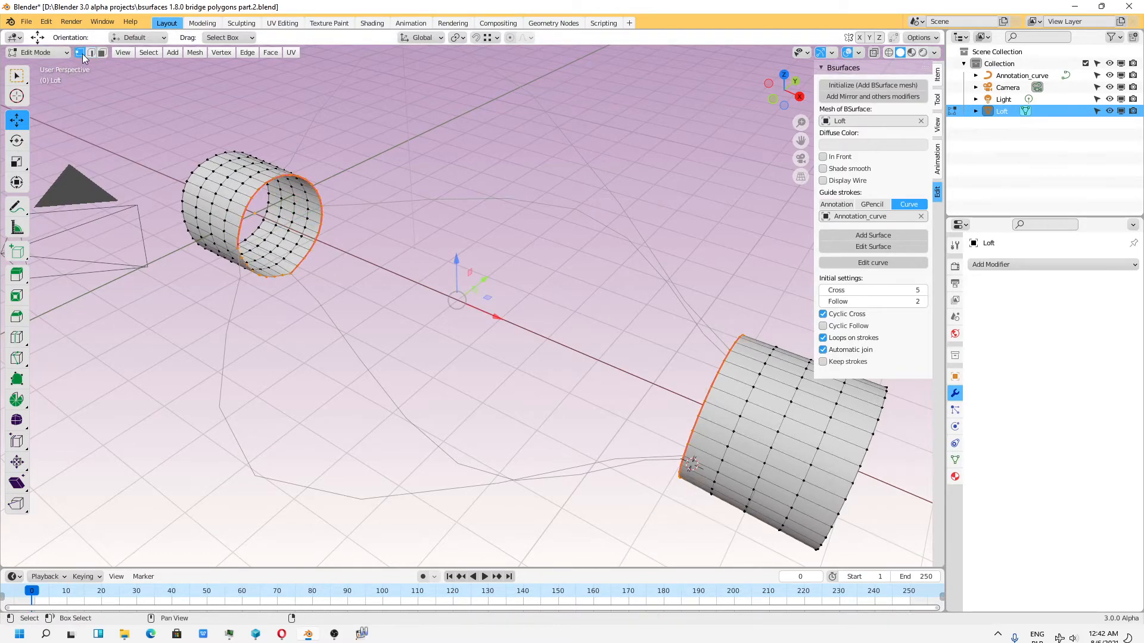
Add a Bsurfaces surface between the selected rims and set its Follow to 8
{"action": "left_click", "coordinate": [873, 236]}
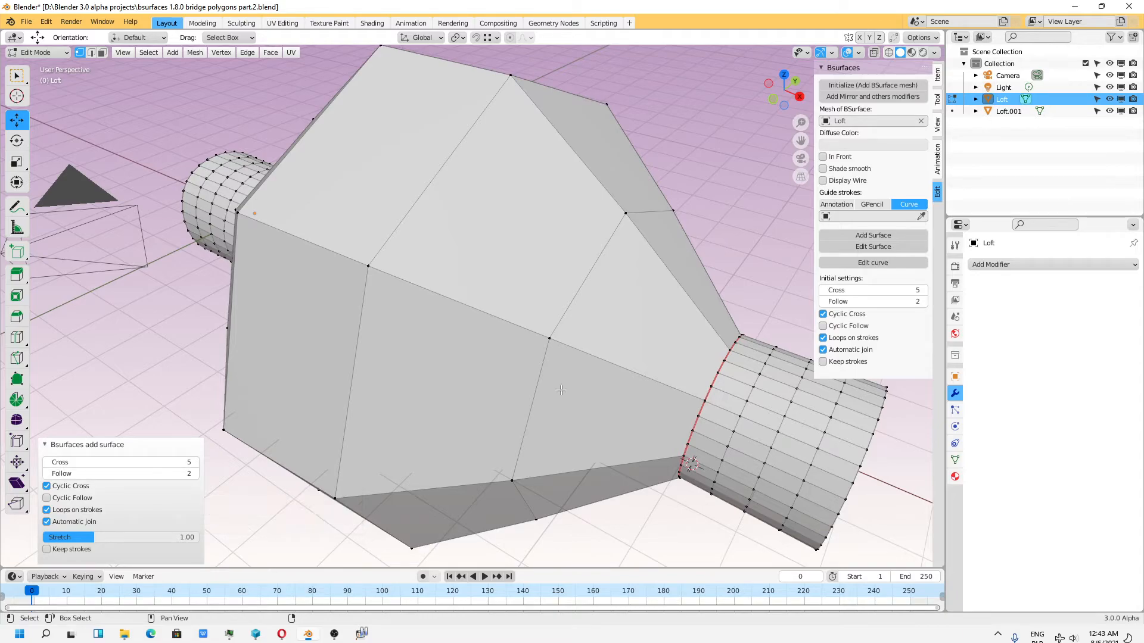
{"action": "left_click", "coordinate": [195, 474]}
{"action": "left_click", "coordinate": [195, 474]}
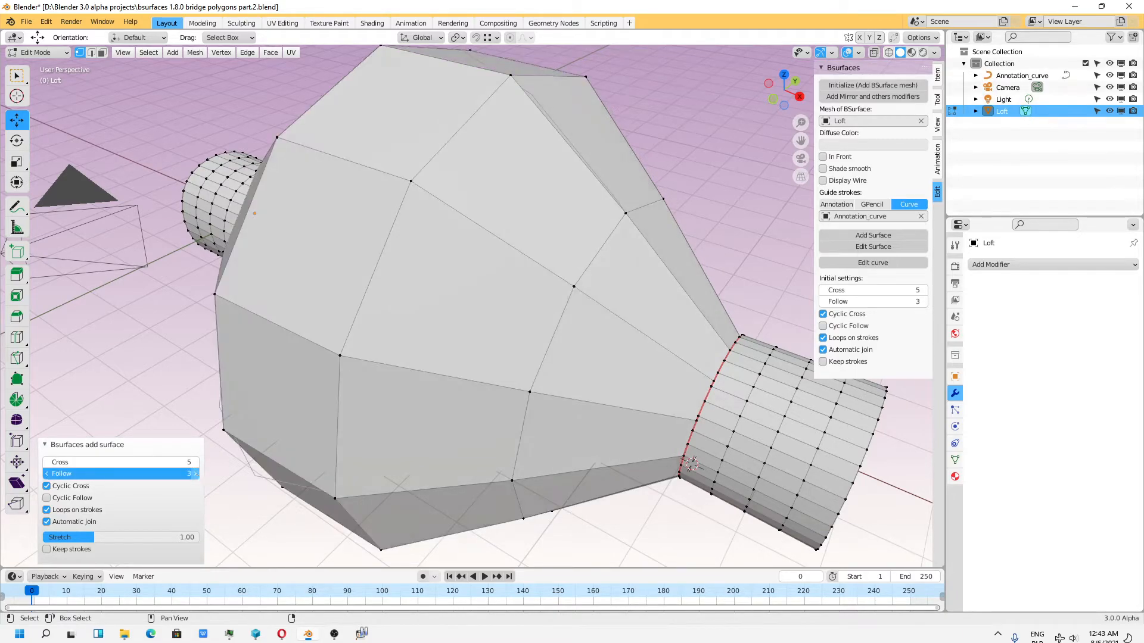
{"action": "left_click", "coordinate": [194, 474]}
{"action": "left_click", "coordinate": [195, 474]}
{"action": "left_click", "coordinate": [195, 474]}
{"action": "left_click", "coordinate": [195, 474]}
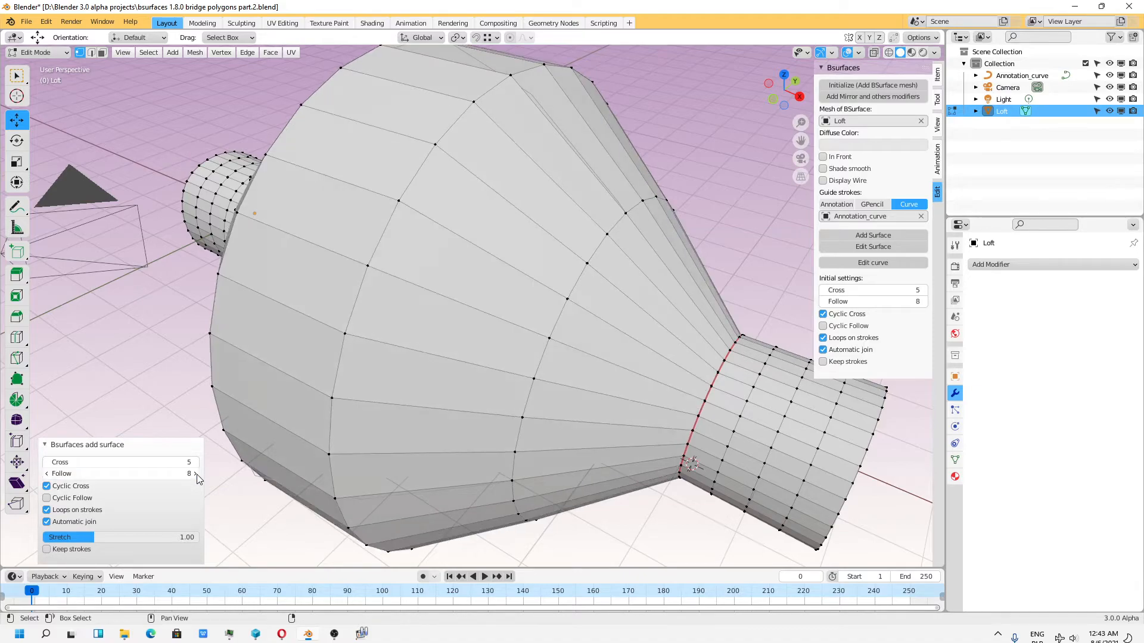
Set the bridging surface's Stretch to 1.95 and its Cross to 21
{"action": "scroll", "coordinate": [373, 364], "scroll_direction": "down", "scroll_amount": 3}
{"action": "middle_click_drag", "start_coordinate": [389, 436], "coordinate": [436, 427]}
{"action": "left_click_drag", "start_coordinate": [154, 537], "coordinate": [163, 537]}
{"action": "left_click_drag", "start_coordinate": [121, 463], "coordinate": [147, 462]}
{"action": "middle_click_drag", "start_coordinate": [468, 382], "coordinate": [530, 361]}
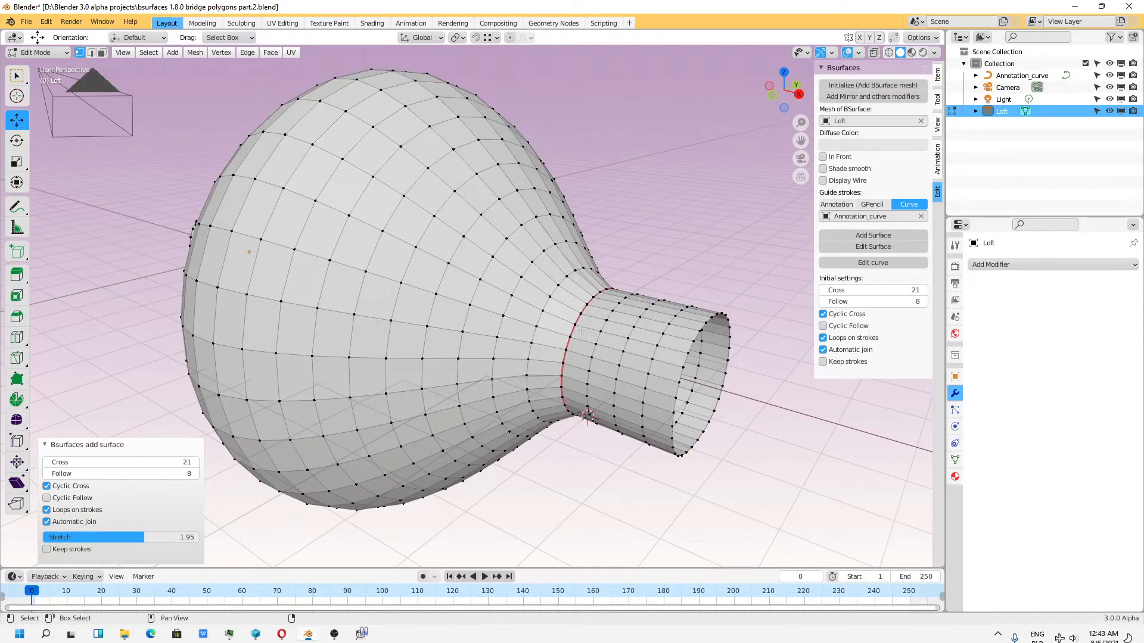
Test the seam with Follow 9, restore Follow to 8, and set Stretch to 2.57
{"action": "scroll", "coordinate": [580, 331], "scroll_direction": "up", "scroll_amount": 5}
{"action": "scroll", "coordinate": [553, 308], "scroll_direction": "up", "scroll_amount": 4}
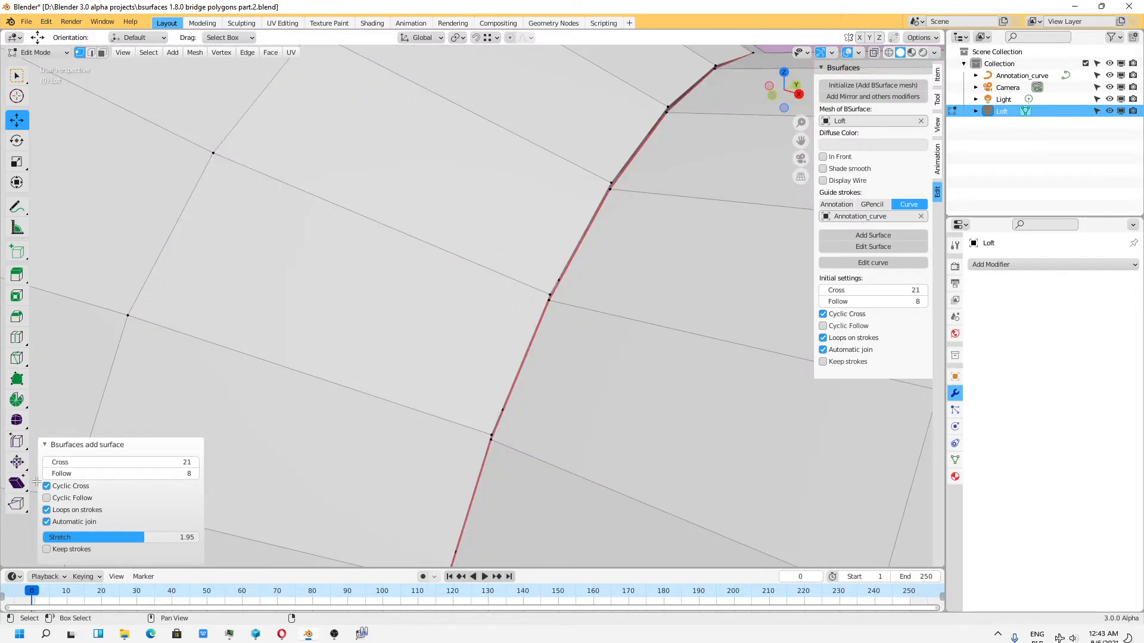
{"action": "left_click", "coordinate": [195, 474]}
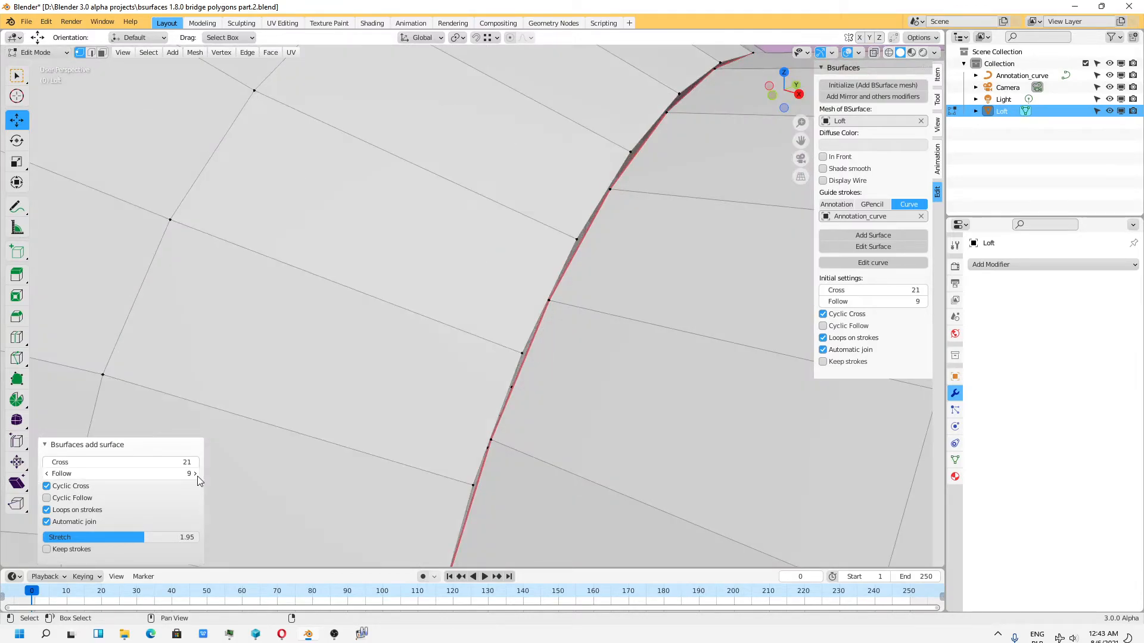
{"action": "left_click", "coordinate": [48, 473]}
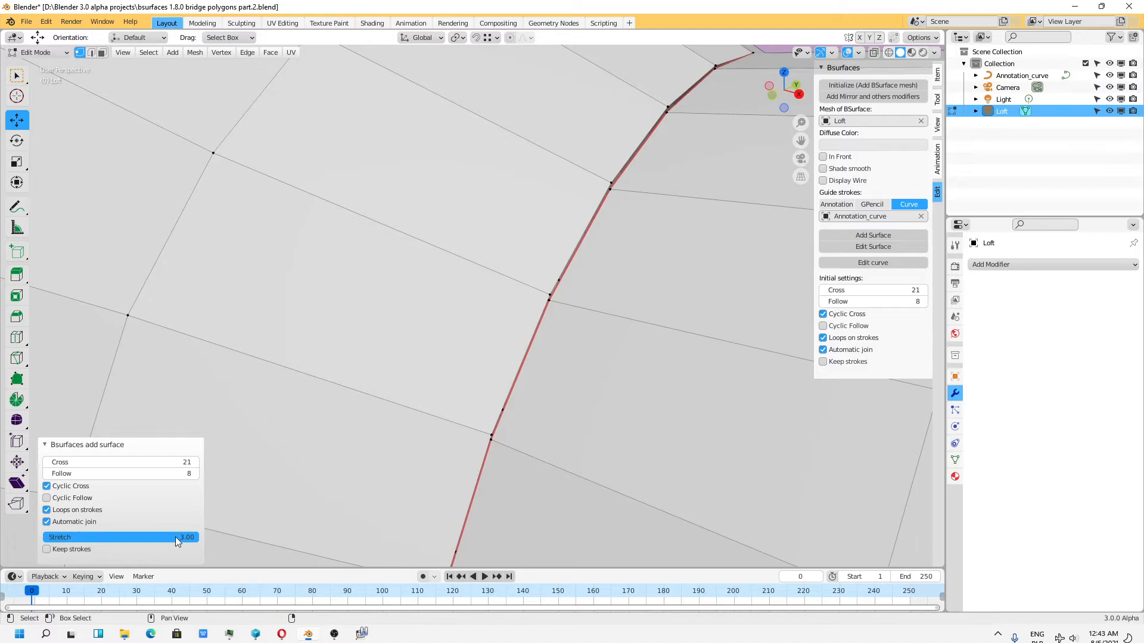
{"action": "left_click_drag", "start_coordinate": [180, 538], "coordinate": [148, 537]}
Inspect the joined surface around the tube rim and undo the added Bsurfaces bridge
{"action": "scroll", "coordinate": [475, 363], "scroll_direction": "up", "scroll_amount": 2}
{"action": "left_click_drag", "start_coordinate": [475, 362], "coordinate": [488, 387], "text": "alt"}
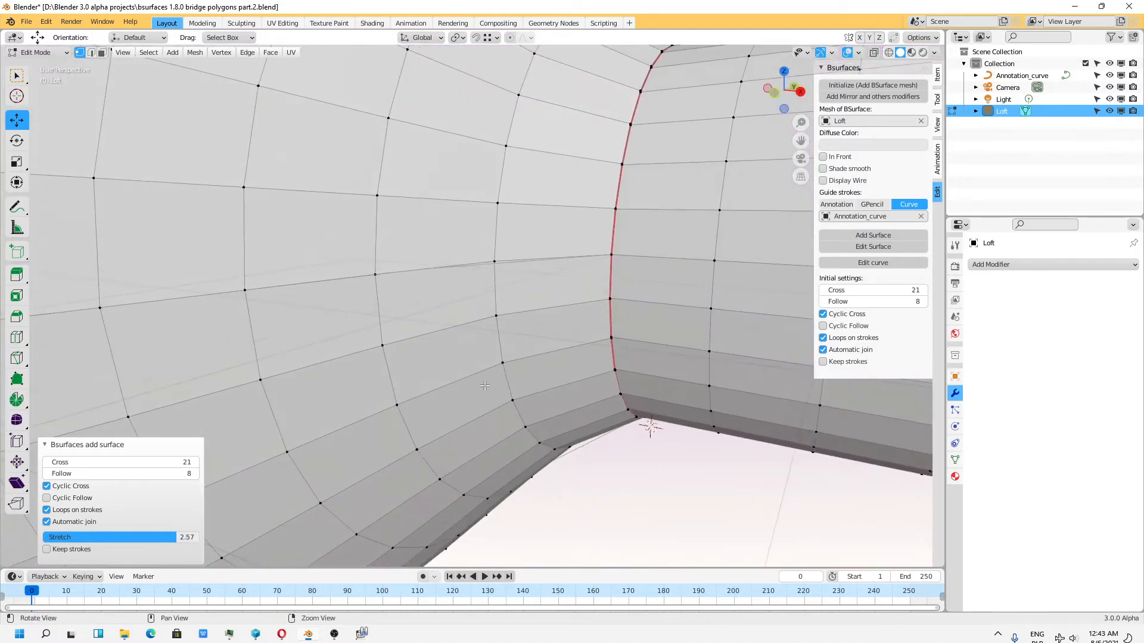
{"action": "right_click_drag", "start_coordinate": [488, 387], "coordinate": [332, 338], "text": "alt"}
{"action": "left_click_drag", "start_coordinate": [331, 338], "coordinate": [376, 364], "text": "alt"}
{"action": "scroll", "coordinate": [333, 375], "scroll_direction": "up", "scroll_amount": 1}
{"action": "middle_click_drag", "start_coordinate": [371, 399], "coordinate": [429, 437], "text": "alt"}
{"action": "left_click_drag", "start_coordinate": [262, 298], "coordinate": [322, 357], "text": "alt"}
{"action": "key", "text": "ctrl+z"}
Return Loft to Object Mode, select Annotation_curve and switch it to Edit Mode
{"action": "left_click", "coordinate": [39, 53]}
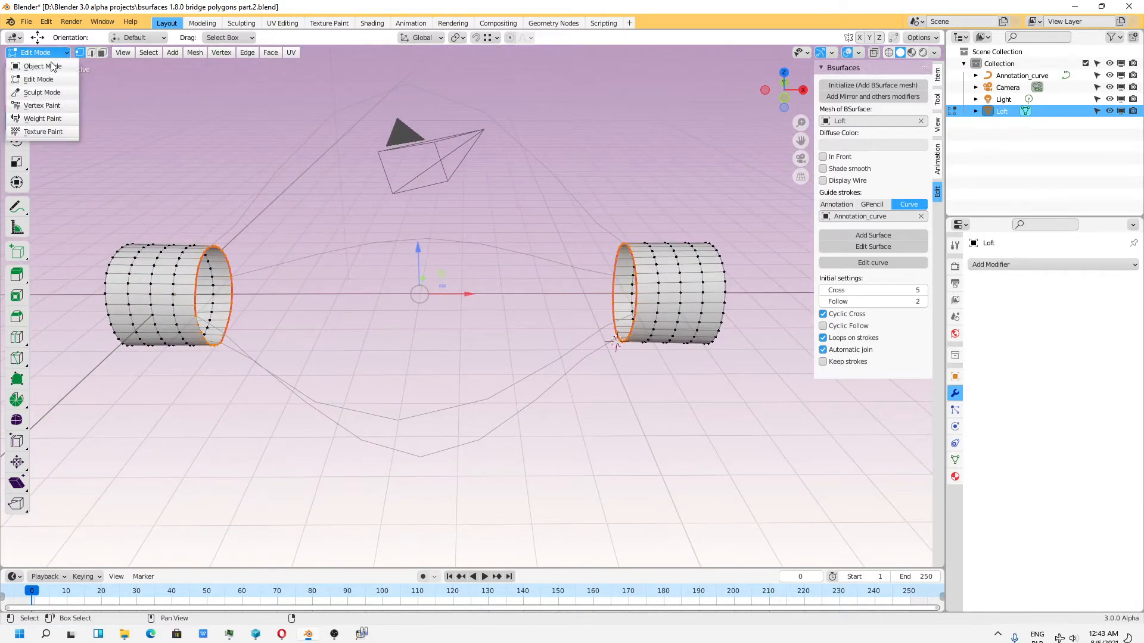
{"action": "left_click", "coordinate": [36, 70]}
{"action": "left_click", "coordinate": [363, 94]}
{"action": "left_click_drag", "start_coordinate": [363, 95], "coordinate": [343, 230], "text": "alt"}
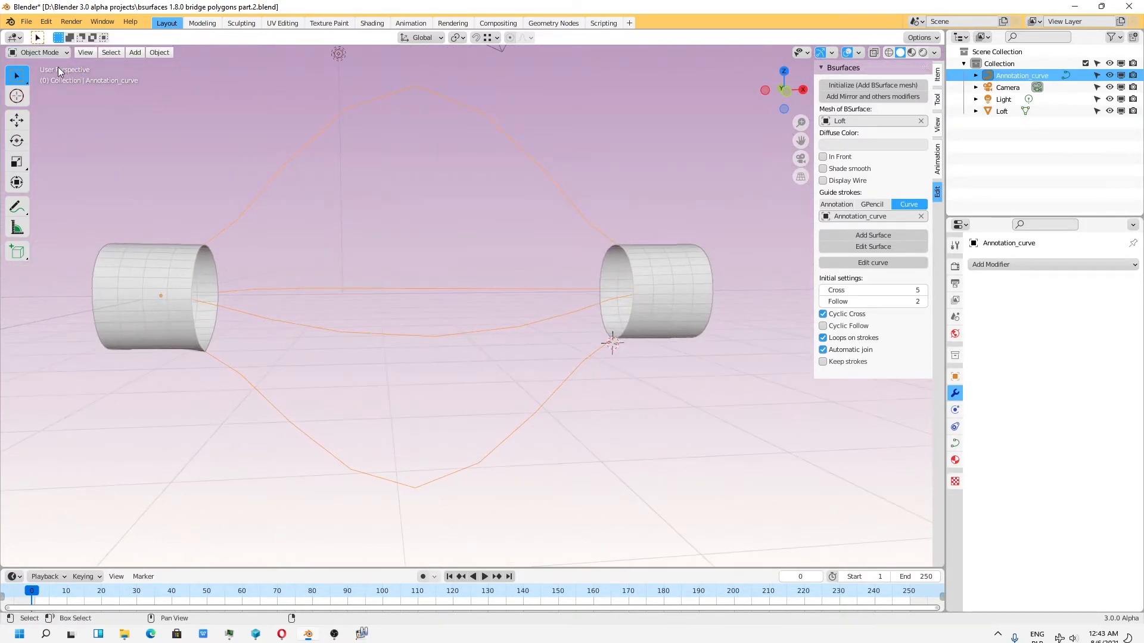
{"action": "left_click", "coordinate": [39, 53]}
{"action": "left_click", "coordinate": [54, 78]}
Select the middle control points of all guide curves and shrink their handles along X, first by a scale of -0.286
{"action": "scroll", "coordinate": [376, 183], "scroll_direction": "down", "scroll_amount": 2}
{"action": "middle_click_drag", "start_coordinate": [385, 197], "coordinate": [413, 224]}
{"action": "middle_click_drag", "start_coordinate": [346, 131], "coordinate": [334, 220]}
{"action": "left_click_drag", "start_coordinate": [258, 116], "coordinate": [491, 508]}
{"action": "middle_click_drag", "start_coordinate": [412, 278], "coordinate": [423, 273]}
{"action": "left_click", "coordinate": [382, 148]}
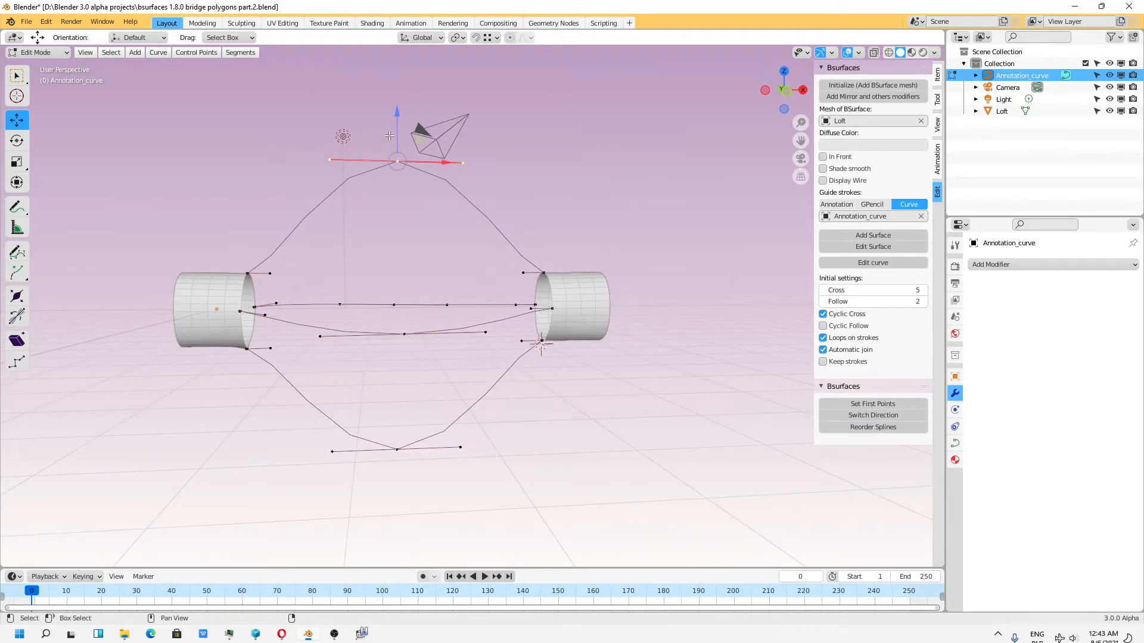
{"action": "mouse_move", "coordinate": [337, 166]}
{"action": "right_mouse_down", "text": "ctrl"}
{"action": "mouse_move", "coordinate": [315, 244]}
{"action": "mouse_move", "coordinate": [372, 523]}
{"action": "mouse_move", "coordinate": [491, 381]}
{"action": "mouse_move", "coordinate": [473, 140]}
{"action": "right_mouse_up", "text": "ctrl"}
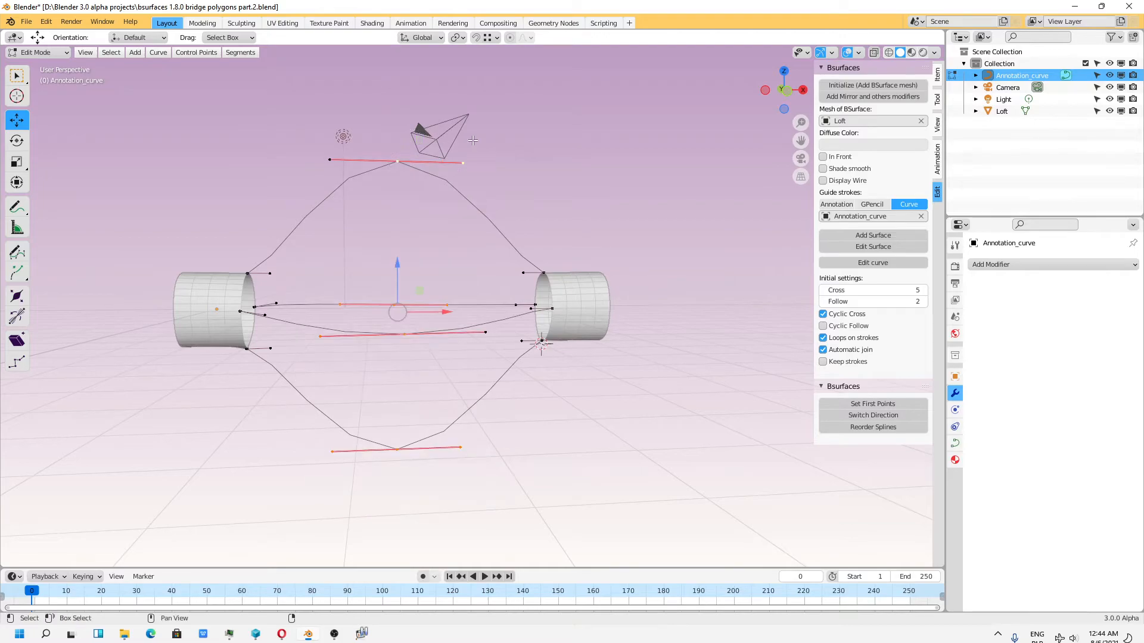
{"action": "key", "text": "shift+space"}
{"action": "key", "text": "s"}
{"action": "left_click_drag", "start_coordinate": [445, 312], "coordinate": [393, 311]}
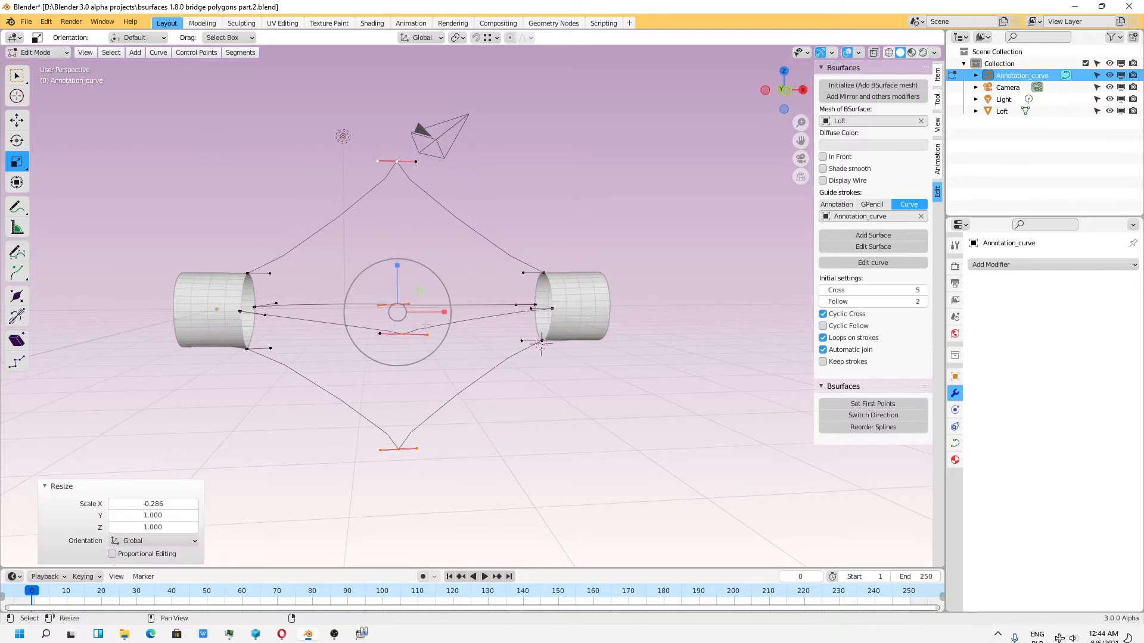
{"action": "middle_click_drag", "start_coordinate": [488, 382], "coordinate": [500, 402]}
{"action": "mouse_move", "coordinate": [445, 312]}
{"action": "left_mouse_down"}
{"action": "mouse_move", "coordinate": [475, 313]}
{"action": "mouse_move", "coordinate": [423, 314]}
{"action": "left_mouse_up"}
Lengthen the upper curve's end handles along X, raising the one at the origin tube and moving the other by -1.6143 m
{"action": "middle_click_drag", "start_coordinate": [420, 286], "coordinate": [365, 166]}
{"action": "left_click", "coordinate": [270, 278]}
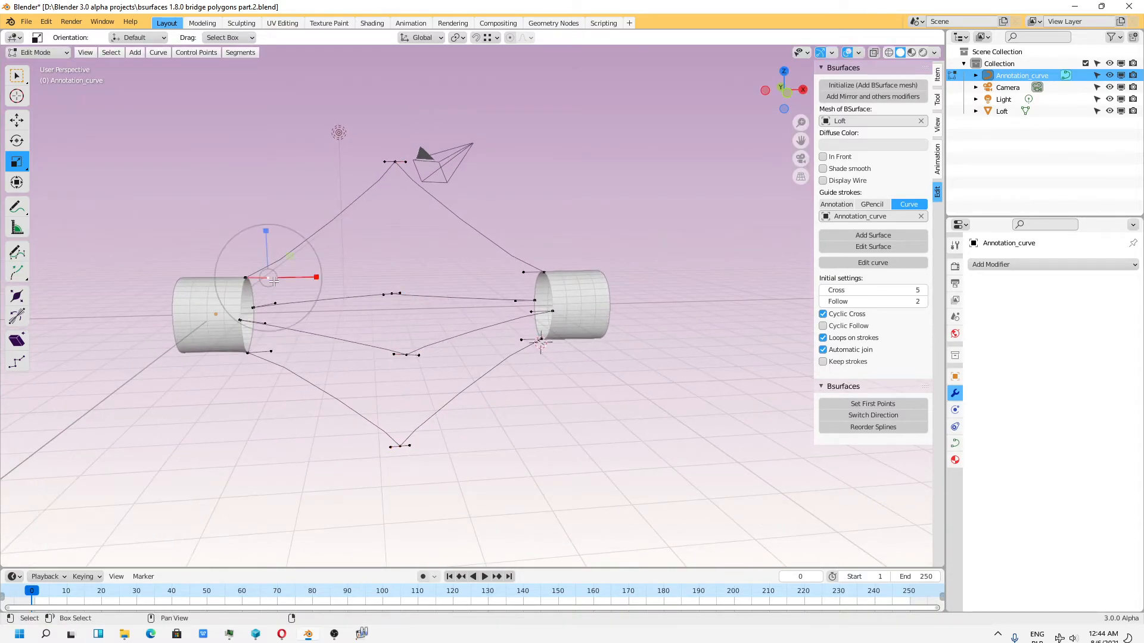
{"action": "key", "text": "shift+space"}
{"action": "key", "text": "g"}
{"action": "left_click_drag", "start_coordinate": [311, 279], "coordinate": [367, 282]}
{"action": "left_click_drag", "start_coordinate": [323, 236], "coordinate": [267, 214]}
{"action": "left_click", "coordinate": [523, 271]}
{"action": "left_click_drag", "start_coordinate": [543, 271], "coordinate": [507, 271]}
Lengthen the lower curve's end handles along X, moving the one at the far tube by -1.5335 m
{"action": "middle_click_drag", "start_coordinate": [402, 420], "coordinate": [369, 376]}
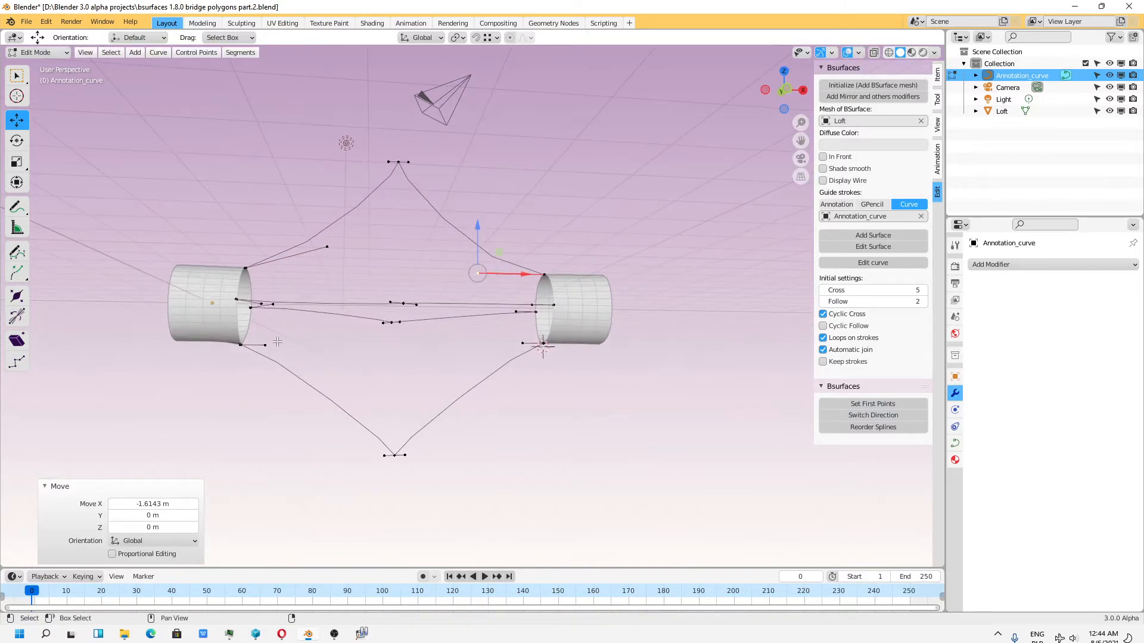
{"action": "left_click", "coordinate": [270, 343]}
{"action": "left_click_drag", "start_coordinate": [298, 344], "coordinate": [346, 340]}
{"action": "left_click", "coordinate": [522, 344]}
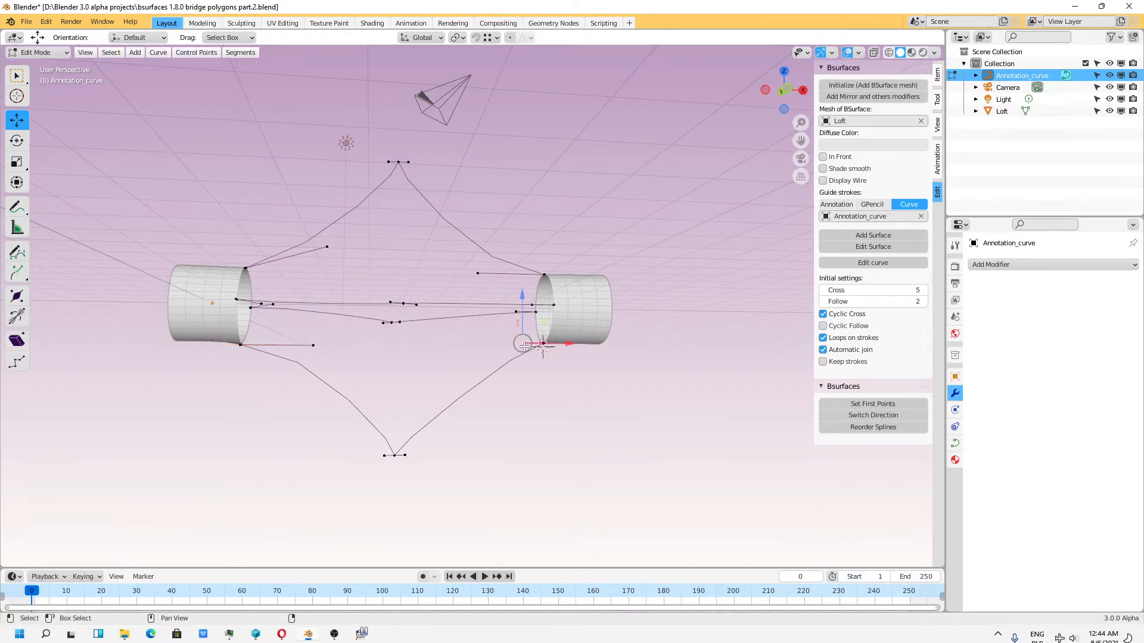
{"action": "left_click_drag", "start_coordinate": [558, 344], "coordinate": [512, 344]}
Widen the middle-point handles of the two side curves along X, scaling the rear curve's handles by 2.526
{"action": "middle_click_drag", "start_coordinate": [513, 345], "coordinate": [435, 420]}
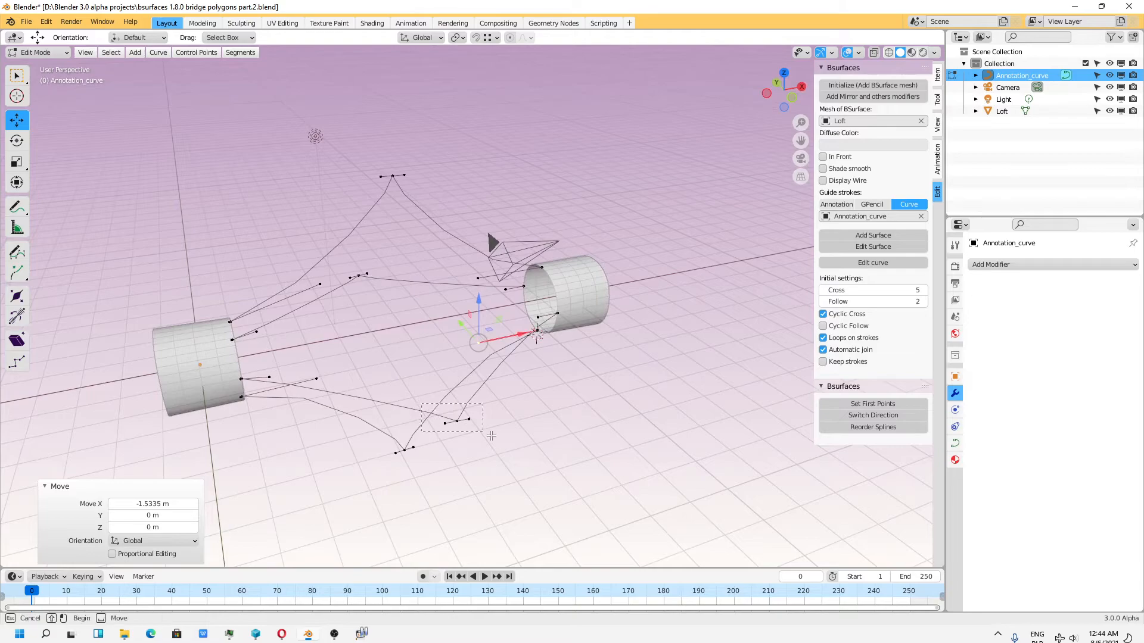
{"action": "key", "text": "shift+space"}
{"action": "key", "text": "s"}
{"action": "left_click_drag", "start_coordinate": [499, 411], "coordinate": [399, 317]}
{"action": "left_click_drag", "start_coordinate": [341, 262], "coordinate": [462, 270]}
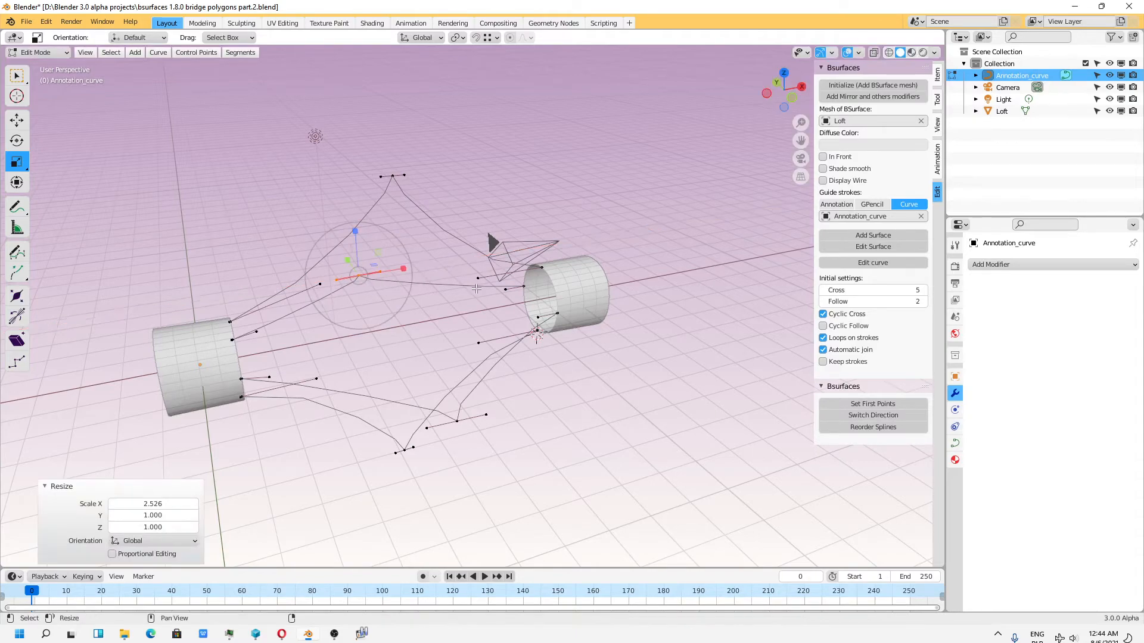
Save the scene to its existing blend file and add a Bsurfaces surface between the tubes from the reshaped guide curves
{"action": "left_click", "coordinate": [26, 21]}
{"action": "left_click", "coordinate": [60, 99]}
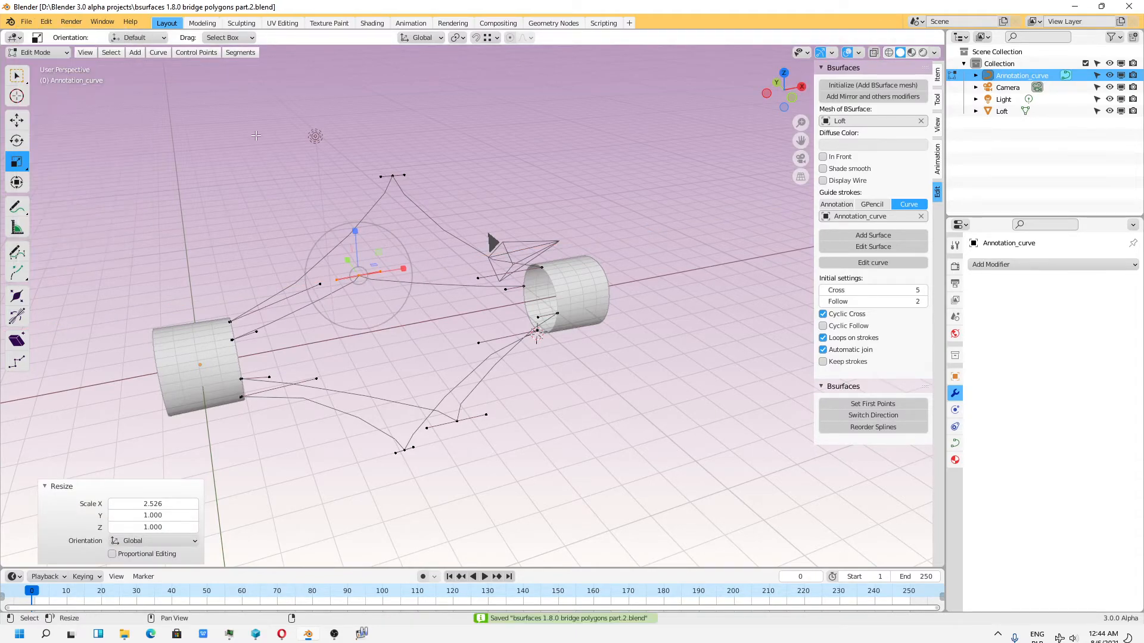
{"action": "left_click", "coordinate": [872, 235]}
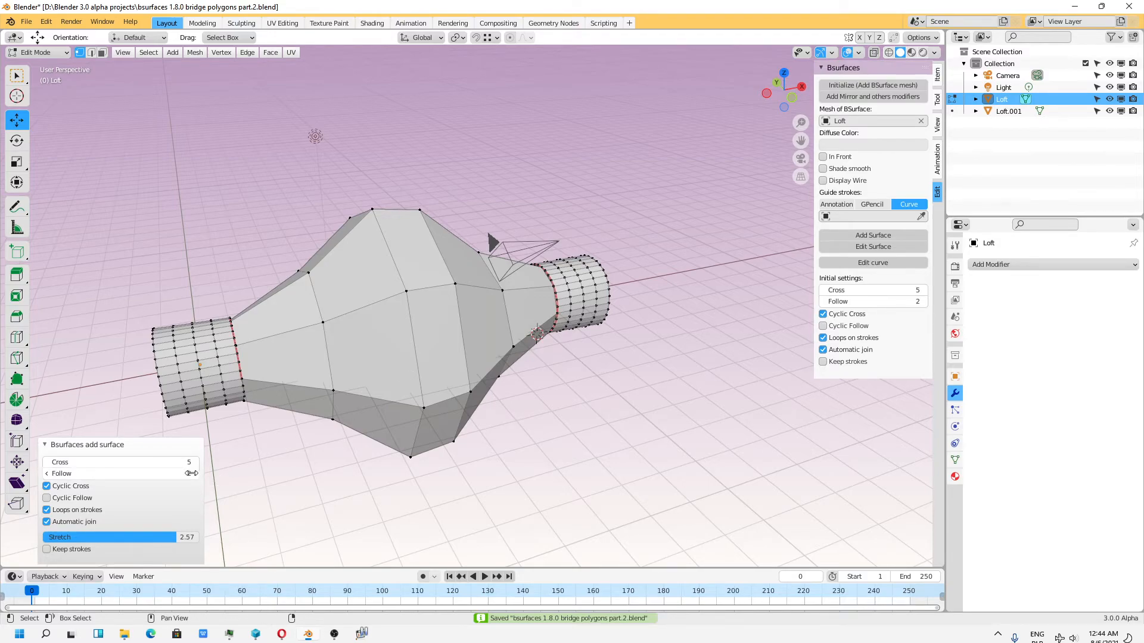
Try the bridge surface with Cross 17 and Follow 8, and undo the added surface
{"action": "left_click_drag", "start_coordinate": [157, 460], "coordinate": [179, 457]}
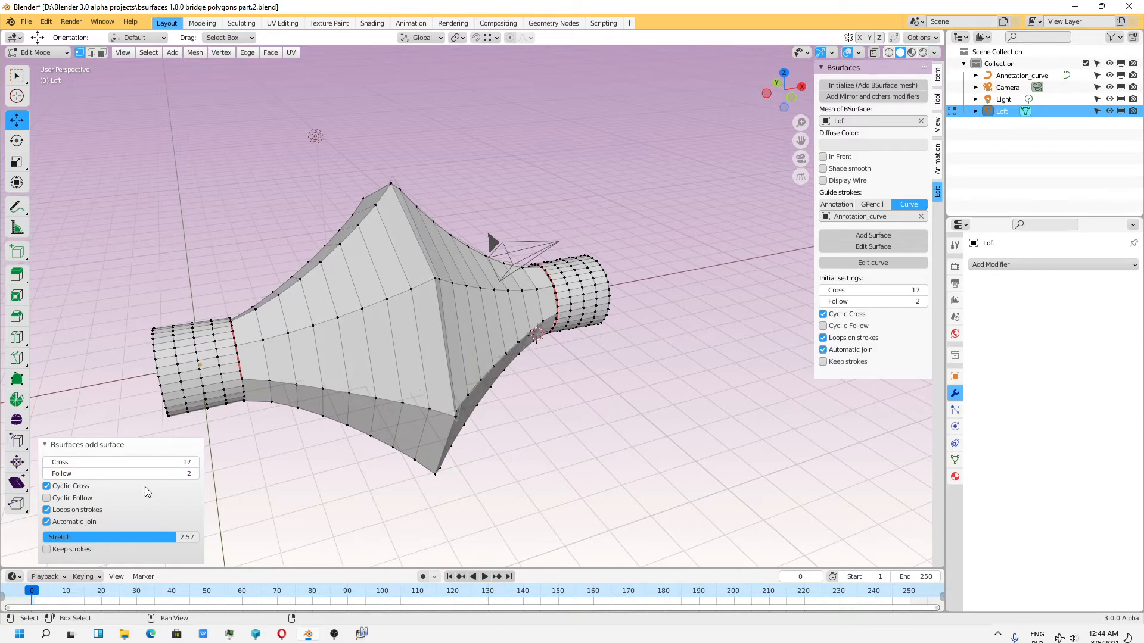
{"action": "scroll", "coordinate": [203, 356], "scroll_direction": "up", "scroll_amount": 5}
{"action": "left_click_drag", "start_coordinate": [168, 475], "coordinate": [181, 474]}
{"action": "scroll", "coordinate": [406, 356], "scroll_direction": "down", "scroll_amount": 6}
{"action": "middle_click_drag", "start_coordinate": [405, 356], "coordinate": [495, 421]}
{"action": "middle_click_drag", "start_coordinate": [481, 359], "coordinate": [514, 474]}
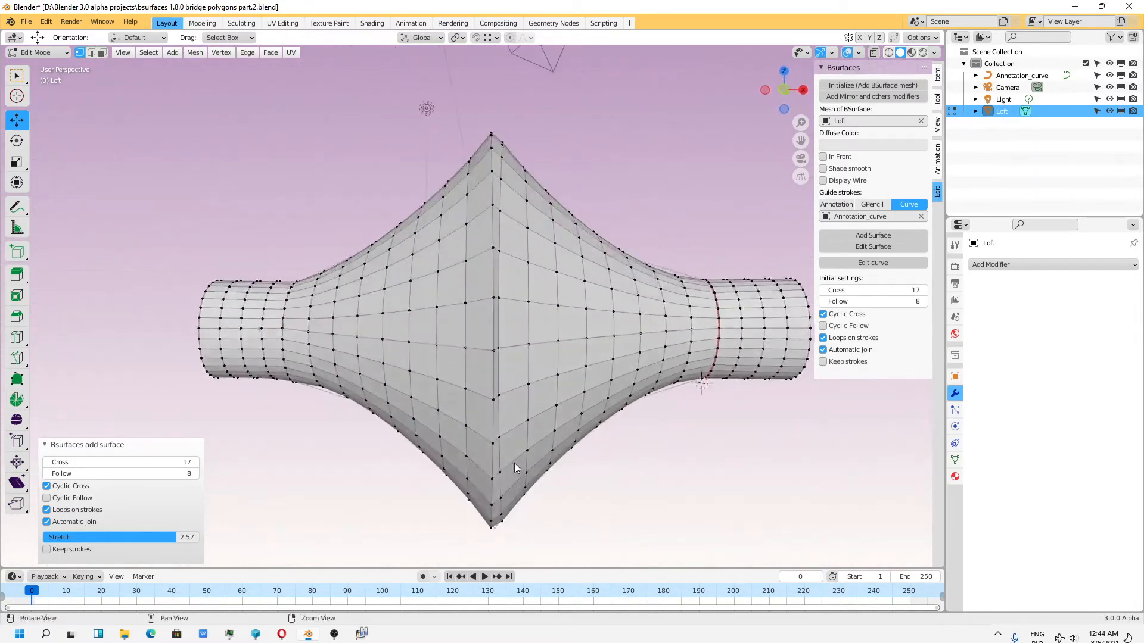
{"action": "middle_click_drag", "start_coordinate": [500, 148], "coordinate": [546, 260]}
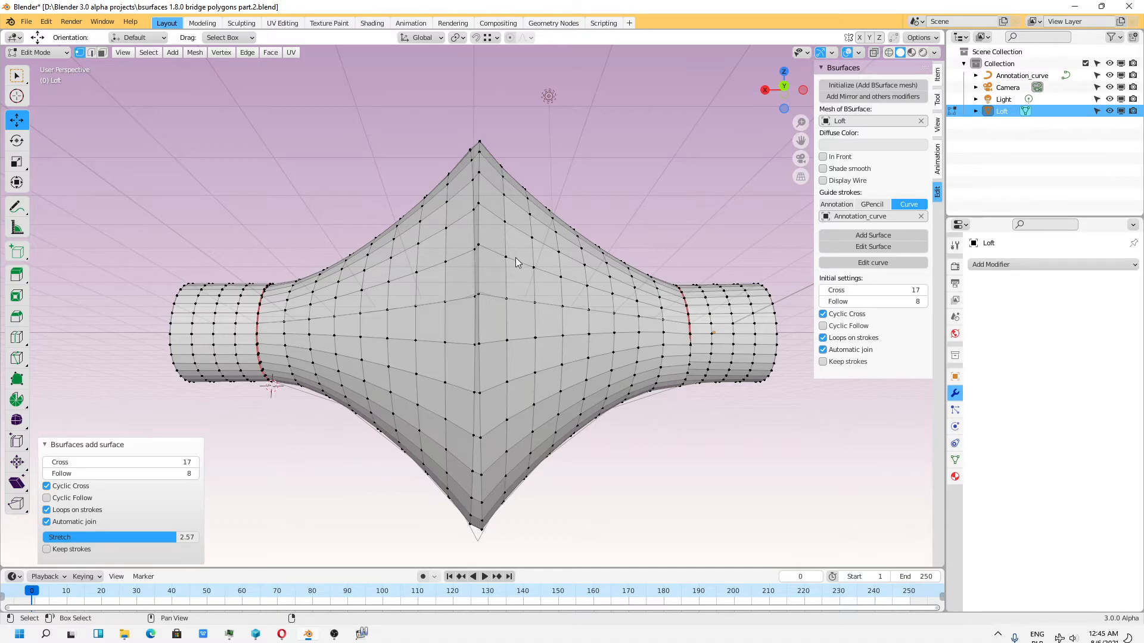
{"action": "key", "text": "ctrl+z"}
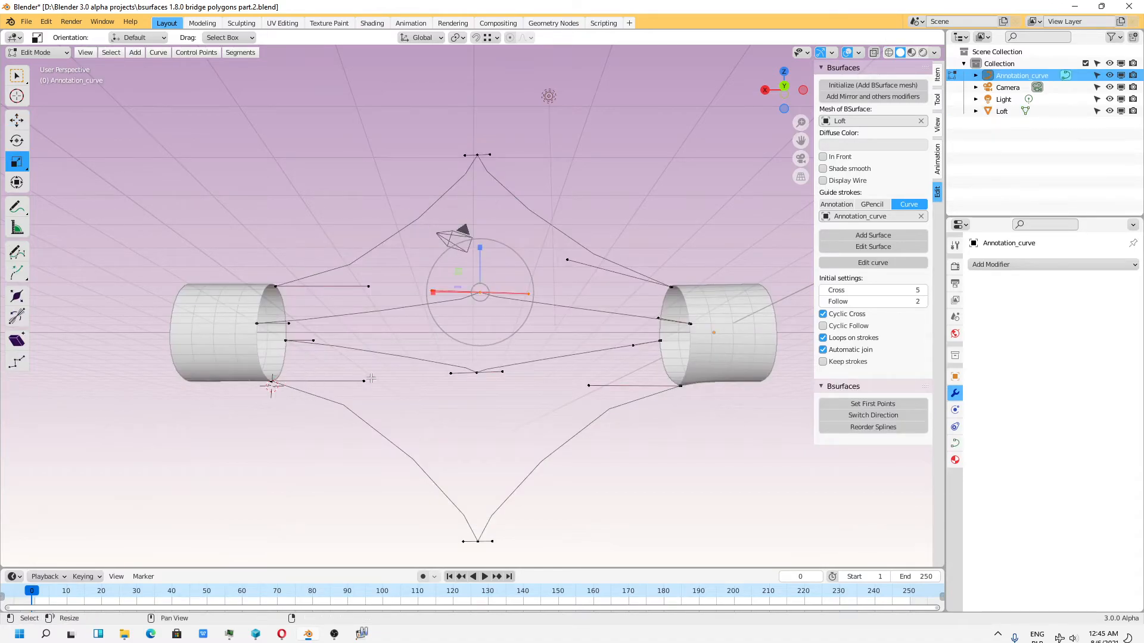
Lengthen a middle-point handle of the upper guide curve by moving it about -0.82 m along X
{"action": "left_click", "coordinate": [463, 157]}
{"action": "key", "text": "shift+space"}
{"action": "key", "text": "g"}
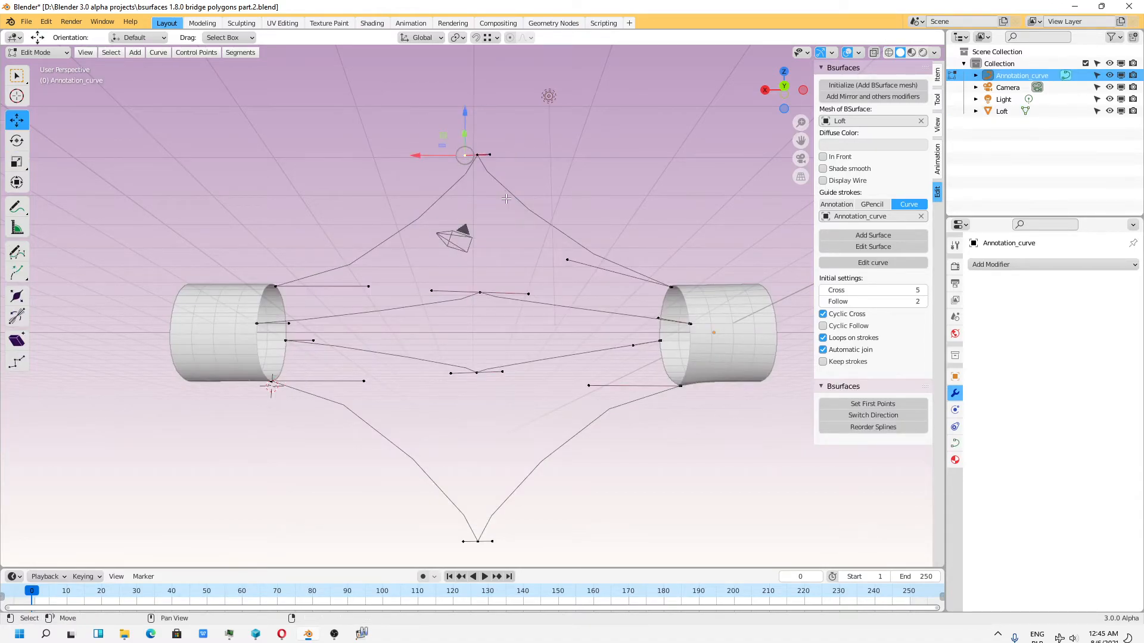
{"action": "middle_click_drag", "start_coordinate": [539, 221], "coordinate": [467, 173]}
{"action": "key", "text": "g"}
{"action": "key", "text": "x"}
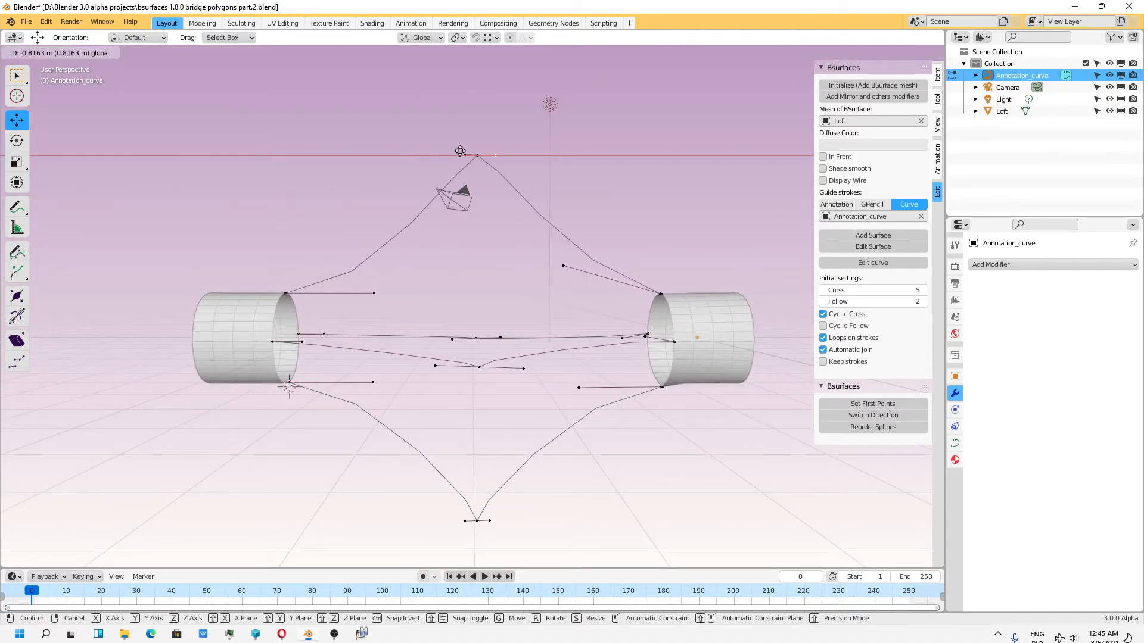
{"action": "left_click", "coordinate": [462, 152]}
Lengthen the middle-point handles of the lower guide curve
{"action": "left_click", "coordinate": [495, 519]}
{"action": "key", "text": "g"}
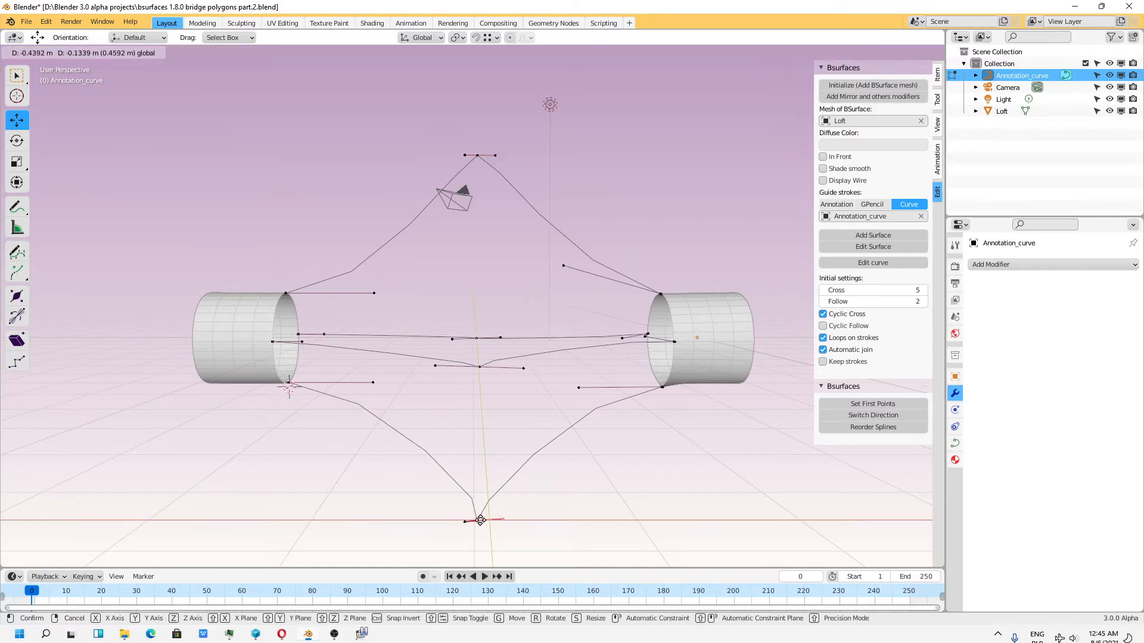
{"action": "left_click", "coordinate": [422, 520]}
{"action": "left_click", "coordinate": [492, 522]}
{"action": "left_click_drag", "start_coordinate": [460, 522], "coordinate": [476, 521]}
Lengthen one middle-point handle on each side curve along X, moving the rear curve's handle by about 1.3 m
{"action": "middle_click_drag", "start_coordinate": [476, 521], "coordinate": [692, 484]}
{"action": "key", "text": "g"}
{"action": "key", "text": "x"}
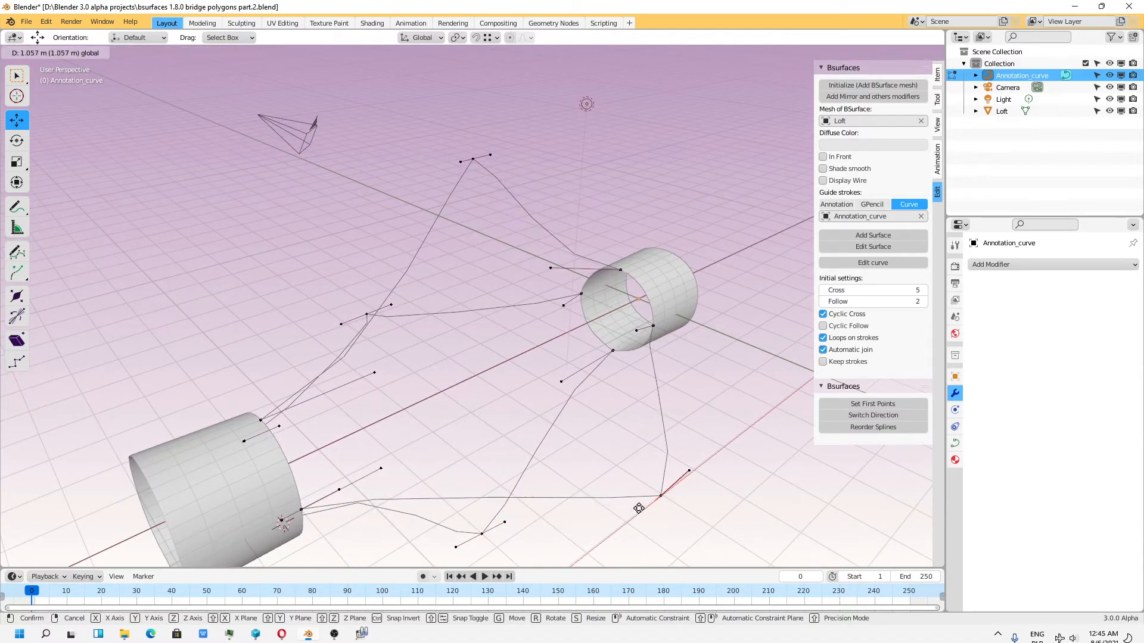
{"action": "left_click", "coordinate": [680, 493]}
{"action": "left_click", "coordinate": [389, 301]}
{"action": "key", "text": "g"}
{"action": "key", "text": "x"}
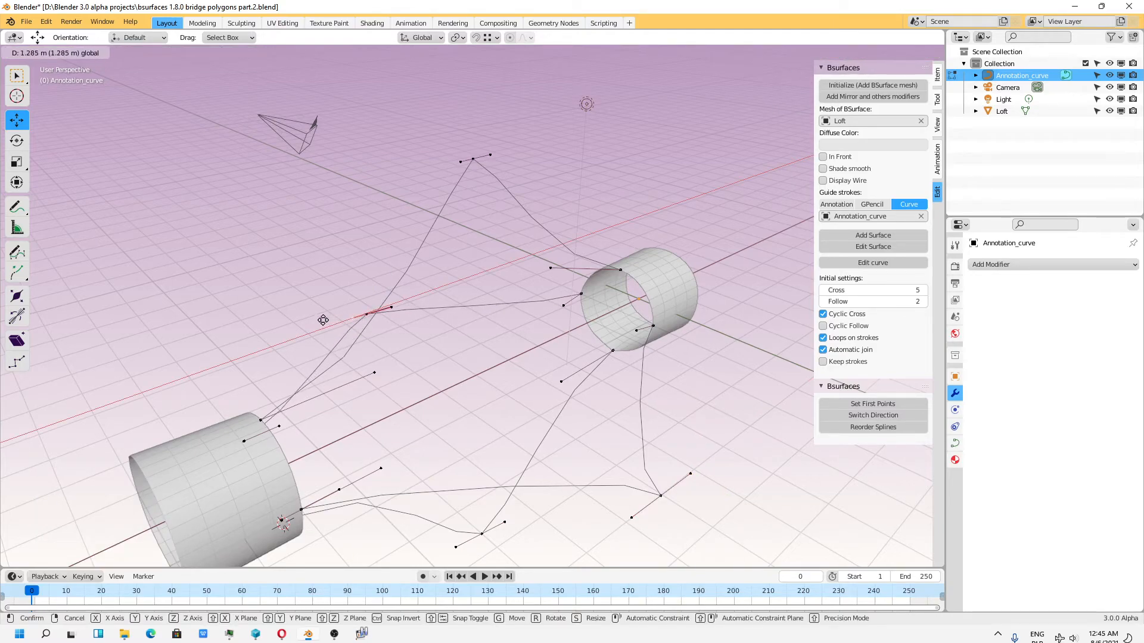
{"action": "left_click", "coordinate": [312, 321]}
Move the other middle-point handle of the front side curve -1.683 m along X
{"action": "left_click", "coordinate": [646, 504]}
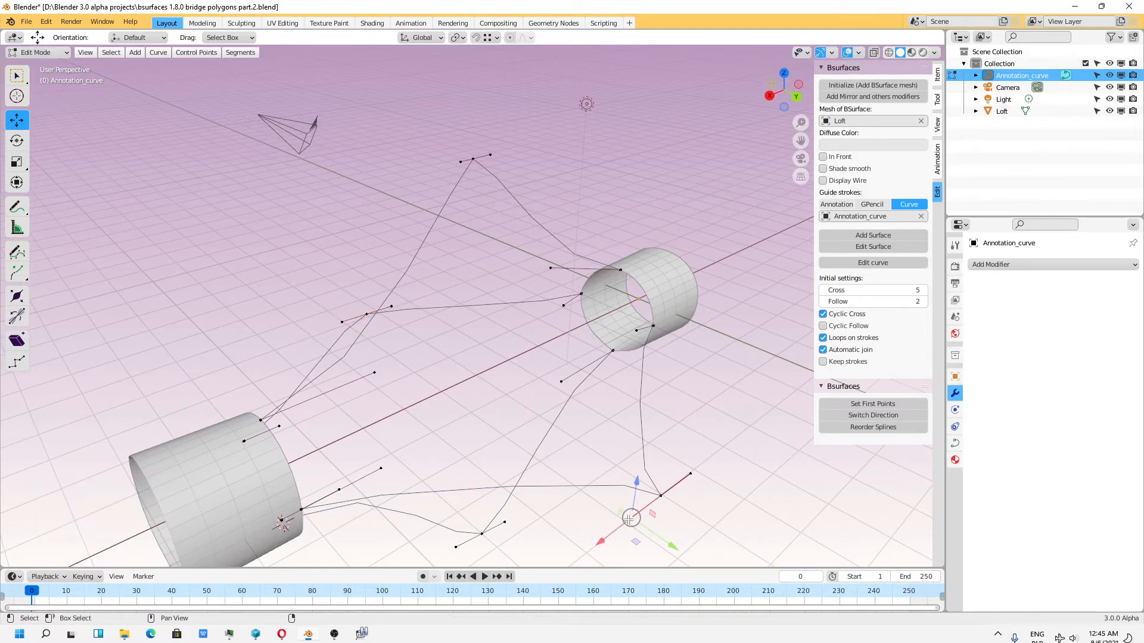
{"action": "key", "text": "g"}
{"action": "key", "text": "x"}
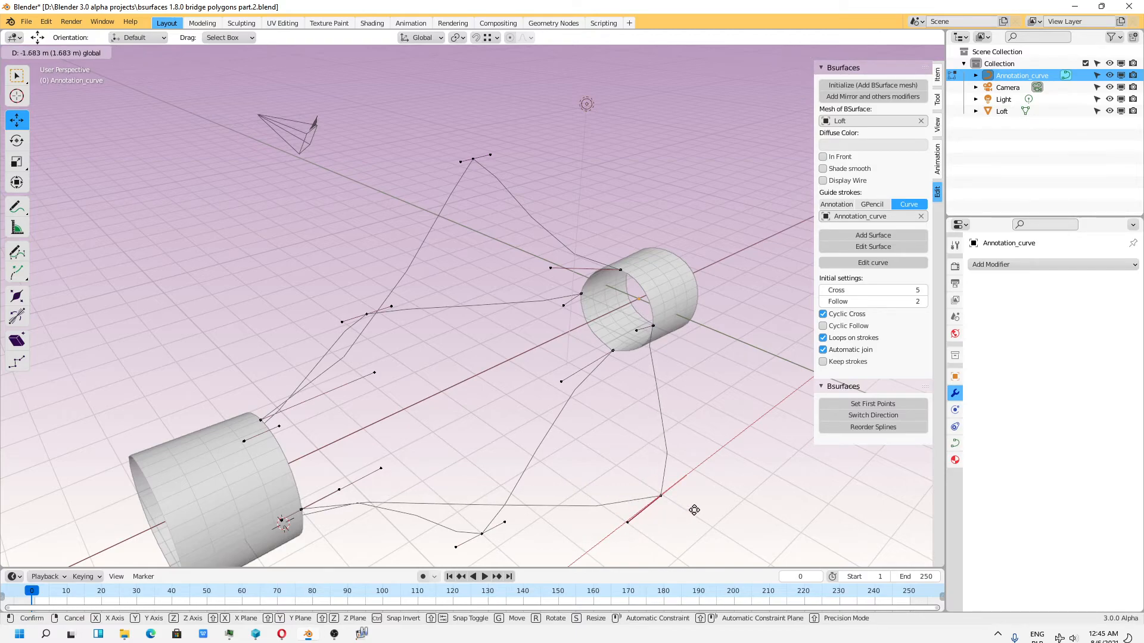
{"action": "left_click", "coordinate": [694, 510]}
Add a Bsurfaces surface between the tubes from the guide curves, with Cross 33 and Follow 8
{"action": "middle_click_drag", "start_coordinate": [562, 427], "coordinate": [536, 354]}
{"action": "left_click", "coordinate": [848, 234]}
{"action": "left_click_drag", "start_coordinate": [135, 470], "coordinate": [170, 459]}
{"action": "middle_click_drag", "start_coordinate": [643, 446], "coordinate": [688, 355]}
{"action": "left_click", "coordinate": [583, 308]}
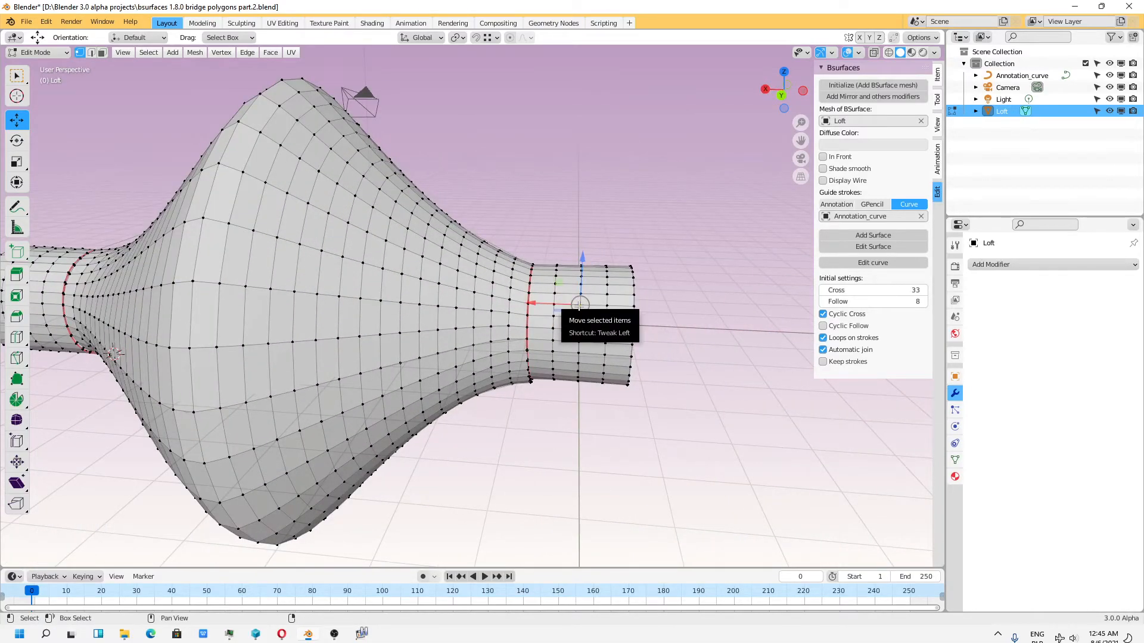
{"action": "key", "text": "ctrl+KP_Add"}
{"action": "key", "text": "ctrl+KP_Add"}
{"action": "key", "text": "ctrl+KP_Add"}
{"action": "key", "text": "ctrl+KP_Add"}
{"action": "key", "text": "ctrl+KP_Add"}
{"action": "key", "text": "ctrl+KP_Add"}
{"action": "key", "text": "ctrl+KP_Add"}
{"action": "key", "text": "ctrl+KP_Add"}
{"action": "key", "text": "ctrl+KP_Add"}
{"action": "key", "text": "ctrl+KP_Add"}
{"action": "key", "text": "ctrl+KP_Add"}
{"action": "key", "text": "ctrl+KP_Add"}
{"action": "key", "text": "ctrl+KP_Add"}
{"action": "left_click", "coordinate": [606, 329]}
{"action": "key", "text": "ctrl+KP_Add"}
{"action": "key", "text": "ctrl+KP_Add"}
{"action": "key", "text": "ctrl+KP_Add"}
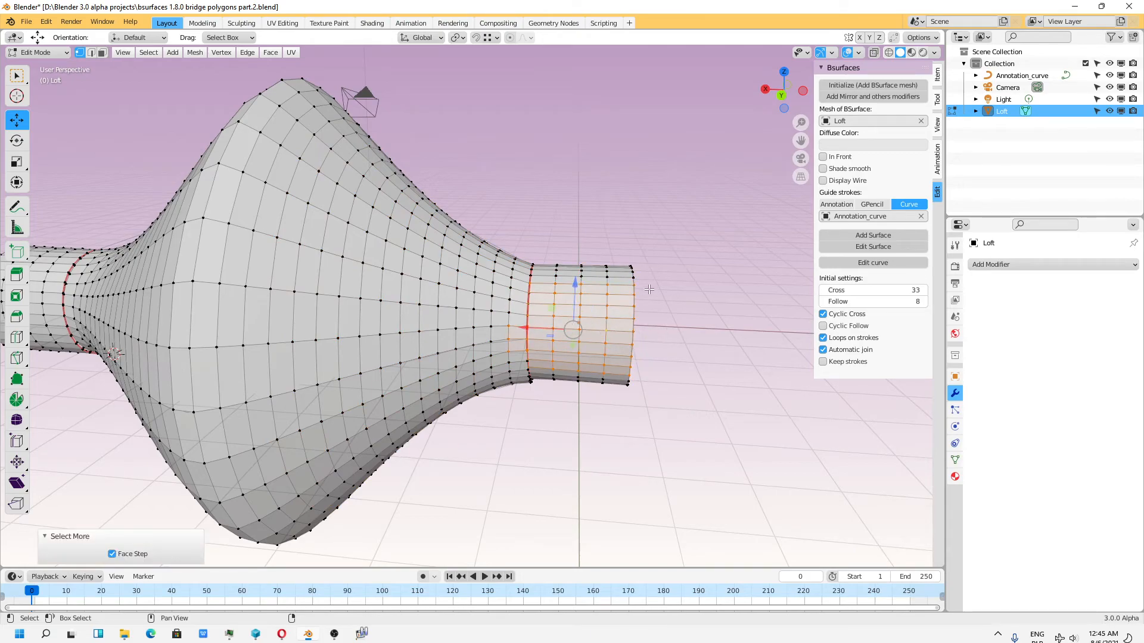
{"action": "left_click", "coordinate": [649, 290]}
Select the origin tube from its open end up to the seam and move it -0.61699 m along X
{"action": "left_click", "coordinate": [634, 327], "text": "alt"}
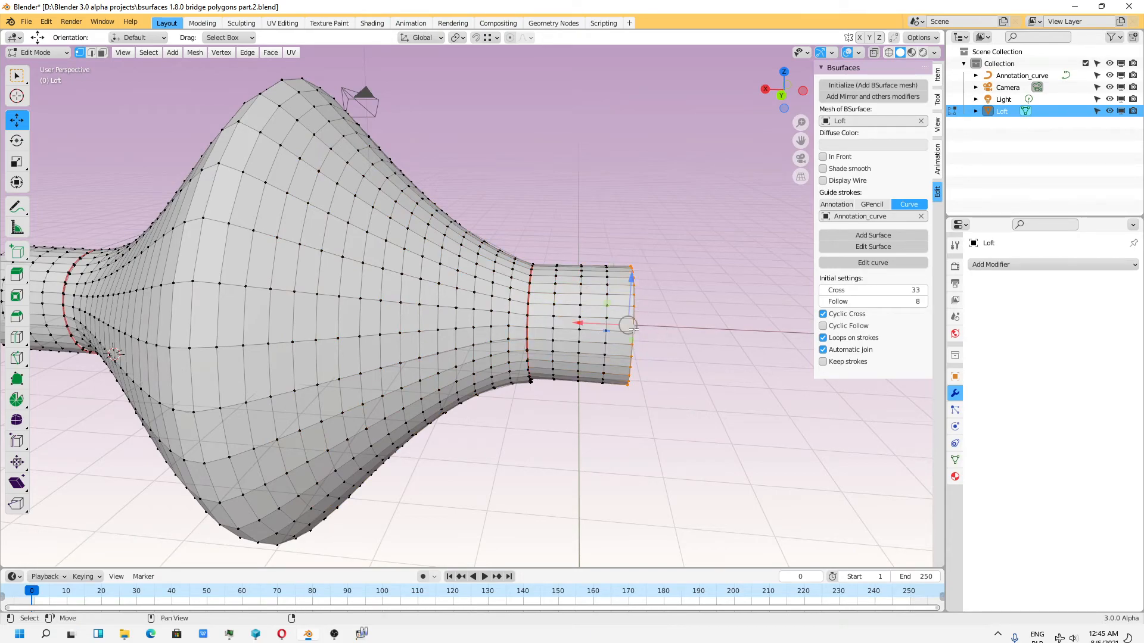
{"action": "key", "text": "ctrl+KP_Add"}
{"action": "key", "text": "ctrl+KP_Add"}
{"action": "left_click_drag", "start_coordinate": [530, 320], "coordinate": [569, 328]}
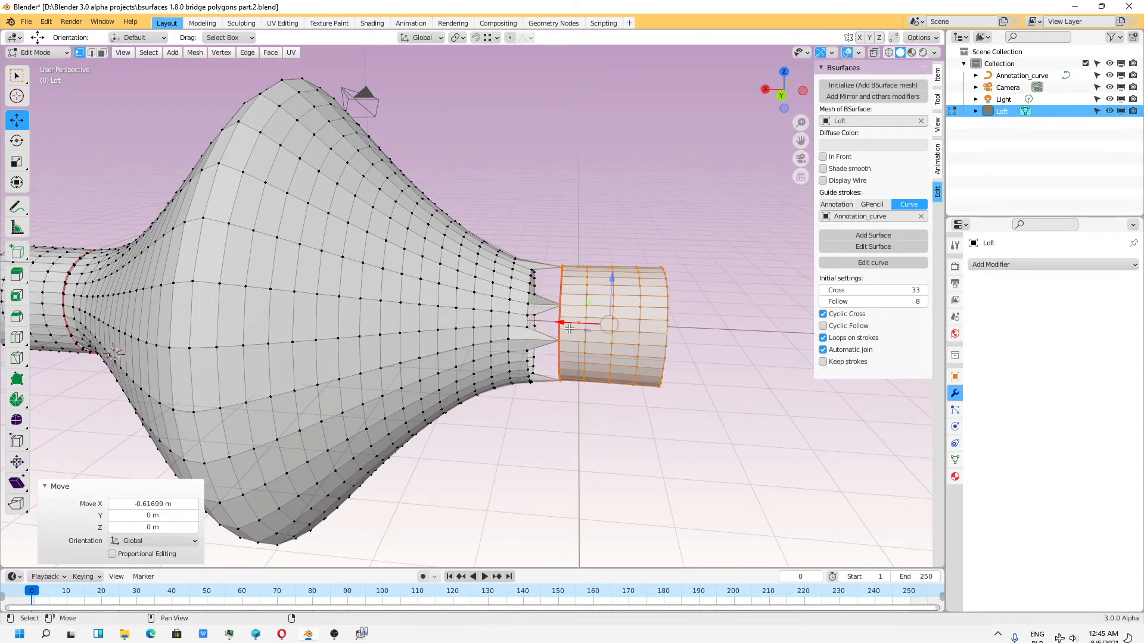
Rip the first vertex still joining the tube's rim to the bridge and move it along X back to the bridge's edge
{"action": "scroll", "coordinate": [591, 345], "scroll_direction": "up", "scroll_amount": 2}
{"action": "middle_click_drag", "start_coordinate": [563, 327], "coordinate": [548, 296]}
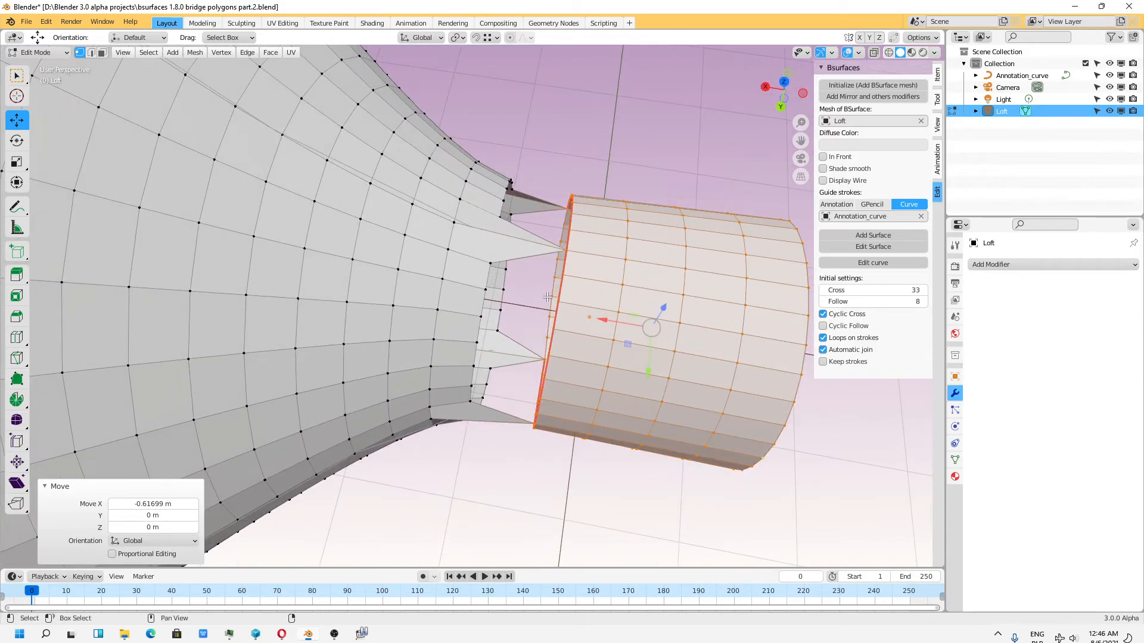
{"action": "left_click", "coordinate": [559, 254], "text": "alt"}
{"action": "left_click", "coordinate": [564, 258]}
{"action": "left_click", "coordinate": [576, 247]}
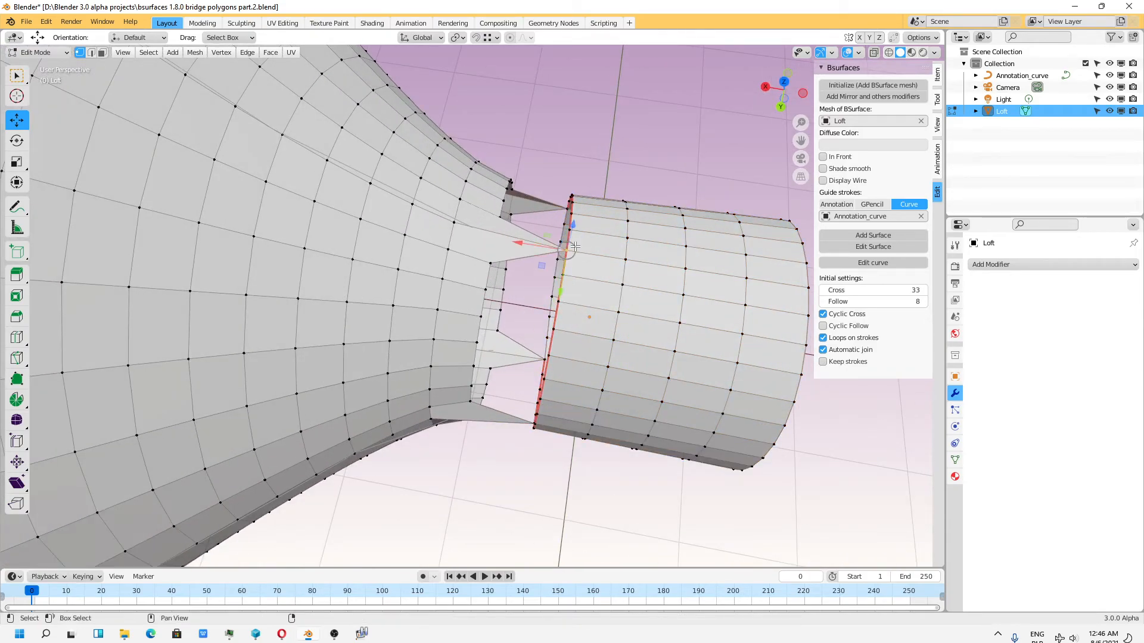
{"action": "left_click", "coordinate": [230, 56]}
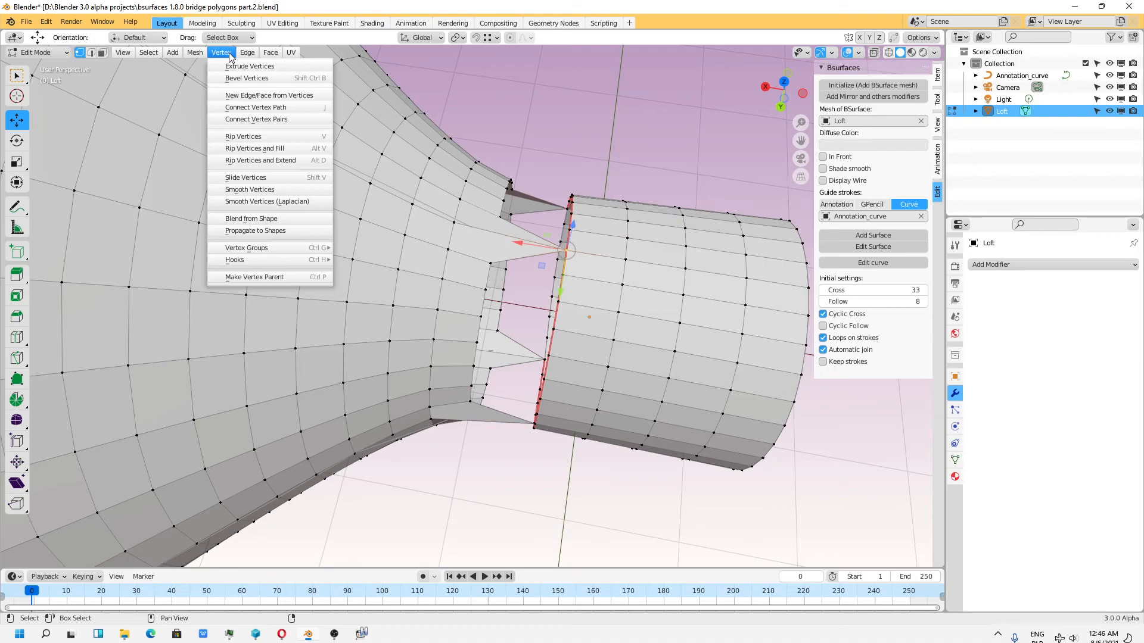
{"action": "left_click", "coordinate": [244, 136]}
{"action": "left_click", "coordinate": [537, 248]}
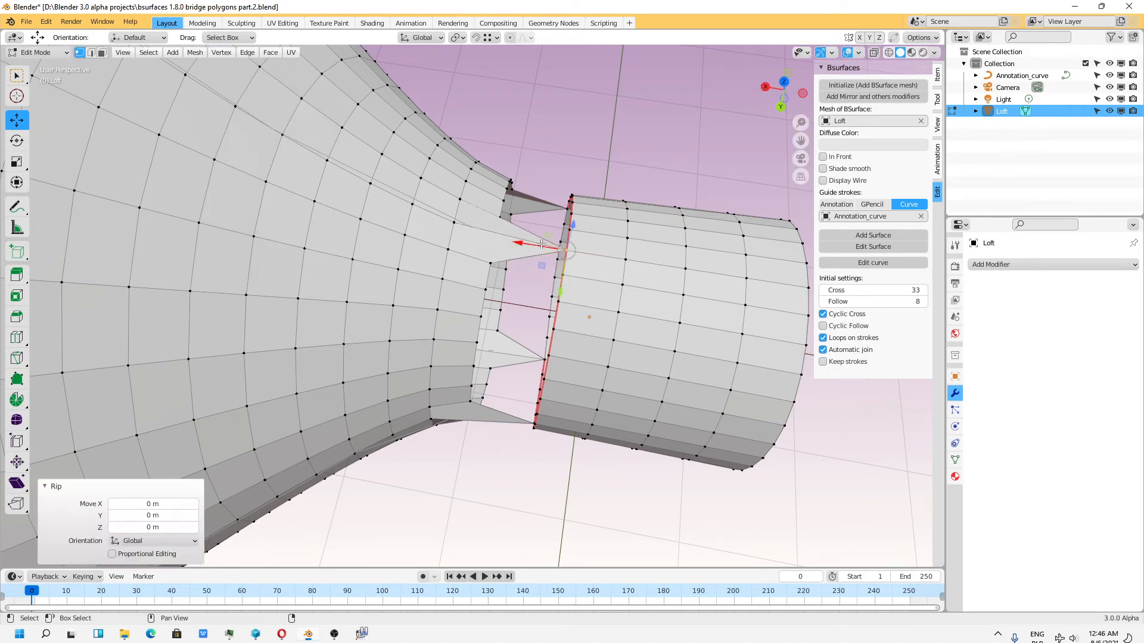
{"action": "left_click_drag", "start_coordinate": [537, 248], "coordinate": [467, 232]}
Rip the shared vertex near the rim's upper end and move it 0.5993 m along X to the bridge
{"action": "left_click", "coordinate": [563, 210]}
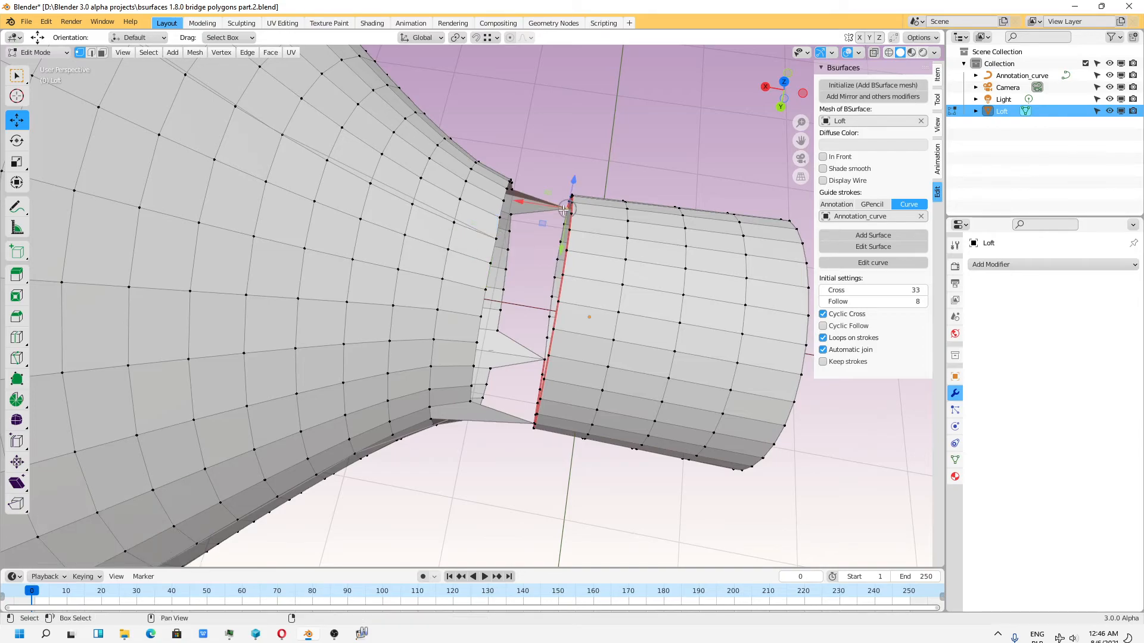
{"action": "left_click", "coordinate": [221, 53]}
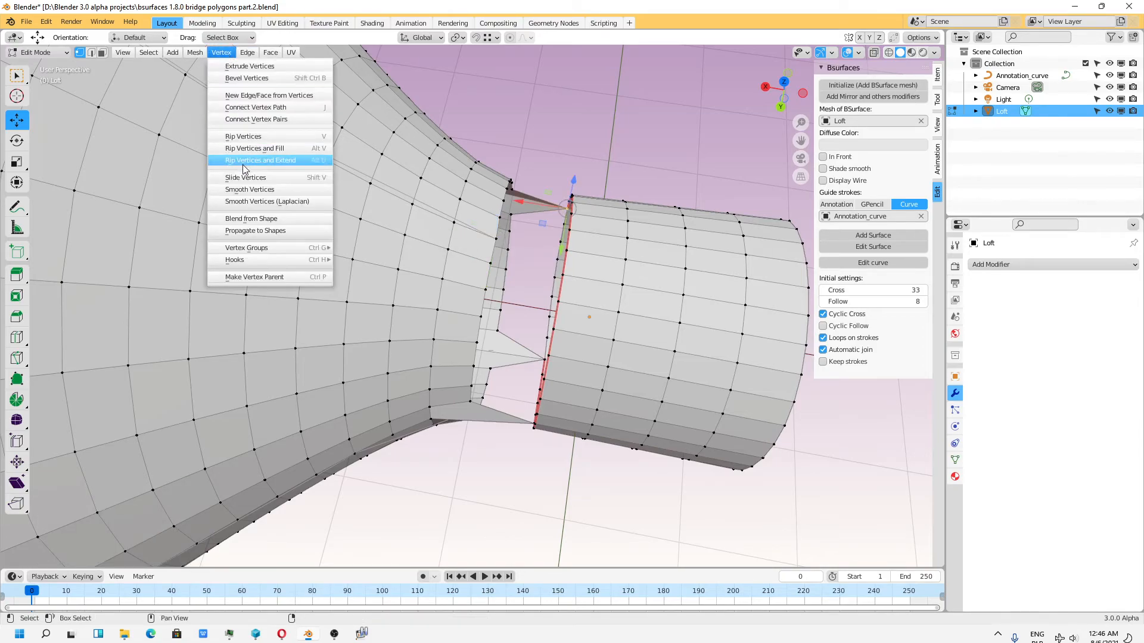
{"action": "left_click", "coordinate": [252, 144]}
{"action": "left_click_drag", "start_coordinate": [528, 203], "coordinate": [480, 196]}
{"action": "left_click", "coordinate": [480, 196]}
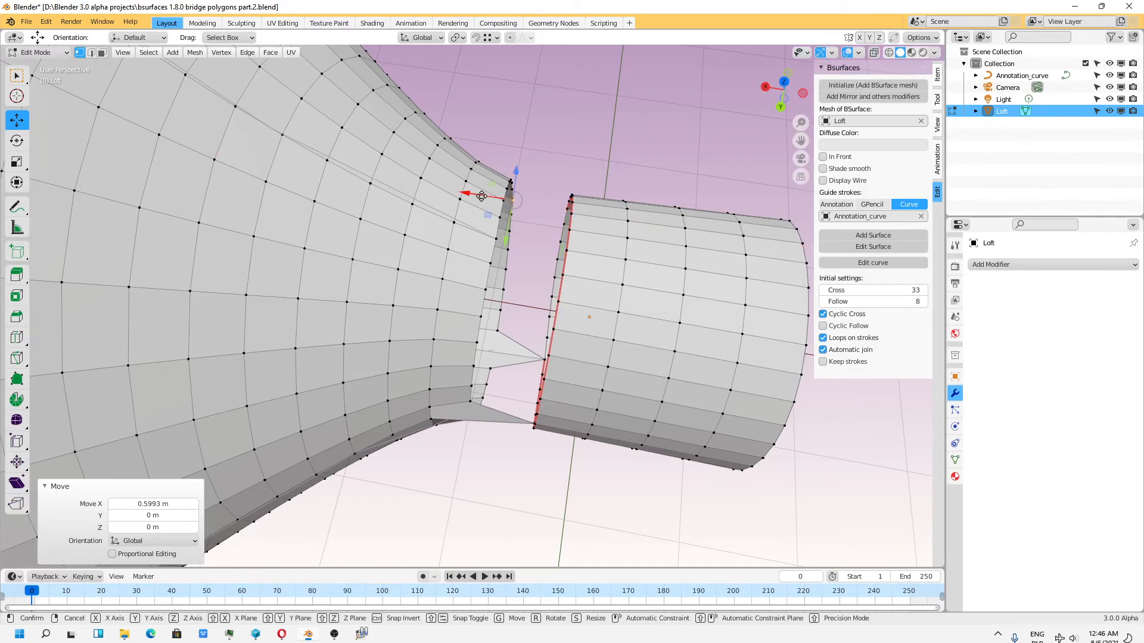
Rip the shared vertex lower on the tube's rim and pull it along X back to the bridge
{"action": "left_click", "coordinate": [542, 359]}
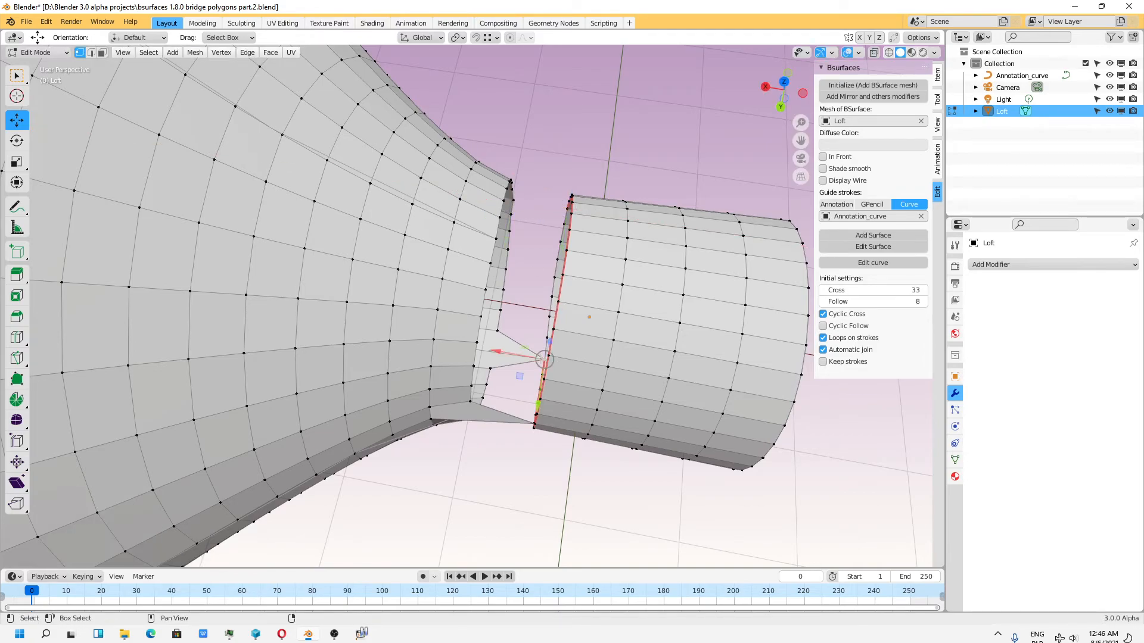
{"action": "left_click", "coordinate": [221, 53]}
{"action": "left_click", "coordinate": [253, 144]}
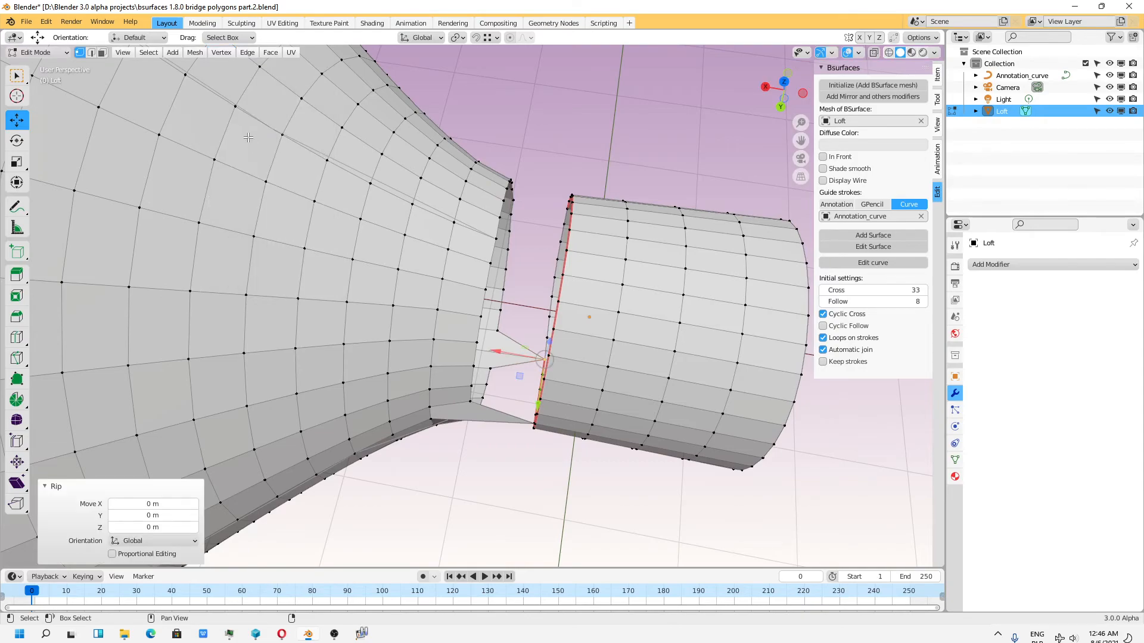
{"action": "left_click_drag", "start_coordinate": [486, 346], "coordinate": [466, 346]}
Rip the last vertex connecting the tube and bridge and pull it along X back to the bridge's open edge
{"action": "left_click", "coordinate": [527, 419]}
{"action": "middle_click_drag", "start_coordinate": [515, 436], "coordinate": [512, 353]}
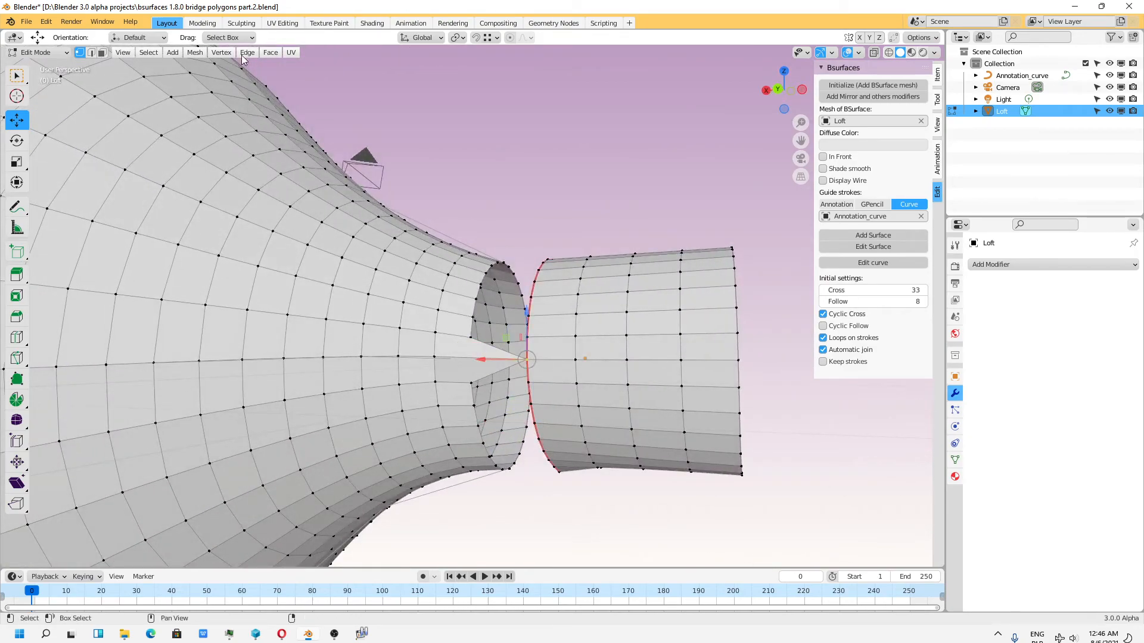
{"action": "left_click", "coordinate": [215, 55]}
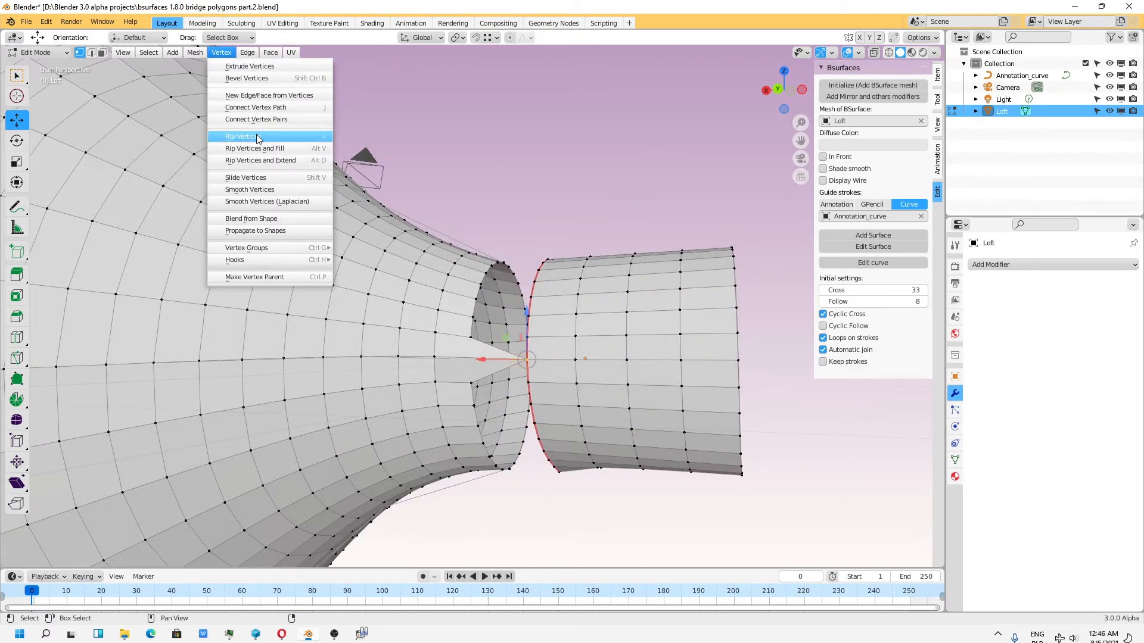
{"action": "left_click", "coordinate": [258, 135]}
{"action": "left_click", "coordinate": [258, 139]}
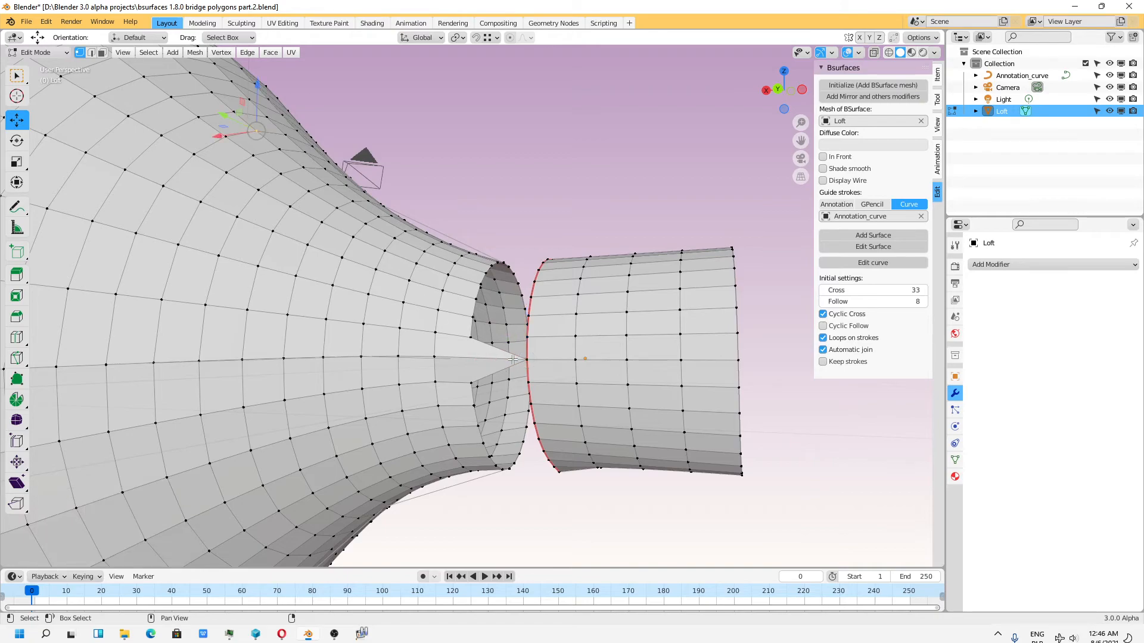
{"action": "left_click_drag", "start_coordinate": [508, 361], "coordinate": [448, 350]}
Reposition the ripped vertices to even out the bridge's open rim, moving the last one -0.24941 m along Y
{"action": "middle_click_drag", "start_coordinate": [488, 388], "coordinate": [481, 414]}
{"action": "left_click_drag", "start_coordinate": [454, 381], "coordinate": [539, 290]}
{"action": "middle_click_drag", "start_coordinate": [539, 291], "coordinate": [585, 237]}
{"action": "left_click_drag", "start_coordinate": [510, 304], "coordinate": [462, 312]}
{"action": "middle_click_drag", "start_coordinate": [555, 333], "coordinate": [493, 306]}
{"action": "left_click_drag", "start_coordinate": [479, 300], "coordinate": [495, 310]}
Select the open edge loops of the bridge and the detached tube in edge mode and join them with Bridge Edge Loops
{"action": "scroll", "coordinate": [497, 312], "scroll_direction": "down", "scroll_amount": 4}
{"action": "middle_click_drag", "start_coordinate": [507, 333], "coordinate": [607, 487]}
{"action": "middle_click_drag", "start_coordinate": [529, 278], "coordinate": [537, 184]}
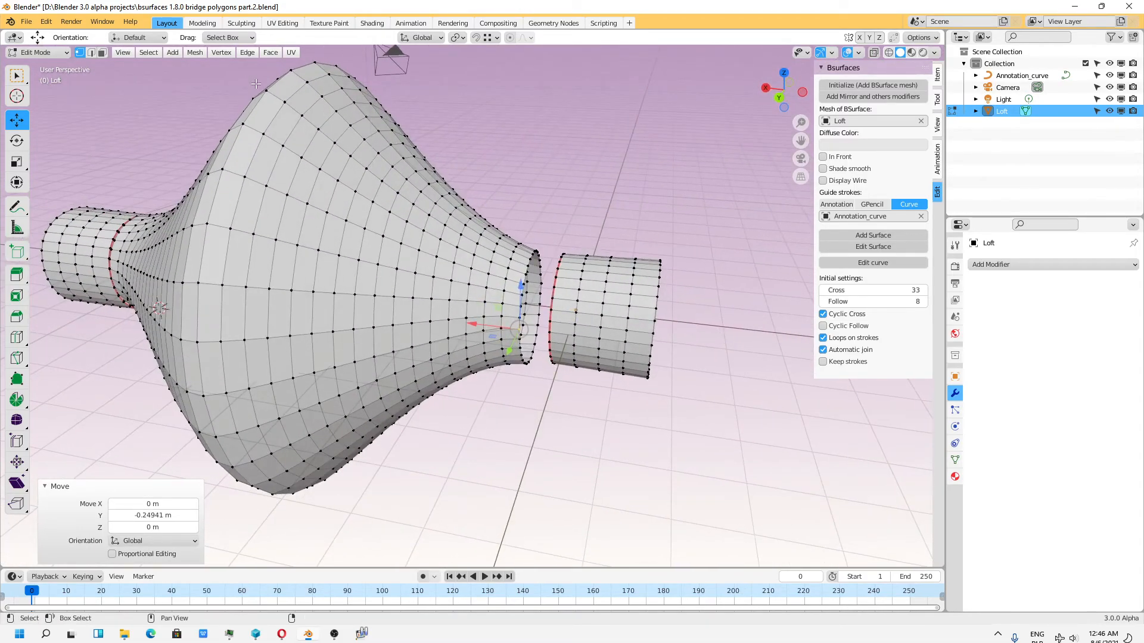
{"action": "left_click", "coordinate": [91, 52]}
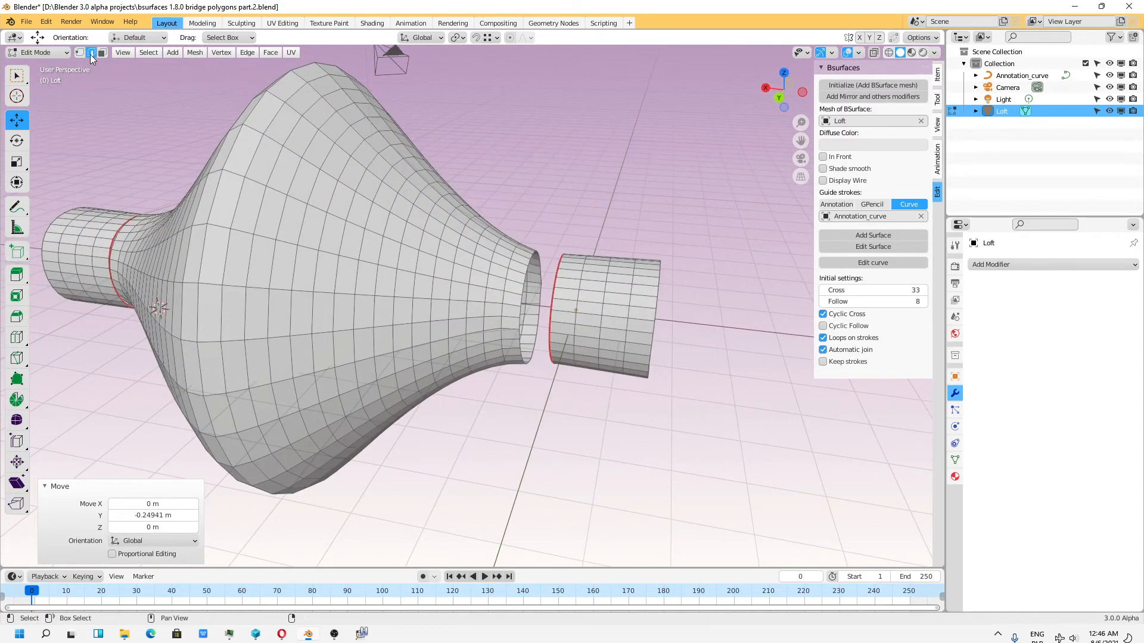
{"action": "left_click", "coordinate": [527, 260]}
{"action": "left_click", "coordinate": [520, 322], "text": "alt"}
{"action": "left_click", "coordinate": [551, 316], "text": "alt+shift"}
{"action": "scroll", "coordinate": [571, 302], "scroll_direction": "up", "scroll_amount": 2}
{"action": "middle_click_drag", "start_coordinate": [624, 260], "coordinate": [558, 226]}
{"action": "key", "text": "ctrl+e"}
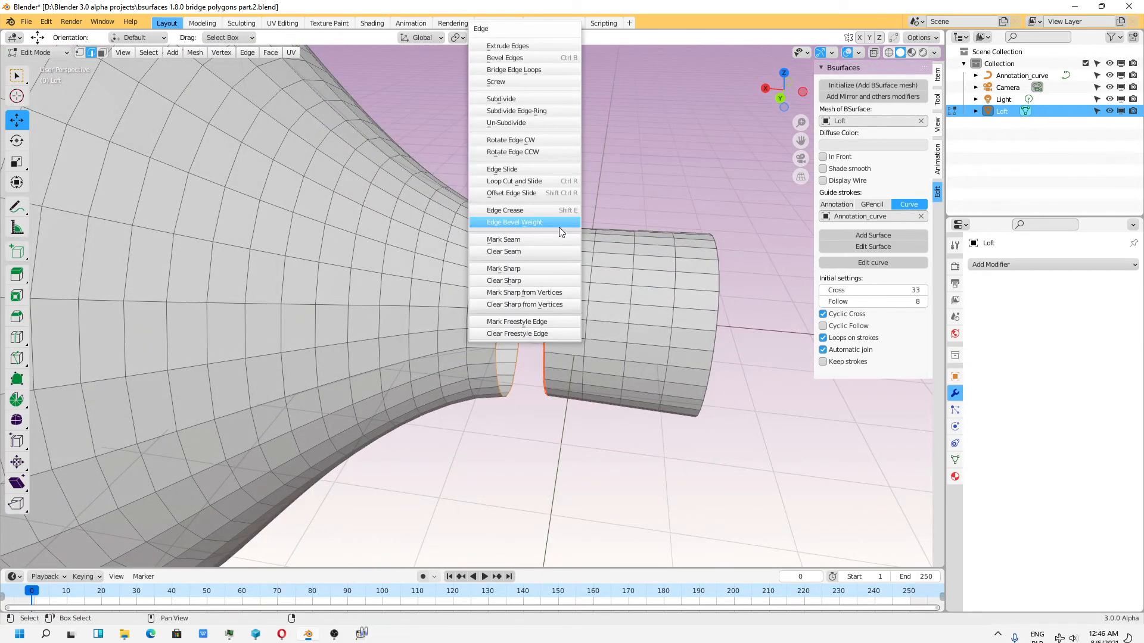
{"action": "left_click", "coordinate": [504, 72]}
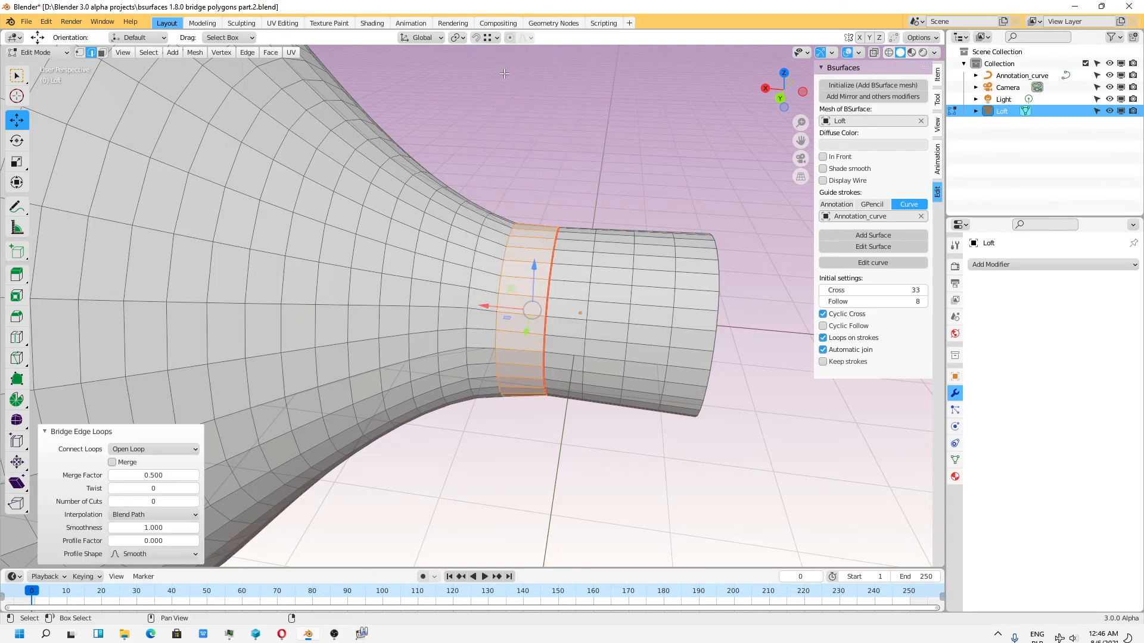
Enable Merge for the bridged loops and set Connect Loops to Closed Loop
{"action": "left_click", "coordinate": [113, 463]}
{"action": "left_click", "coordinate": [112, 462]}
{"action": "left_click", "coordinate": [112, 463]}
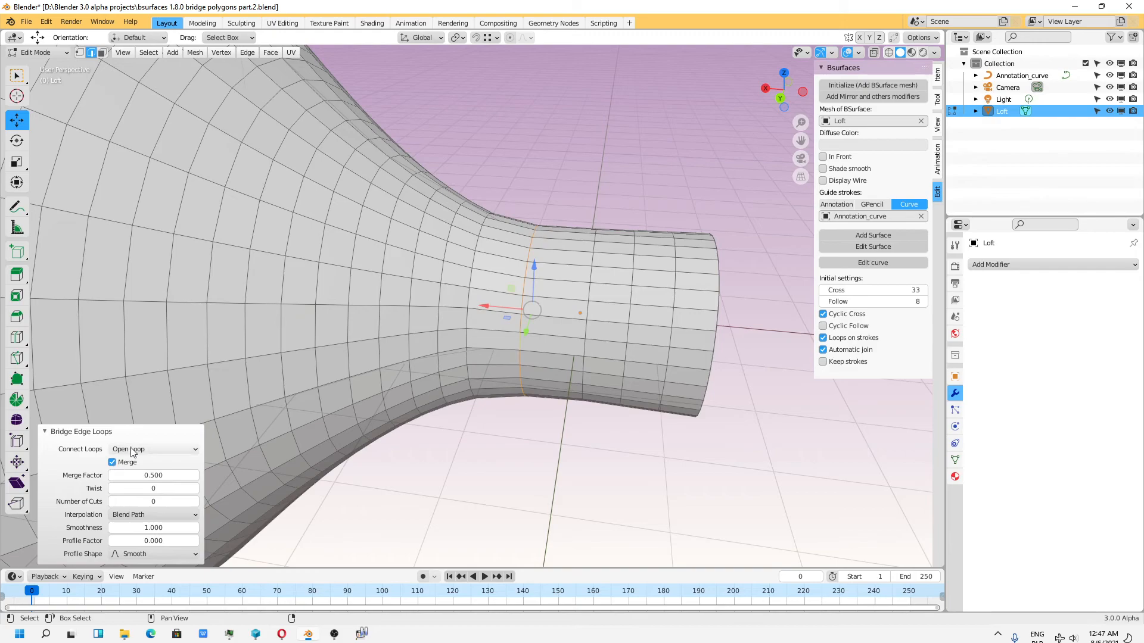
{"action": "left_click", "coordinate": [134, 449]}
{"action": "left_click", "coordinate": [137, 476]}
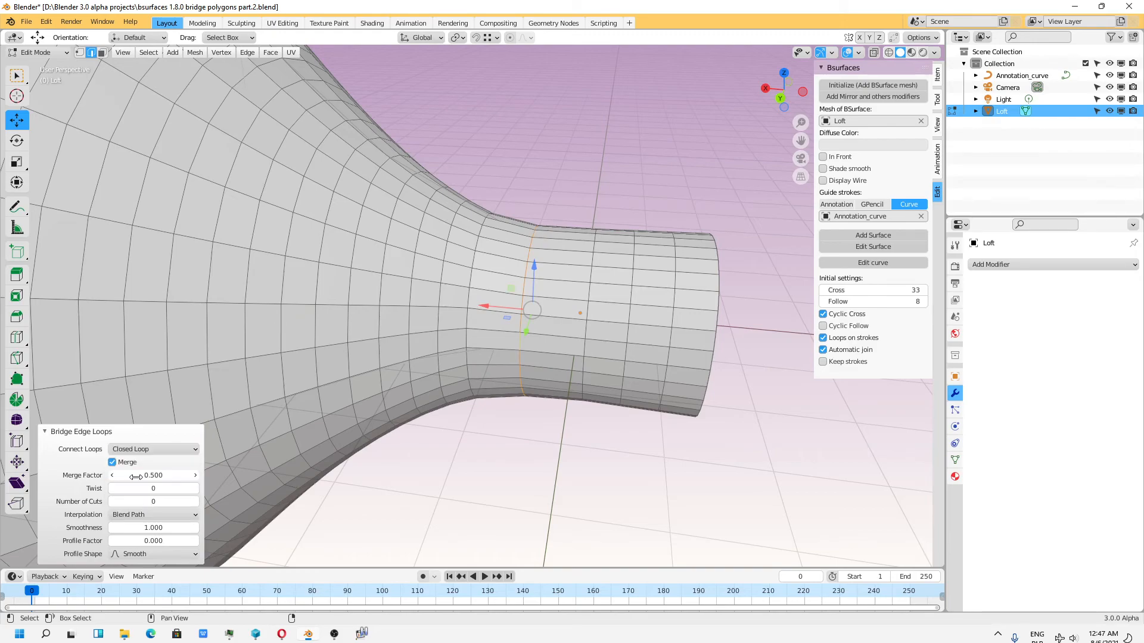
Select the entire Loft mesh and apply Smooth Faces shading to it
{"action": "scroll", "coordinate": [497, 456], "scroll_direction": "down", "scroll_amount": 5}
{"action": "middle_click_drag", "start_coordinate": [497, 455], "coordinate": [477, 374]}
{"action": "key", "text": "a"}
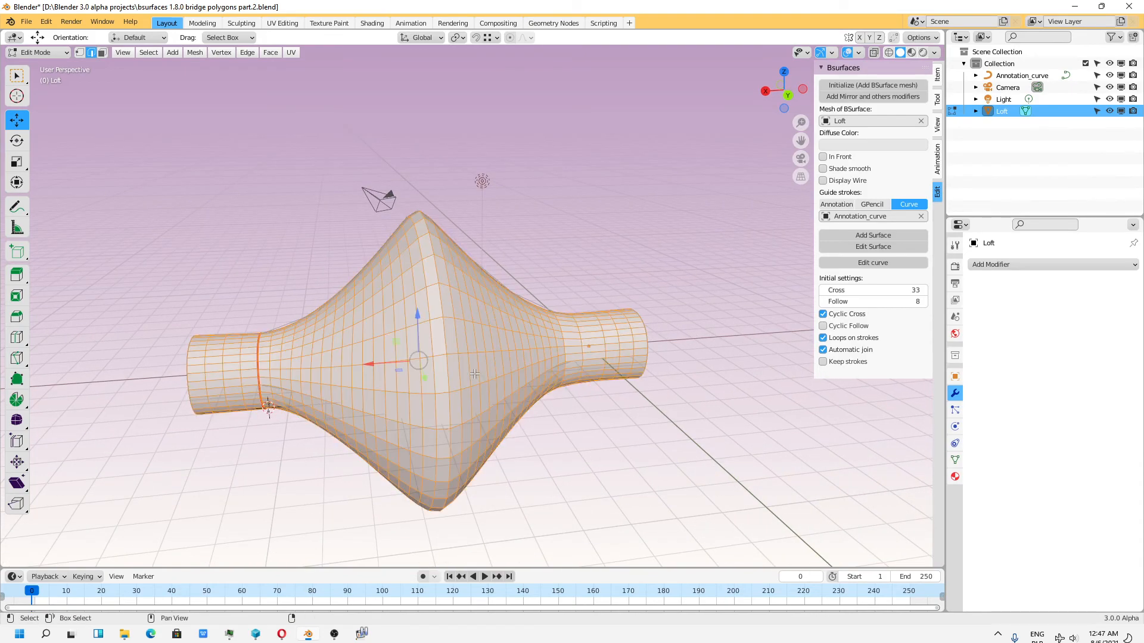
{"action": "left_click", "coordinate": [197, 52]}
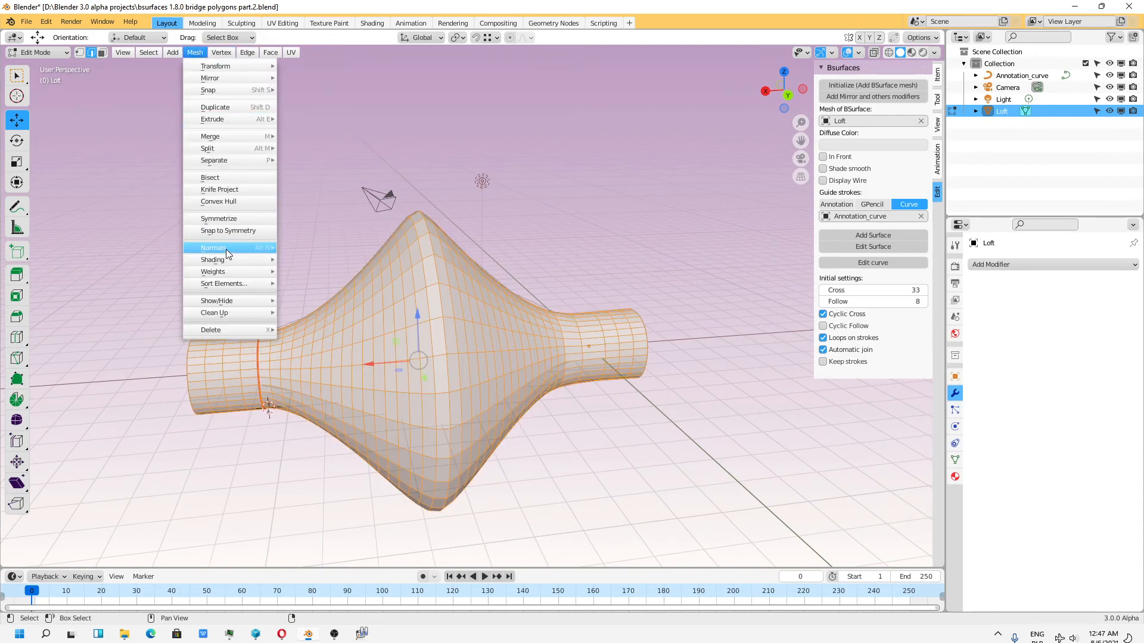
{"action": "mouse_move", "coordinate": [225, 247]}
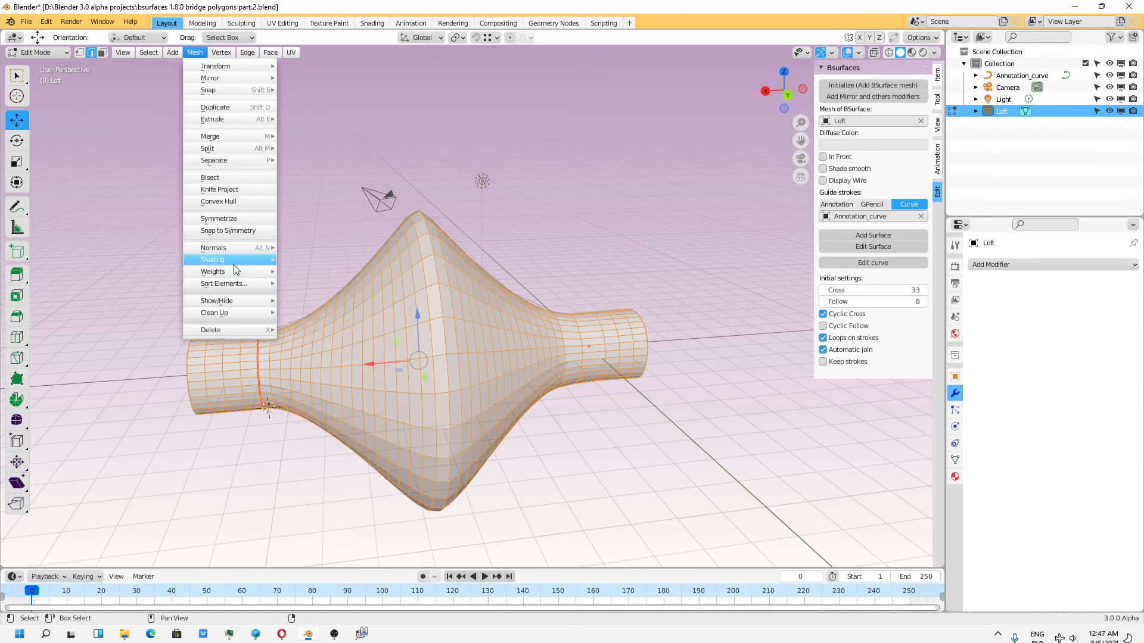
{"action": "left_click", "coordinate": [301, 258]}
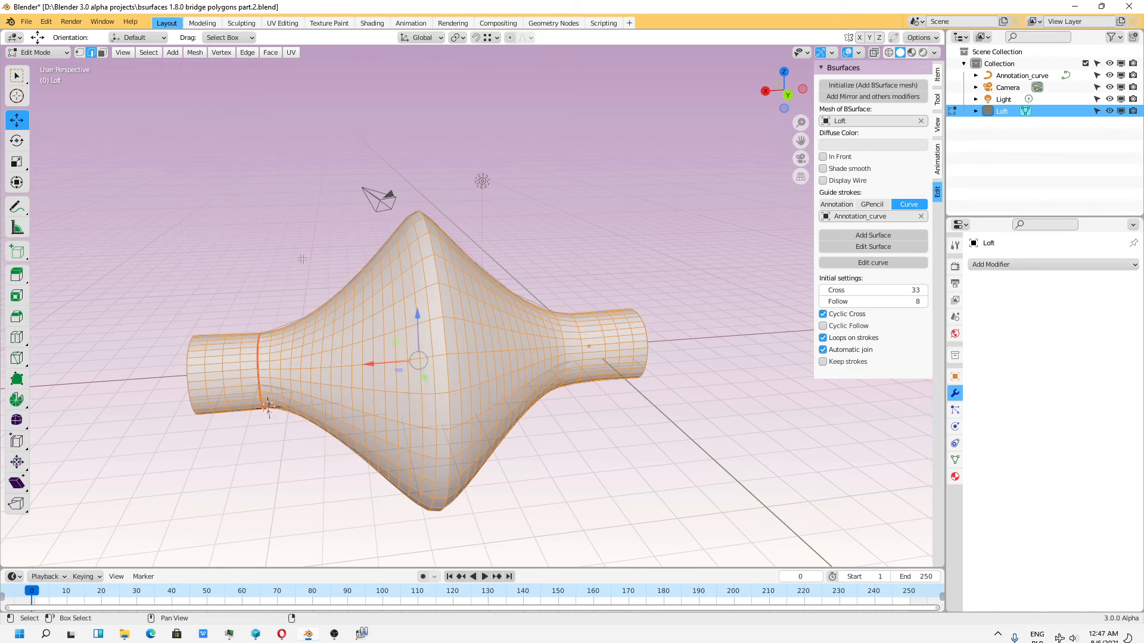
Set the Auto Smooth angle in the Loft mesh's normals settings to 28.3°
{"action": "left_click", "coordinate": [955, 460]}
{"action": "left_click_drag", "start_coordinate": [1061, 500], "coordinate": [1046, 500]}
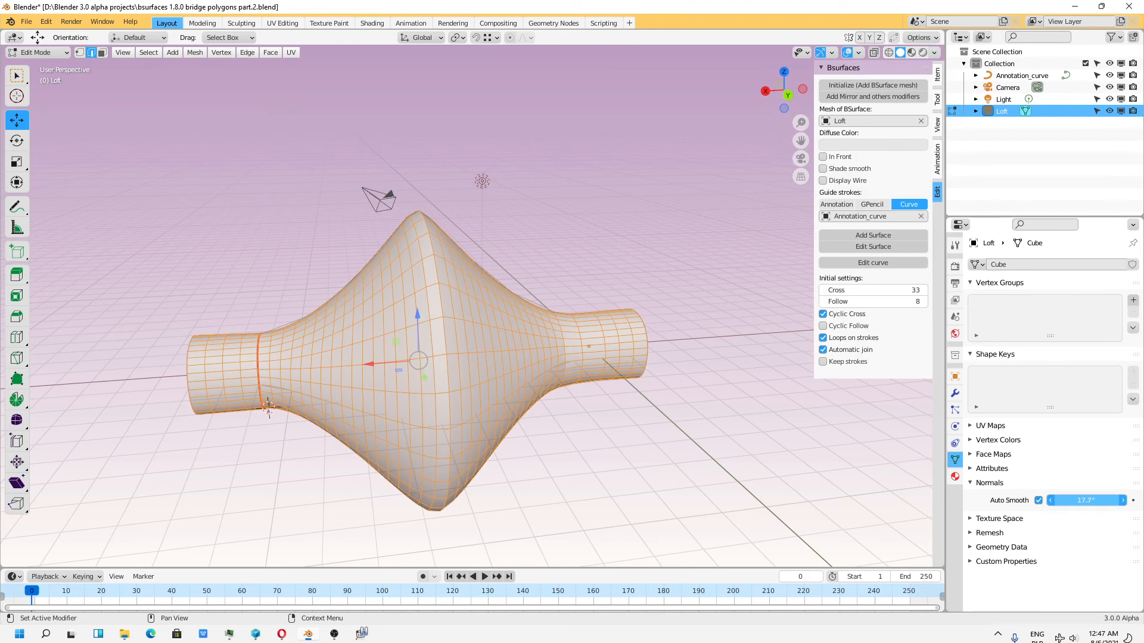
{"action": "left_click", "coordinate": [607, 380]}
Select the edge loop around the bridge's widest middle section and shade it with Sharp Edges
{"action": "middle_click_drag", "start_coordinate": [606, 380], "coordinate": [623, 378]}
{"action": "left_click", "coordinate": [487, 340]}
{"action": "left_click", "coordinate": [494, 390], "text": "alt"}
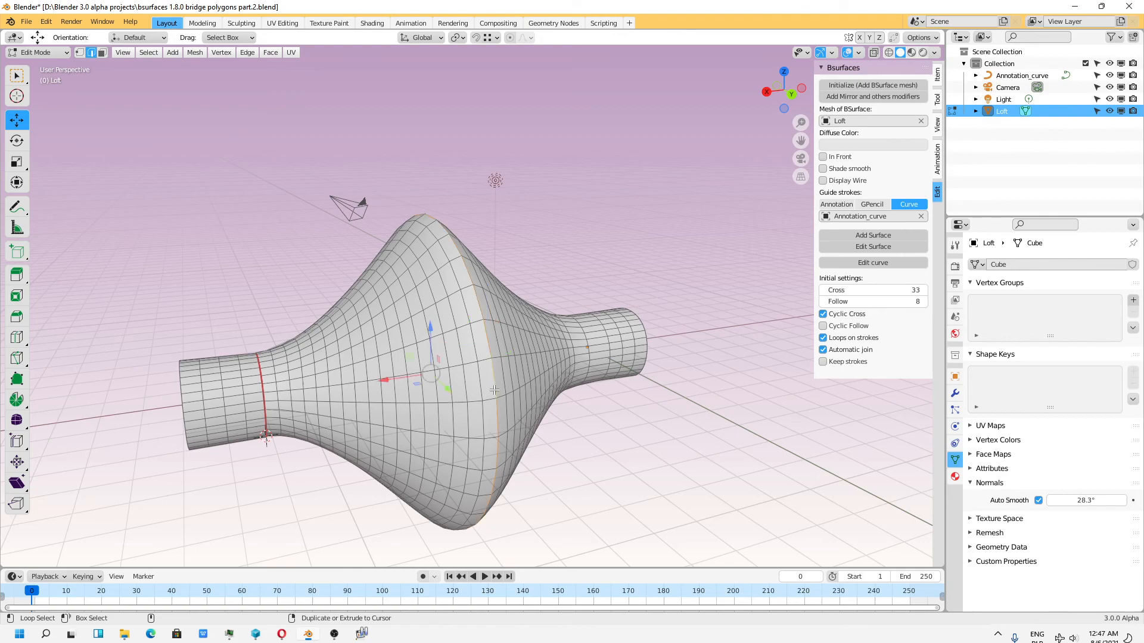
{"action": "left_click", "coordinate": [246, 52]}
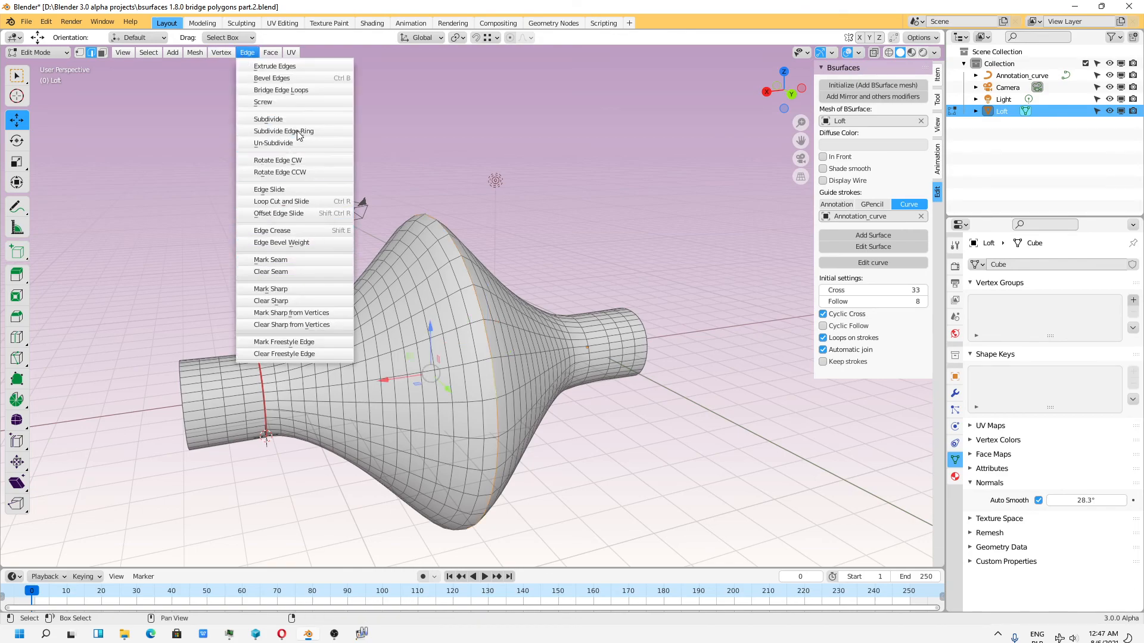
{"action": "left_click", "coordinate": [195, 52]}
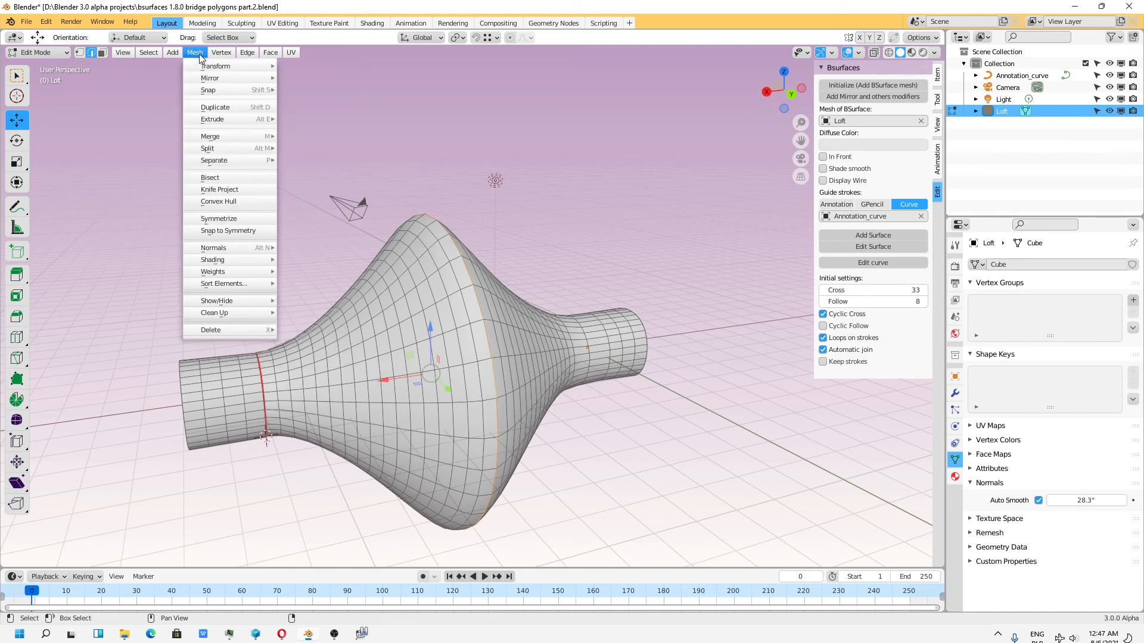
{"action": "mouse_move", "coordinate": [243, 268]}
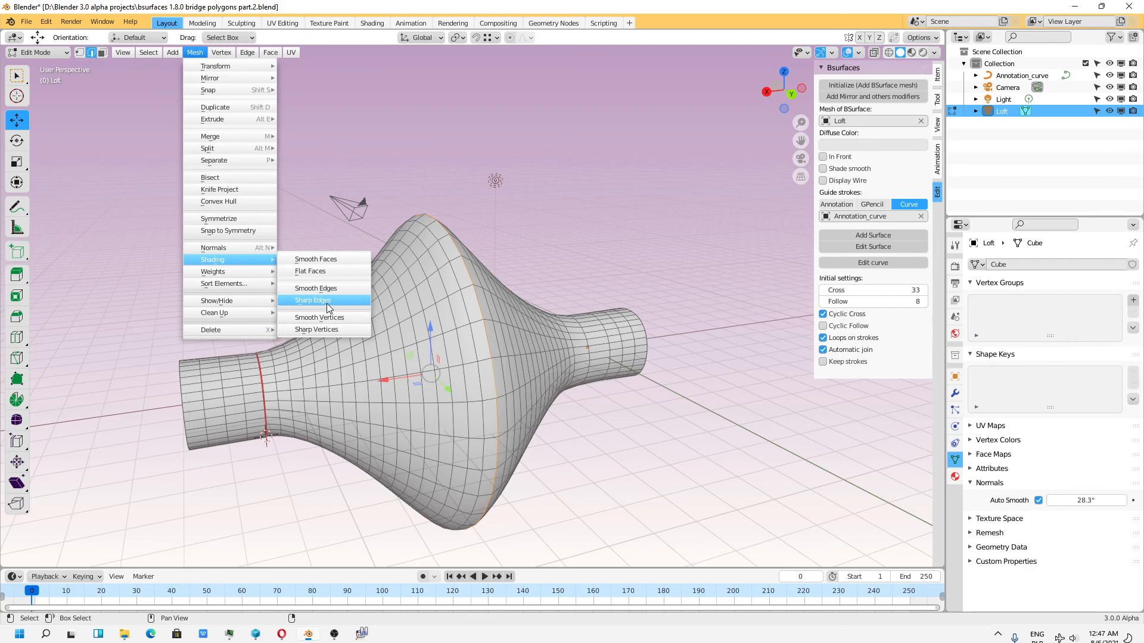
{"action": "left_click", "coordinate": [327, 307]}
{"action": "left_click", "coordinate": [602, 240]}
Examine the sharp middle loop and the smooth-shaded bridge between the two tubes from several angles
{"action": "middle_click_drag", "start_coordinate": [668, 322], "coordinate": [559, 214]}
{"action": "scroll", "coordinate": [536, 258], "scroll_direction": "up", "scroll_amount": 4}
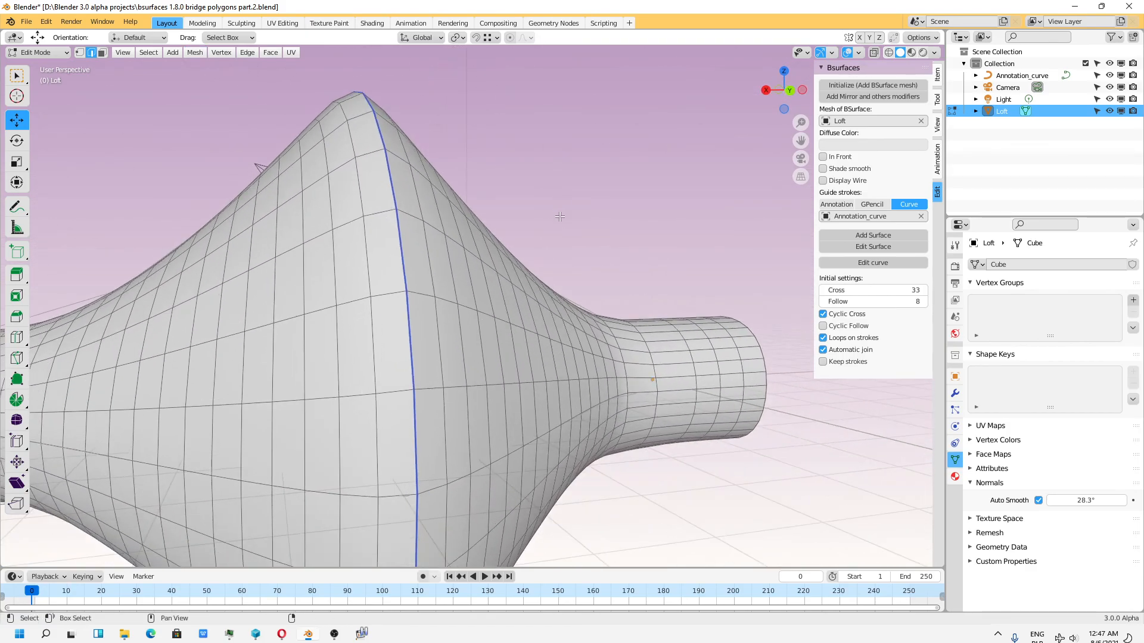
{"action": "scroll", "coordinate": [559, 214], "scroll_direction": "down", "scroll_amount": 2}
{"action": "middle_click_drag", "start_coordinate": [646, 327], "coordinate": [658, 281]}
{"action": "scroll", "coordinate": [684, 311], "scroll_direction": "down", "scroll_amount": 4}
{"action": "scroll", "coordinate": [658, 282], "scroll_direction": "down", "scroll_amount": 1}
{"action": "middle_click_drag", "start_coordinate": [708, 329], "coordinate": [645, 356]}
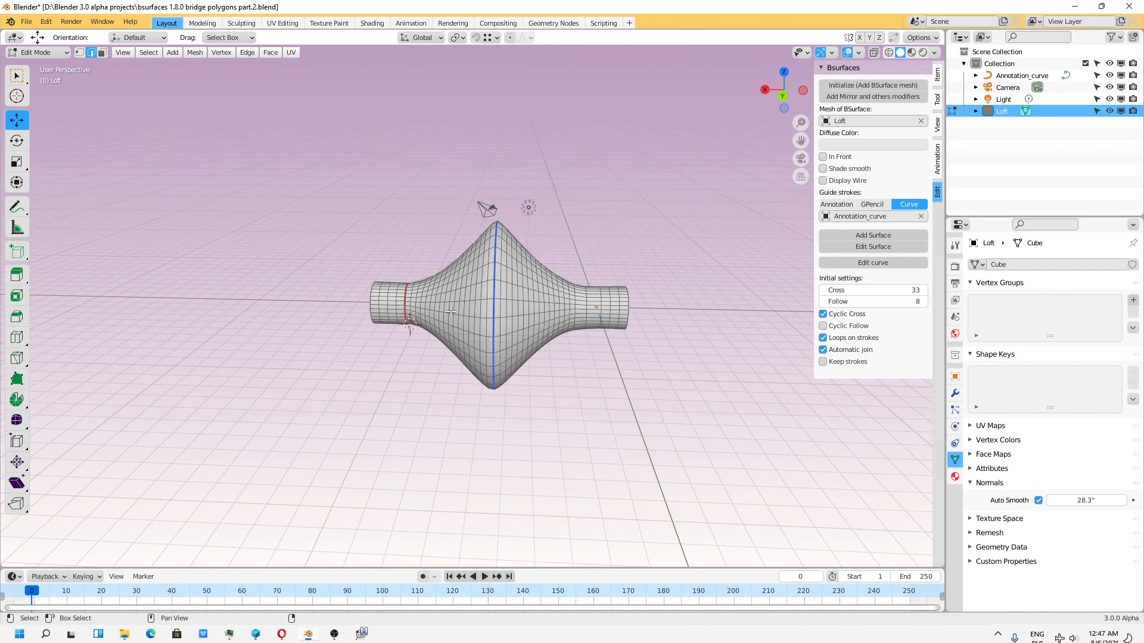
{"action": "scroll", "coordinate": [498, 348], "scroll_direction": "up", "scroll_amount": 3}
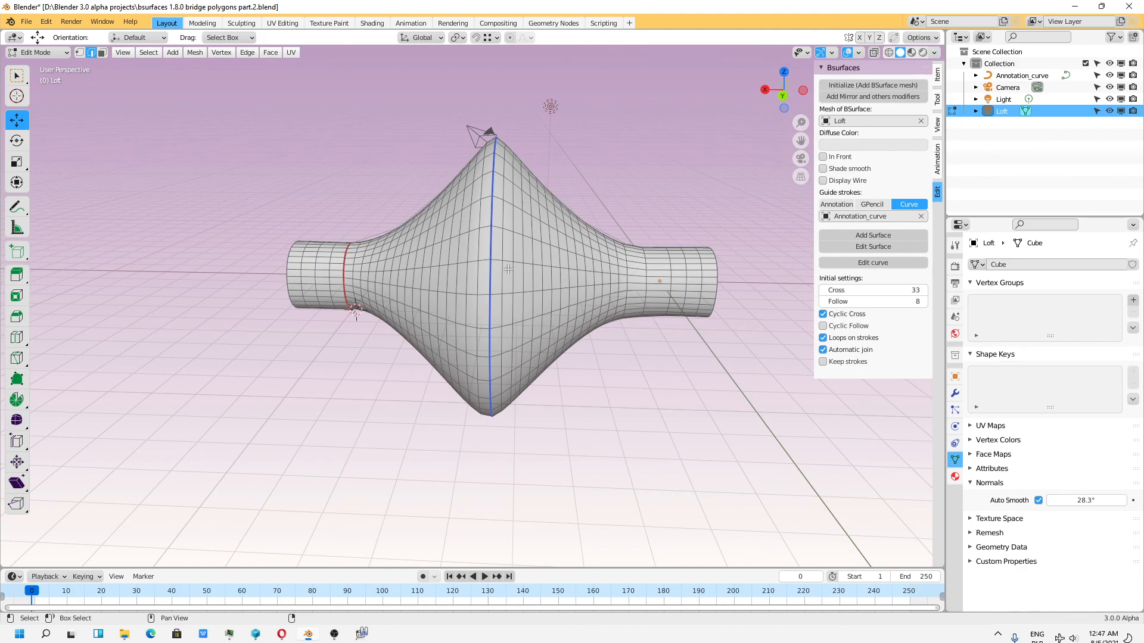